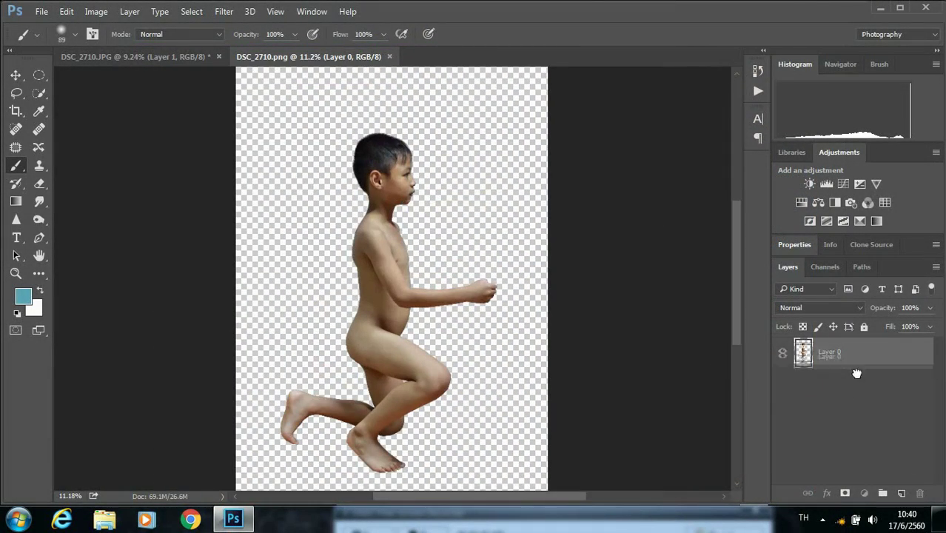
Duplicate the boy's layer and add about 15% noise to the copy.
left_click_drag(857, 374, 901, 493)
left_click(222, 12)
mouse_move(252, 204)
left_click(439, 203)
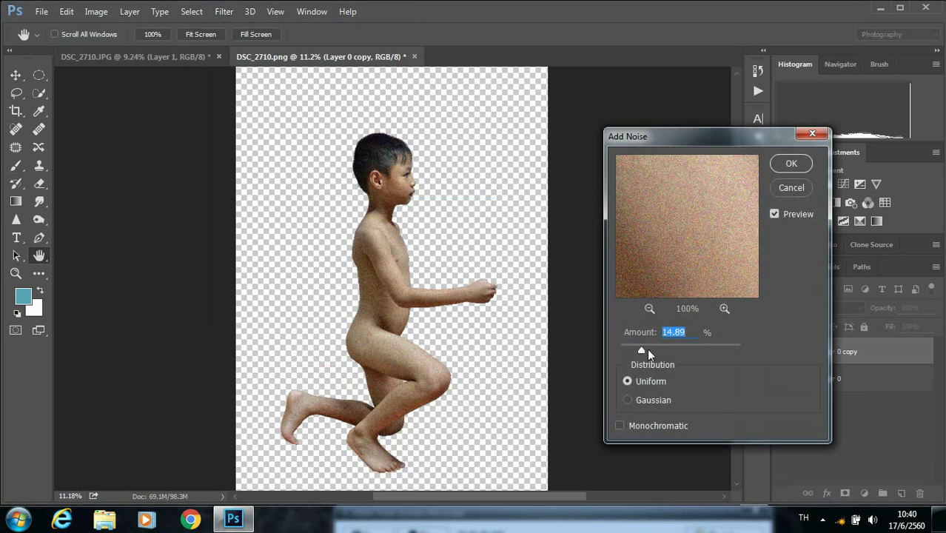
left_click_drag(641, 350, 638, 350)
left_click(791, 164)
Lower the noisy copy's opacity and add an empty new layer on top.
left_click_drag(929, 307, 918, 329)
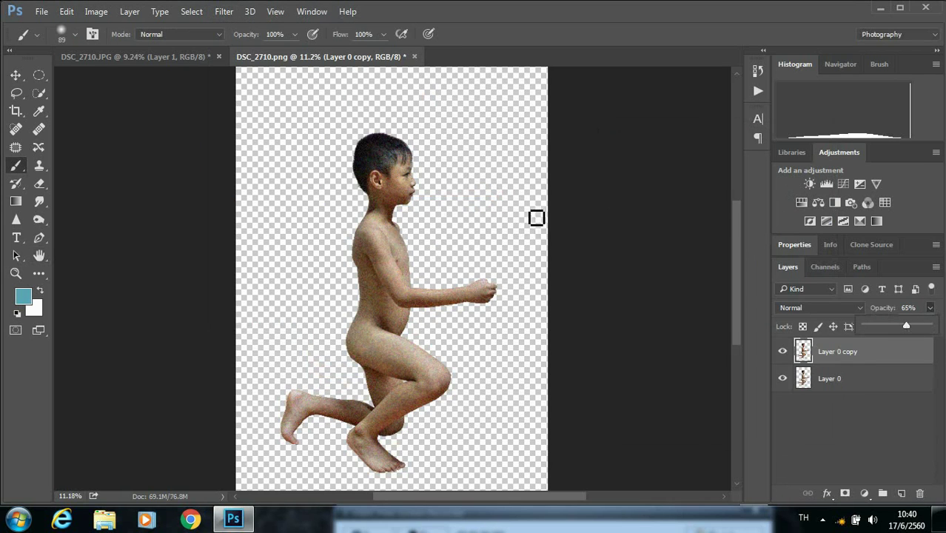
scroll(536, 218, "up", 2)
scroll(578, 130, "down", 1)
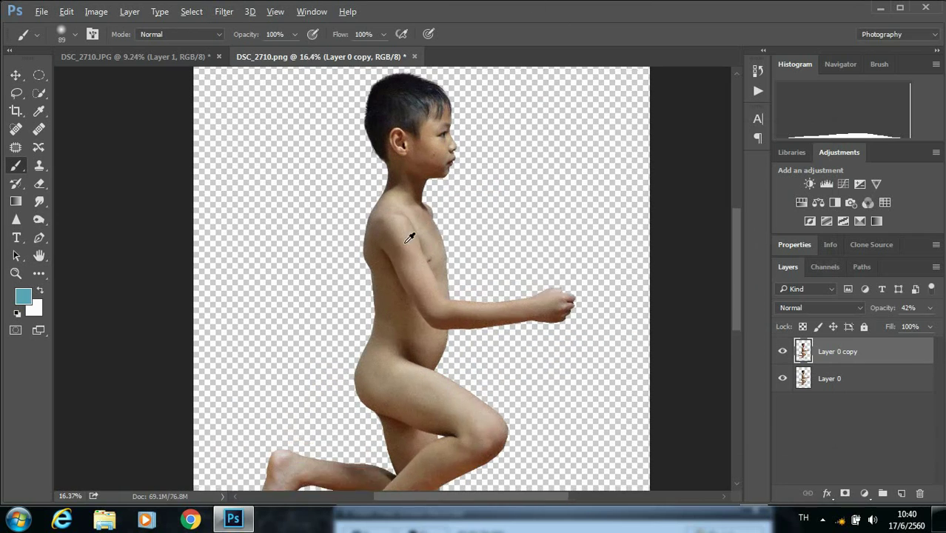
left_click(902, 494)
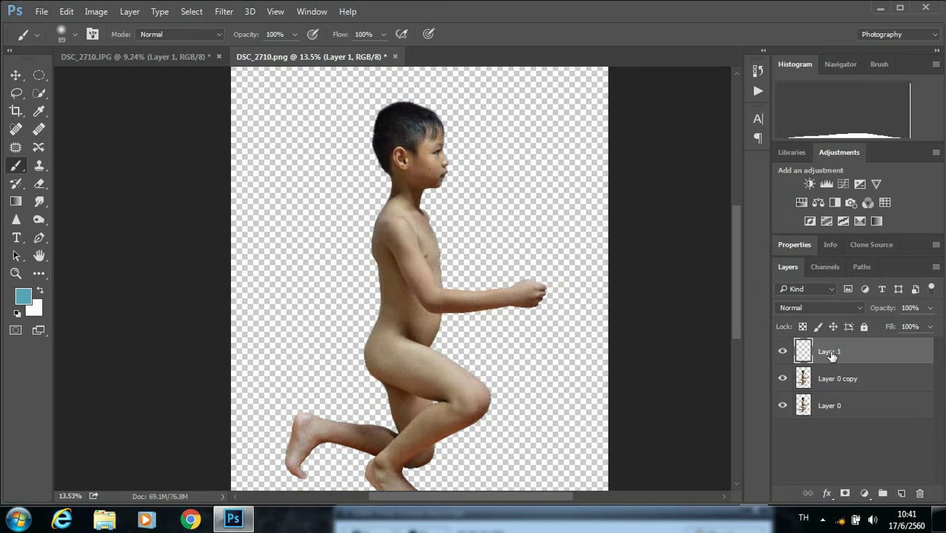
Select the boy's outline and paint him teal with a large soft brush.
left_click(805, 379, "ctrl")
left_click(23, 296)
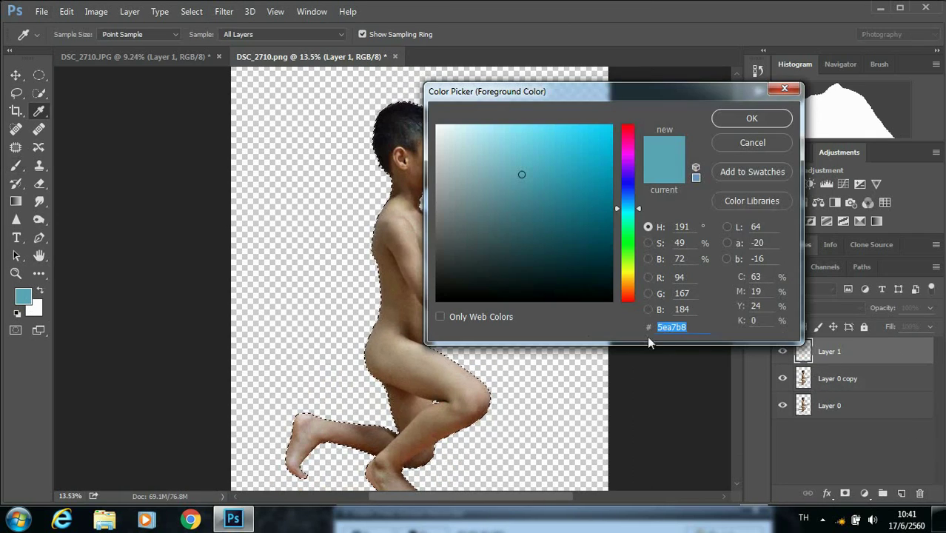
left_click(752, 119)
scroll(405, 162, "up", 2)
right_click(413, 154)
key("Escape")
right_click(439, 163)
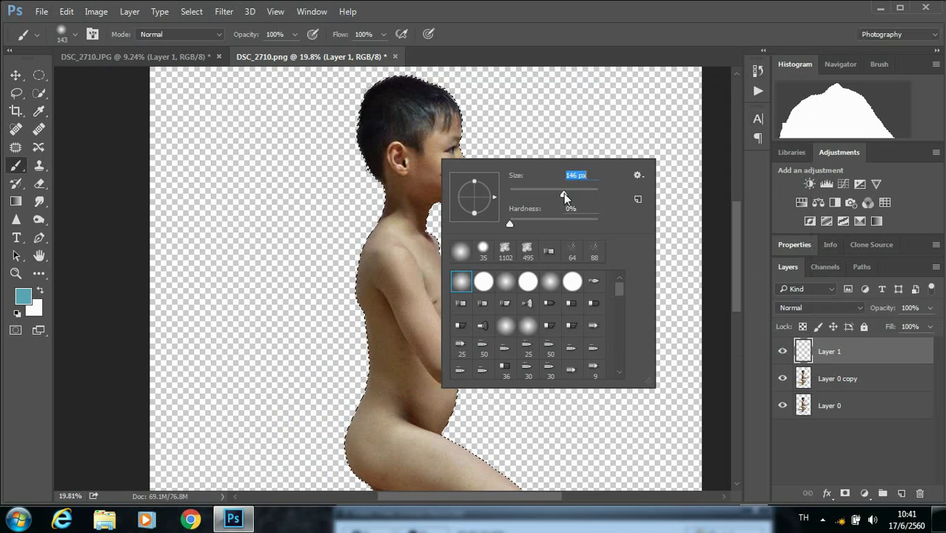
key("Return")
mouse_move(474, 152)
left_mouse_down()
mouse_move(433, 179)
mouse_move(416, 157)
mouse_move(396, 282)
mouse_move(415, 367)
left_mouse_up()
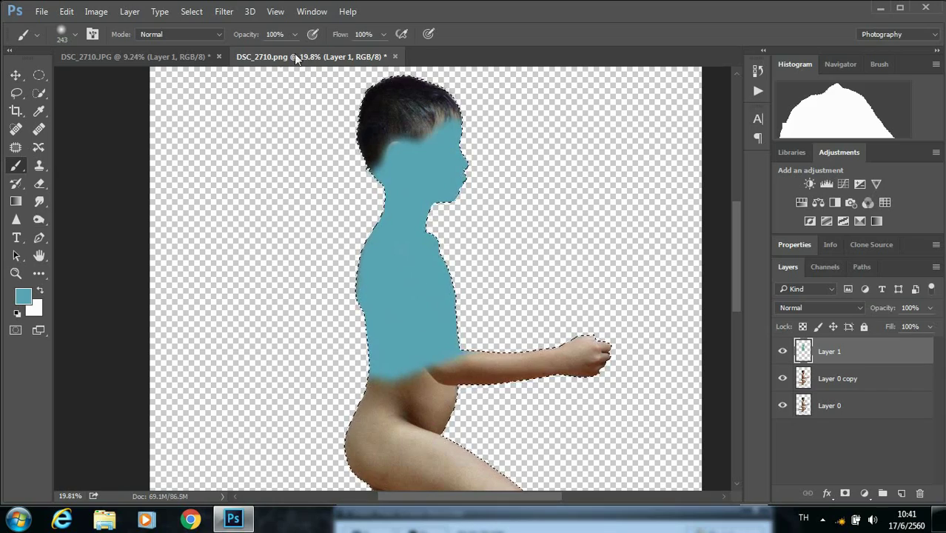
Rename the painted colour layer to 'สี'.
key("ctrl+Tab")
scroll(433, 243, "up", 3)
scroll(431, 244, "up", 3)
scroll(430, 245, "down", 2)
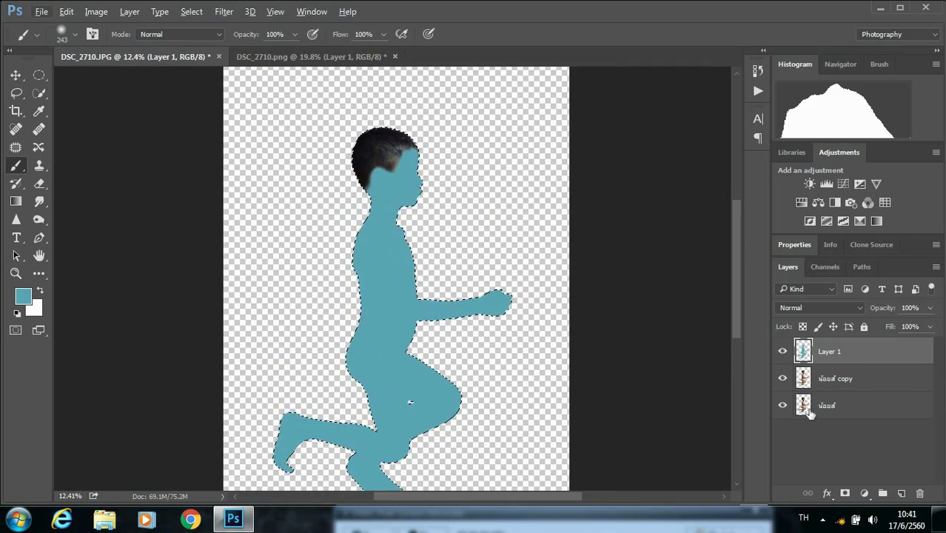
double_click(829, 351)
type("สี")
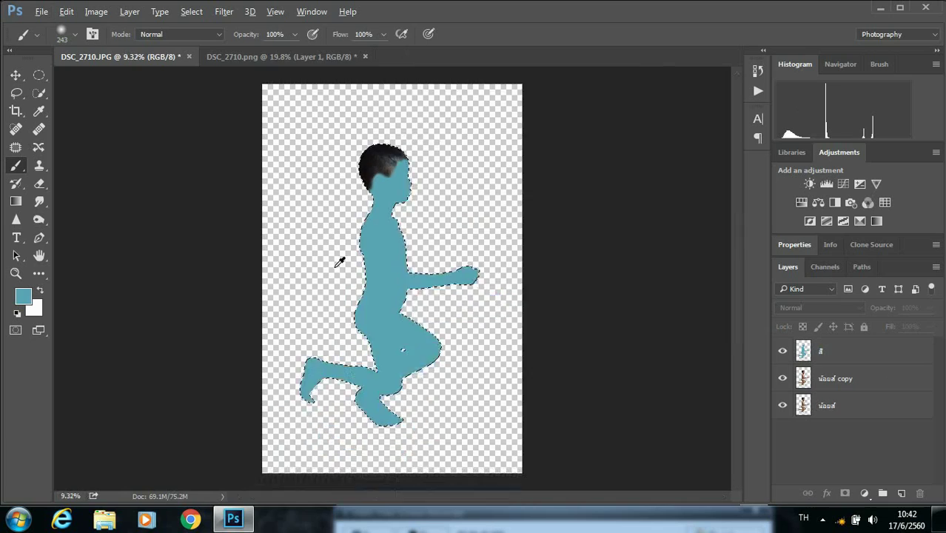
left_click(821, 353)
Set the สี layer's blend mode to Color.
left_click(815, 308)
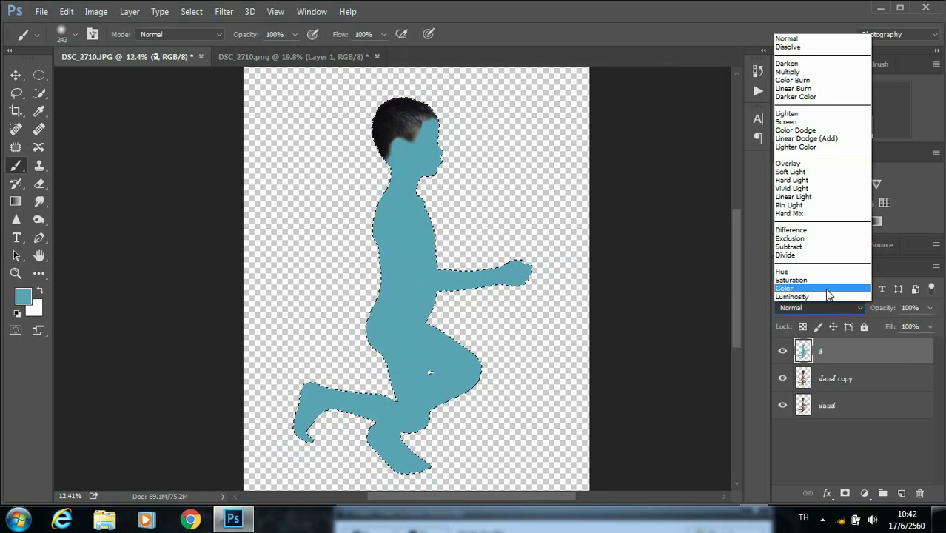
left_click(788, 292)
left_click(784, 307)
scroll(785, 296, "down", 2)
left_click(788, 279)
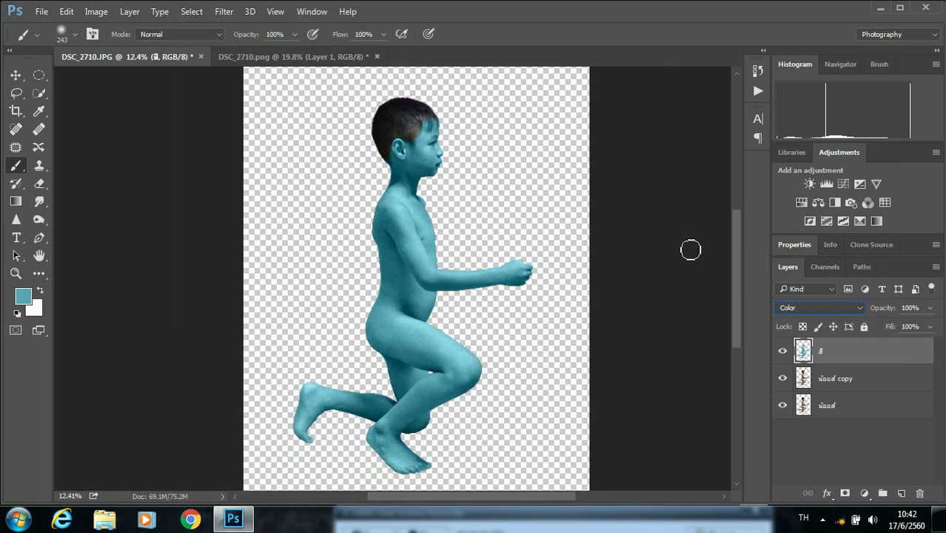
Add a layer mask to the สี colour layer and reset colours to black and white.
key("v")
scroll(399, 244, "up", 2)
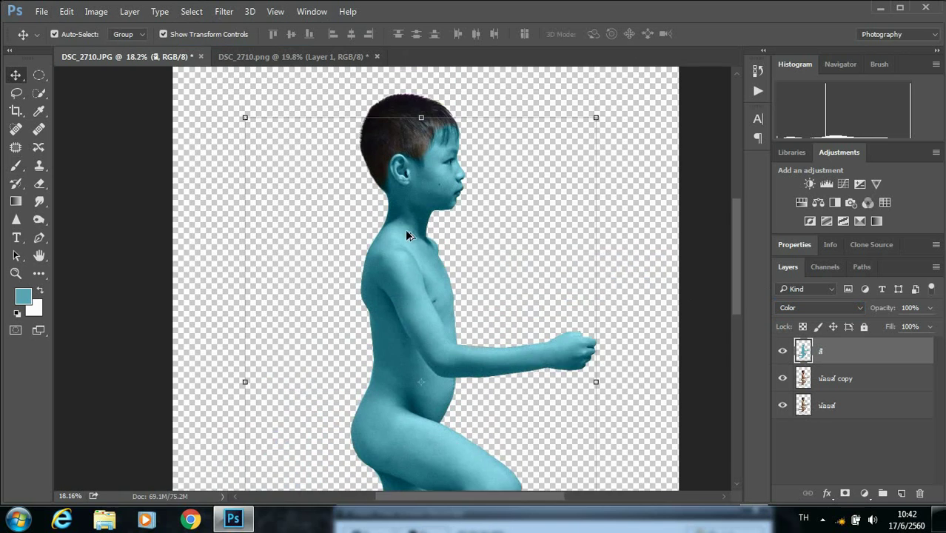
scroll(400, 229, "up", 1)
scroll(401, 232, "up", 3)
left_click(845, 493)
key("b")
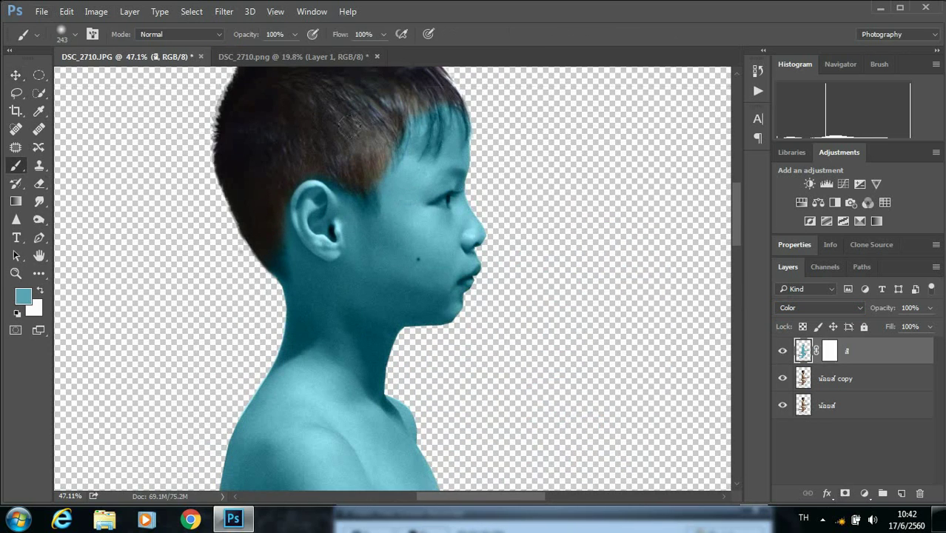
left_click(829, 351)
key("d")
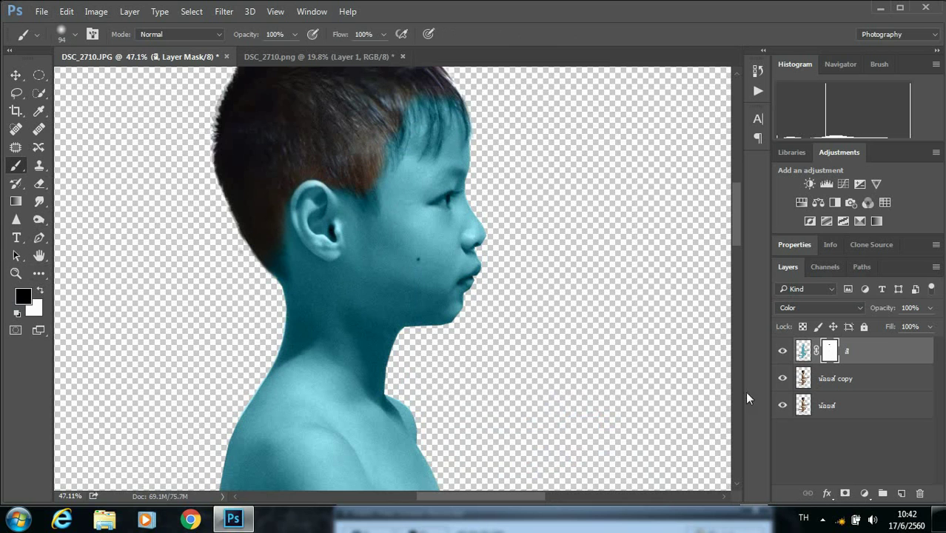
left_click(803, 351)
Add a Curves adjustment with the curve pulled down to darken the boy.
scroll(494, 333, "down", 2)
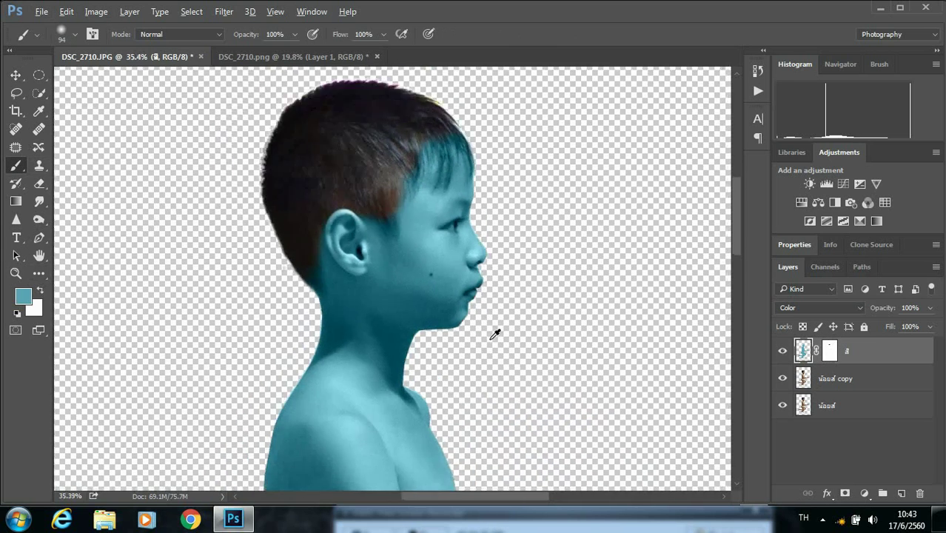
scroll(521, 319, "down", 5)
scroll(491, 275, "up", 5)
scroll(494, 221, "down", 2)
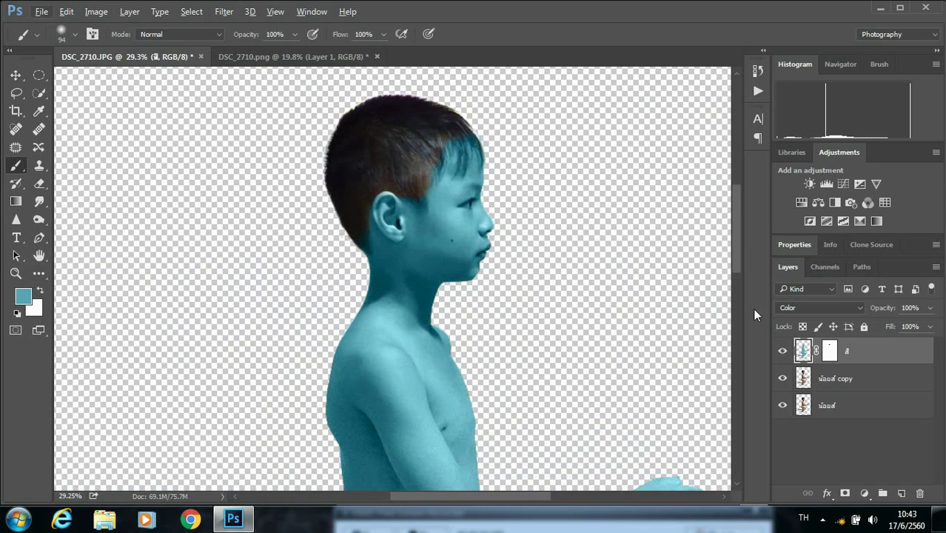
left_click(844, 184)
left_click_drag(870, 371, 871, 380)
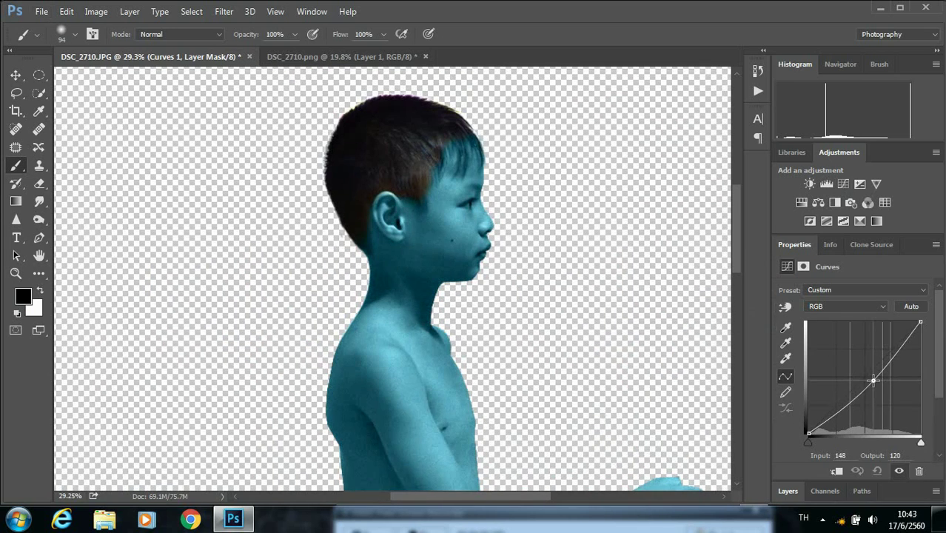
Set Curves 1 to Multiply at 32% opacity, then select the boy's copy layer.
left_click(788, 491)
left_click(820, 307)
left_click(807, 72)
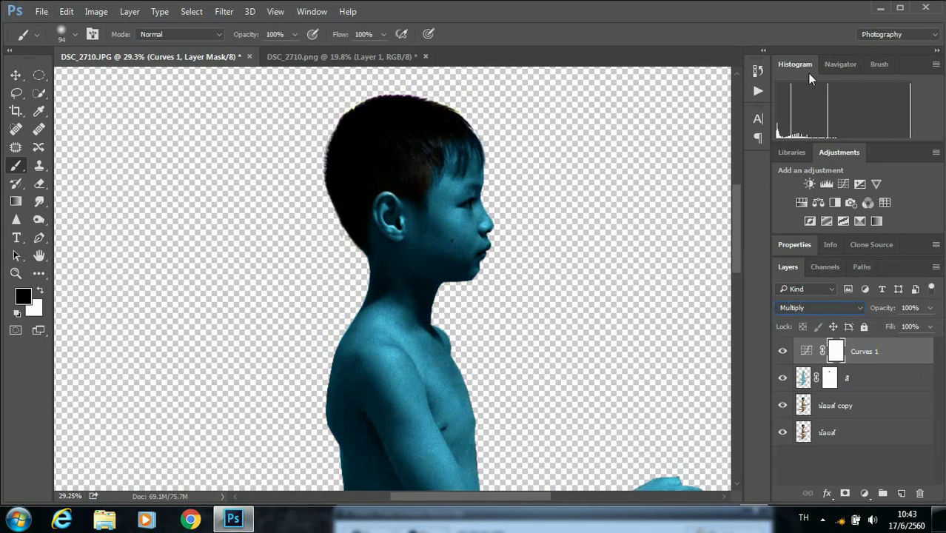
left_click(930, 307)
left_click_drag(928, 329, 887, 327)
scroll(582, 250, "down", 2)
scroll(395, 270, "up", 5)
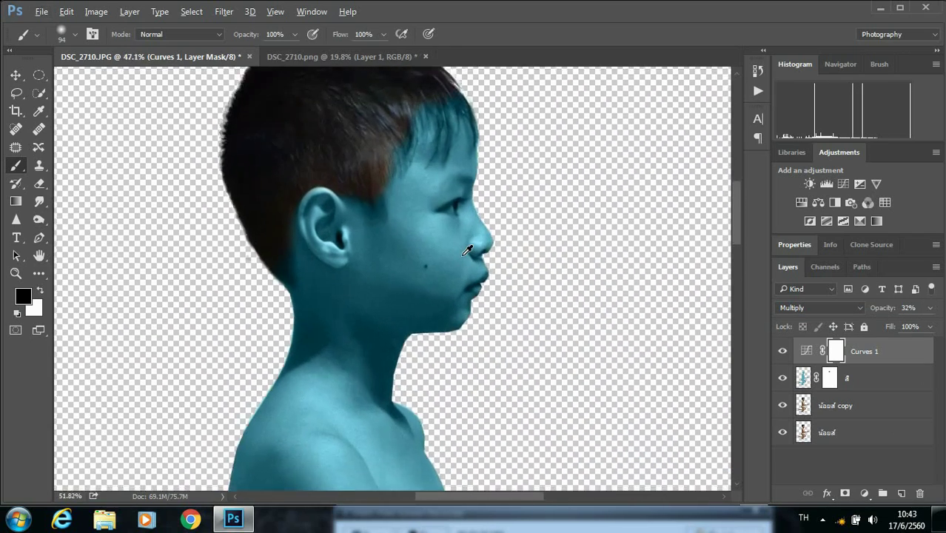
left_click(807, 405)
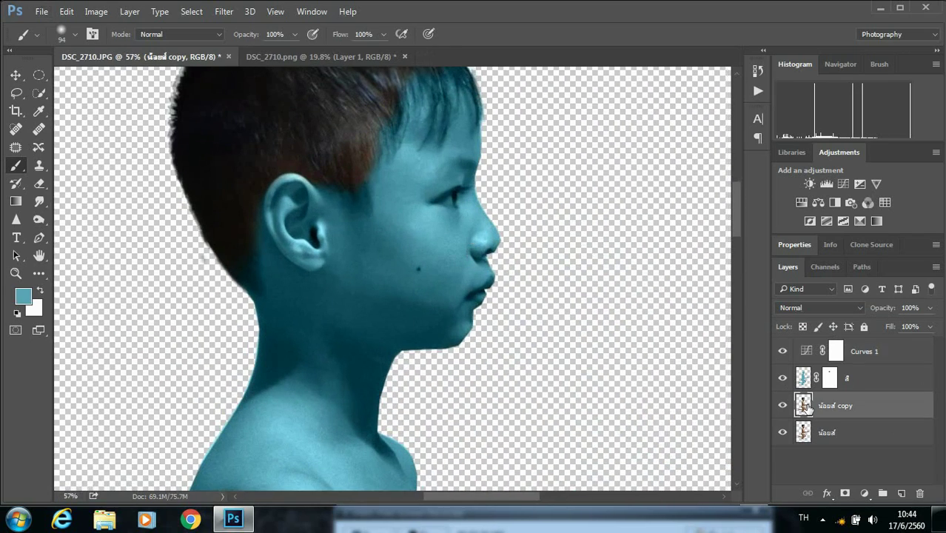
Lasso the eye, feather the selection, and copy it to a new layer.
left_click(16, 92)
mouse_move(478, 197)
left_mouse_down()
mouse_move(431, 203)
mouse_move(478, 190)
left_mouse_up()
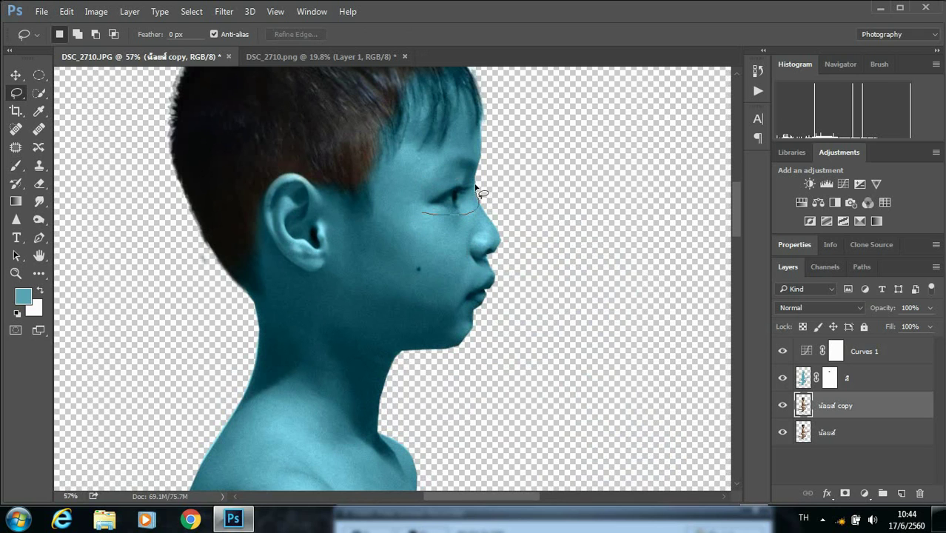
right_click(438, 200)
left_click(473, 243)
left_click(696, 207)
right_click(461, 191)
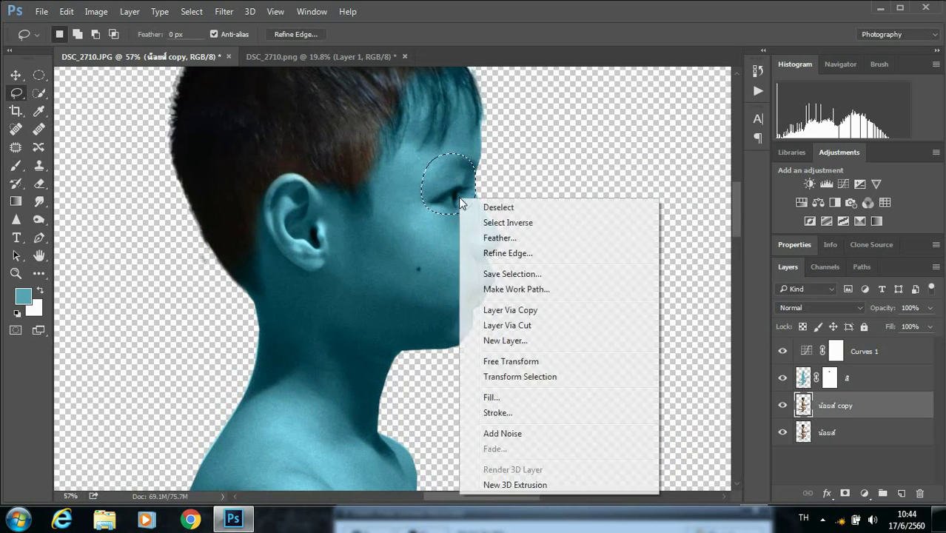
left_click(533, 314)
Scale the eye layer up to 130% and commit the transform.
key("ctrl+t")
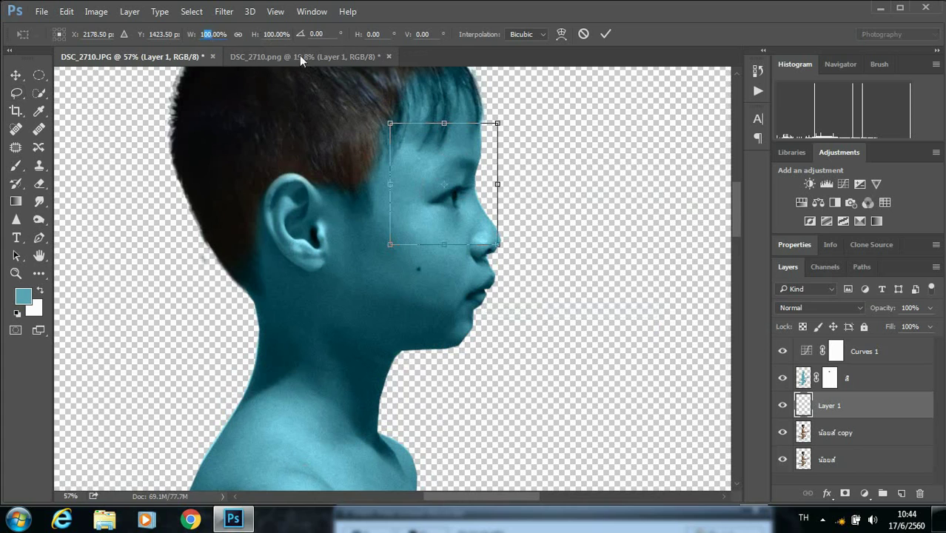
type("130")
left_click_drag(268, 33, 544, 64)
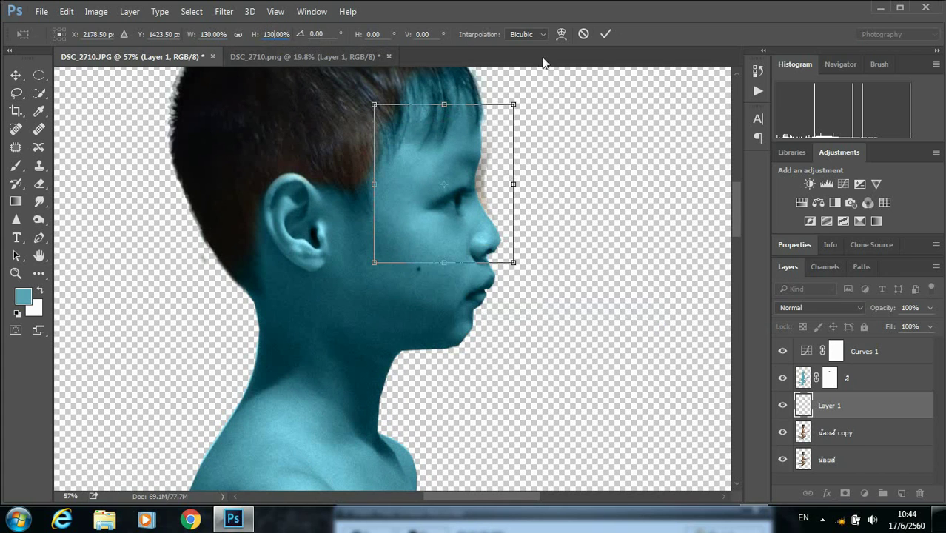
left_click(605, 34)
key("ctrl+t")
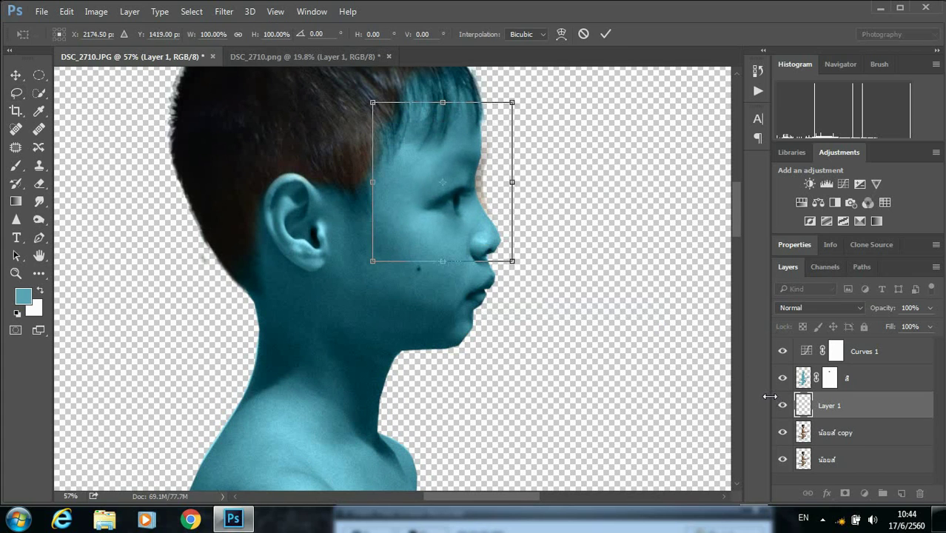
left_click(606, 33)
Add a layer mask to the eye layer with black brush paint, then reselect the copy layer.
left_click(845, 493)
key("b")
scroll(555, 209, "up", 2)
right_click(520, 166)
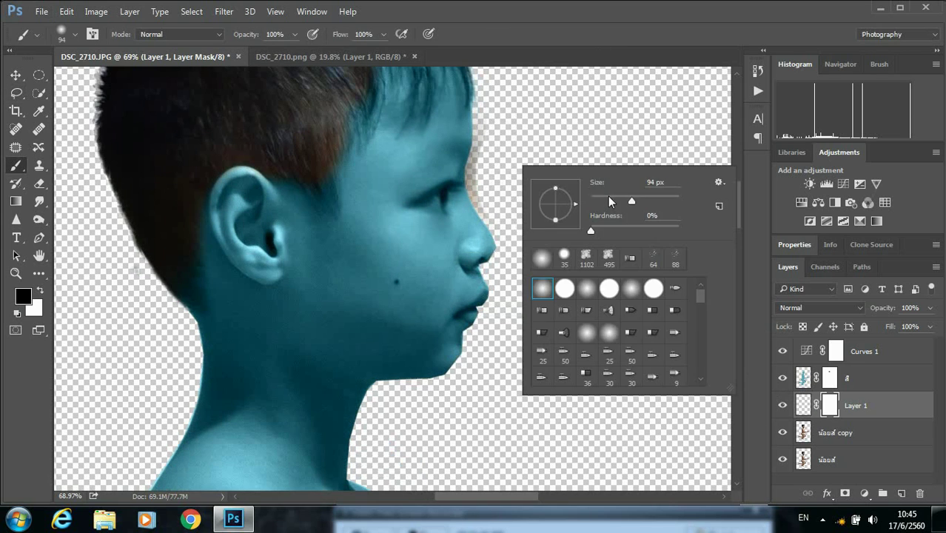
key("Escape")
scroll(473, 177, "down", 1)
scroll(543, 213, "down", 1)
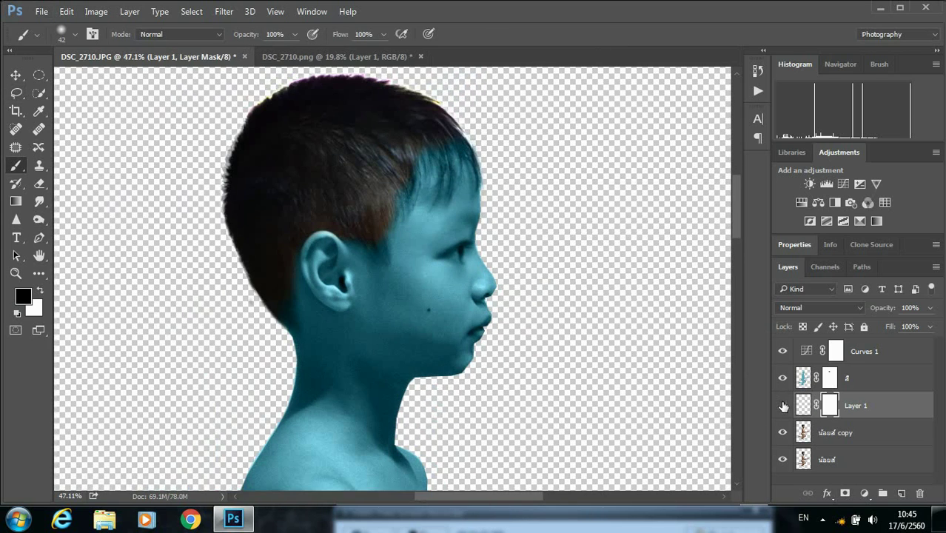
left_click(837, 432)
Smudge colour outward from the nose tip at 35% strength.
key("r")
scroll(527, 285, "up", 2)
left_click(273, 34)
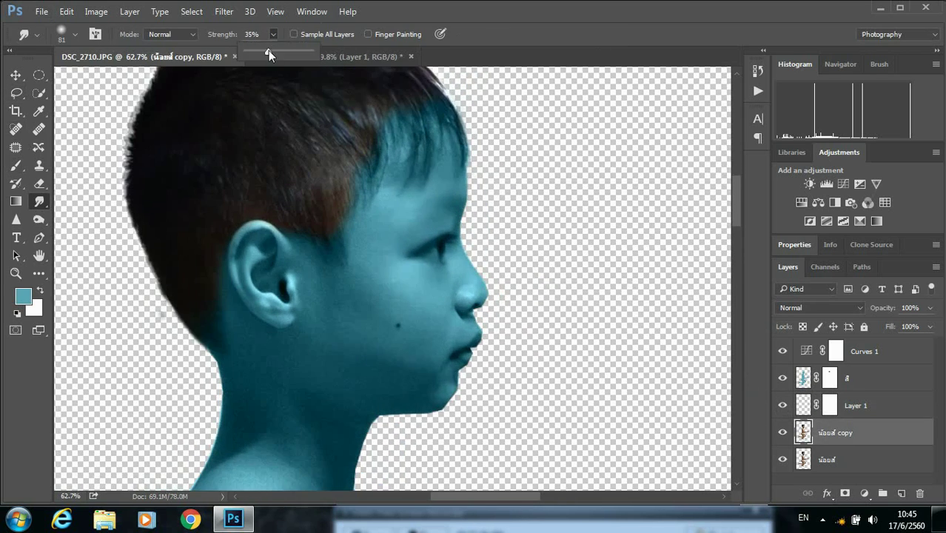
left_click_drag(461, 266, 480, 286)
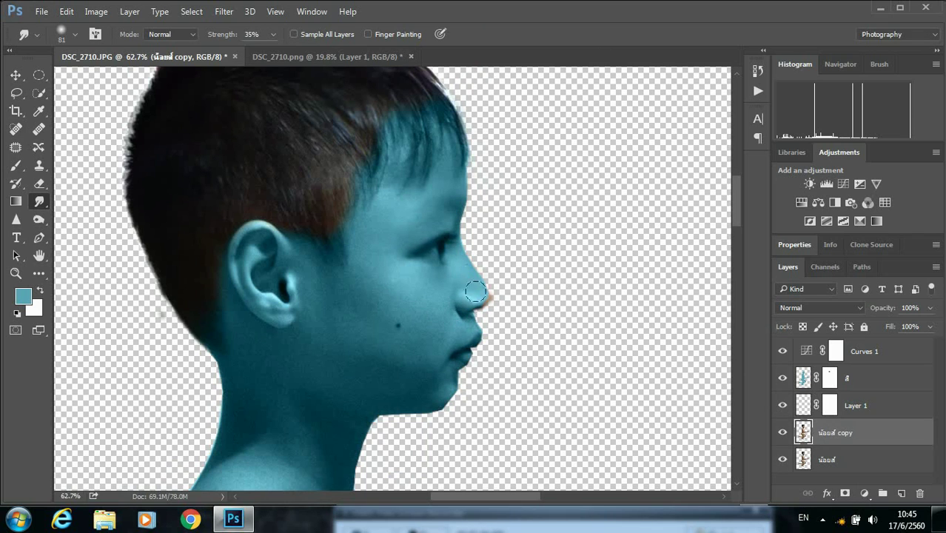
Erase stray edge pixels and smudge the orange fringe at the nose tip.
key("e")
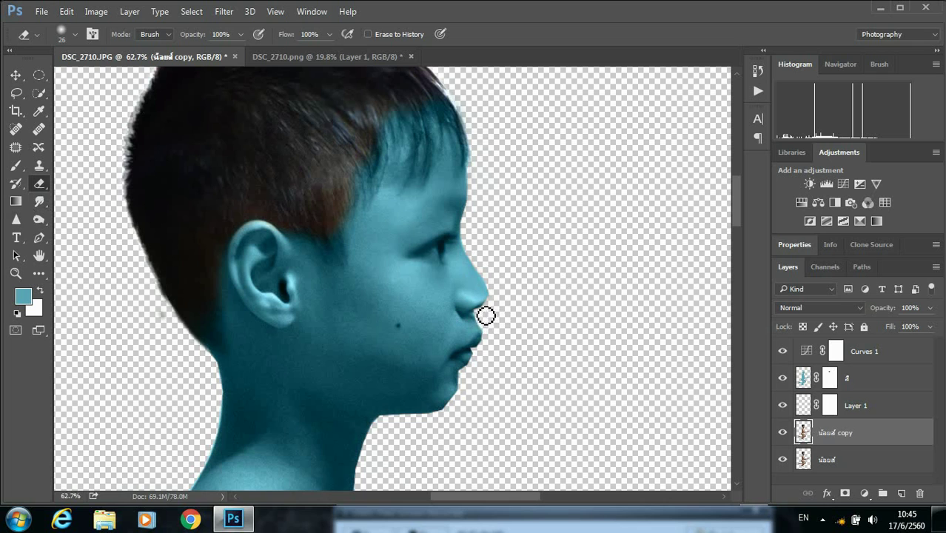
scroll(513, 315, "up", 2)
key("r")
right_click(504, 277)
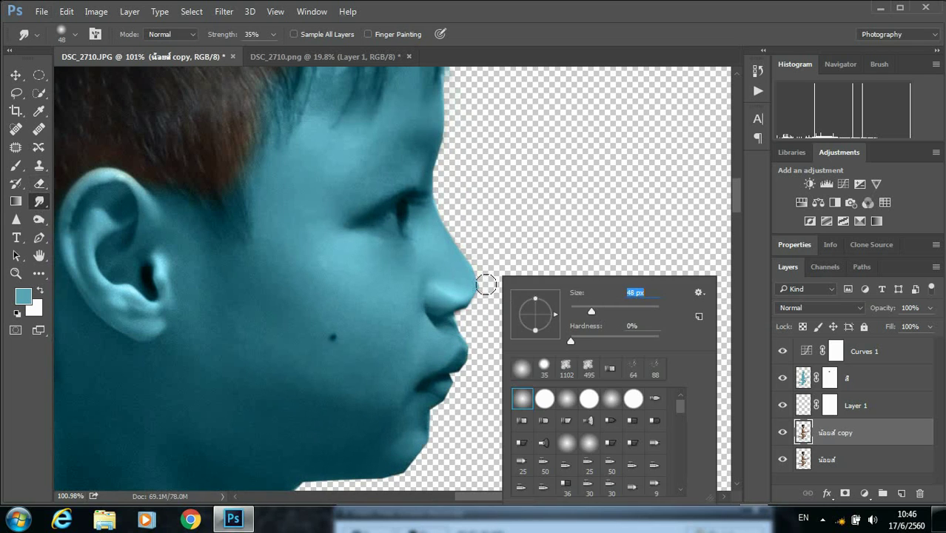
key("Return")
scroll(511, 277, "down", 3)
scroll(522, 297, "up", 2)
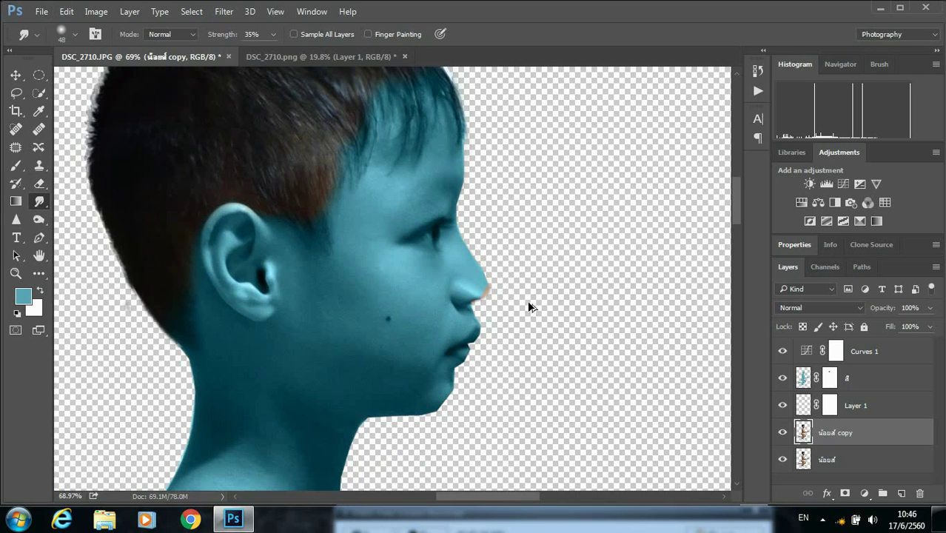
left_click_drag(510, 281, 459, 296)
Touch up teal around the nose on the สี colour layer with a brush.
left_click(798, 378)
key("b")
right_click(485, 291)
key("Return")
scroll(475, 306, "up", 2)
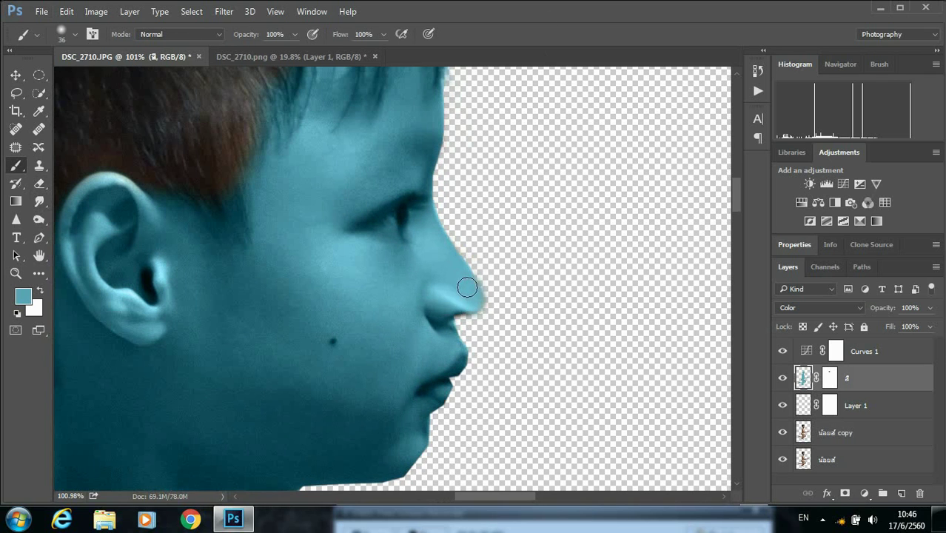
Enlarge the smudge brush to 64 px on the photo copy layer.
left_click(38, 201)
key("alt+bracketleft")
key("alt+bracketleft")
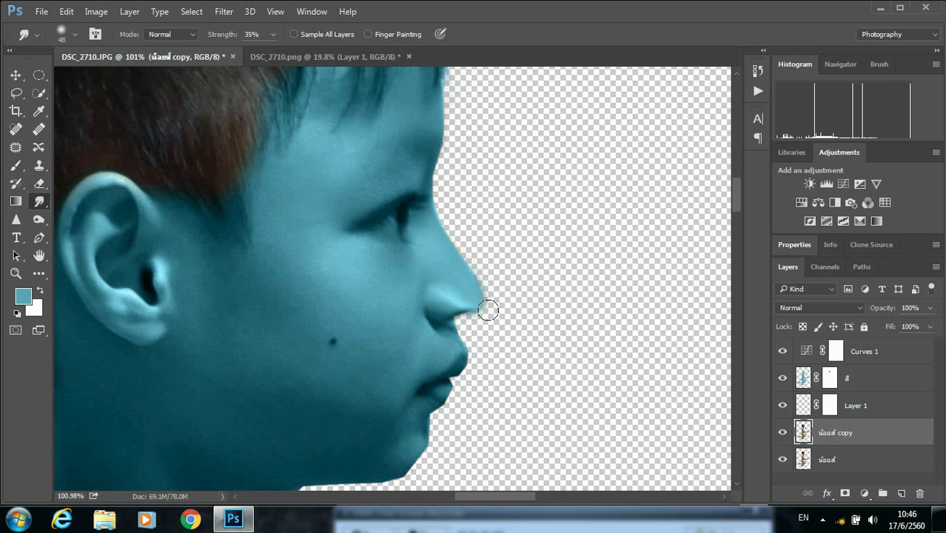
scroll(518, 289, "down", 2)
scroll(474, 296, "up", 2)
right_click(465, 307)
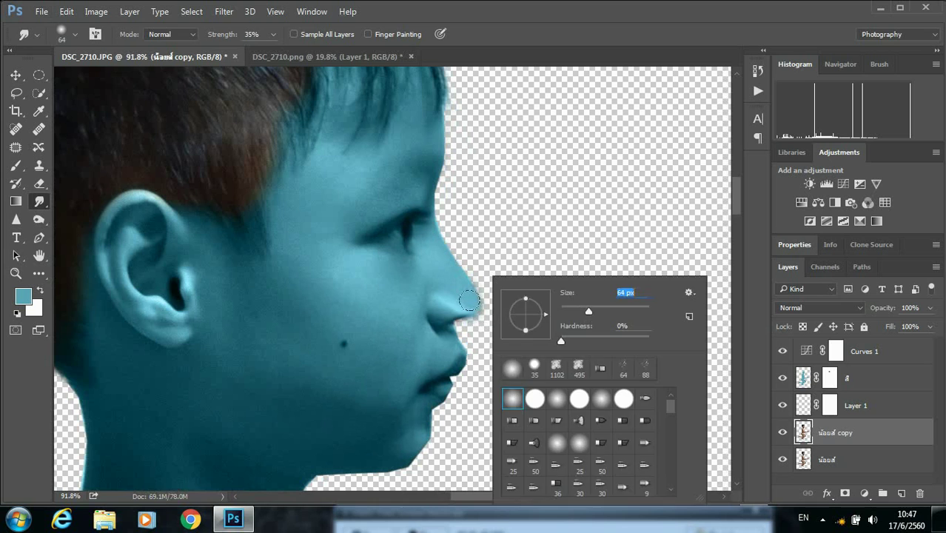
key("Return")
scroll(518, 296, "down", 3)
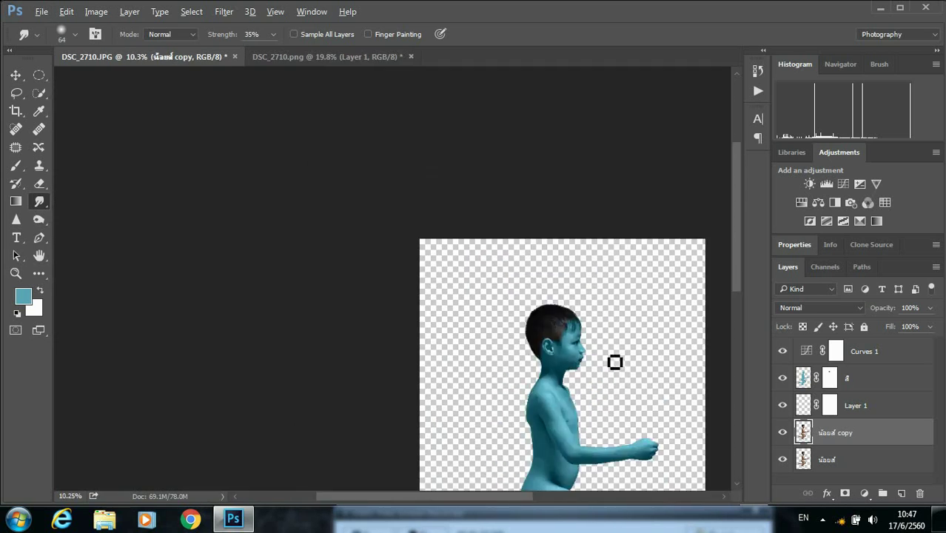
scroll(452, 307, "up", 2)
scroll(438, 237, "up", 1)
Erase around the nose edge and paint the สี layer mask in black.
key("e")
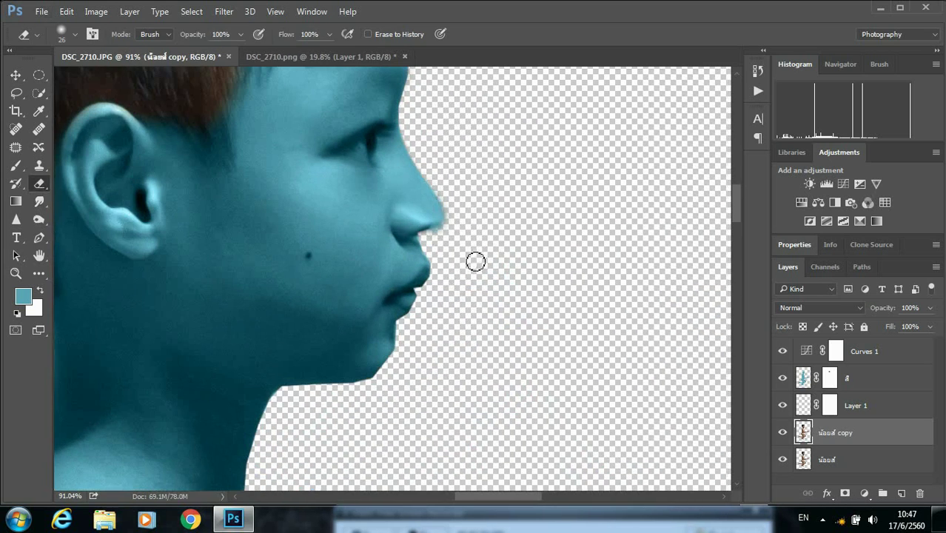
left_click(829, 377)
key("b")
scroll(439, 232, "up", 1)
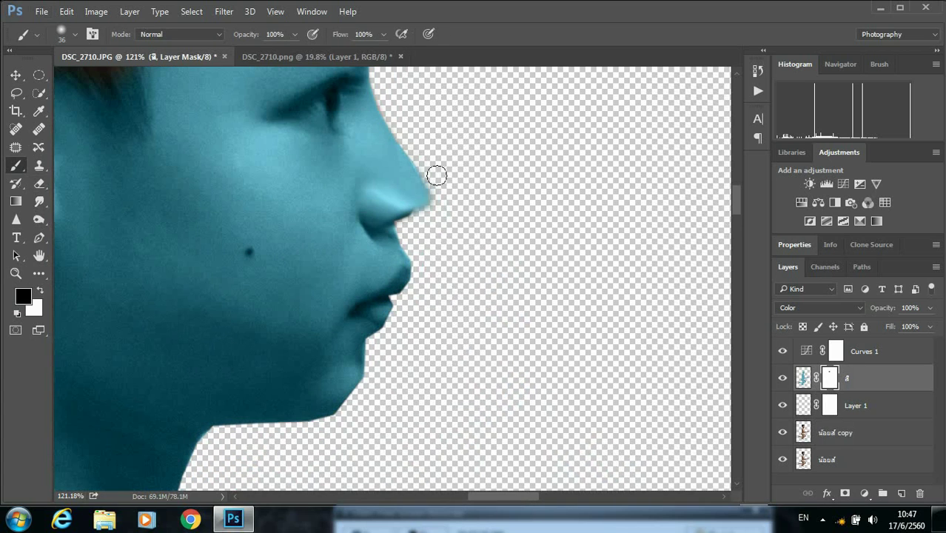
key("r")
key("alt+bracketleft")
key("alt+bracketleft")
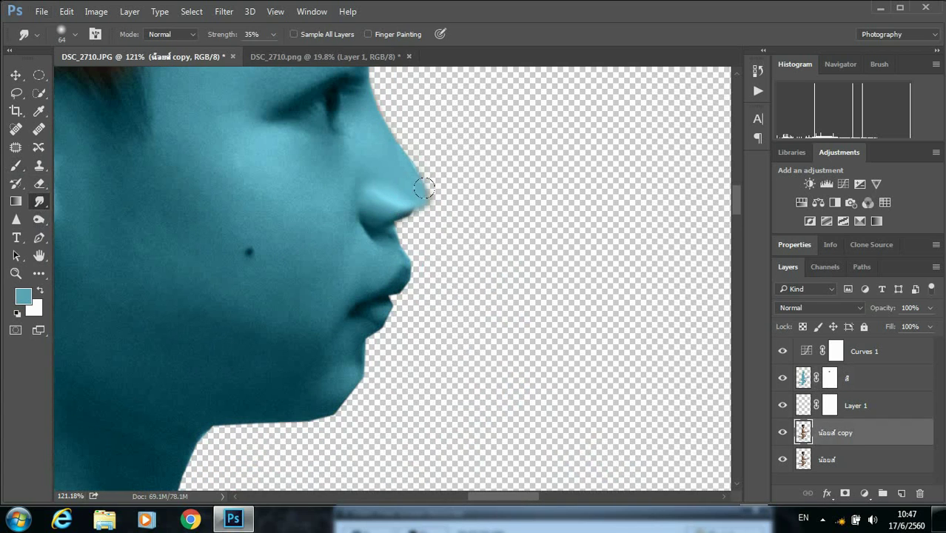
Keep refining the nose edge, alternating between the สี layer and the photo copy.
left_click(804, 379)
scroll(481, 215, "down", 2)
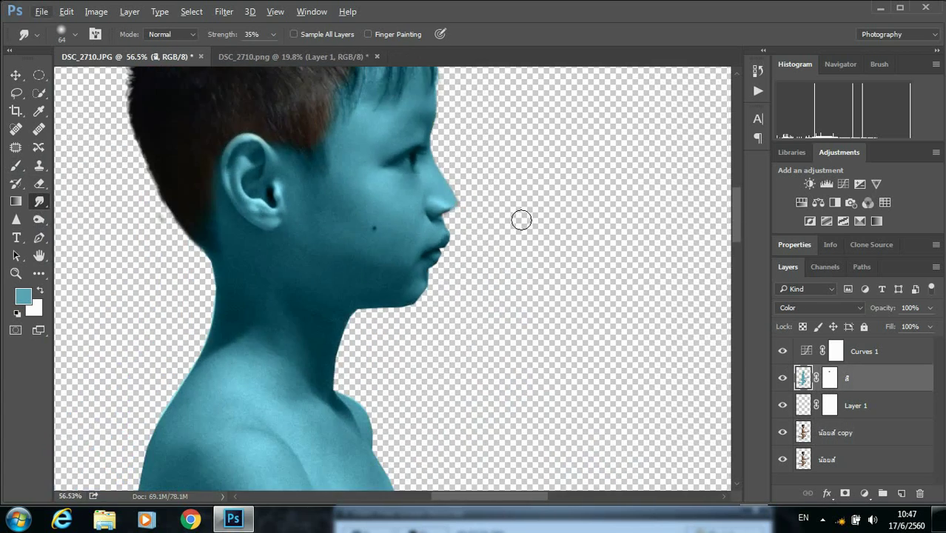
key("alt+bracketleft")
key("alt+bracketleft")
scroll(459, 184, "up", 1)
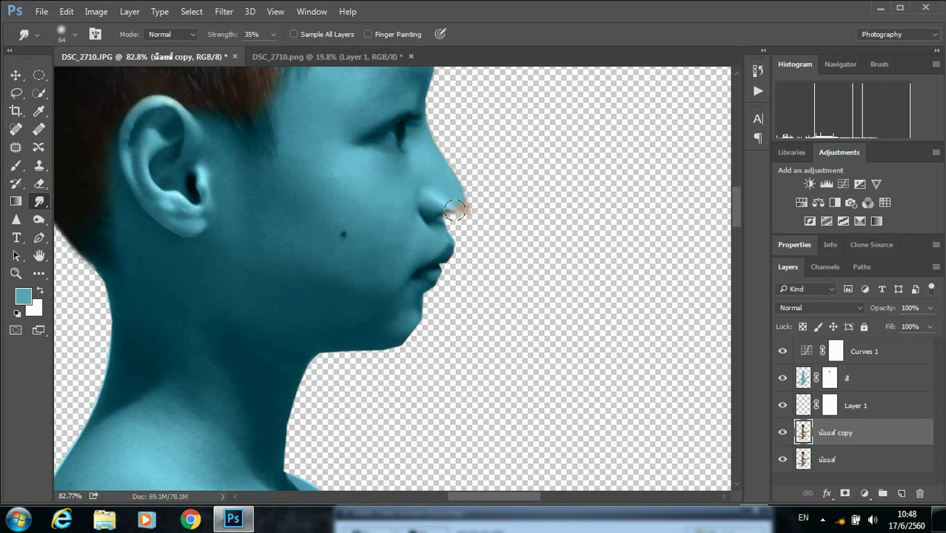
key("alt+bracketright")
key("alt+bracketright")
key("b")
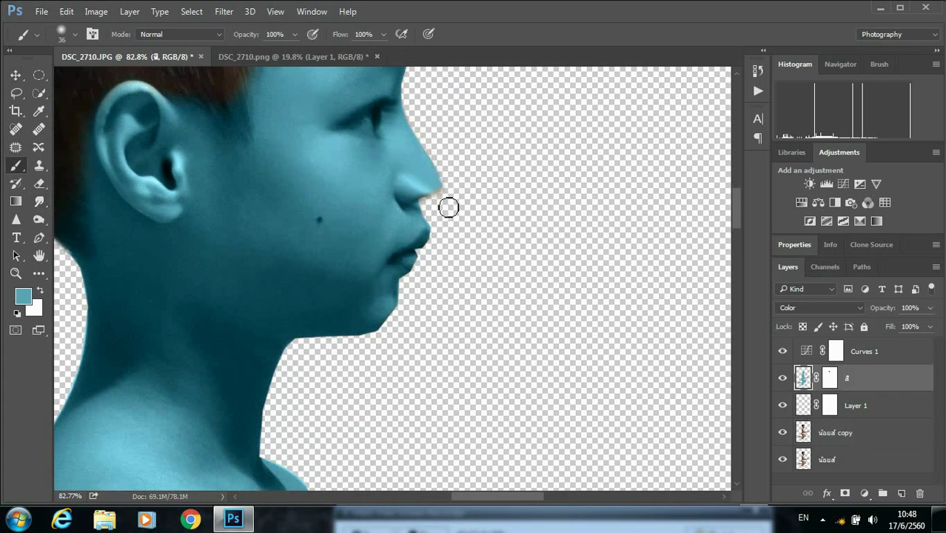
key("e")
key("alt+bracketleft")
key("alt+bracketleft")
scroll(449, 194, "down", 2)
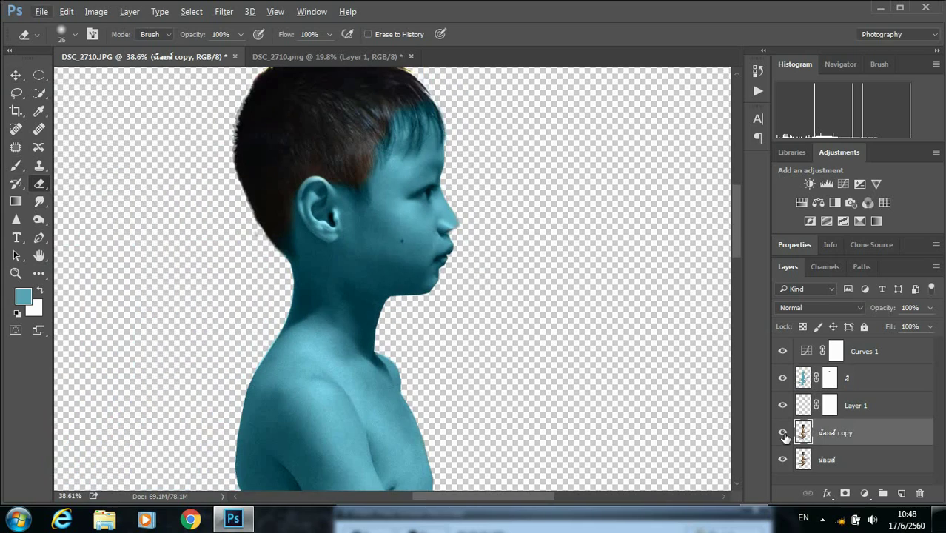
scroll(562, 260, "down", 2)
Target the สี layer's mask with a soft black brush, briefly opening taskbar properties.
scroll(484, 177, "up", 1)
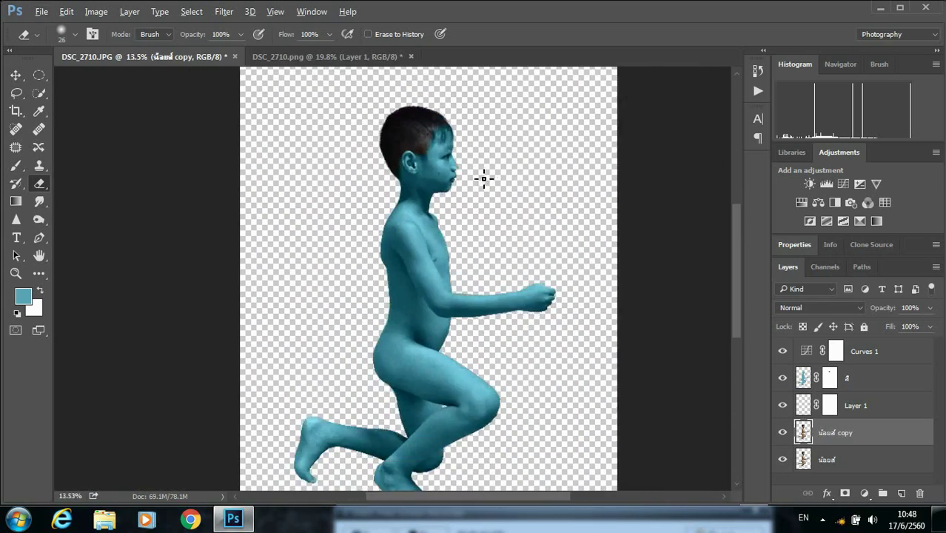
scroll(491, 183, "up", 2)
scroll(491, 183, "up", 1)
key("alt+bracketright")
key("alt+bracketright")
key("b")
scroll(445, 188, "up", 1)
right_click(430, 187)
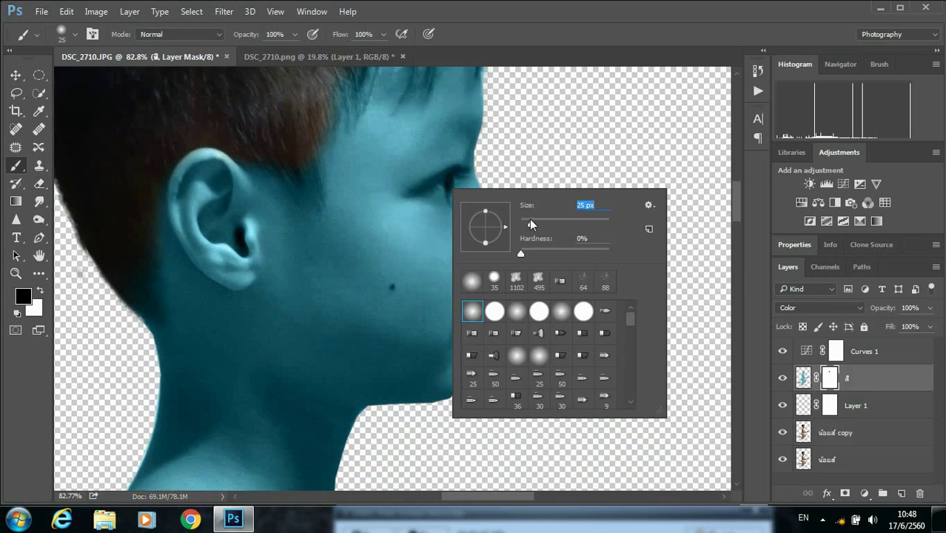
key("Return")
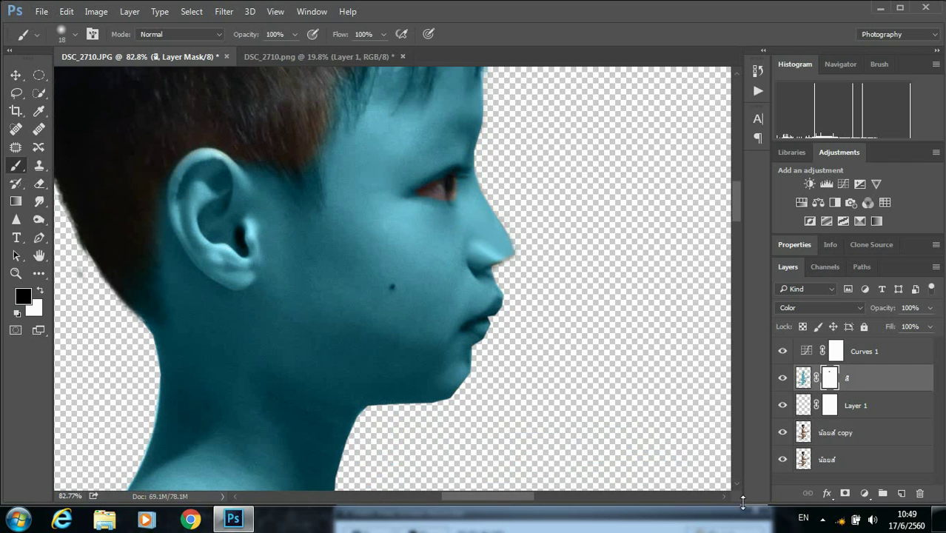
right_click(453, 515)
left_click(489, 341)
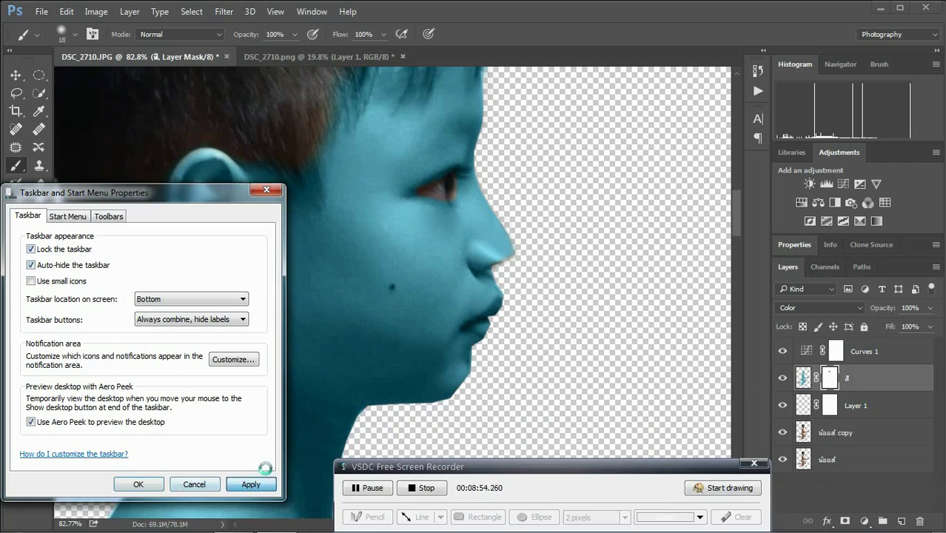
left_click(152, 486)
Paint the lips and eye on the mask with a 26 px, then 18 px brush.
scroll(498, 437, "down", 1)
scroll(572, 337, "up", 3)
right_click(571, 336)
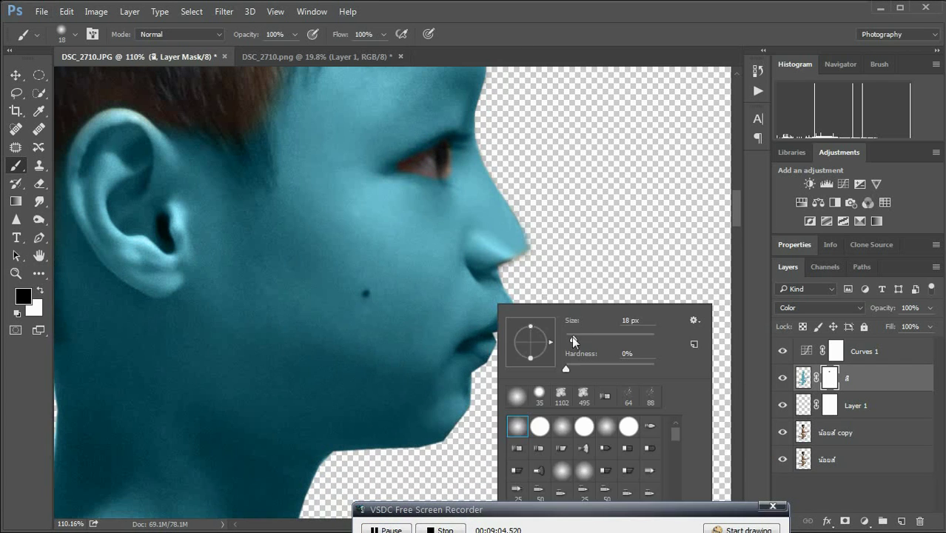
left_click_drag(571, 336, 573, 336)
key("Return")
right_click(489, 356)
key("Return")
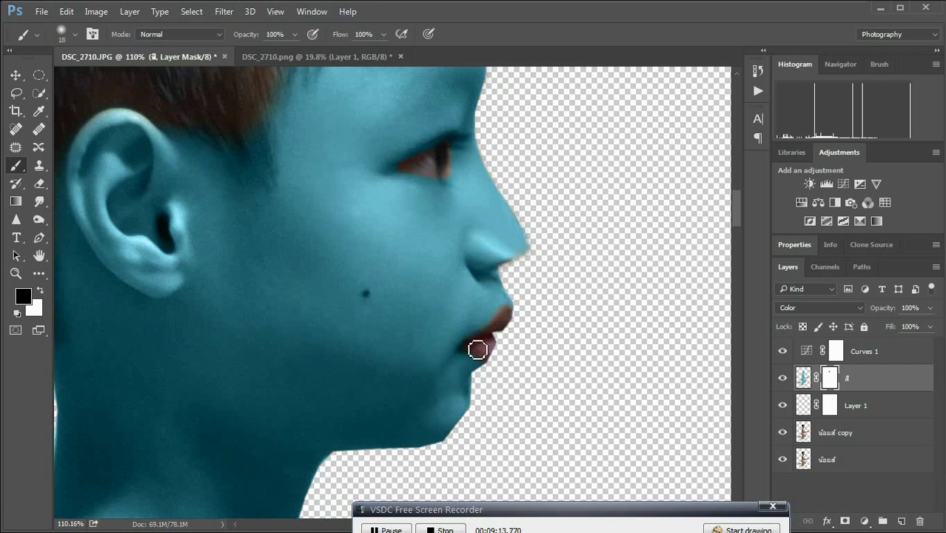
scroll(518, 334, "down", 1)
left_click(813, 437)
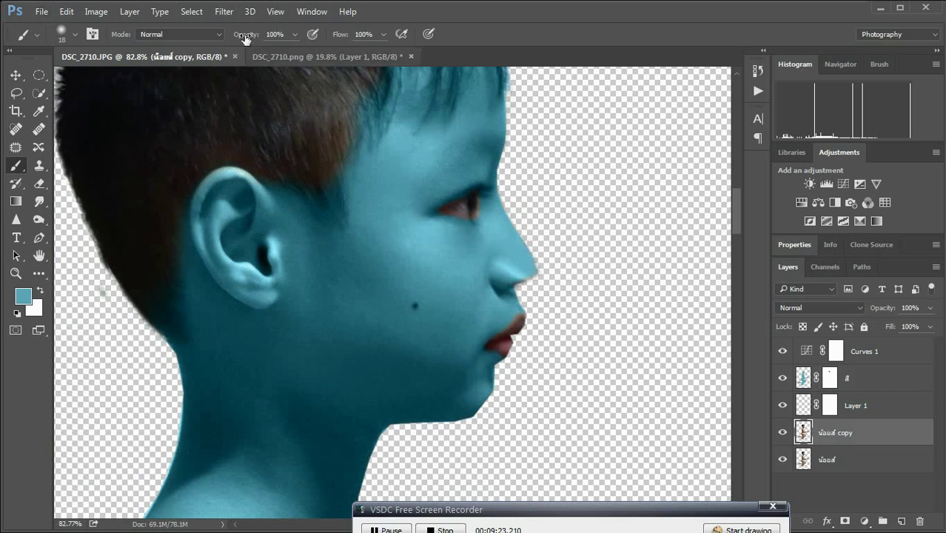
key("ctrl+shift+x")
Push the lips inward and reshape the chin outline with the Forward Warp brush enlarged to 117.
scroll(366, 140, "up", 5)
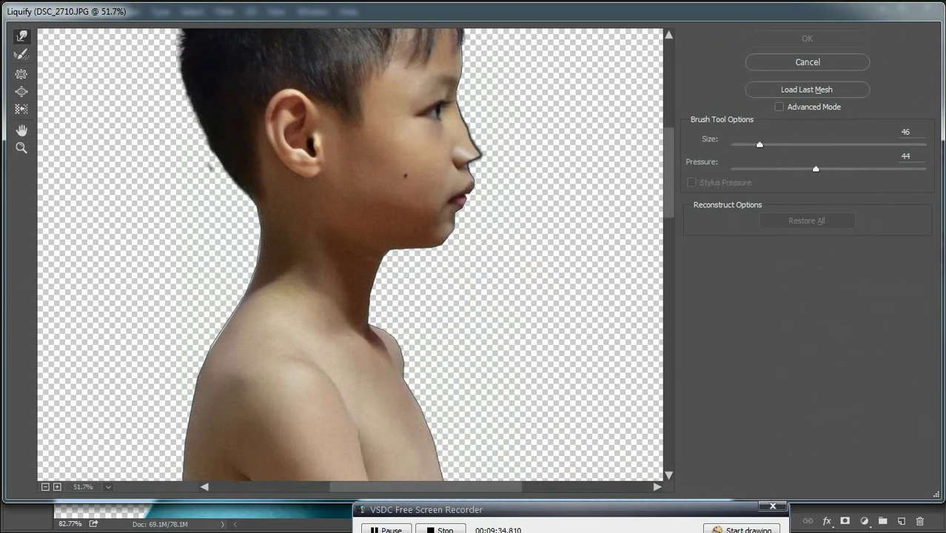
left_click_drag(759, 145, 770, 143)
left_click_drag(467, 222, 453, 230)
key("bracketleft")
scroll(474, 199, "up", 1)
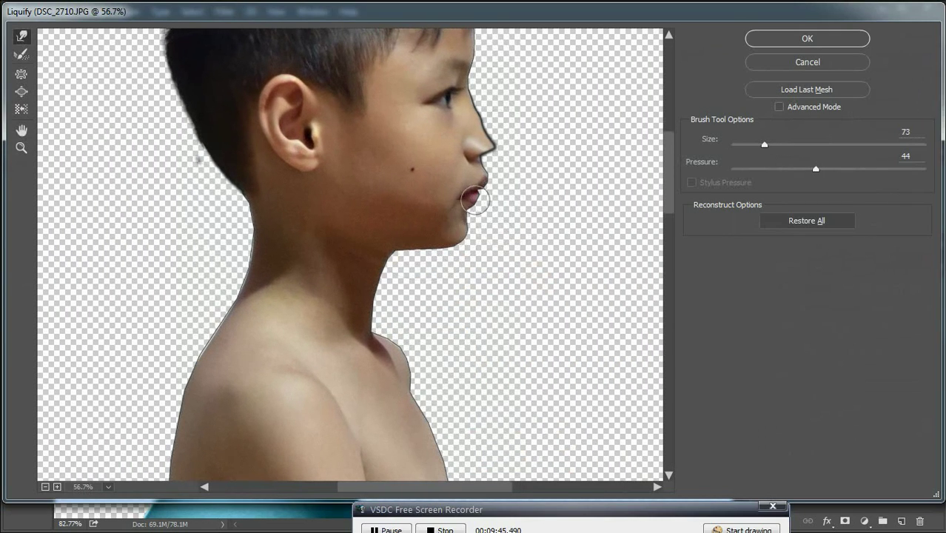
scroll(468, 161, "up", 3)
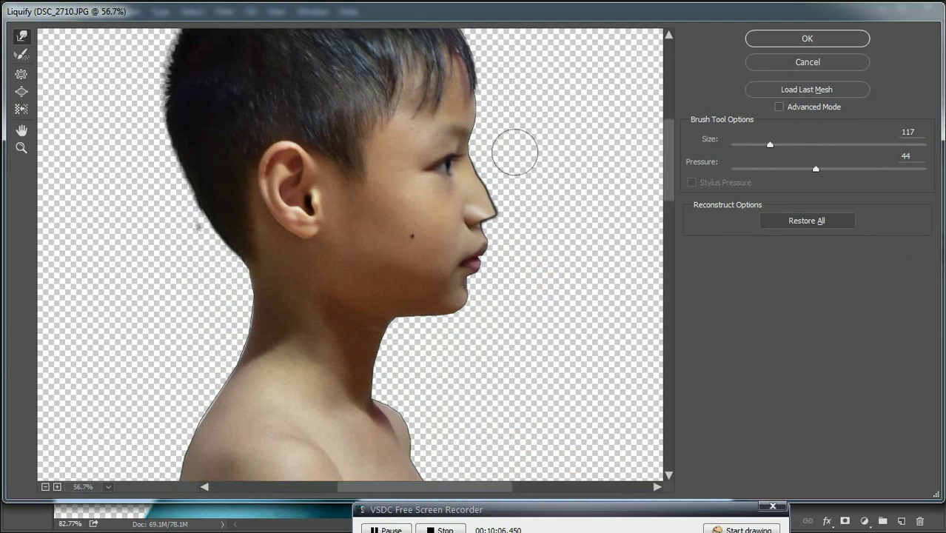
Apply the Liquify warp and paint the reddish chin patch blue within the boy's outline selection.
left_click(829, 42)
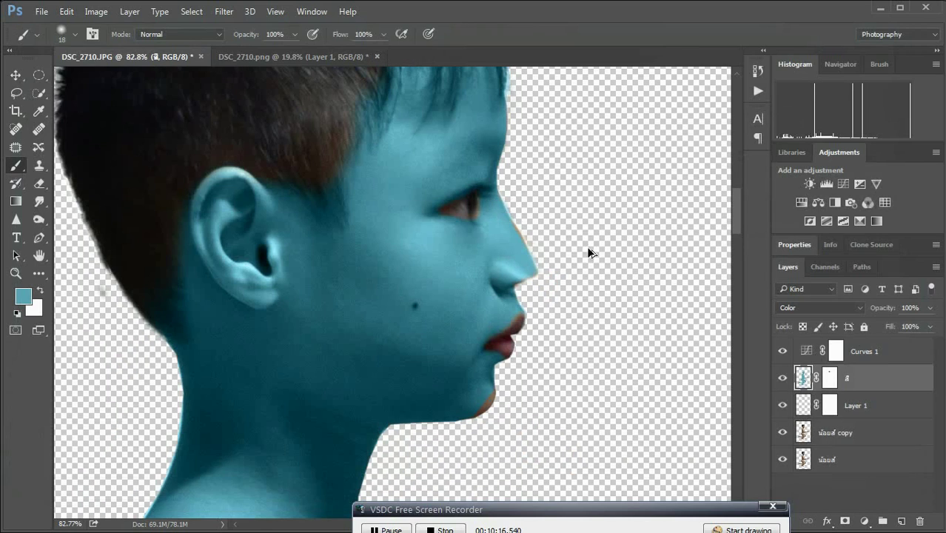
left_click(809, 440, "ctrl")
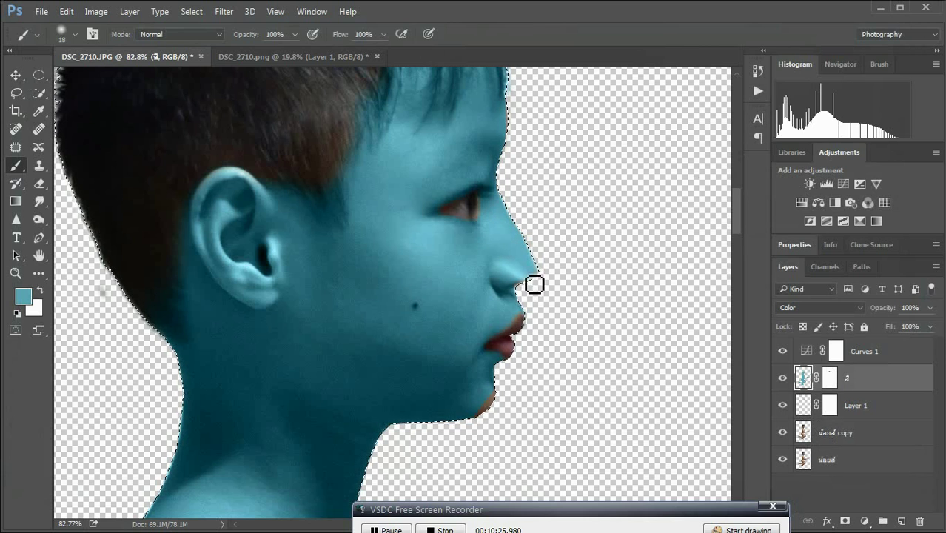
left_click_drag(531, 314, 490, 417)
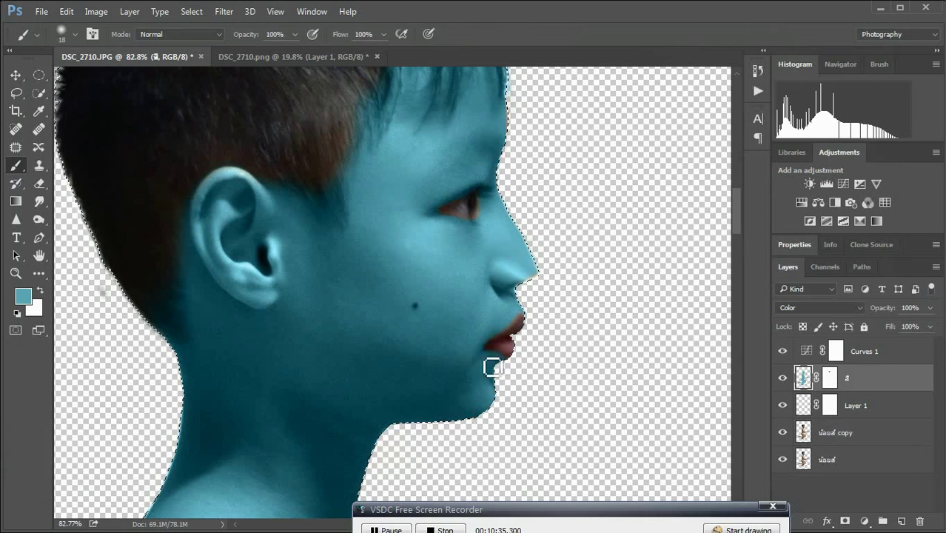
key("ctrl+d")
key("ctrl+1")
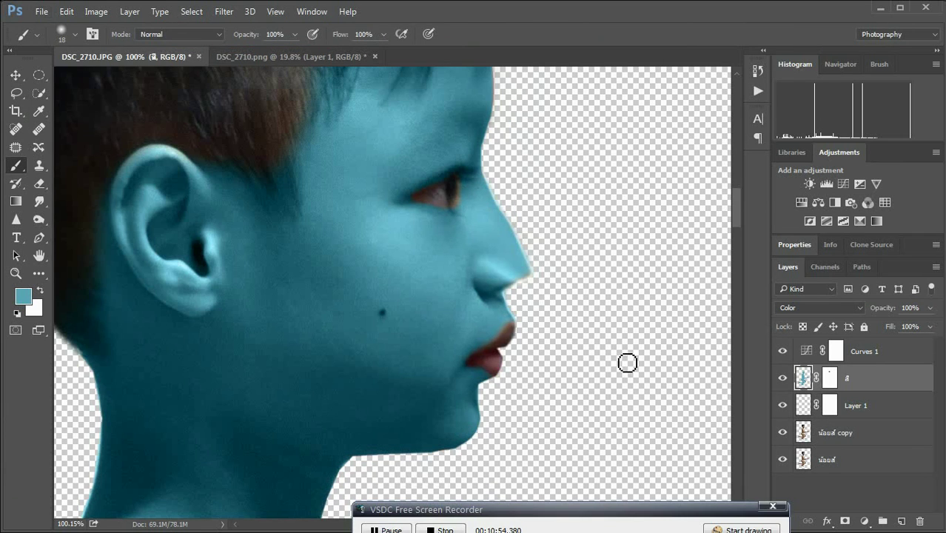
Target the colour layer's mask and set black as the painting colour.
left_click(829, 377)
key("x")
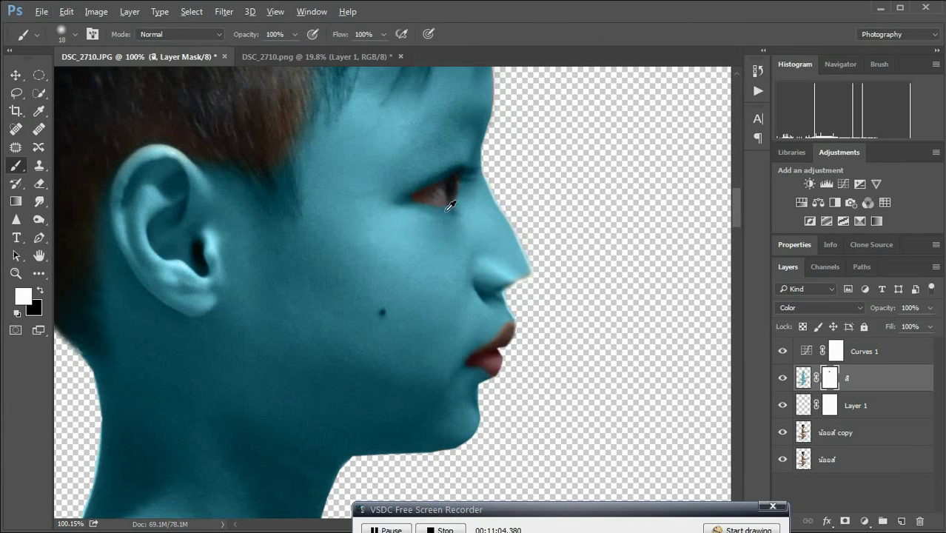
scroll(565, 290, "down", 5)
scroll(391, 439, "up", 3)
scroll(465, 360, "up", 5)
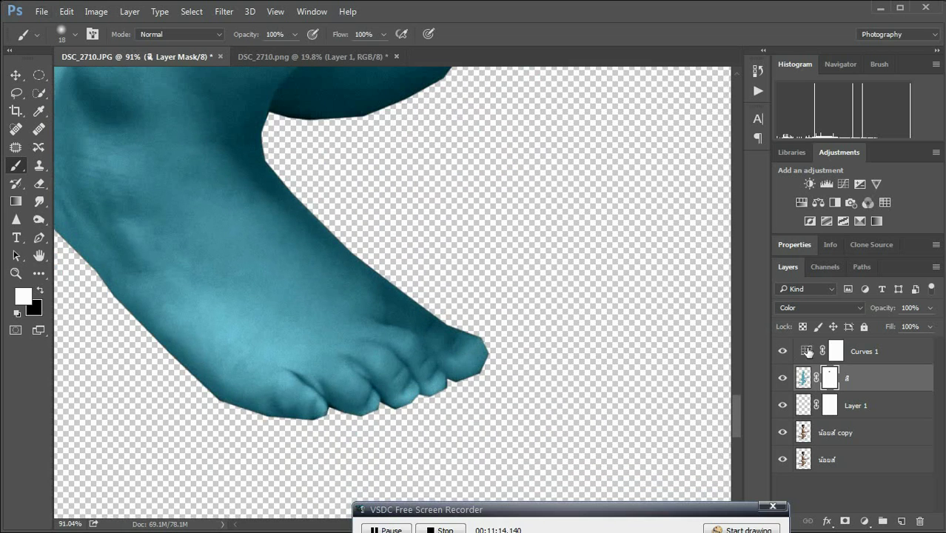
key("x")
Paint black over the toes to reveal the reddish toenails, then view the whole figure.
left_click(320, 408)
left_click_drag(379, 402, 418, 390)
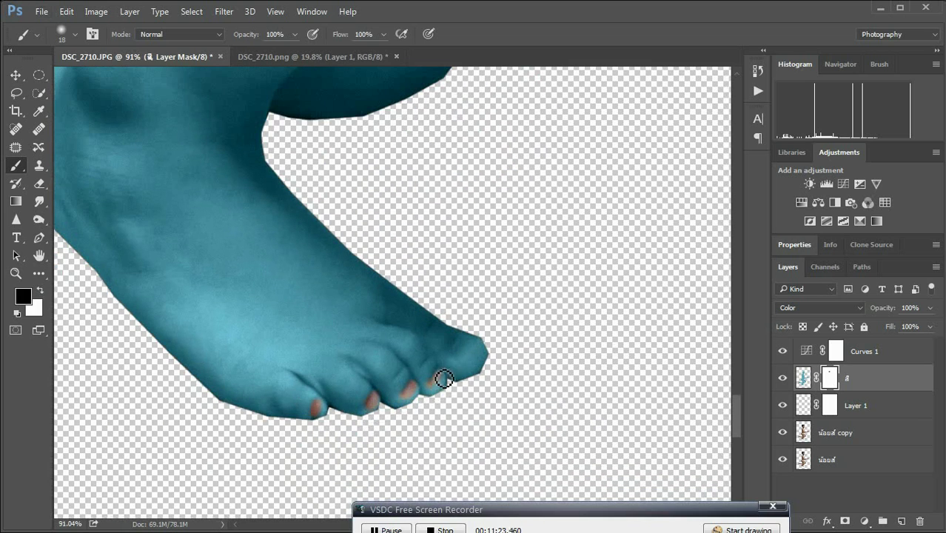
scroll(262, 281, "down", 2)
scroll(303, 317, "up", 2)
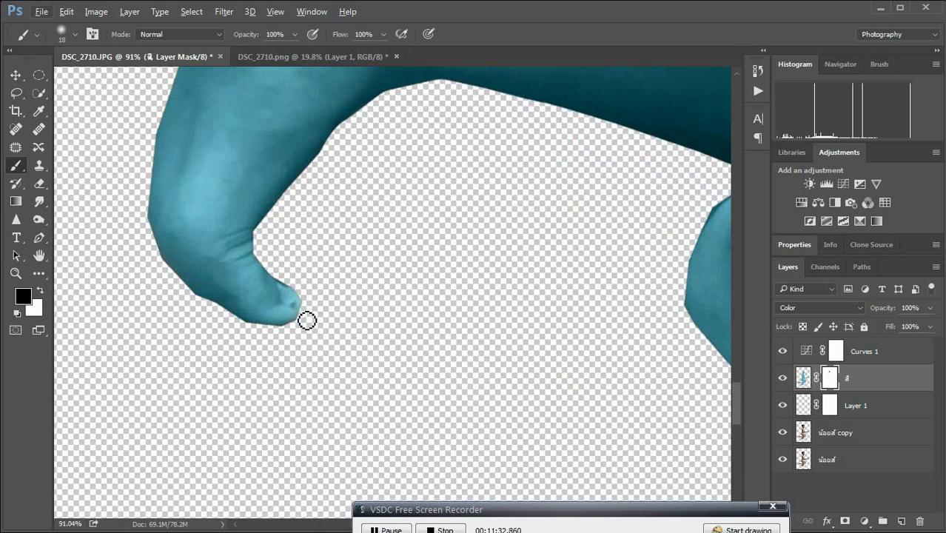
scroll(294, 311, "down", 2)
key("x")
scroll(311, 300, "up", 2)
scroll(311, 299, "down", 3)
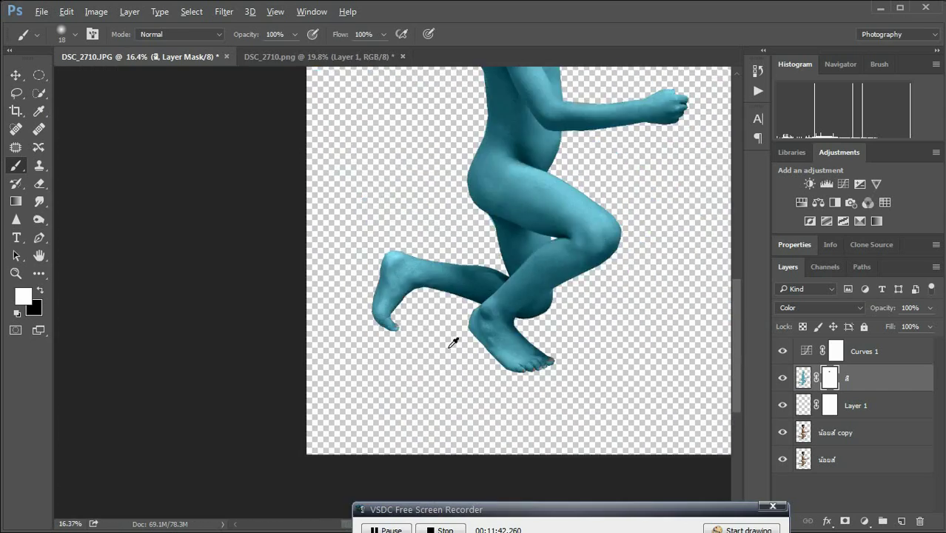
scroll(410, 253, "up", 1)
scroll(410, 253, "down", 2)
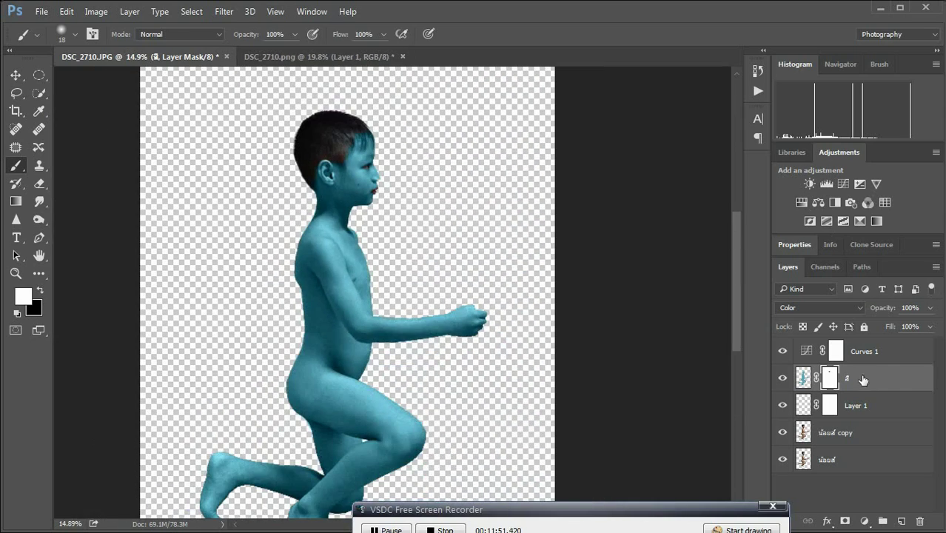
Add a Hue/Saturation layer on Master with Hue +10 and Saturation +14 for a richer blue.
double_click(806, 351)
left_click(818, 202)
left_click(864, 305)
left_click(849, 358)
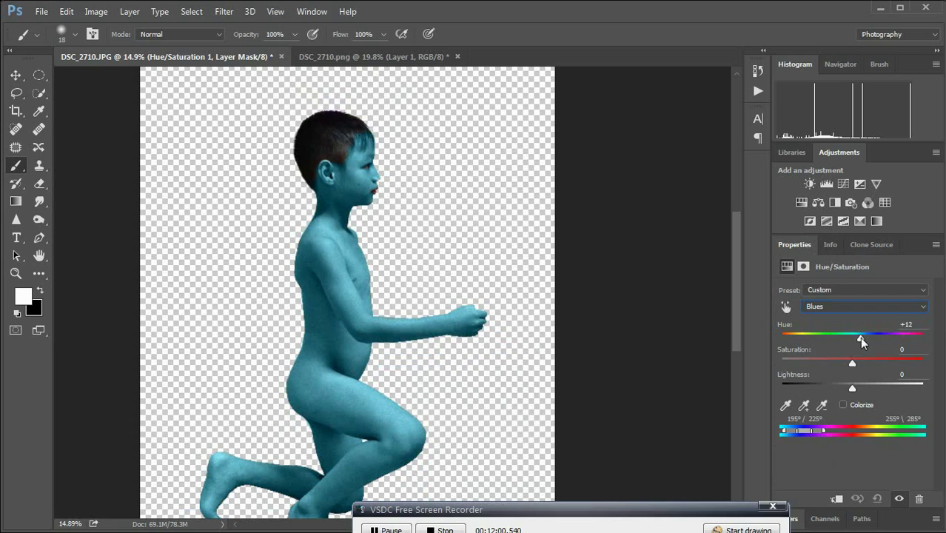
key("alt+2")
mouse_move(853, 337)
left_mouse_down()
mouse_move(867, 340)
mouse_move(873, 363)
left_mouse_up()
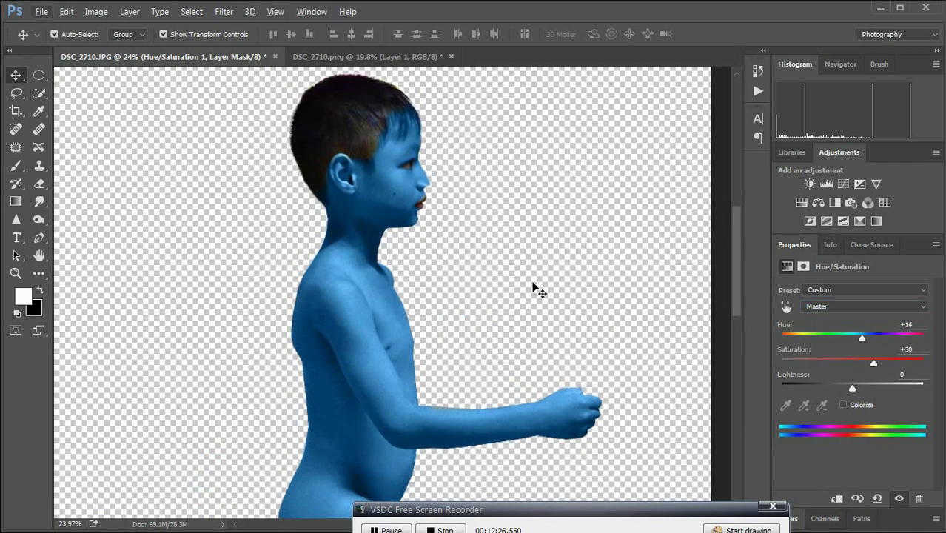
left_click_drag(862, 338, 857, 342)
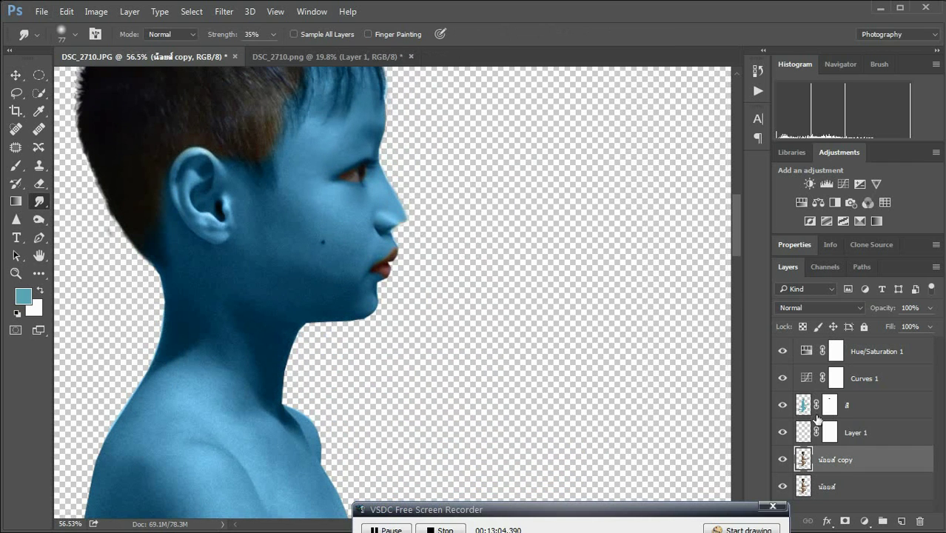
Select Layer 1 and set the foreground colour to yellow.
left_click(831, 407)
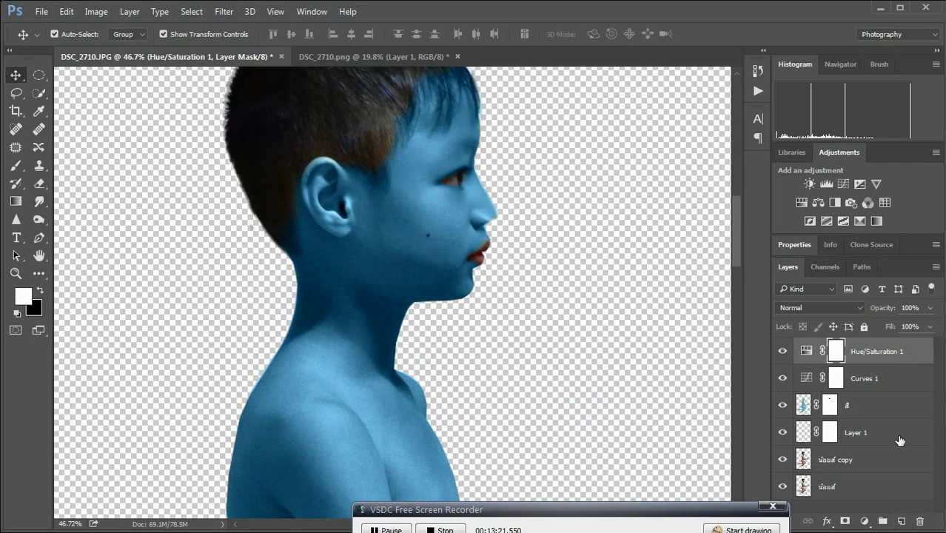
left_click(900, 440)
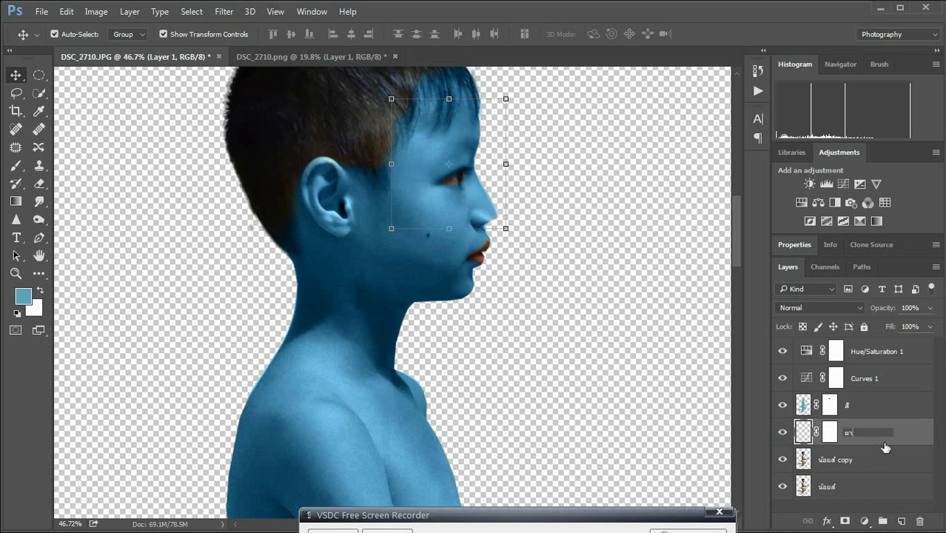
left_click(23, 296)
left_click(570, 148)
left_click(743, 115)
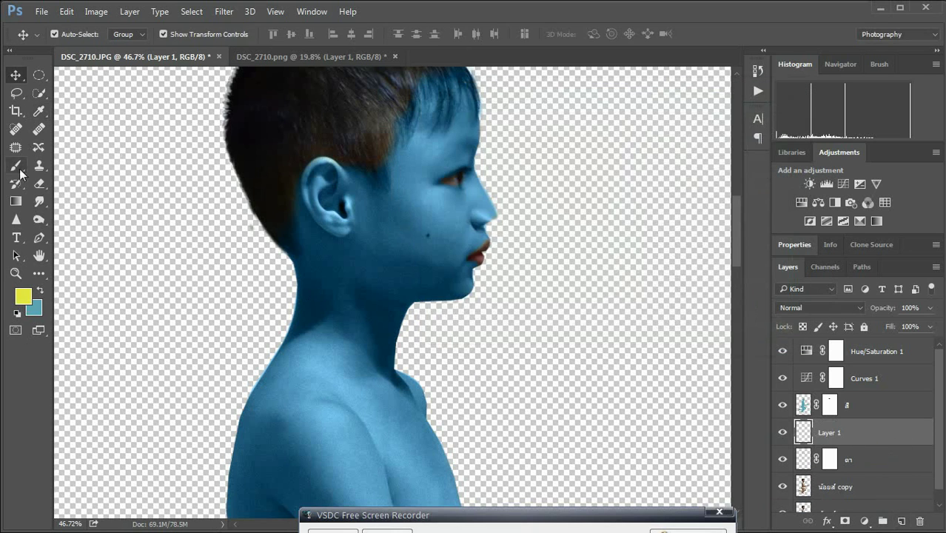
Paint the eye's iris yellow with a 15 px brush.
left_click(16, 165)
scroll(477, 185, "up", 5)
right_click(474, 183)
type("15")
key("Return")
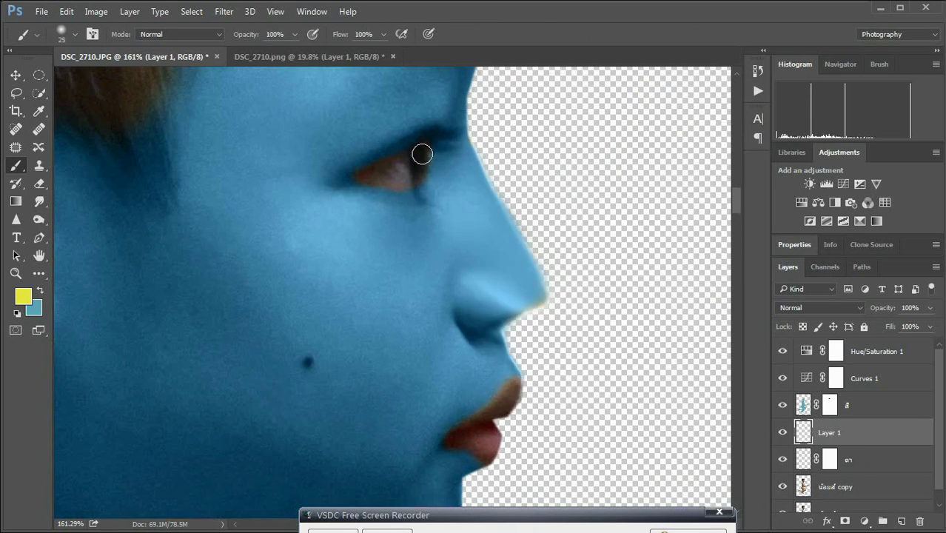
left_click_drag(421, 148, 415, 179)
right_click(422, 154)
key("Escape")
Blend the yellow eye layer with Overlay and lower its opacity slightly.
left_click(819, 307)
left_click(796, 164)
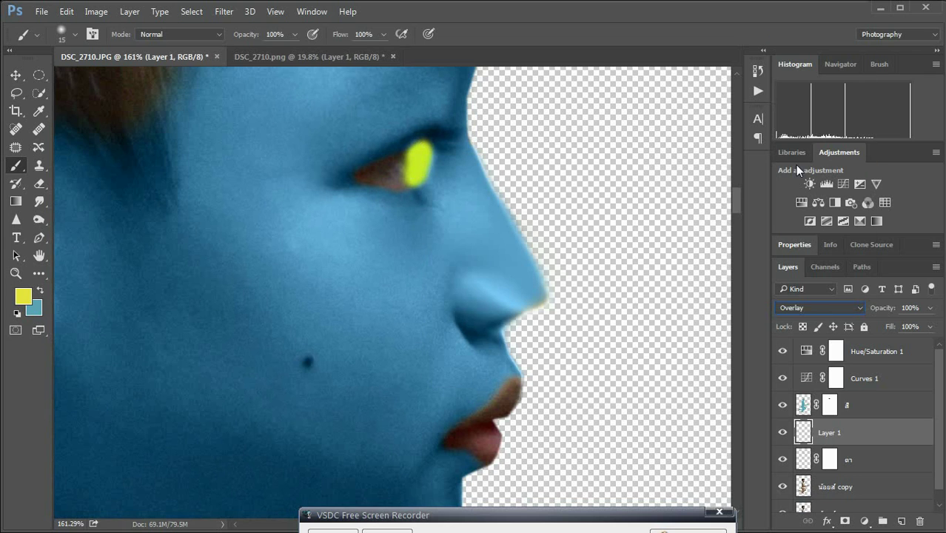
left_click_drag(930, 308, 927, 329)
scroll(713, 75, "down", 5)
scroll(367, 285, "up", 5)
Compare Soft Light and Overlay blending on the yellow eye layer.
left_click(819, 307)
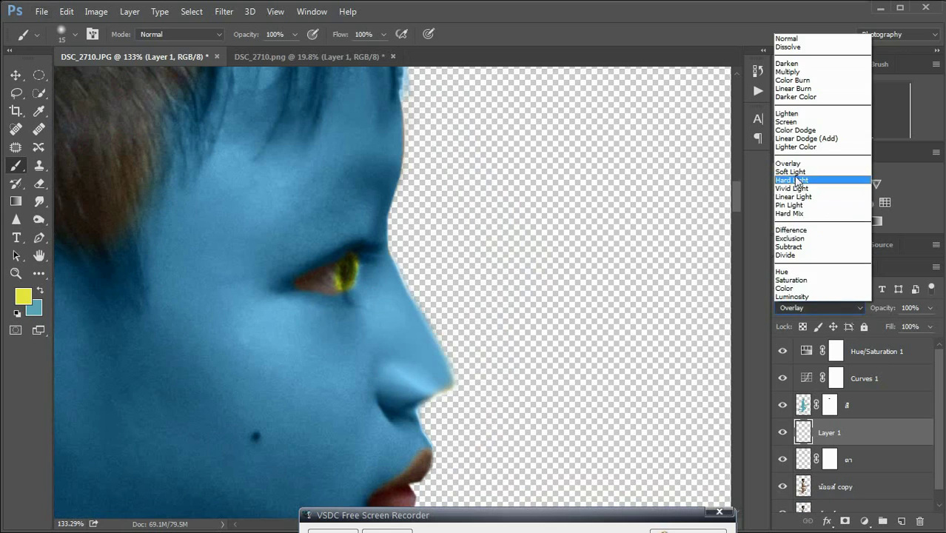
left_click(796, 178)
left_click(827, 309)
left_click(797, 185)
left_click(820, 308)
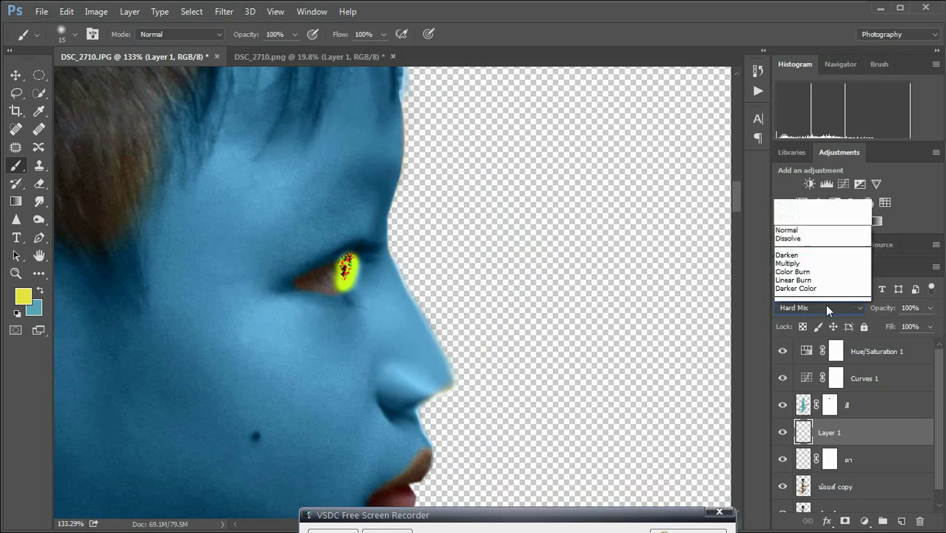
left_click(796, 226)
key("v")
scroll(503, 387, "down", 10)
left_click(503, 386)
scroll(474, 358, "up", 3)
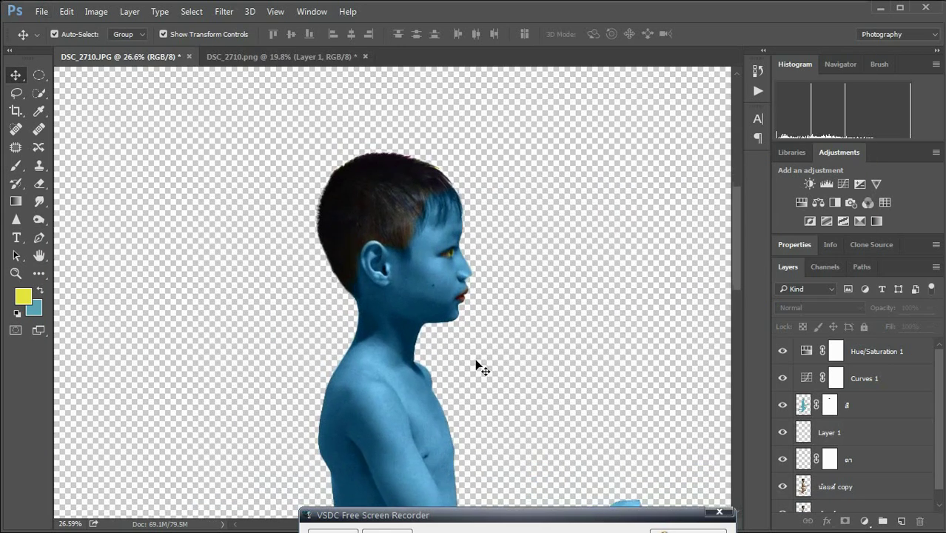
scroll(518, 370, "down", 2)
scroll(651, 401, "up", 1)
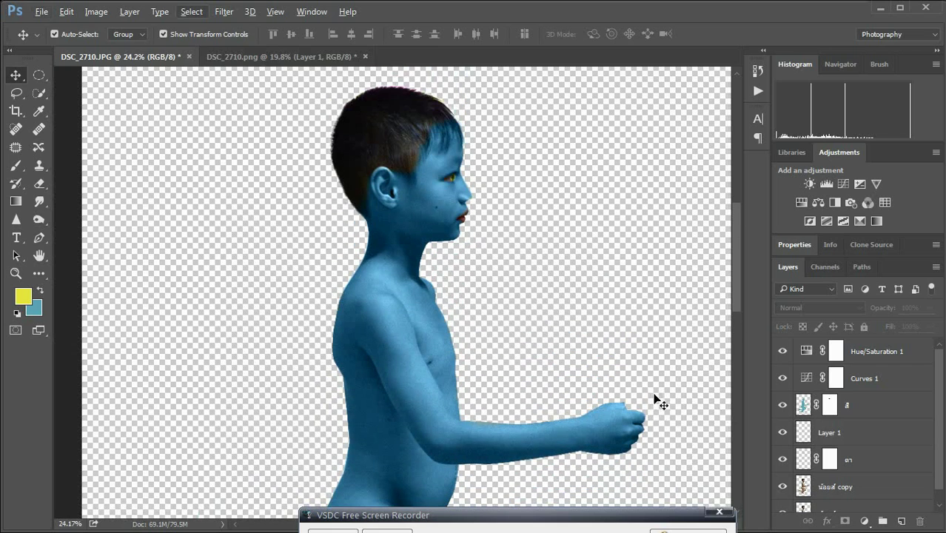
scroll(943, 489, "down", 1)
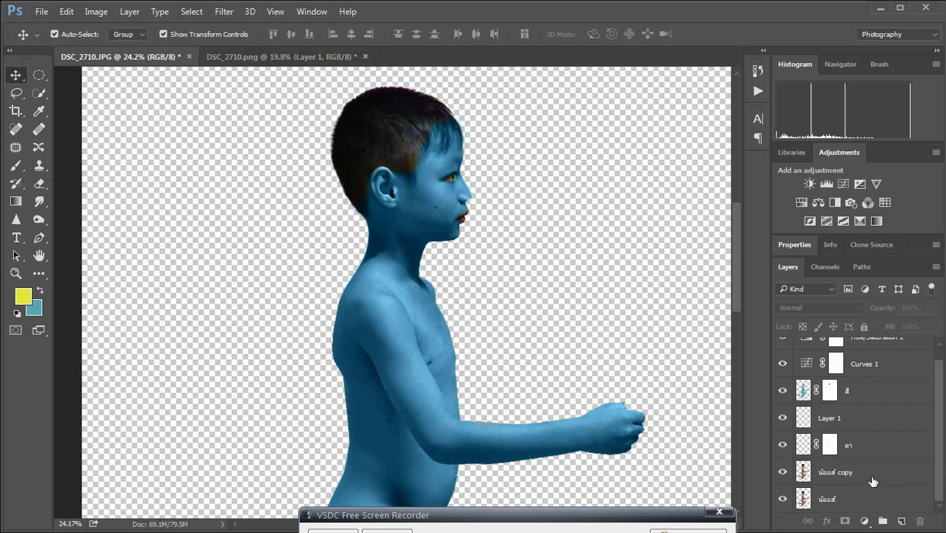
scroll(942, 471, "up", 1)
scroll(888, 489, "down", 1)
left_click(872, 501)
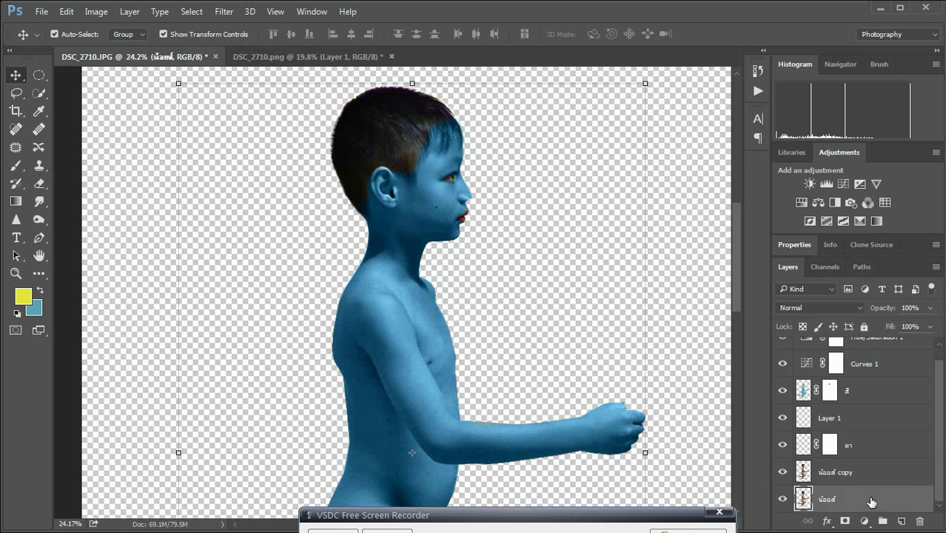
right_click(872, 500)
left_click(858, 507)
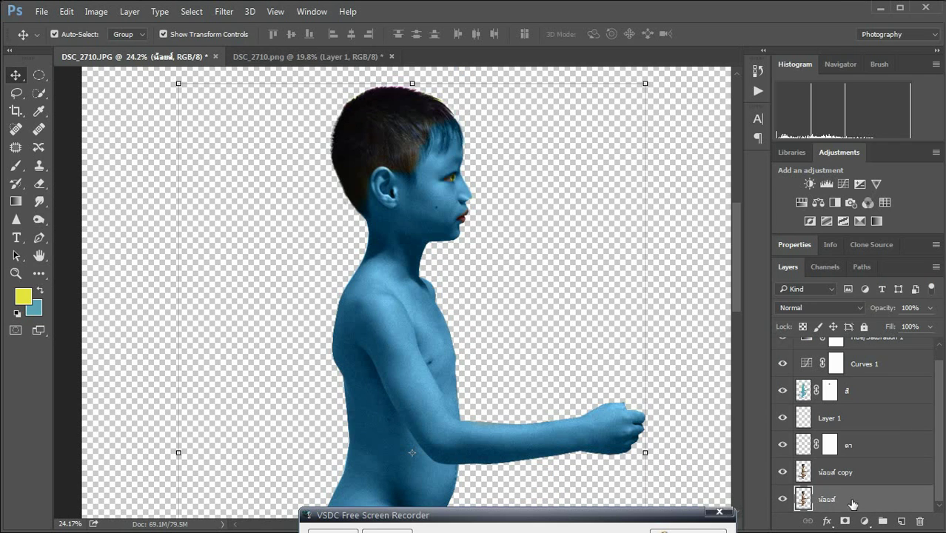
left_click(865, 477)
key("Delete")
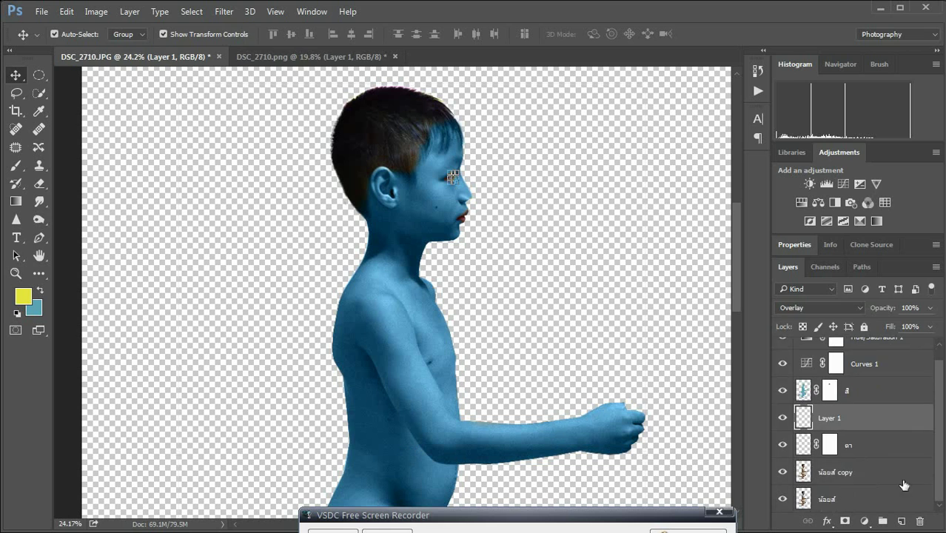
right_click(872, 480)
left_click(696, 465)
scroll(513, 242, "down", 2)
key("ctrl+0")
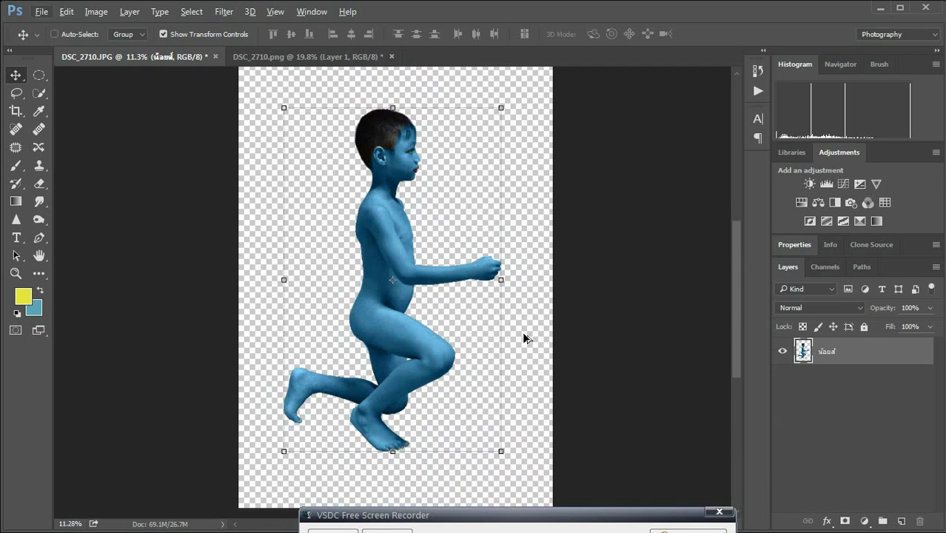
key("ctrl+z")
right_click(892, 503)
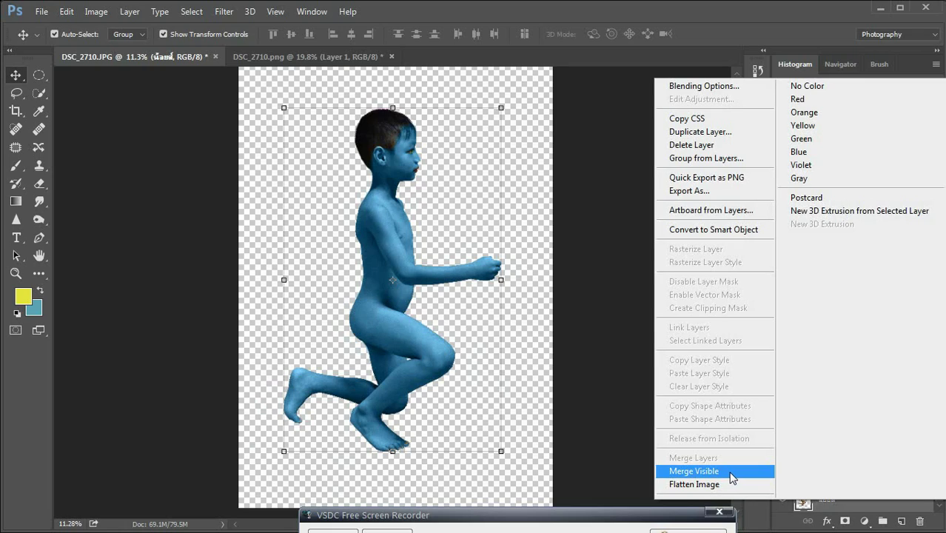
Open avatar-mask.png and drag its stripe layer onto the DSC_2710.JPG boy photo.
key("Escape")
key("alt+f")
key("Down")
key("Return")
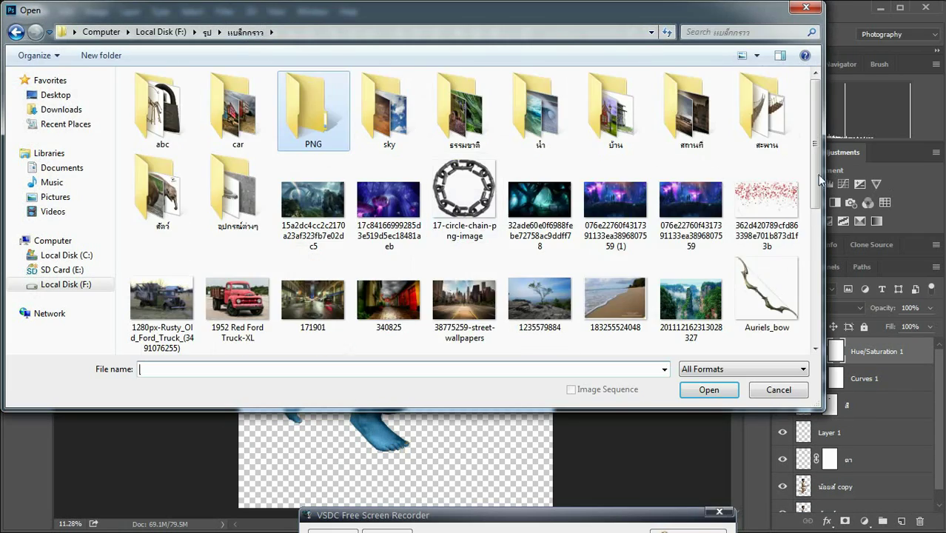
scroll(819, 180, "down", 2)
left_click(313, 197)
left_click(708, 389)
mouse_move(270, 141)
left_mouse_down()
mouse_move(293, 110)
mouse_move(355, 177)
left_mouse_up()
Scale the stripes down, move them over the face and skew them to fit.
key("ctrl+t")
scroll(365, 226, "up", 3)
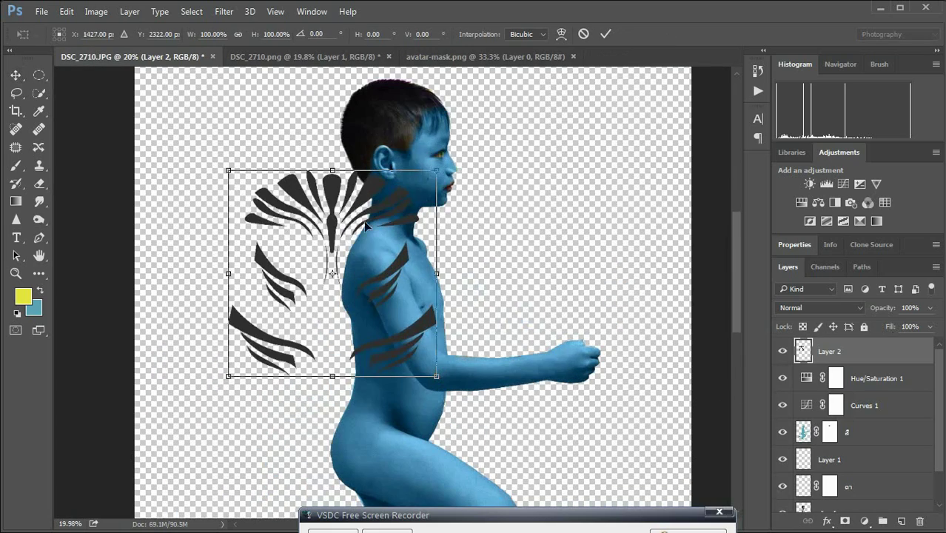
mouse_move(365, 226)
left_mouse_down()
mouse_move(448, 221)
mouse_move(461, 133)
left_mouse_up()
scroll(415, 178, "up", 3)
scroll(343, 266, "up", 3)
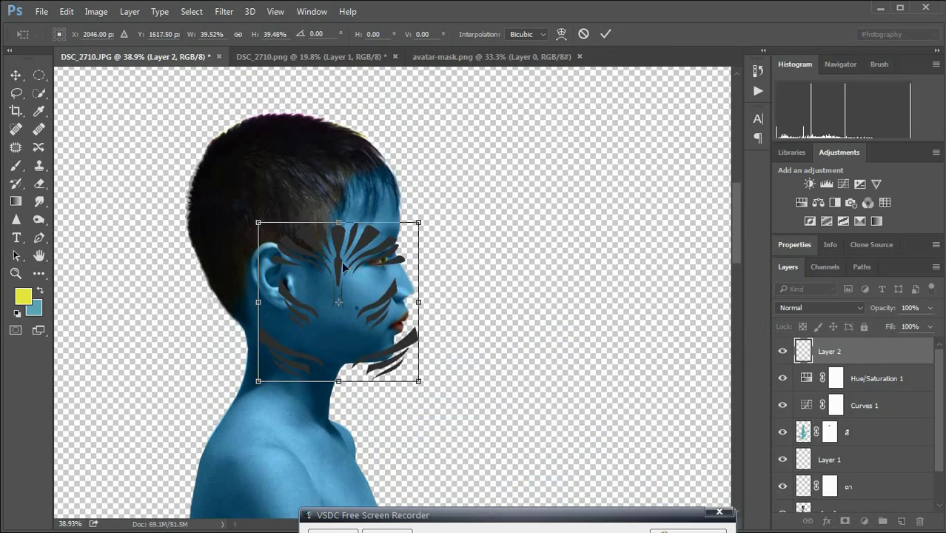
left_click_drag(343, 267, 380, 224)
mouse_move(456, 180)
left_mouse_down()
mouse_move(437, 214)
mouse_move(443, 239)
mouse_move(412, 245)
mouse_move(418, 250)
mouse_move(420, 218)
left_mouse_up()
key("Return")
key("ctrl+t")
Commit the stripe transform and add a layer mask to Layer 2, painting in black.
left_click(605, 35)
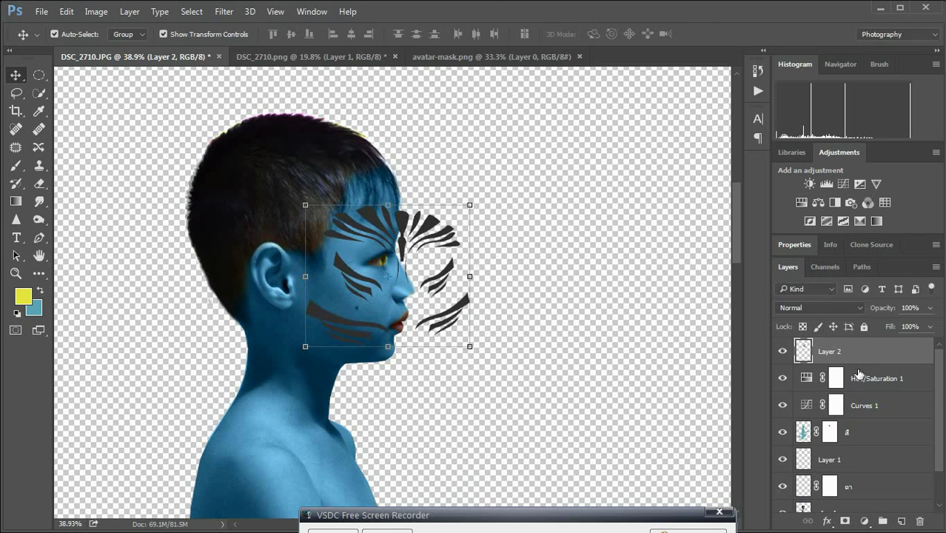
left_click(845, 521)
key("b")
key("d")
Mask away the detached stripes beside the face and the stray forehead strands.
scroll(444, 282, "up", 3)
right_click(447, 281)
left_click_drag(429, 236, 458, 331)
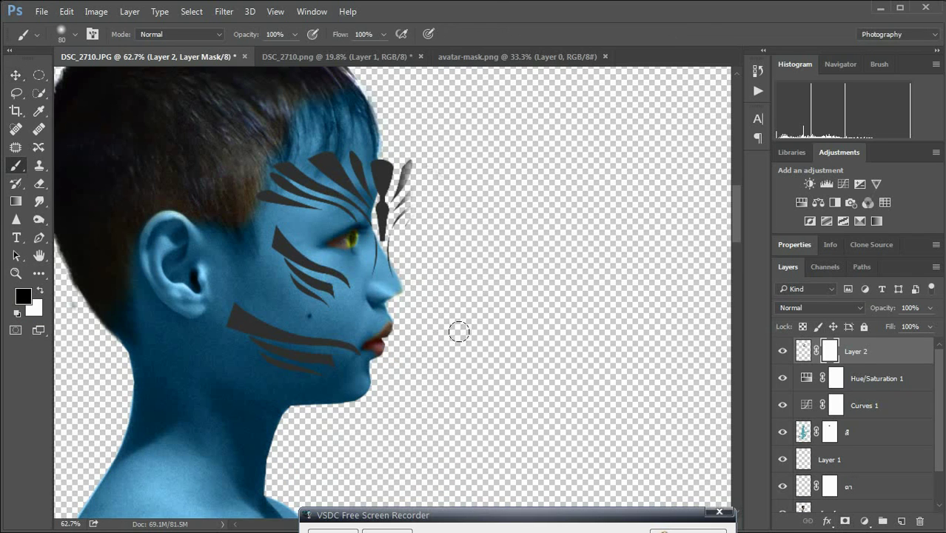
right_click(458, 331)
left_click_drag(407, 156, 391, 215)
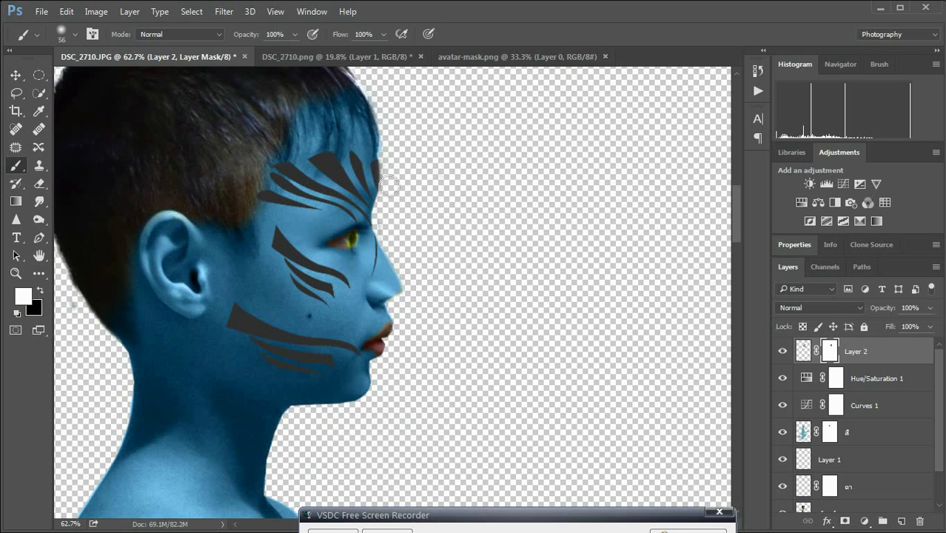
key("v")
left_click(803, 351)
left_click(819, 308)
Try Soft Light, then set the stripes back to Normal at 70% opacity.
left_click(811, 176)
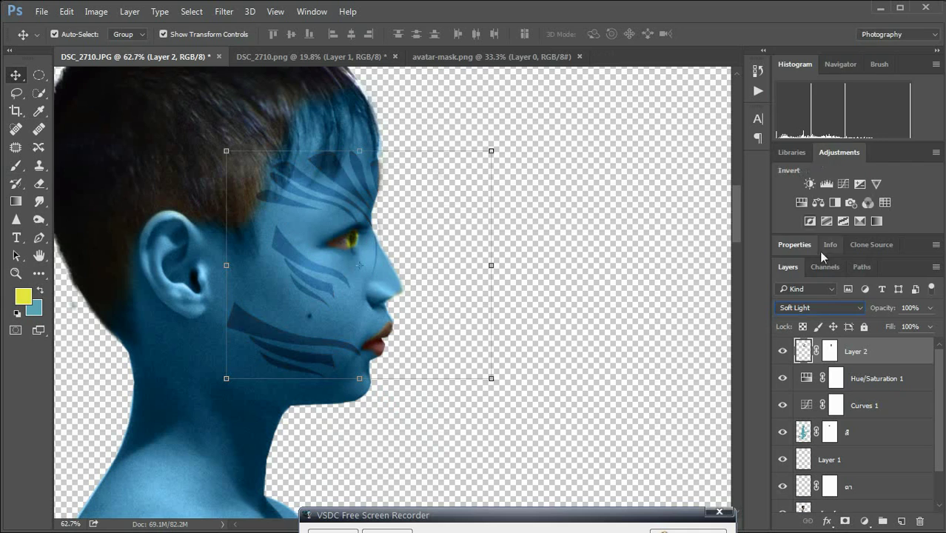
left_click(819, 308)
left_click(815, 44)
left_click_drag(930, 307, 908, 328)
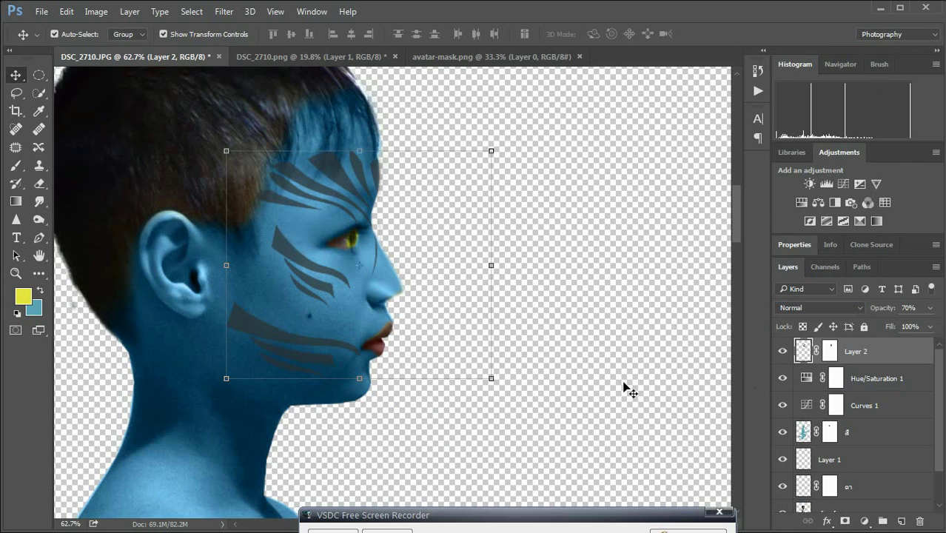
scroll(371, 296, "down", 2)
Target Layer 2's mask and set up a smaller brush with default black and white.
left_click(829, 351)
key("d")
key("b")
scroll(288, 322, "up", 2)
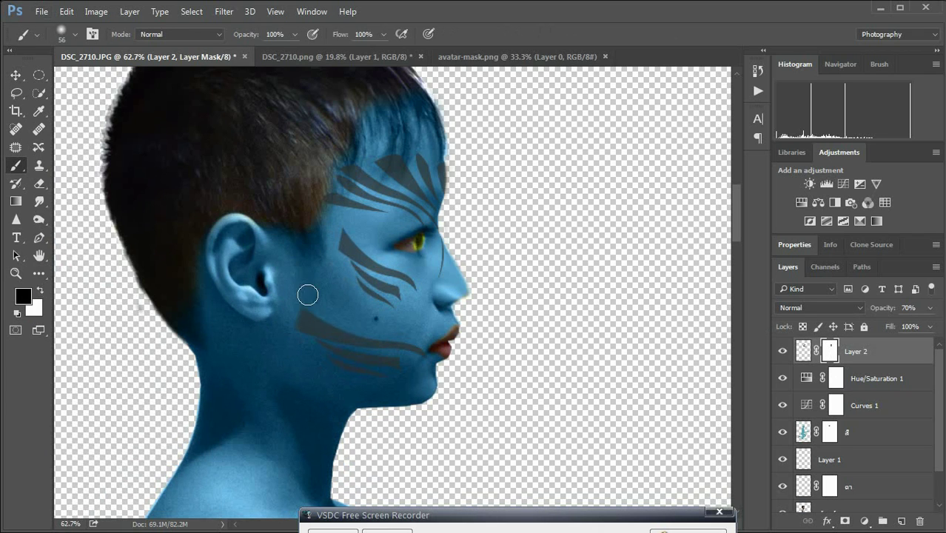
scroll(308, 295, "up", 2)
key("bracketleft")
key("bracketleft")
scroll(319, 285, "up", 2)
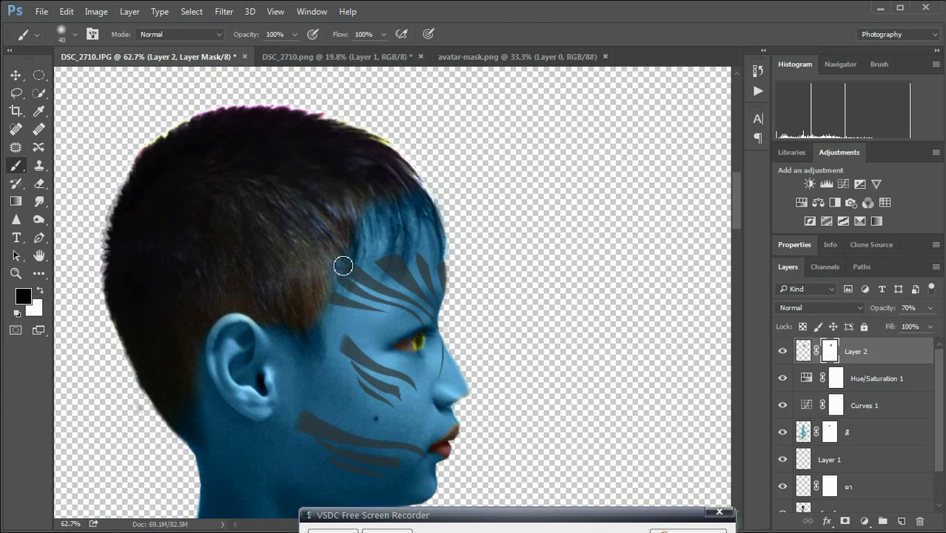
Warp the face stripes to curve around the side of the head and along the scalp.
left_click(806, 354)
key("ctrl+t")
right_click(495, 119)
left_click(528, 228)
left_click_drag(293, 253, 271, 236)
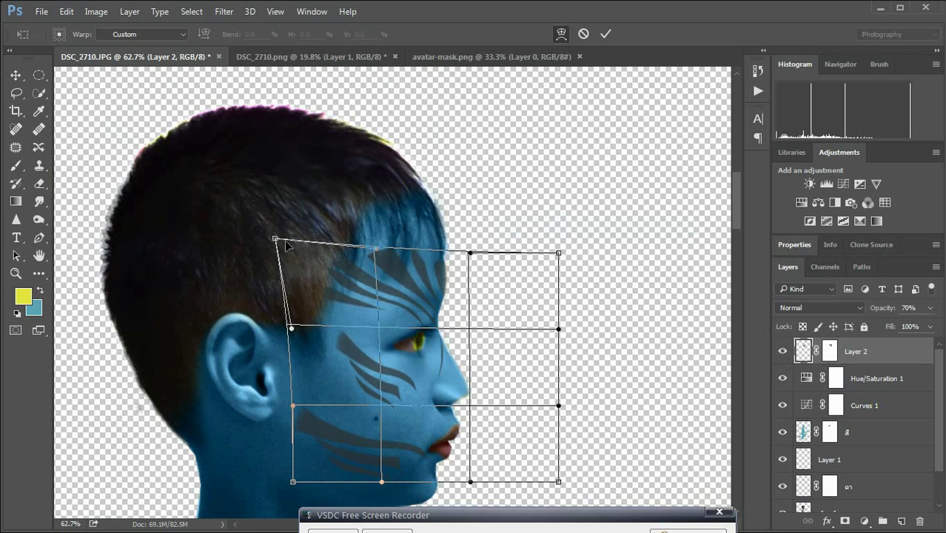
left_click_drag(293, 403, 278, 403)
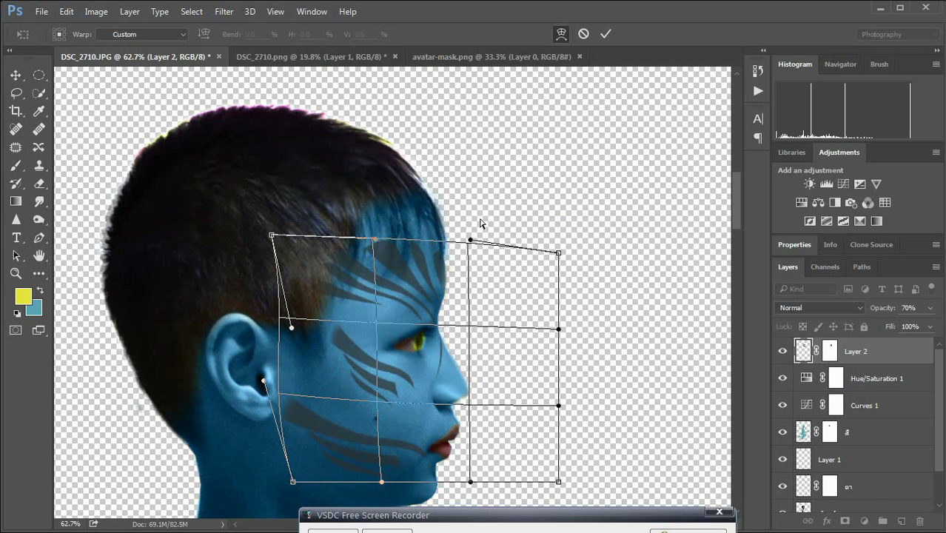
left_click(606, 37)
Target Layer 2's mask again and reset the colours to black and white.
key("ctrl+backslash")
key("d")
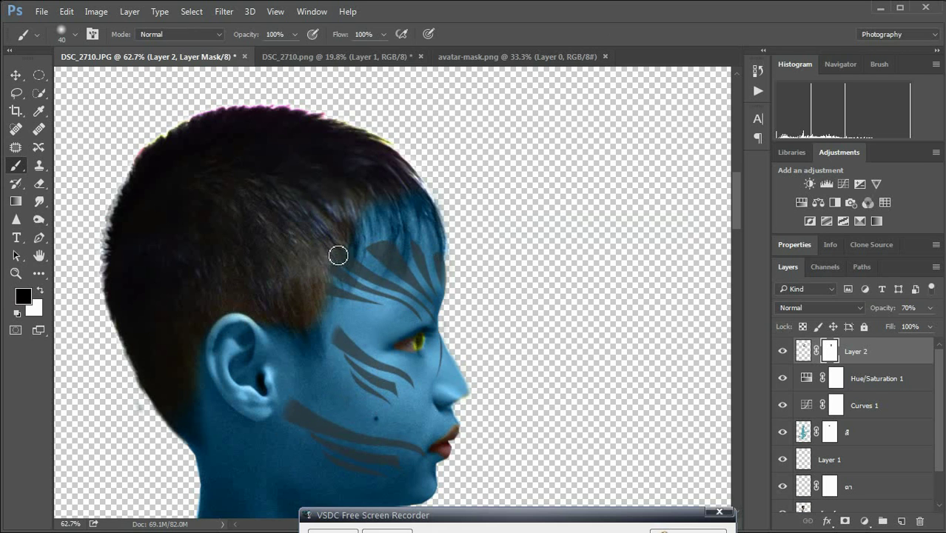
scroll(505, 287, "down", 5)
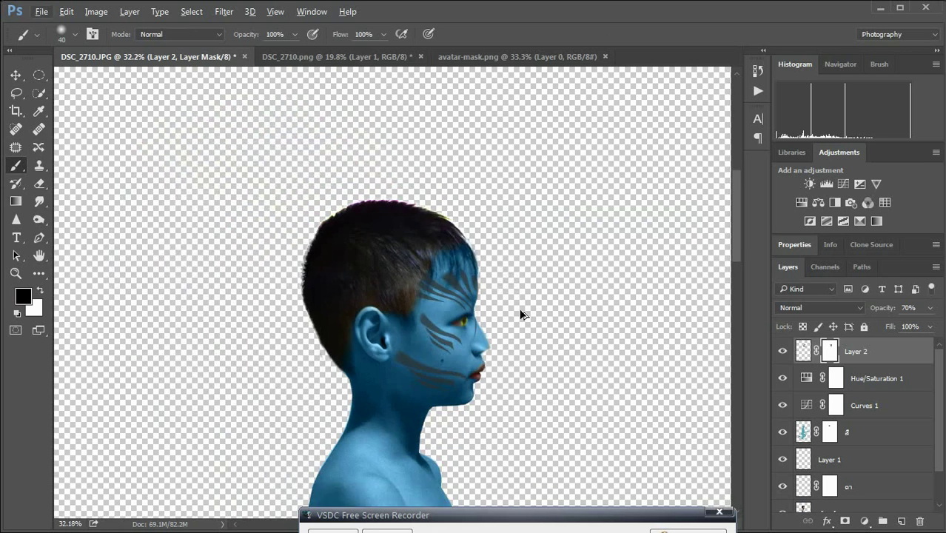
scroll(522, 314, "up", 3)
scroll(542, 379, "down", 3)
Start renaming the face stripe layer, then drag the avatar-mask stripe pattern into the boy's photo.
double_click(865, 355)
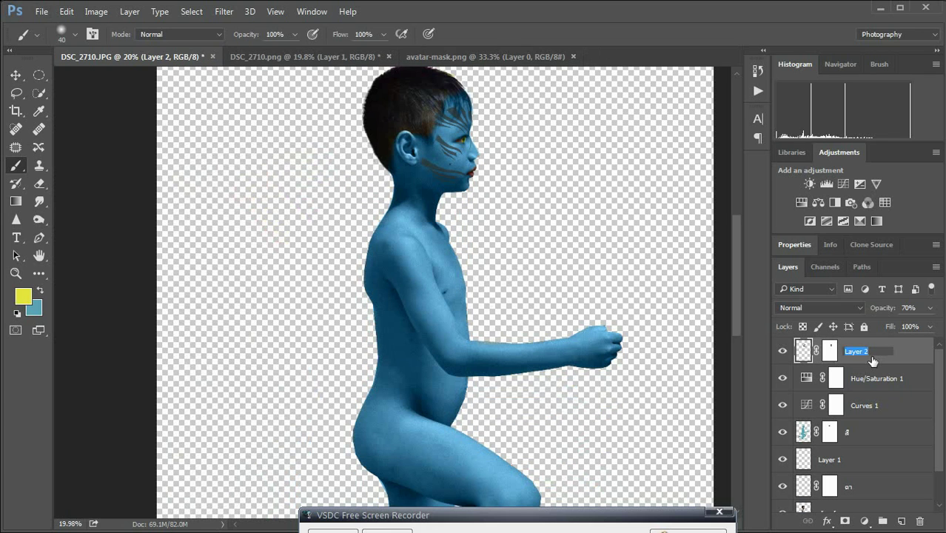
type("ลายหน้า")
left_click(510, 56)
key("v")
mouse_move(339, 124)
left_mouse_down()
mouse_move(317, 105)
mouse_move(397, 281)
mouse_move(430, 298)
left_mouse_up()
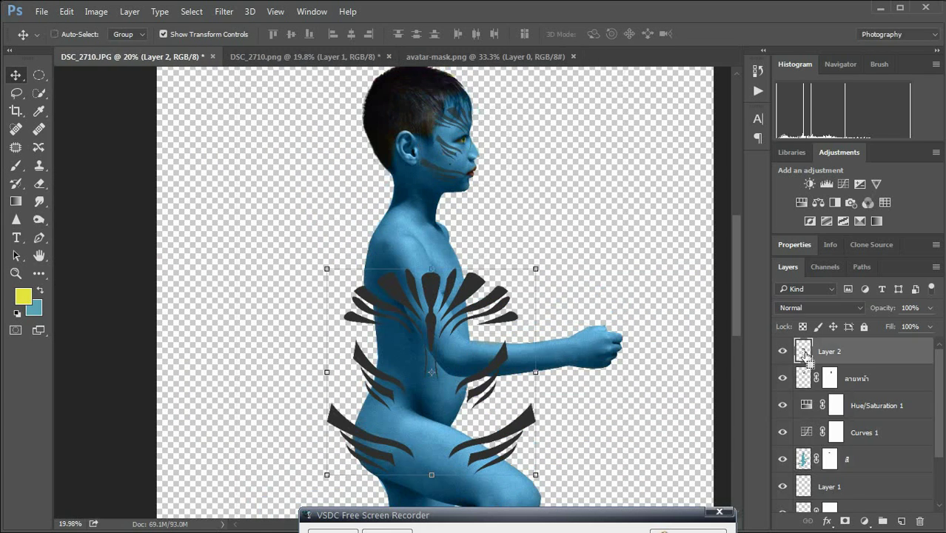
Rotate, scale and position the stripe pattern over the boy's chest and arm.
key("ctrl+t")
left_click_drag(600, 252, 578, 214)
left_click_drag(481, 244, 477, 233)
left_click_drag(593, 360, 607, 334)
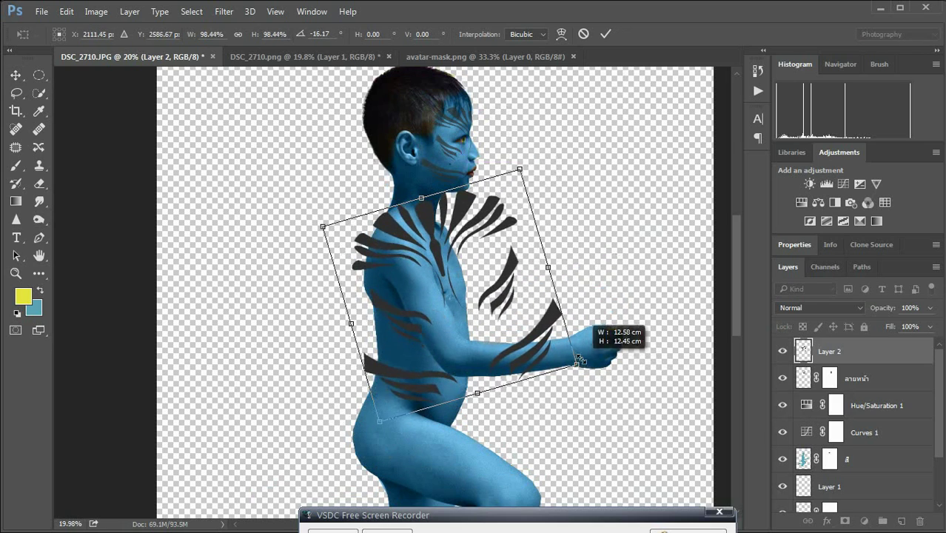
left_click_drag(426, 248, 424, 272)
left_click(606, 34)
Add a layer mask and brush away the stripes hanging off the forearm.
left_click(844, 521)
key("b")
scroll(445, 282, "up", 2)
right_click(545, 285)
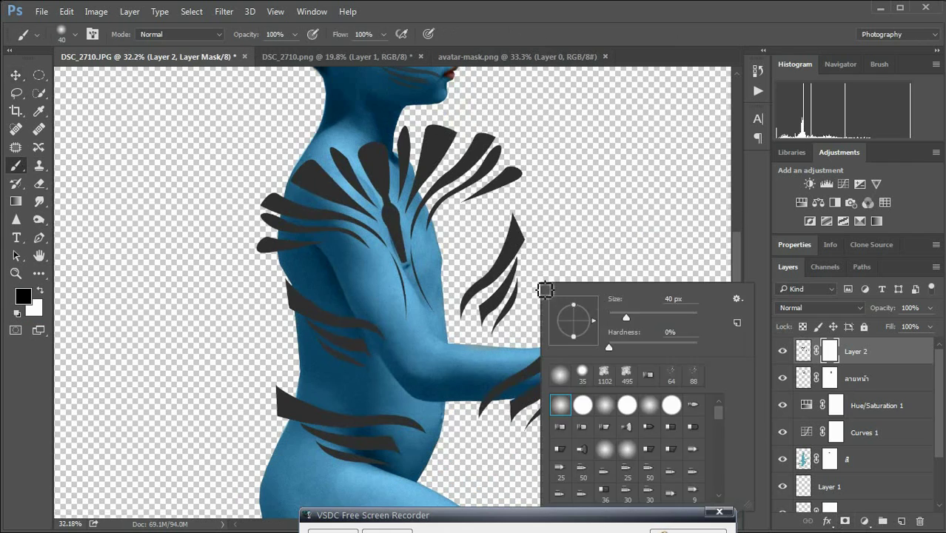
mouse_move(510, 311)
left_mouse_down()
mouse_move(518, 236)
mouse_move(551, 332)
left_mouse_up()
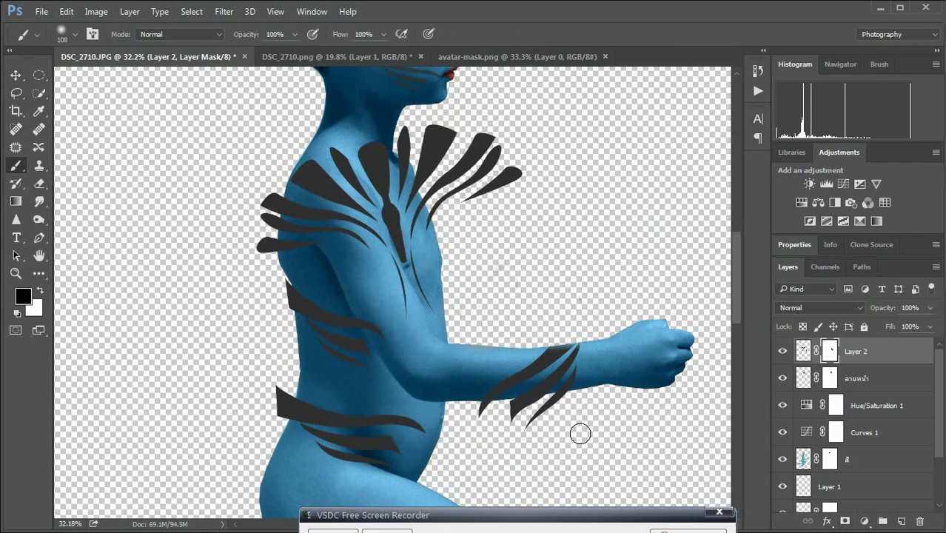
left_click_drag(581, 433, 572, 405)
Load the body outline as a selection on the stripe mask, set black paint, then deselect.
left_click(803, 351)
scroll(849, 459, "down", 3)
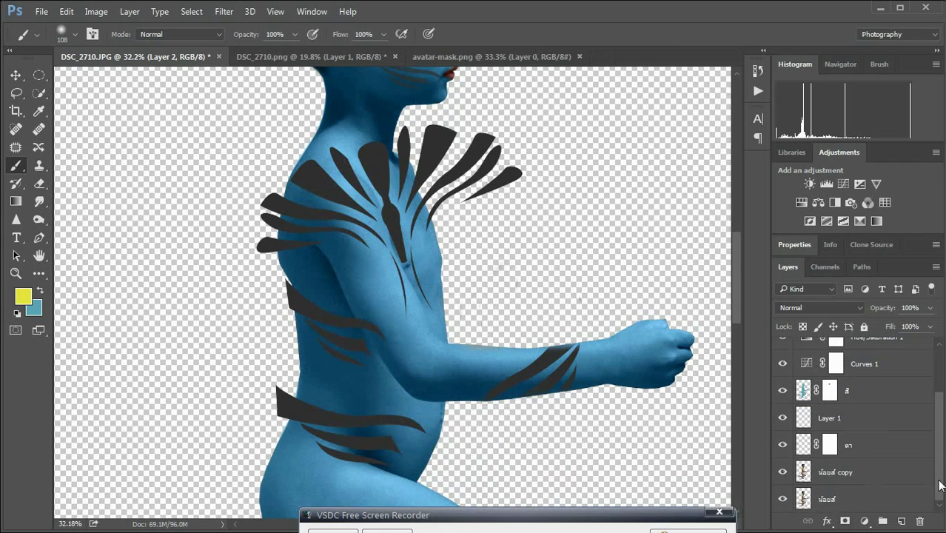
left_click(803, 478, "ctrl")
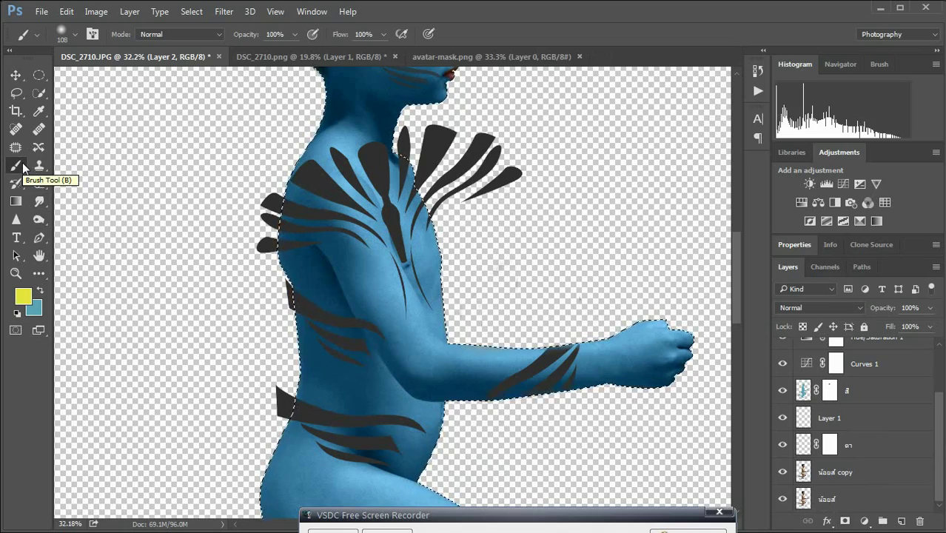
key("ctrl+backslash")
key("x")
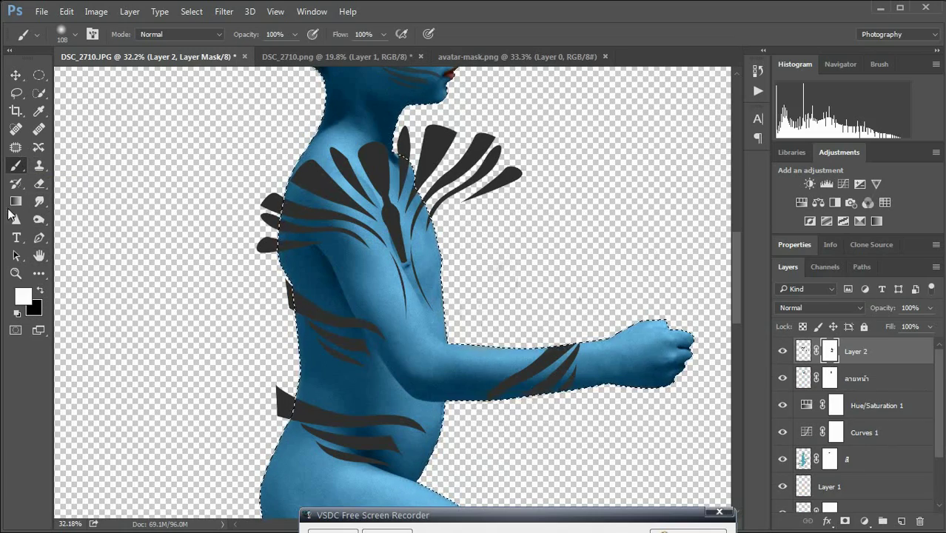
key("x")
key("ctrl+d")
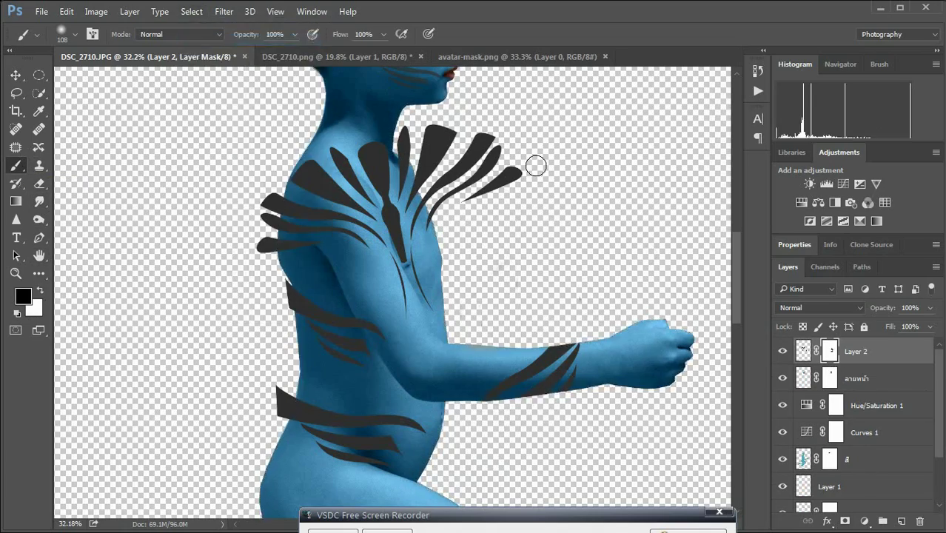
Mask away the stripe strands beside the neck with an 80 px brush.
scroll(658, 238, "up", 2)
left_click_drag(330, 215, 311, 274)
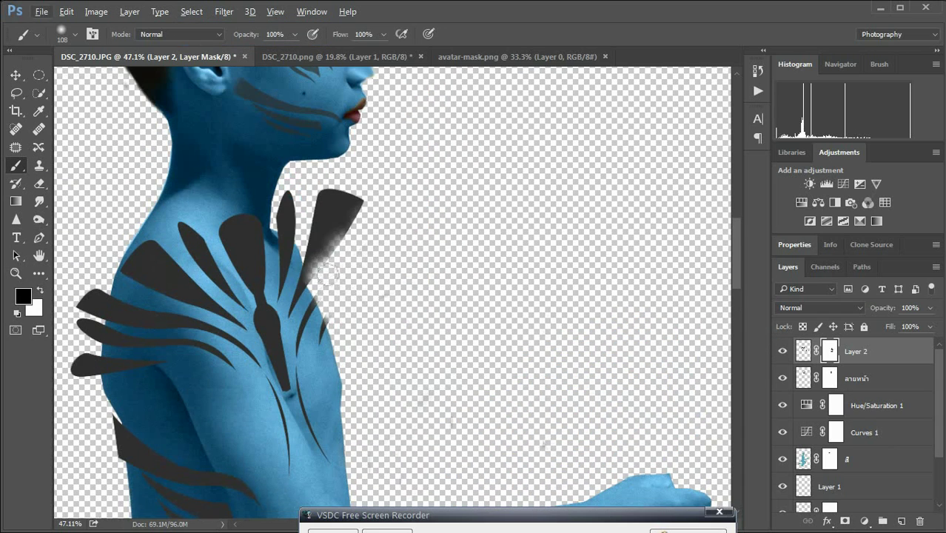
right_click(359, 213)
left_click_drag(519, 231, 492, 231)
key("Return")
left_click_drag(288, 208, 326, 224)
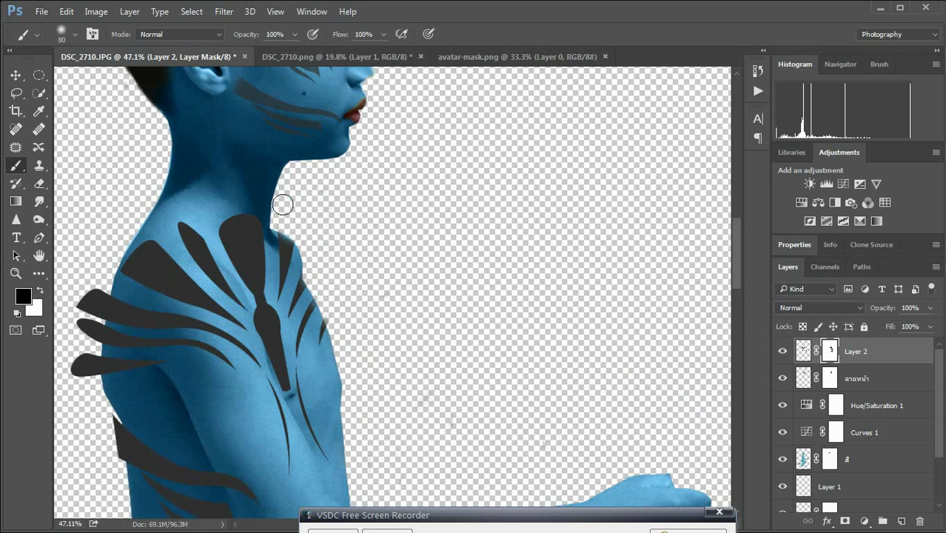
Scroll down the image and reduce the brush size to 51.
scroll(85, 236, "down", 2)
left_click_drag(87, 215, 97, 304)
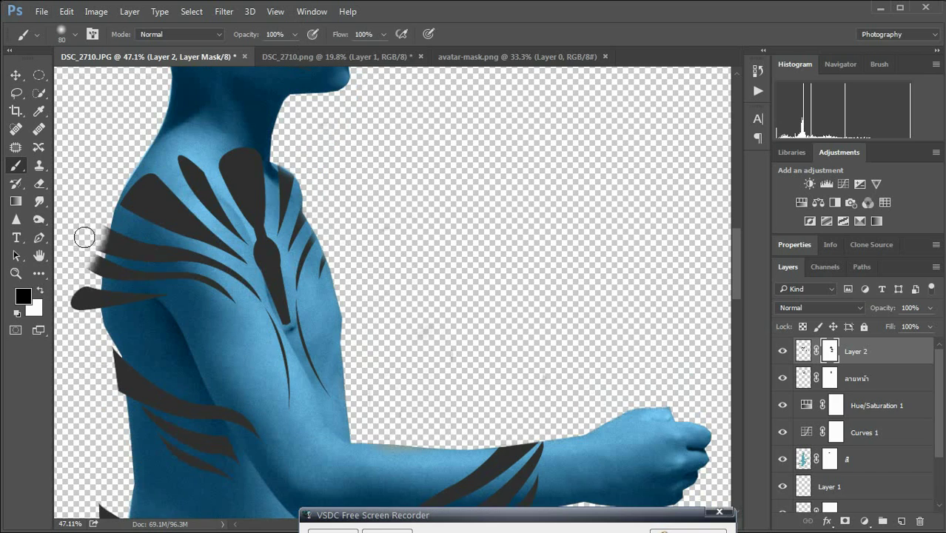
scroll(111, 392, "down", 4)
scroll(237, 429, "down", 2)
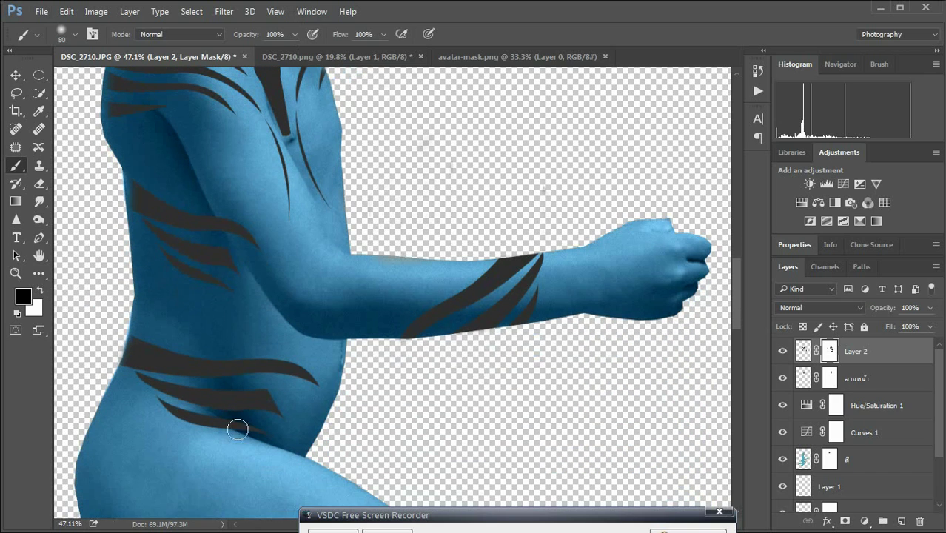
right_click(312, 304)
left_click_drag(422, 341, 410, 340)
key("Return")
Lower the body stripe layer's opacity to 70%.
left_click(804, 351)
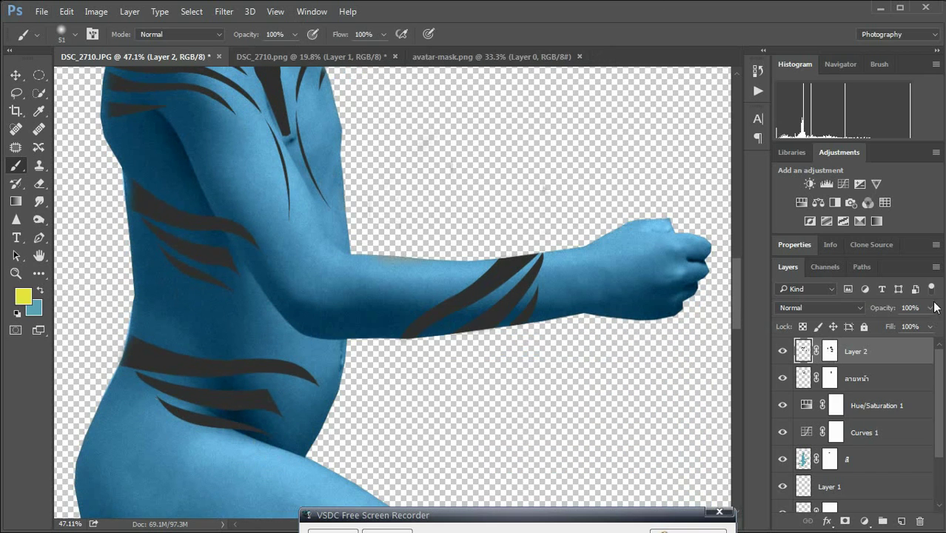
left_click_drag(930, 307, 908, 327)
scroll(622, 244, "down", 3, "alt")
scroll(423, 265, "up", 3, "alt")
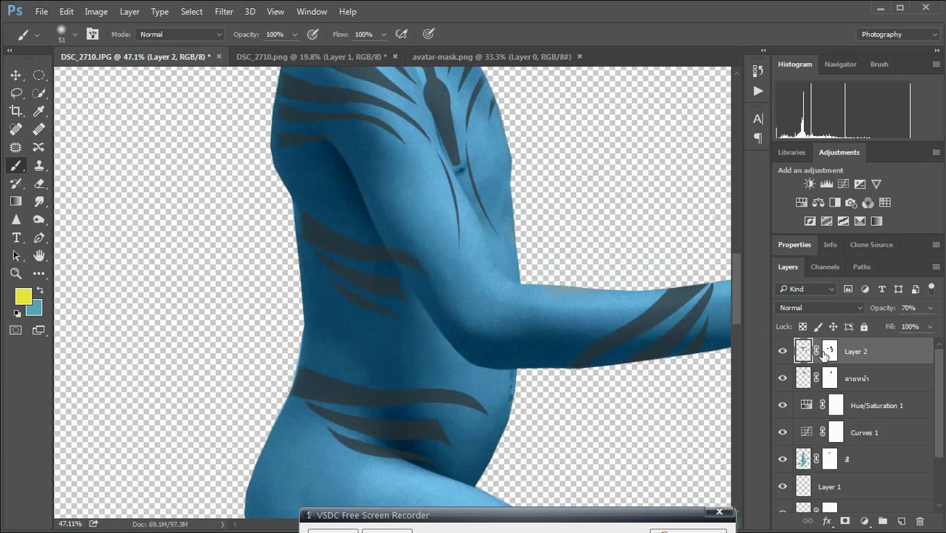
Reset colours to black and white and load the body outline selection on the stripe mask.
key("ctrl+backslash")
key("d")
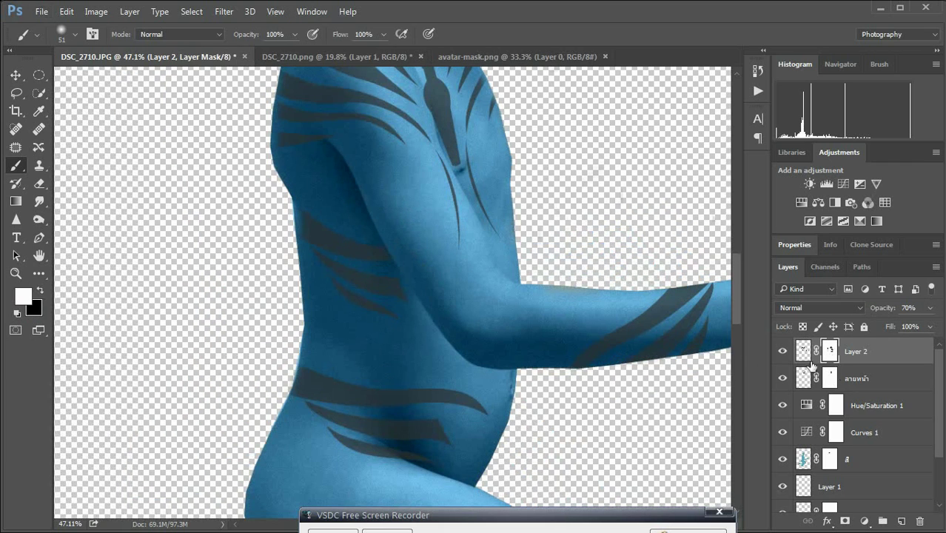
left_click(803, 350)
scroll(811, 365, "down", 3)
left_click(803, 444, "ctrl")
scroll(811, 415, "up", 3)
left_click(830, 351)
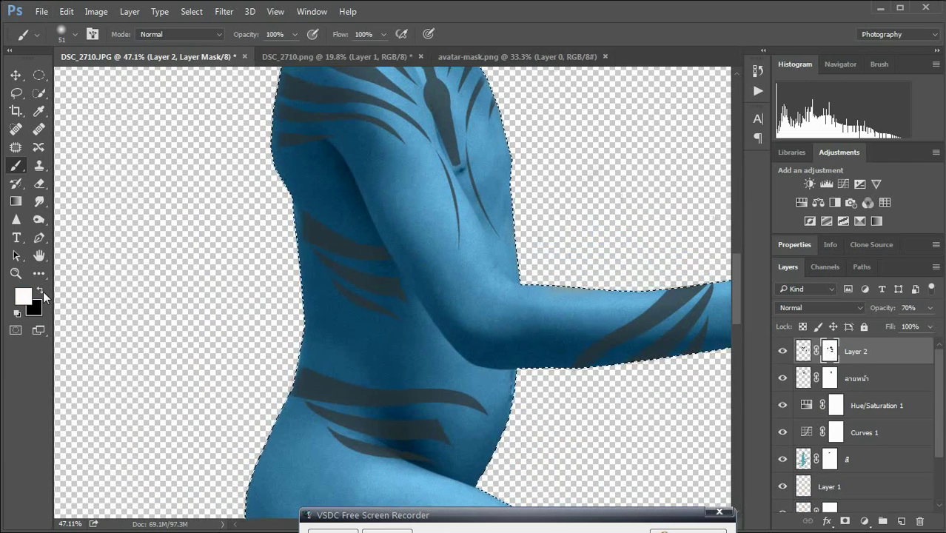
scroll(293, 258, "up", 1, "alt")
scroll(234, 348, "down", 3)
scroll(481, 226, "up", 3)
scroll(440, 294, "up", 3)
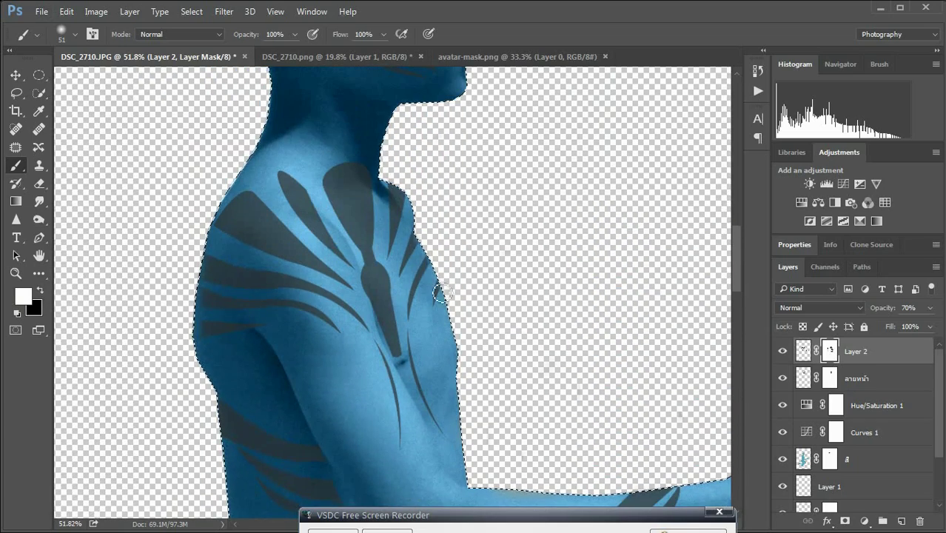
scroll(422, 252, "down", 5, "alt")
Deselect and paint the mask to fade the central chest stripe.
left_click(192, 11)
left_click(211, 36)
left_click(40, 290)
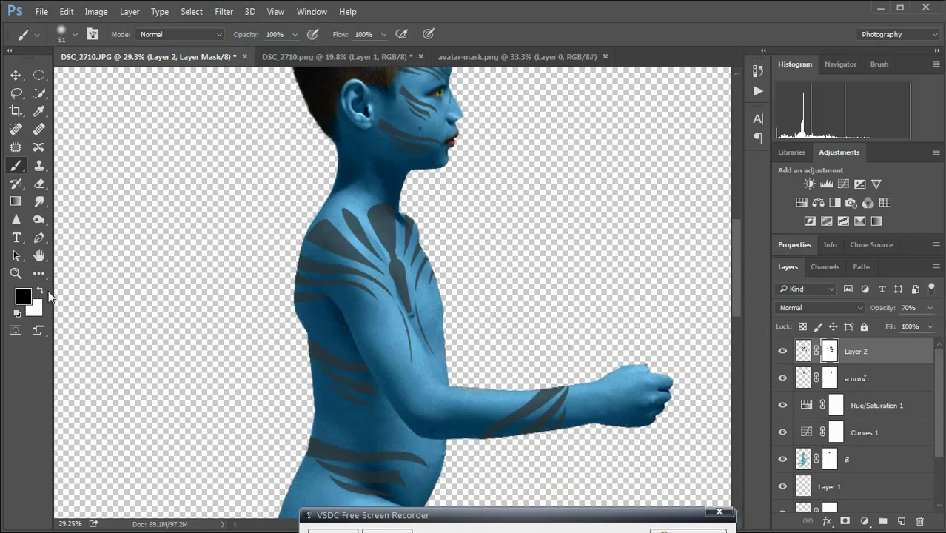
scroll(359, 186, "up", 3, "alt")
mouse_move(360, 186)
left_mouse_down()
mouse_move(340, 178)
mouse_move(360, 205)
mouse_move(365, 299)
left_mouse_up()
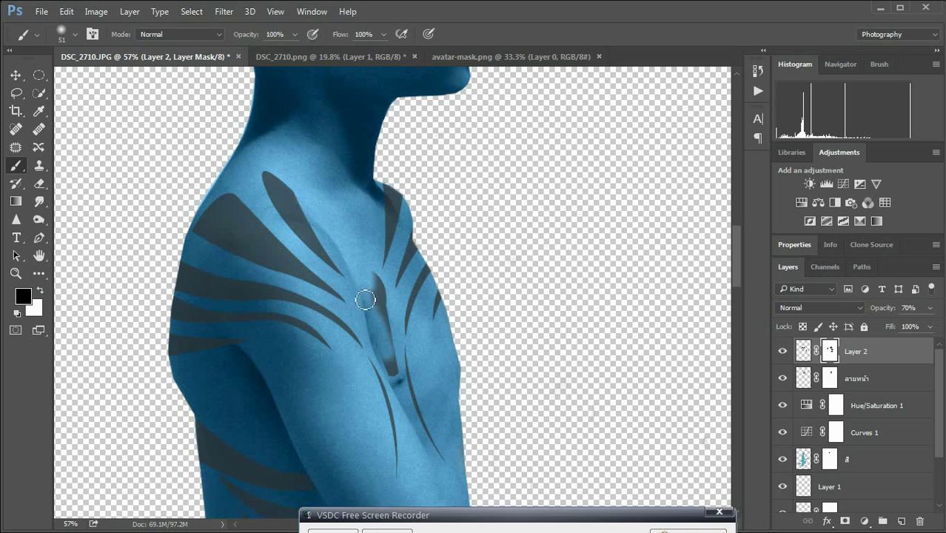
Start renaming the body stripe layer.
scroll(418, 386, "down", 2, "alt")
scroll(432, 355, "down", 5, "alt")
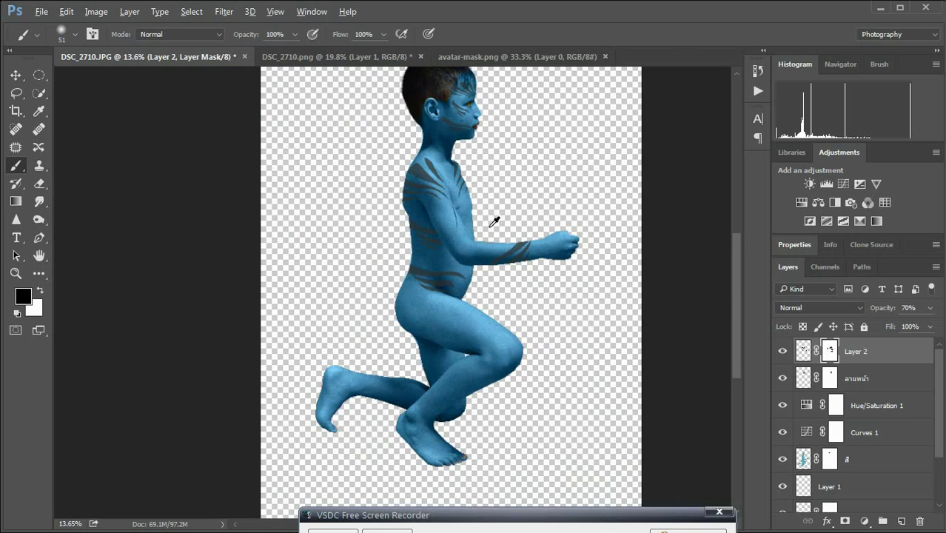
scroll(496, 222, "up", 3, "alt")
scroll(386, 201, "down", 4, "alt")
double_click(856, 351)
type("ลายลำตัว")
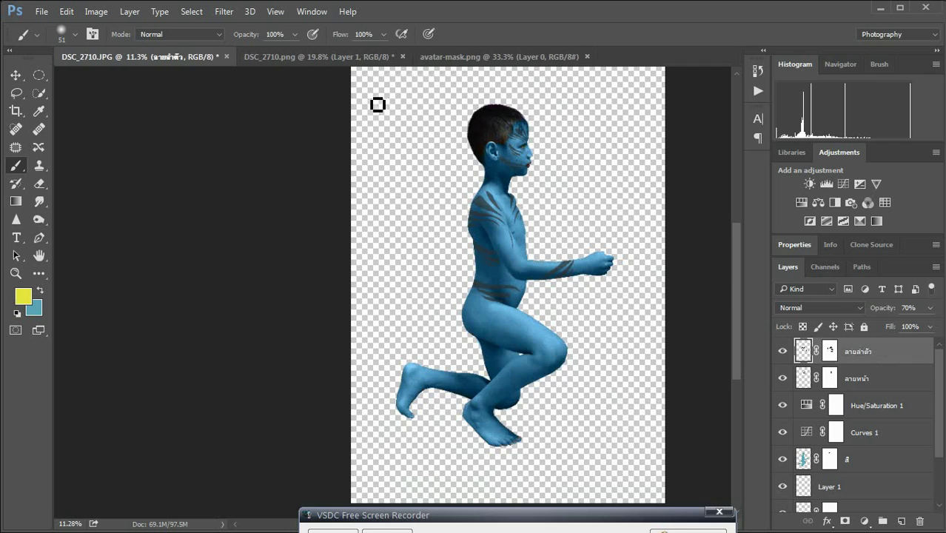
Drag another copy of the avatar-mask stripe pattern onto the boy's legs.
left_click(490, 57)
key("v")
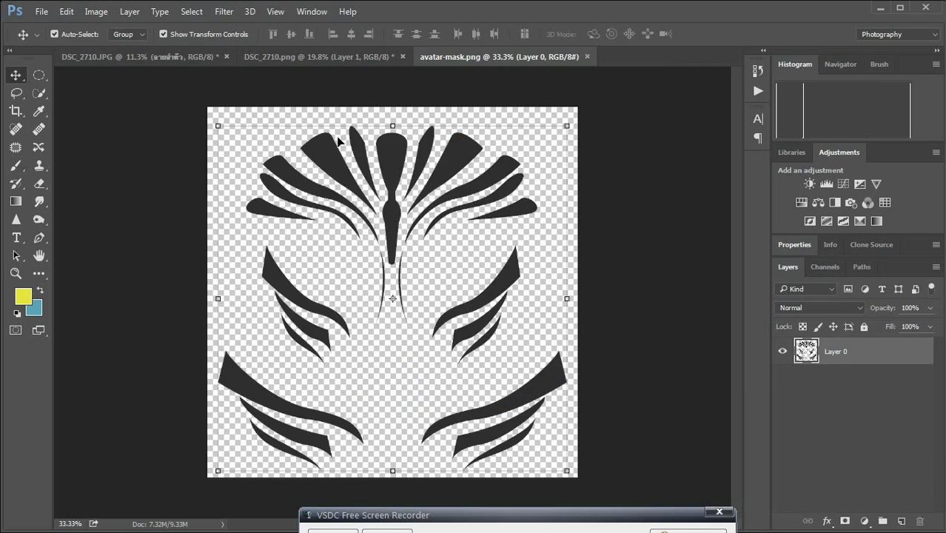
mouse_move(338, 142)
left_mouse_down()
mouse_move(439, 296)
mouse_move(486, 336)
left_mouse_up()
Enlarge and rotate the leg stripes to follow the thigh.
key("ctrl+t")
scroll(504, 333, "up", 3, "alt")
left_click_drag(558, 359, 545, 310)
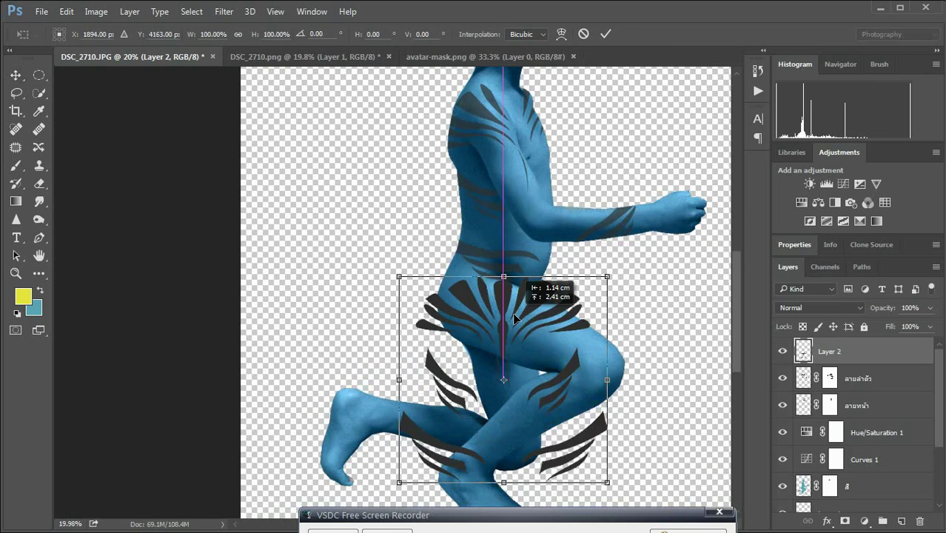
mouse_move(612, 511)
left_mouse_down()
mouse_move(656, 511)
mouse_move(613, 460)
left_mouse_up()
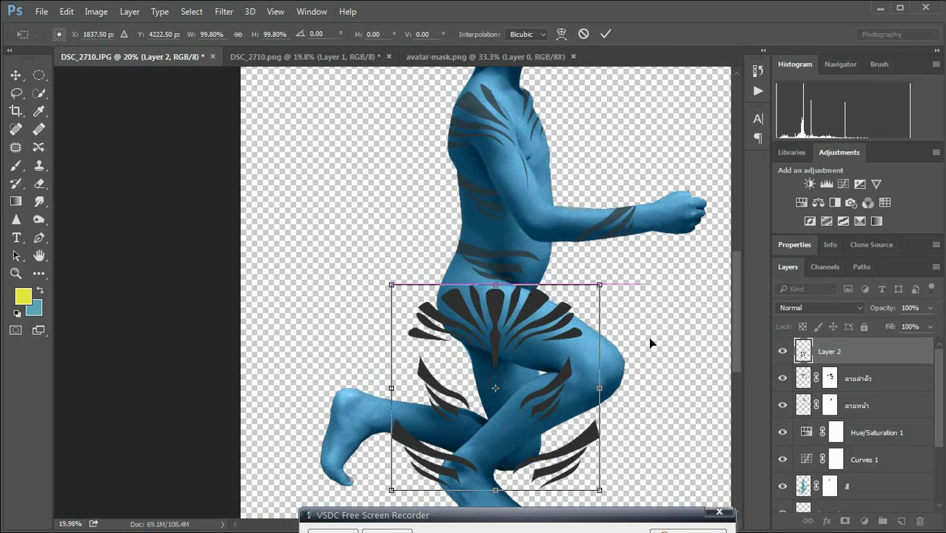
left_click_drag(647, 296, 651, 444)
mouse_move(541, 347)
left_mouse_down()
mouse_move(553, 340)
mouse_move(545, 340)
left_mouse_up()
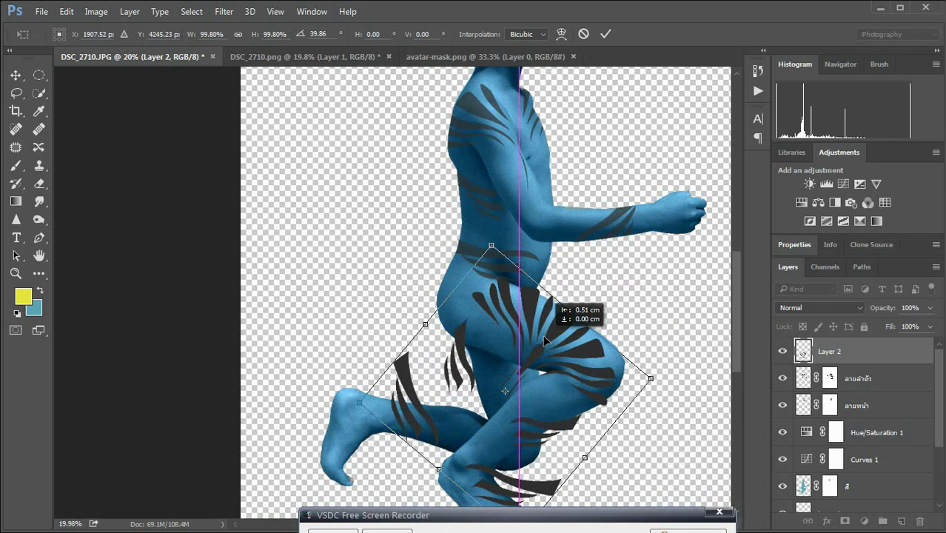
left_click_drag(426, 324, 415, 318)
Warp the leg stripes around the leg and apply the transform.
right_click(486, 139)
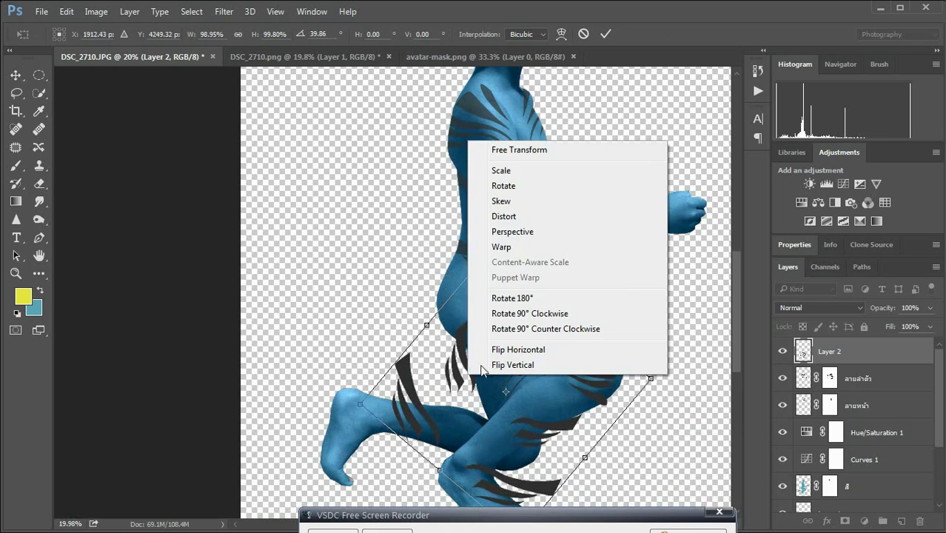
left_click(503, 243)
scroll(503, 244, "down", 1)
mouse_move(400, 281)
left_mouse_down()
mouse_move(408, 258)
mouse_move(415, 398)
left_mouse_up()
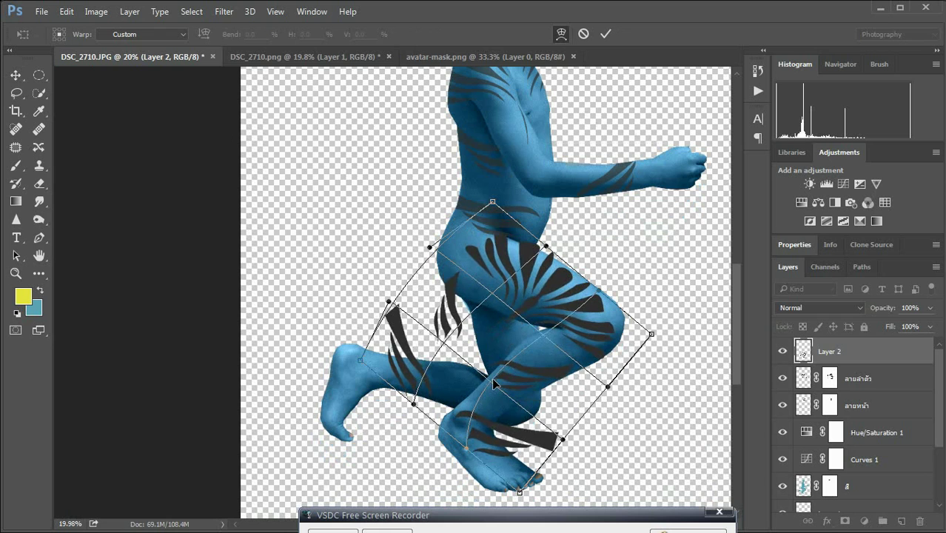
left_click(606, 34)
Add a layer mask and brush out the stripe ends sticking off the leg.
left_click(845, 522)
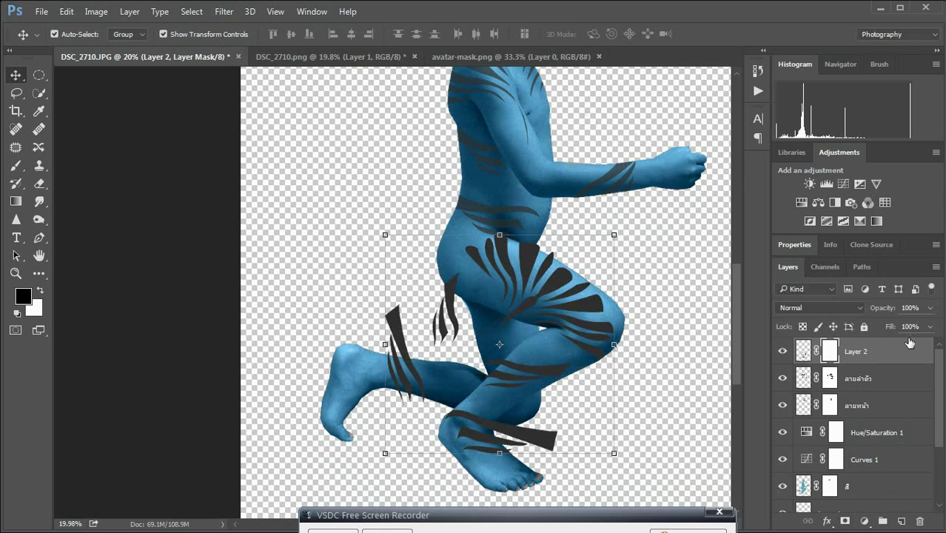
left_click(17, 165)
scroll(590, 446, "up", 3)
scroll(652, 338, "down", 2)
right_click(651, 338)
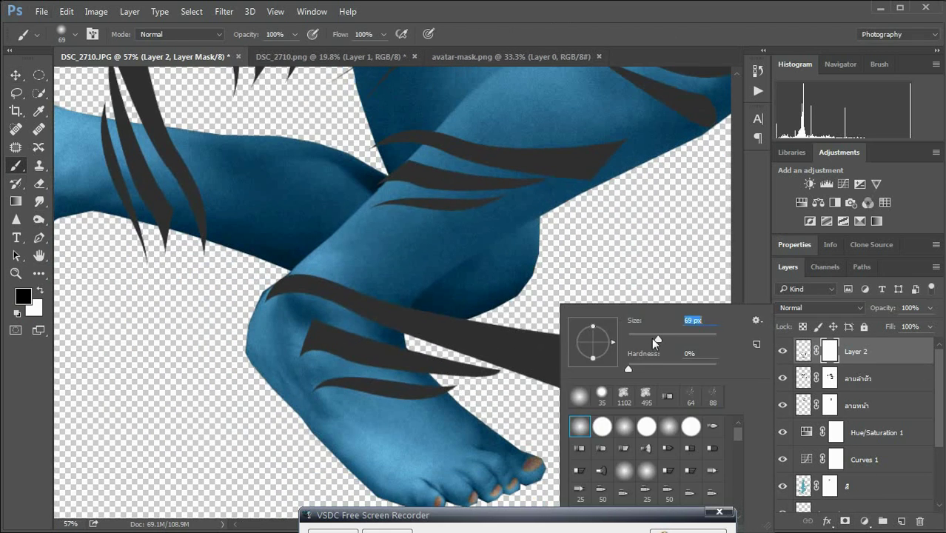
mouse_move(477, 366)
left_mouse_down()
mouse_move(520, 340)
mouse_move(419, 325)
mouse_move(457, 379)
left_mouse_up()
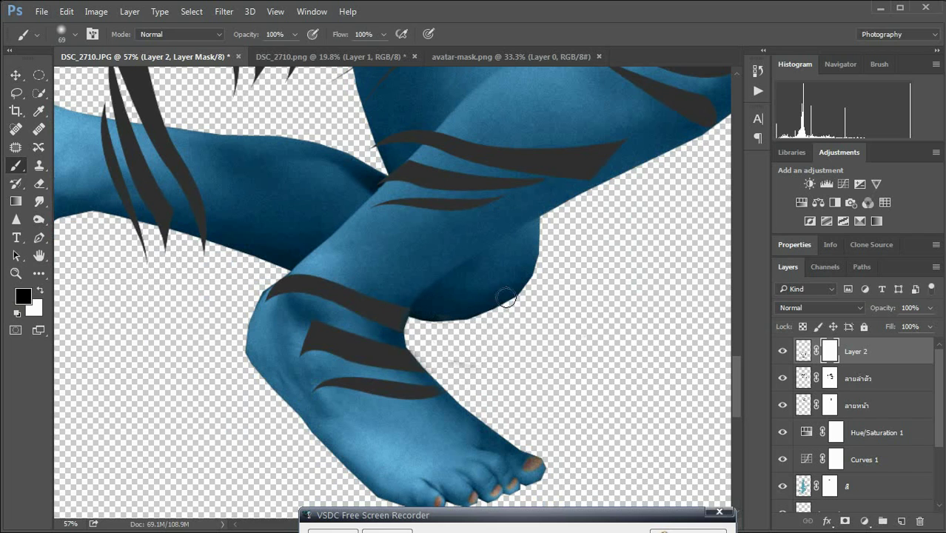
Mask away the remaining stray stripe parts outside the body.
scroll(364, 174, "up", 2)
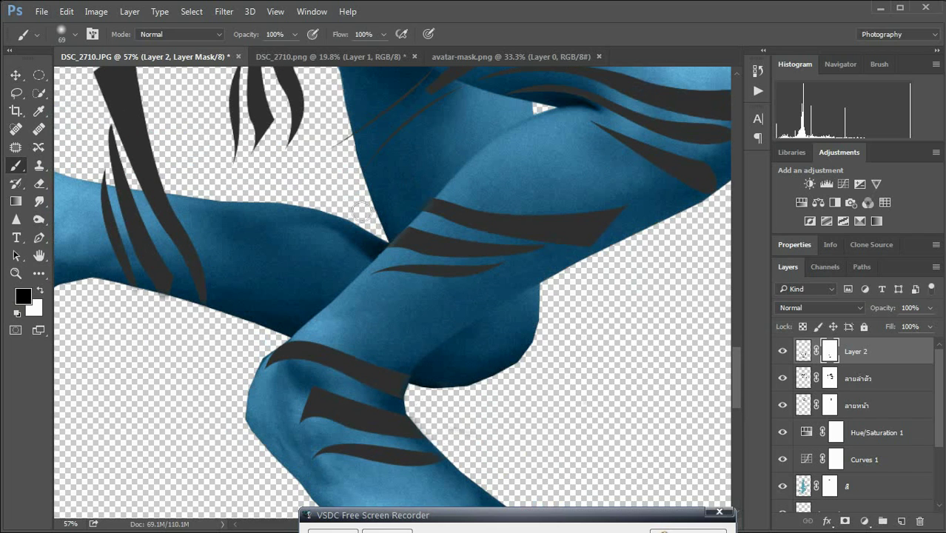
scroll(361, 213, "up", 3)
mouse_move(175, 275)
left_mouse_down()
mouse_move(157, 254)
mouse_move(99, 259)
mouse_move(133, 134)
left_mouse_up()
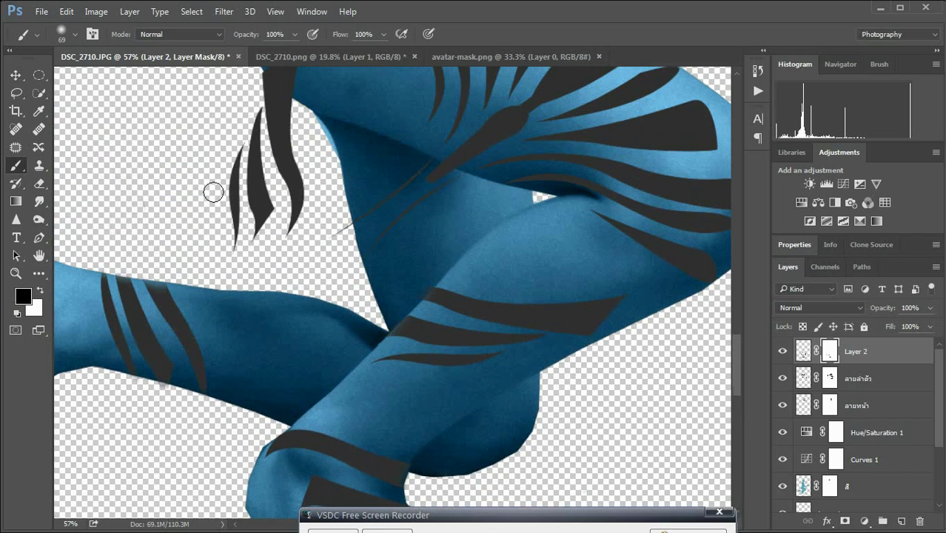
scroll(213, 192, "up", 3)
left_click_drag(285, 211, 238, 352)
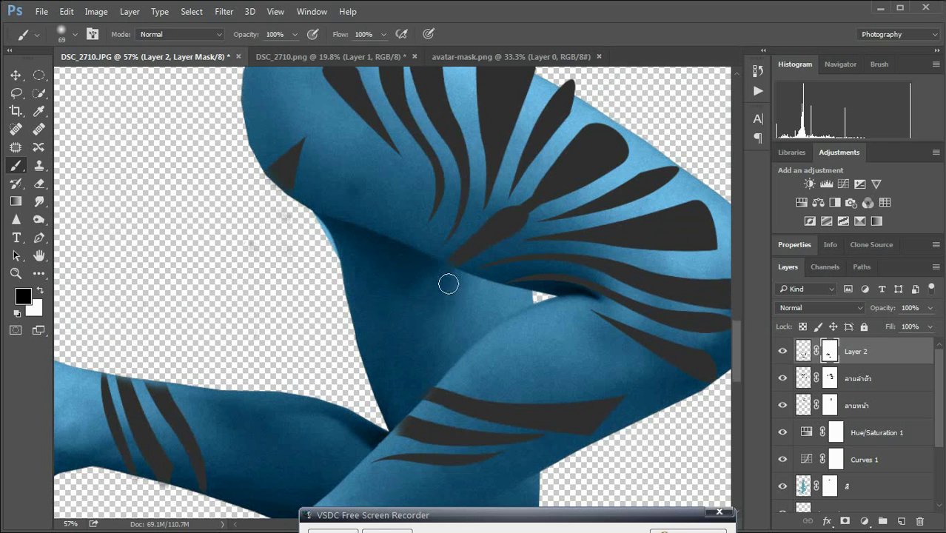
scroll(448, 283, "up", 2)
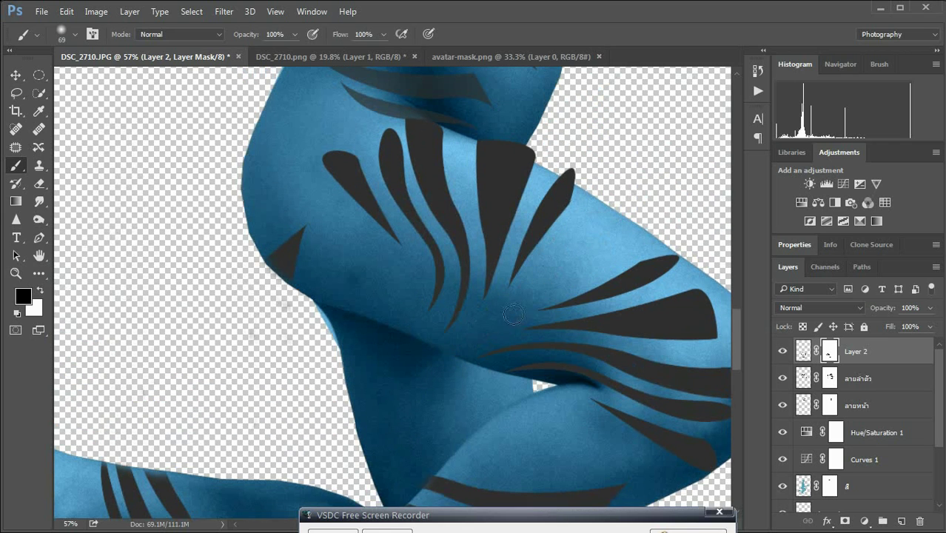
scroll(351, 221, "up", 2)
left_click_drag(535, 204, 568, 237)
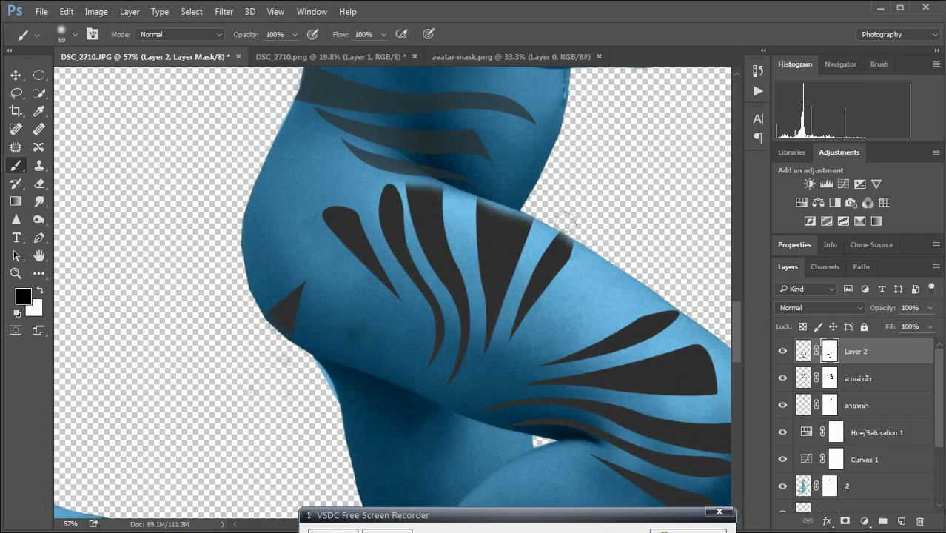
scroll(568, 237, "down", 3)
scroll(859, 414, "down", 3)
Load the body outline selection on the leg-stripe mask and set white paint with a smaller brush.
left_click(803, 391, "ctrl")
key("ctrl+backslash")
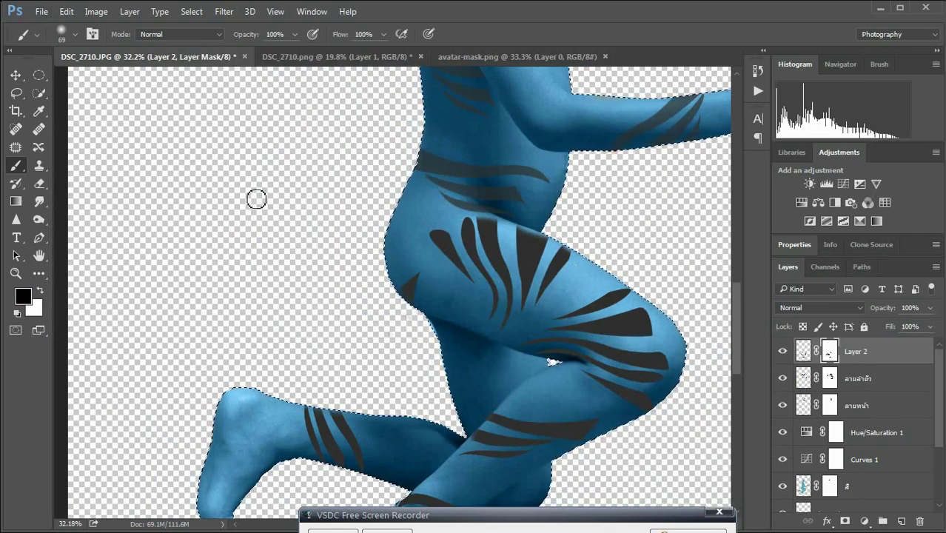
key("d")
scroll(593, 282, "up", 2)
scroll(592, 282, "up", 1)
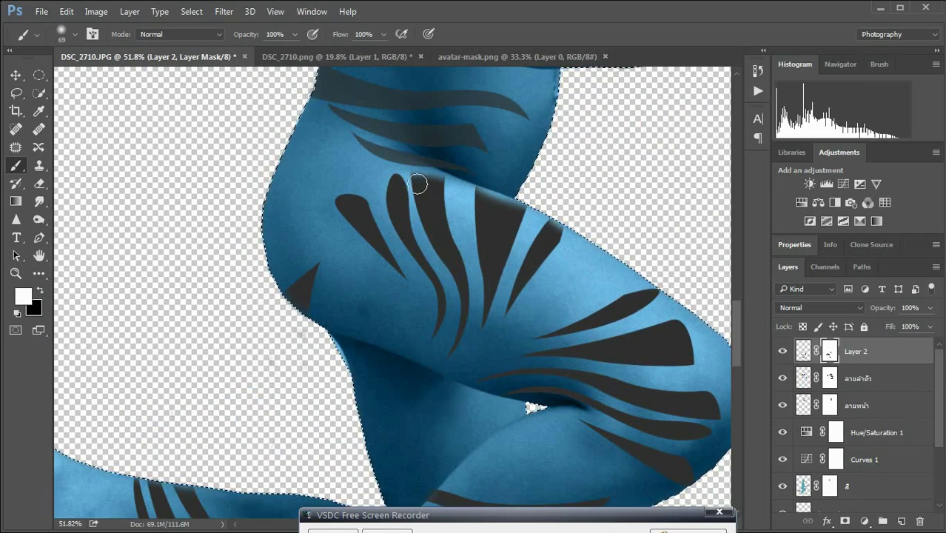
scroll(444, 244, "down", 5)
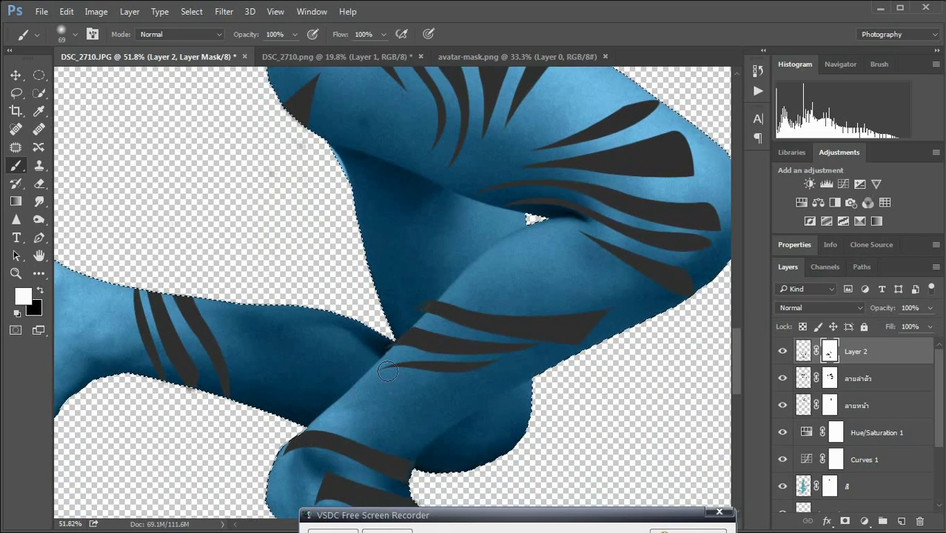
scroll(400, 337, "down", 4)
key("x")
scroll(397, 184, "up", 1)
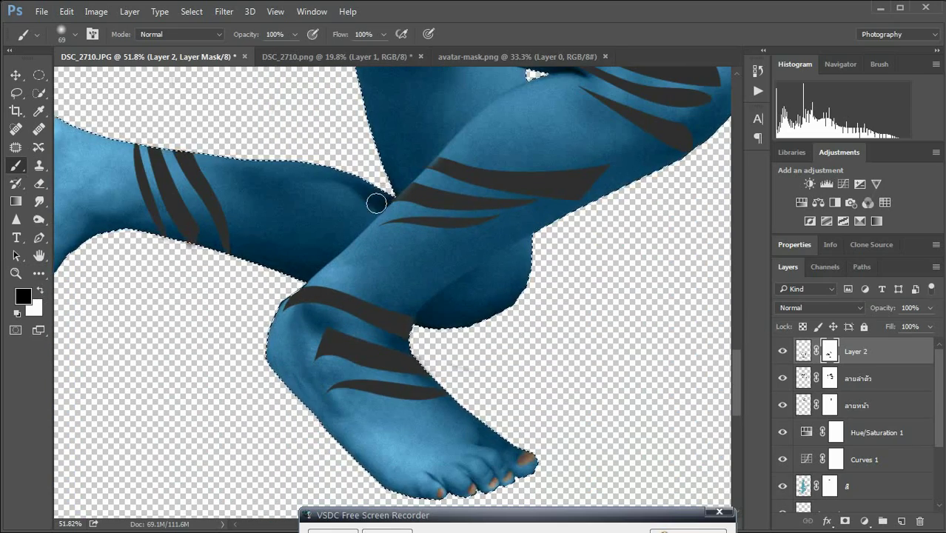
key("x")
right_click(452, 211)
key("Return")
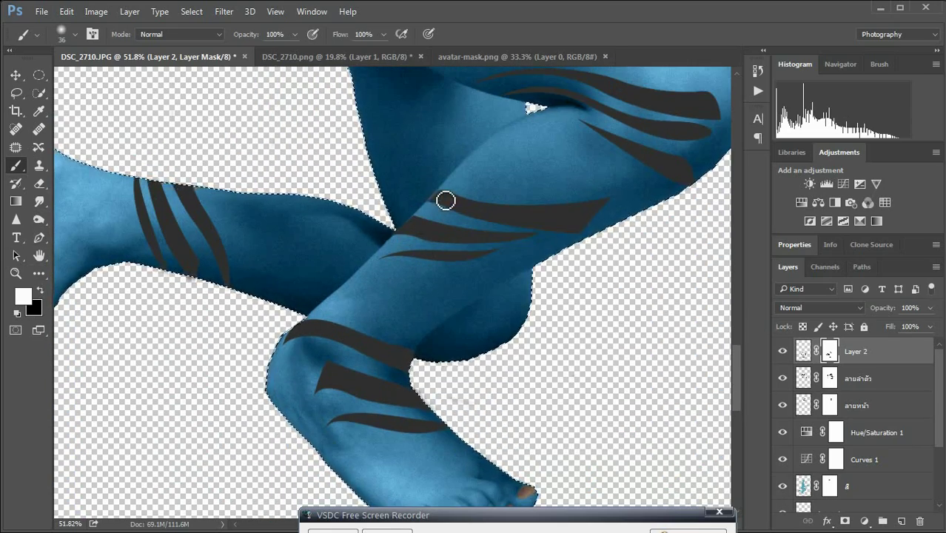
scroll(610, 249, "down", 3, "alt")
scroll(643, 224, "down", 2, "alt")
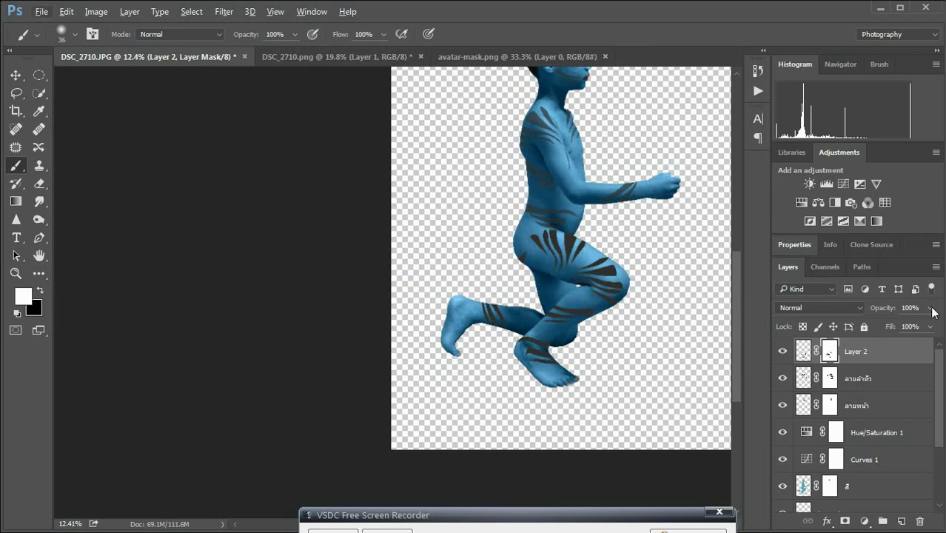
Lower the leg stripe layer's opacity to 70%.
double_click(804, 351)
key("Escape")
left_click_drag(931, 308, 906, 325)
scroll(346, 309, "up", 1, "alt")
scroll(345, 309, "up", 1, "alt")
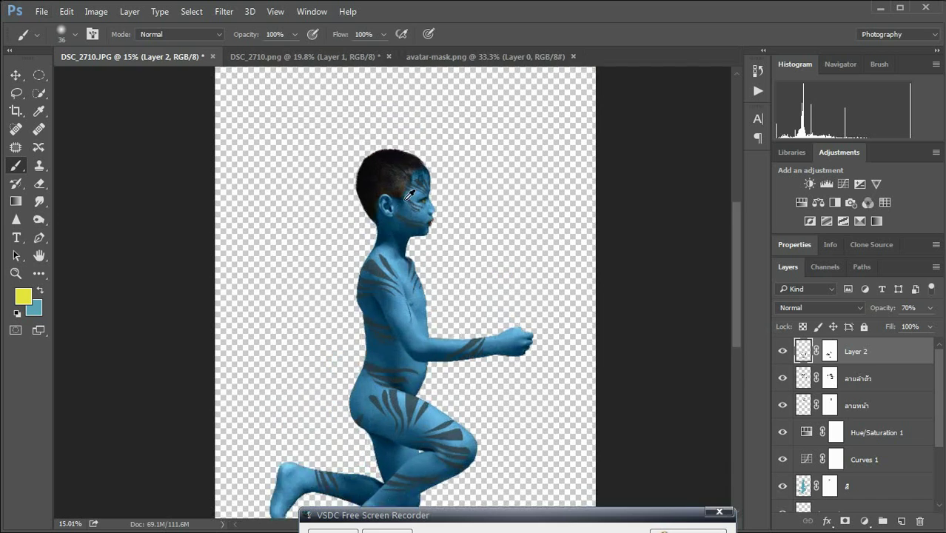
scroll(440, 326, "down", 2)
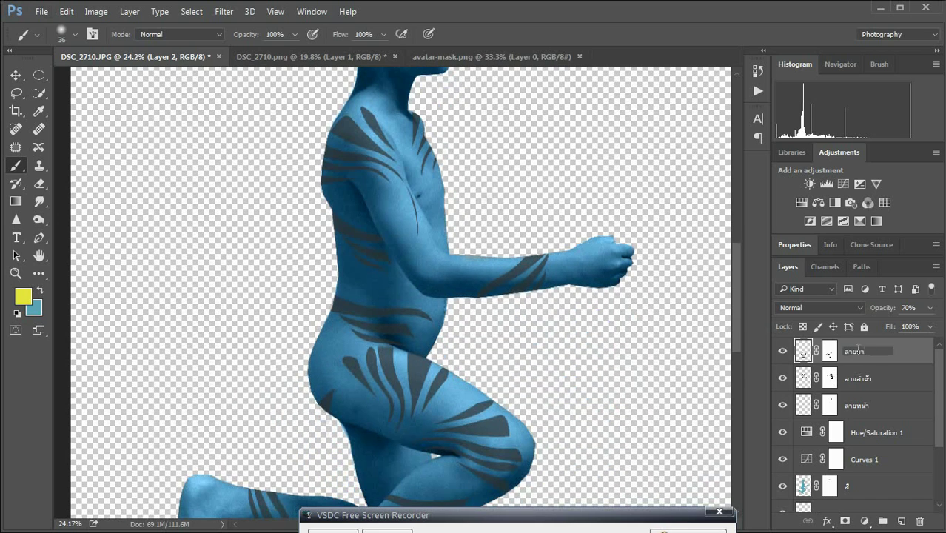
Select the body-stripe mask with black paint, then check the face-stripe layer's opacity.
left_click(830, 378)
left_click(40, 292)
scroll(367, 329, "up", 2, "alt")
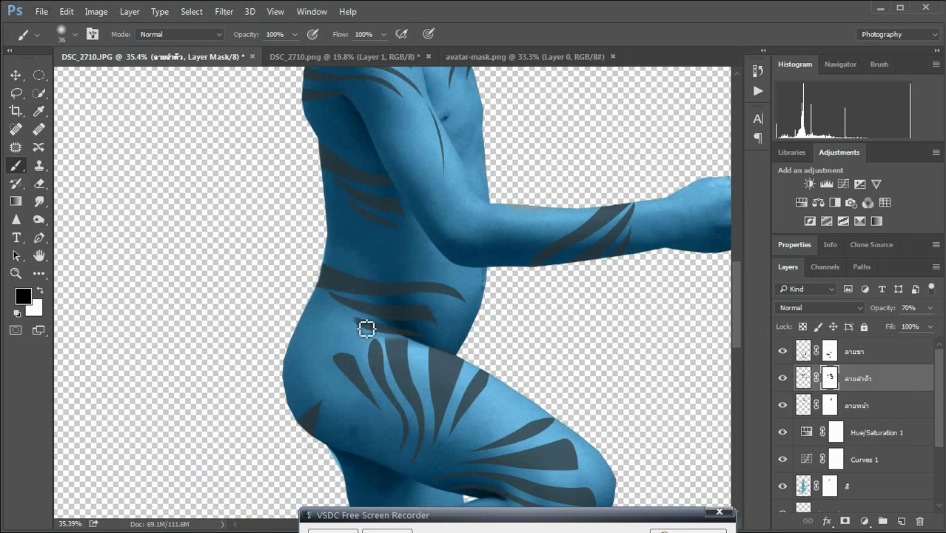
scroll(482, 340, "up", 3)
scroll(552, 326, "up", 2)
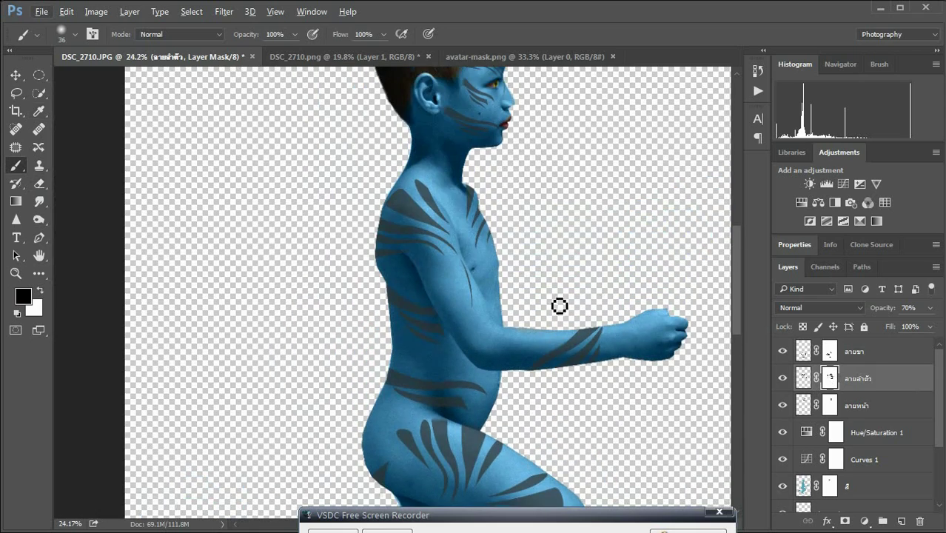
scroll(566, 293, "down", 3, "alt")
scroll(354, 164, "up", 3, "alt")
left_click(803, 405)
left_click(930, 307)
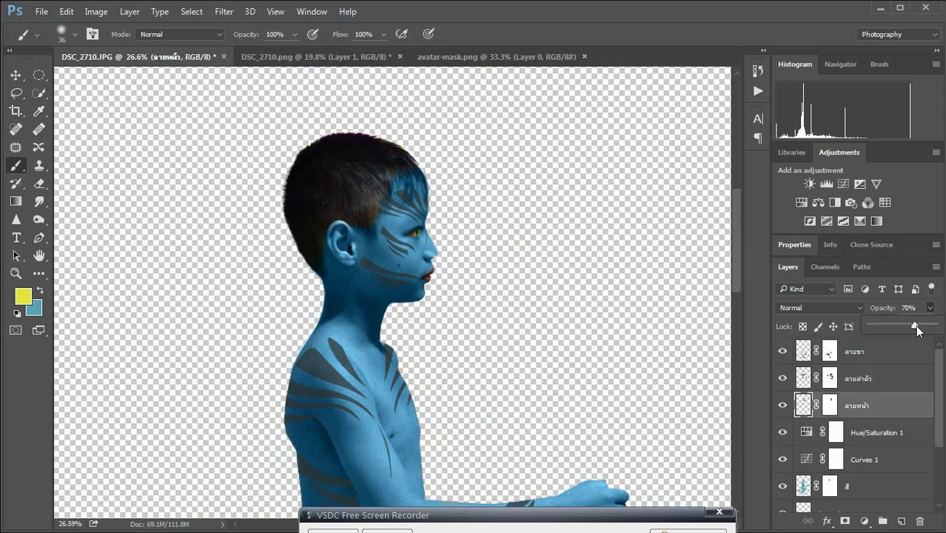
scroll(111, 398, "up", 1, "alt")
On a new empty layer, paint small glowing white dots on the cheek, below the chin and on the shoulder.
key("ctrl+shift+alt+n")
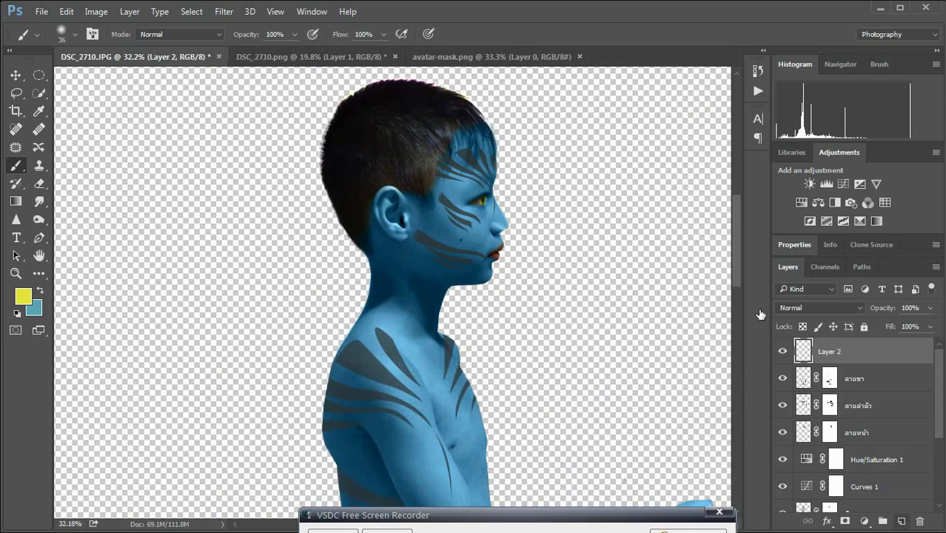
right_click(469, 189)
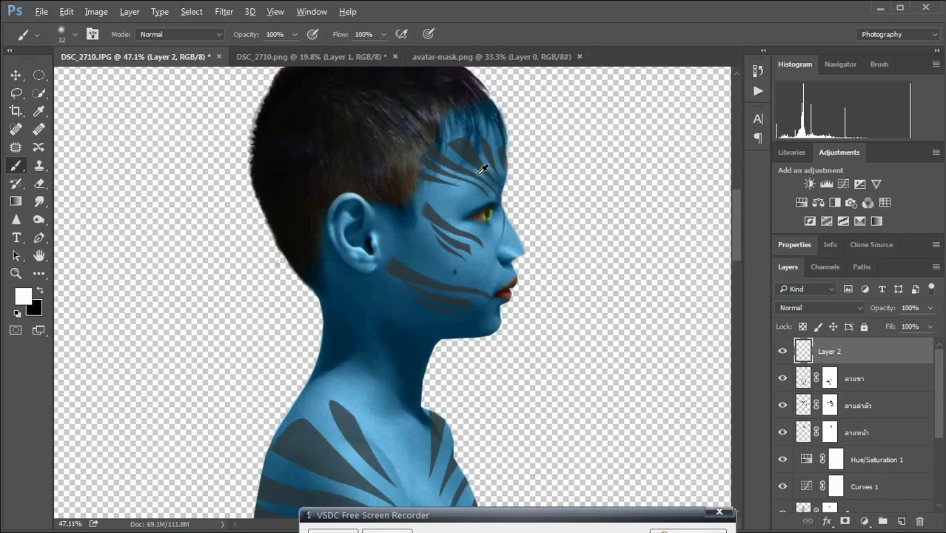
scroll(499, 162, "up", 5, "alt")
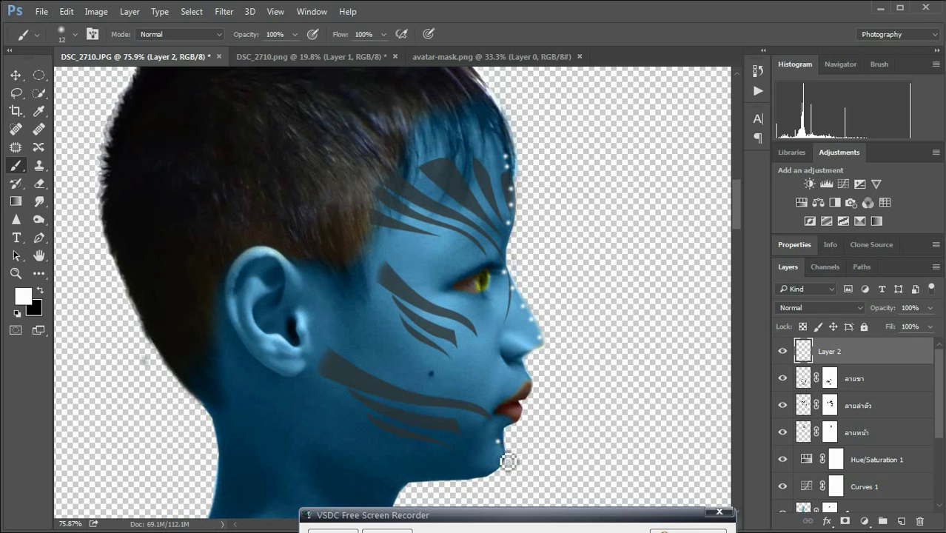
scroll(474, 482, "down", 2)
left_click(370, 280)
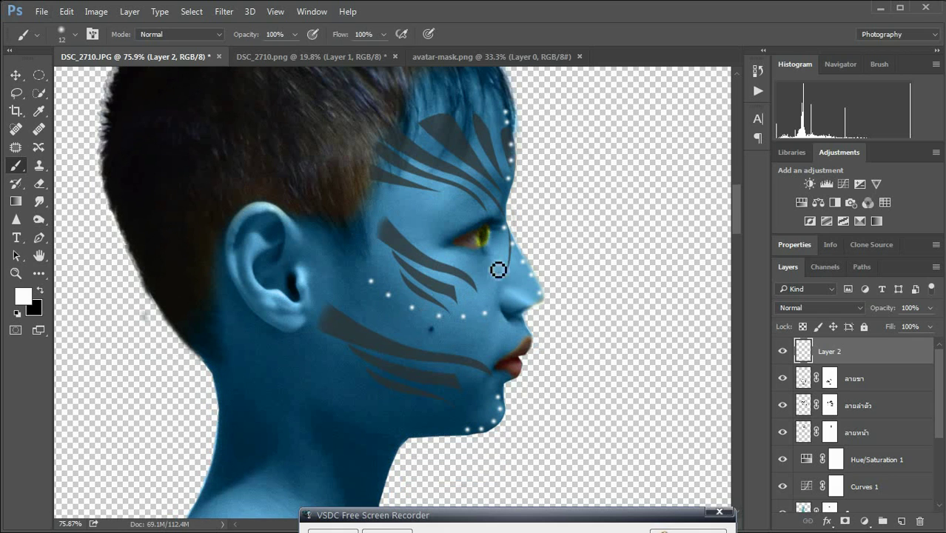
scroll(476, 309, "down", 5)
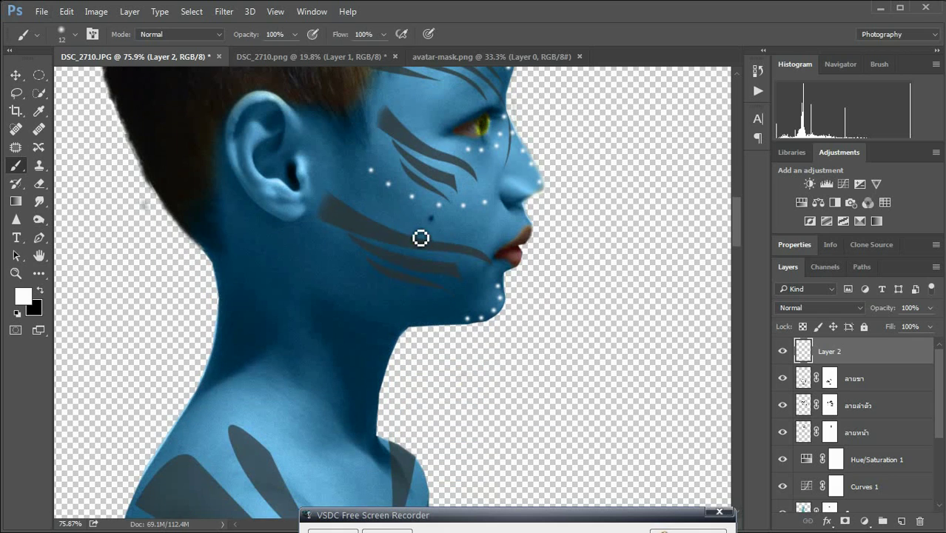
left_click(390, 310)
left_click(393, 324)
scroll(398, 268, "down", 6)
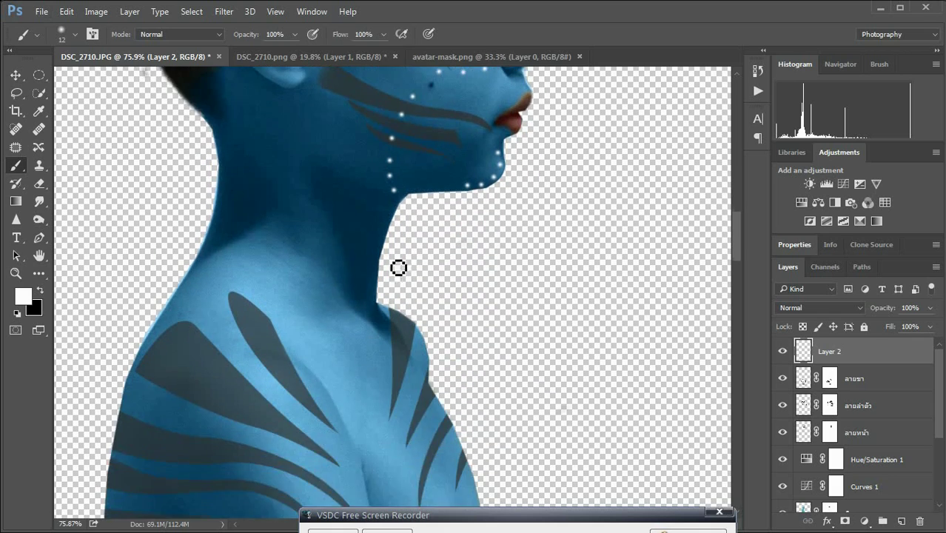
left_click(340, 331)
left_click(359, 331)
Rename the dots layer to 'จุดสีขาว' and bring up the Open dialog.
scroll(366, 349, "down", 2)
scroll(331, 334, "up", 3)
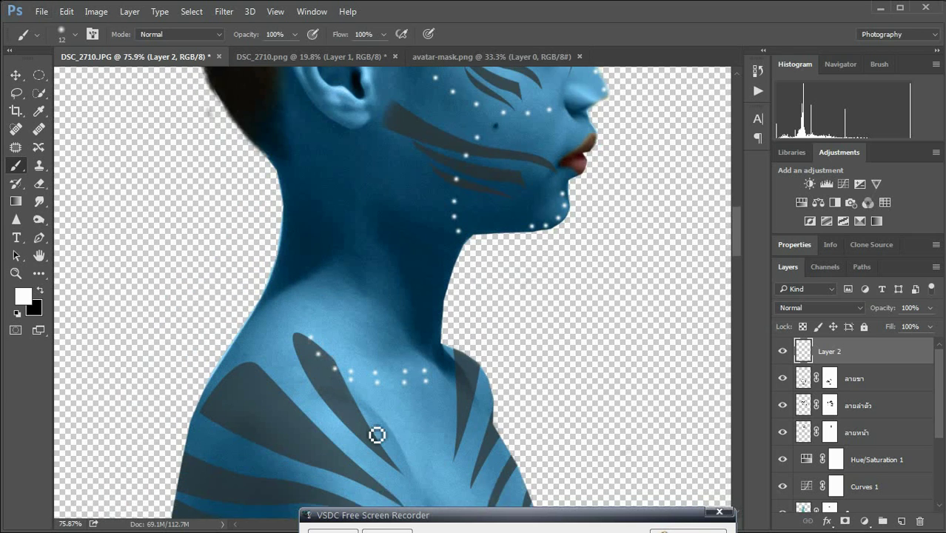
scroll(377, 434, "down", 12)
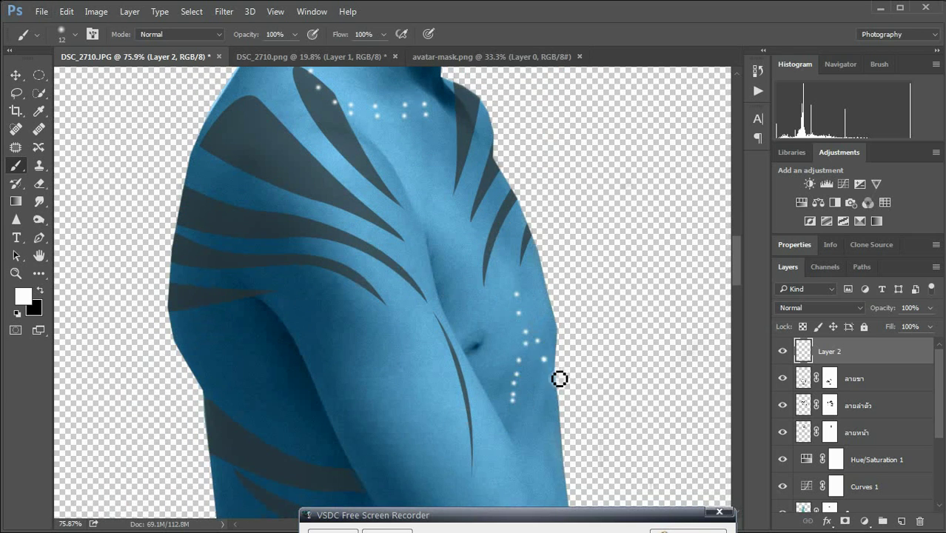
scroll(519, 297, "down", 4)
scroll(545, 304, "up", 2)
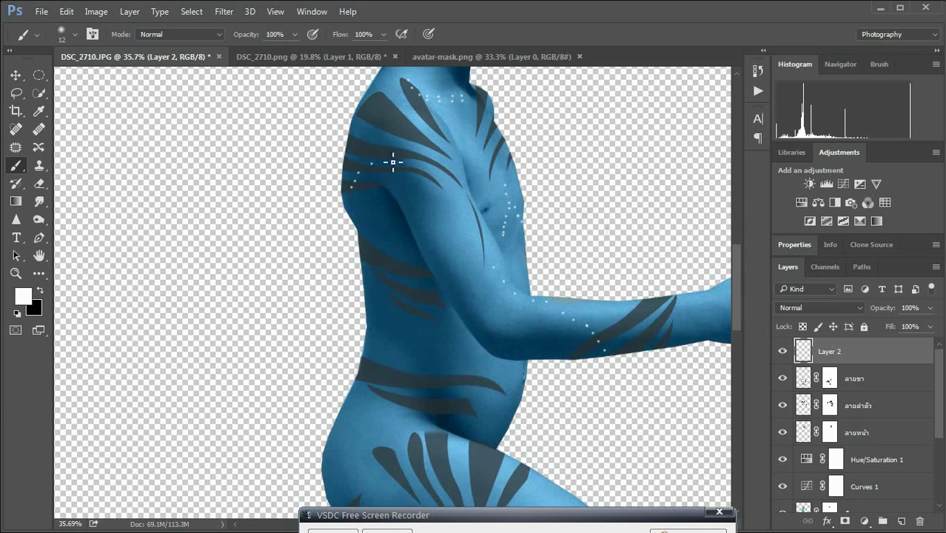
scroll(583, 222, "down", 3)
scroll(587, 208, "up", 2)
scroll(519, 224, "up", 2)
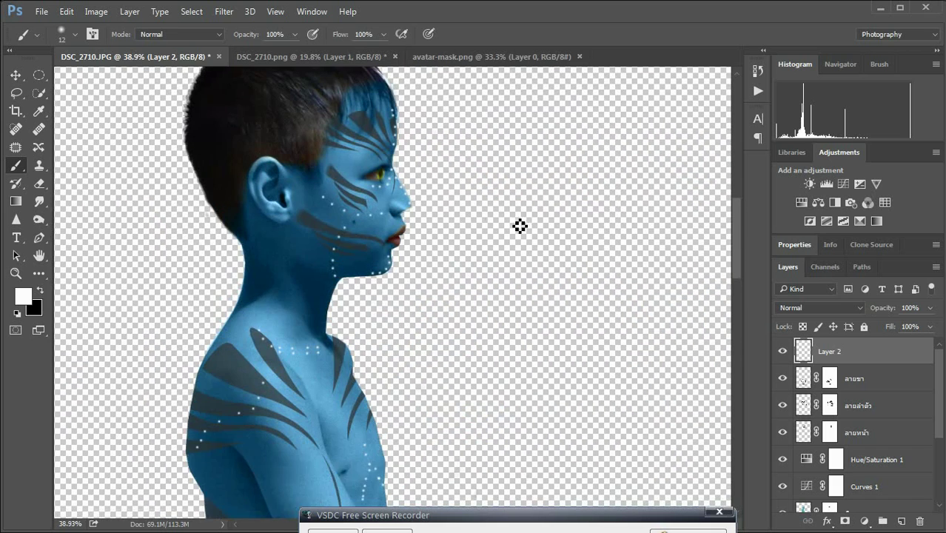
left_click(783, 353)
type("จุดสีขาว")
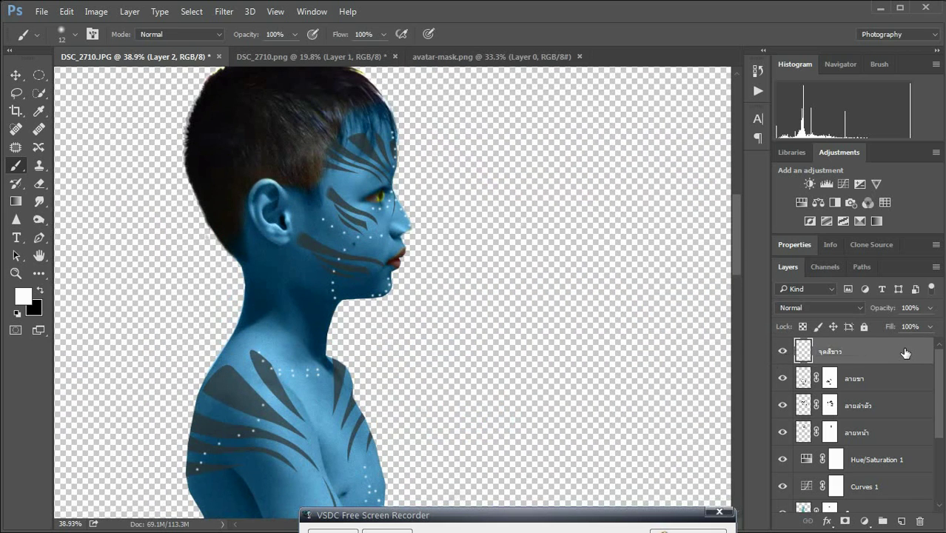
type("ขาว")
key("Return")
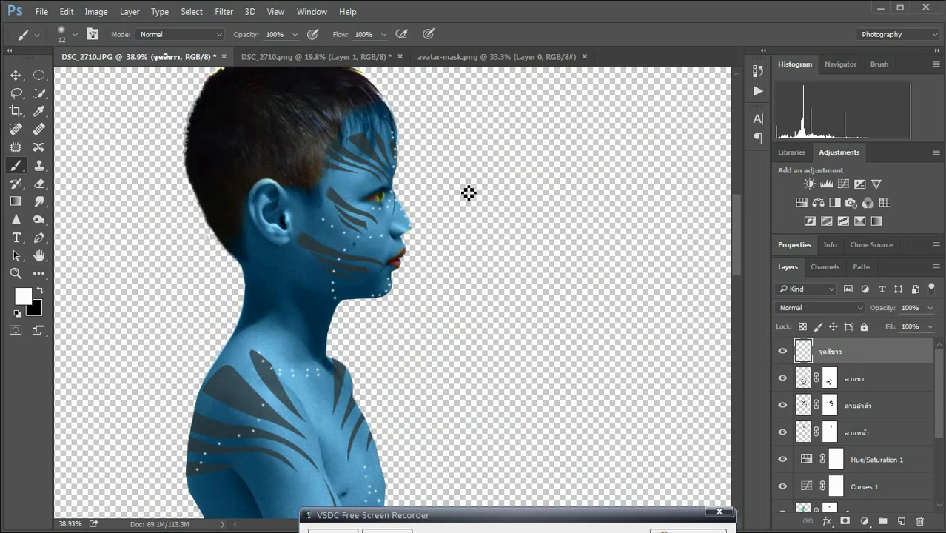
key("ctrl+o")
Open Avatar 25 and lasso its tail into the boy's photo.
scroll(747, 236, "down", 2)
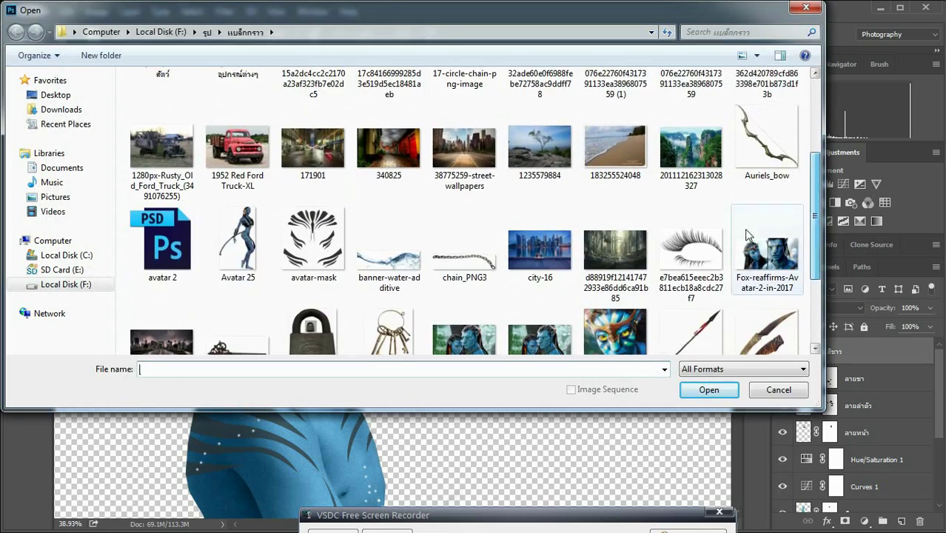
double_click(238, 239)
key("ctrl+plus")
key("l")
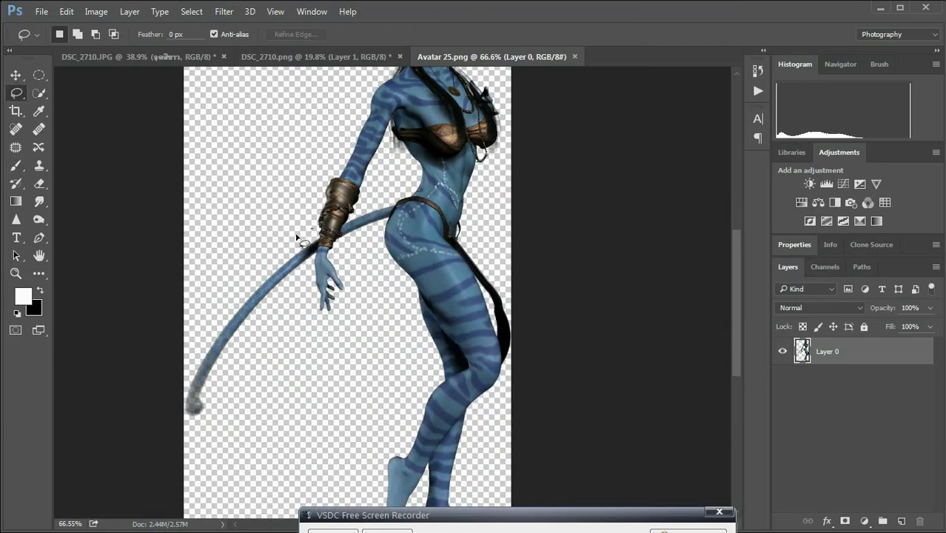
mouse_move(312, 230)
left_mouse_down()
mouse_move(308, 262)
mouse_move(417, 318)
left_mouse_up()
key("v")
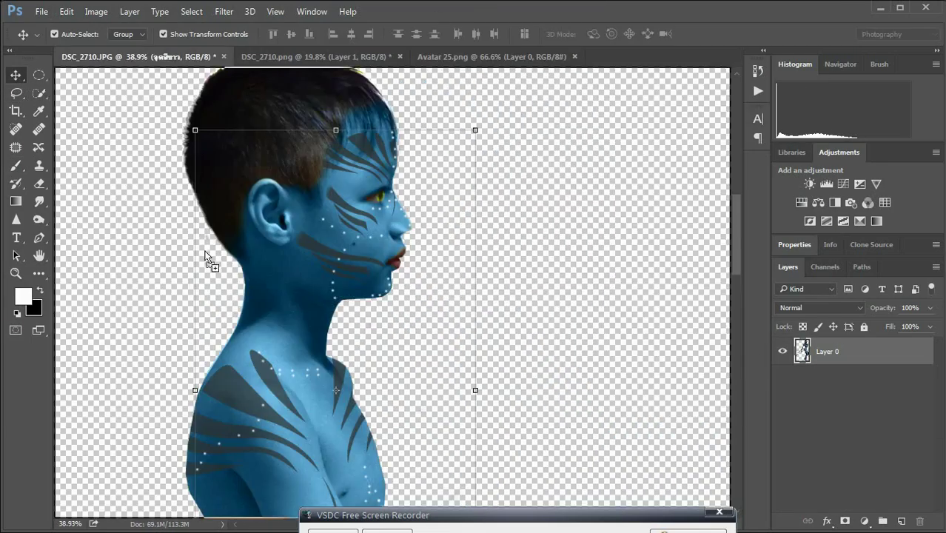
Flip the pasted tail horizontally and move it down toward the boy's hips.
key("ctrl+t")
scroll(122, 450, "down", 3)
right_click(311, 288)
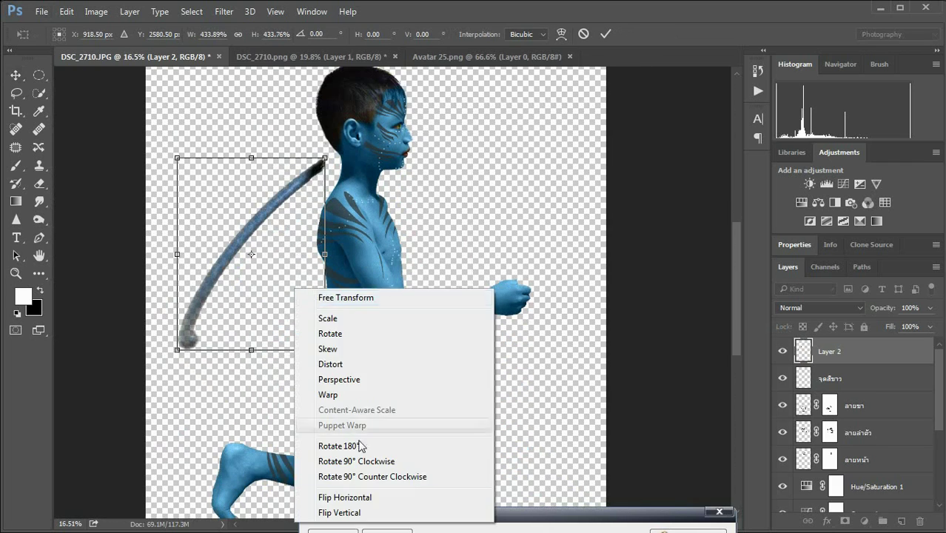
left_click(368, 493)
left_click_drag(266, 222, 280, 360)
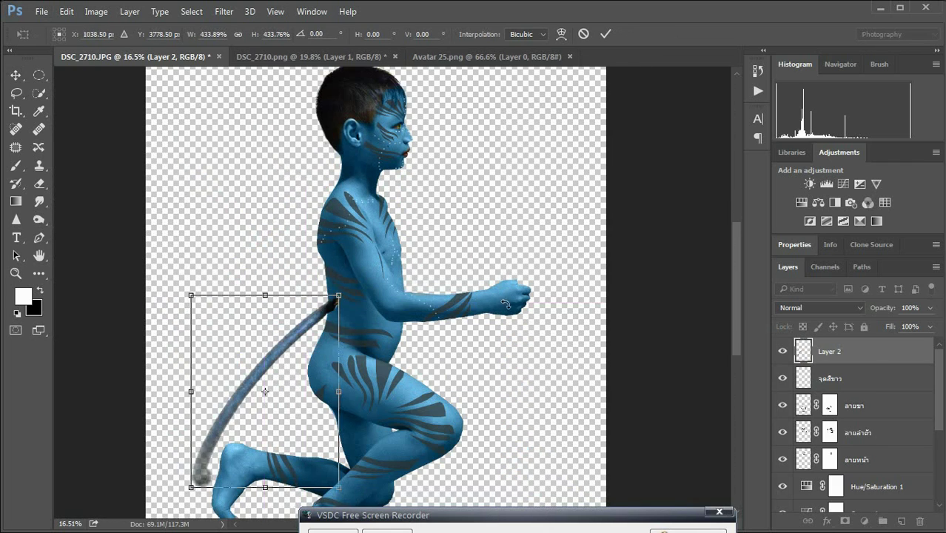
key("ctrl+minus")
scroll(894, 484, "down", 2)
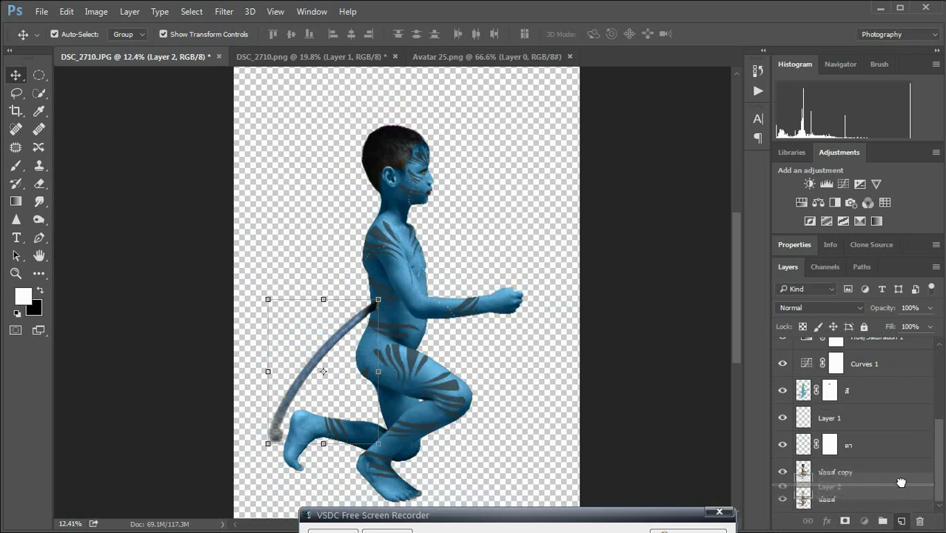
scroll(894, 484, "down", 2)
scroll(894, 483, "down", 1)
Shrink, flip back, rotate and position the tail so it rises from his lower back.
key("ctrl+t")
left_click_drag(301, 337, 358, 440)
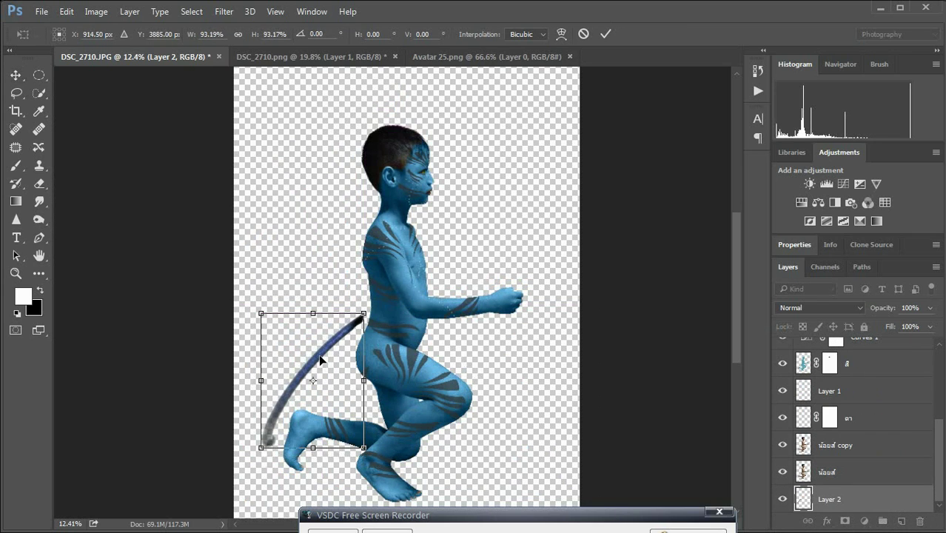
right_click(319, 354)
left_click(356, 396)
left_click_drag(324, 352, 324, 265)
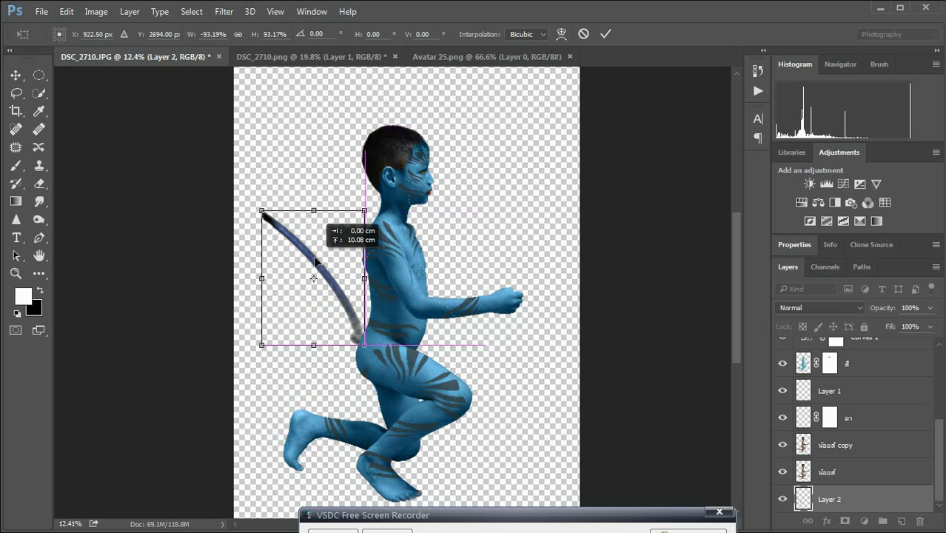
left_click_drag(326, 370, 352, 346)
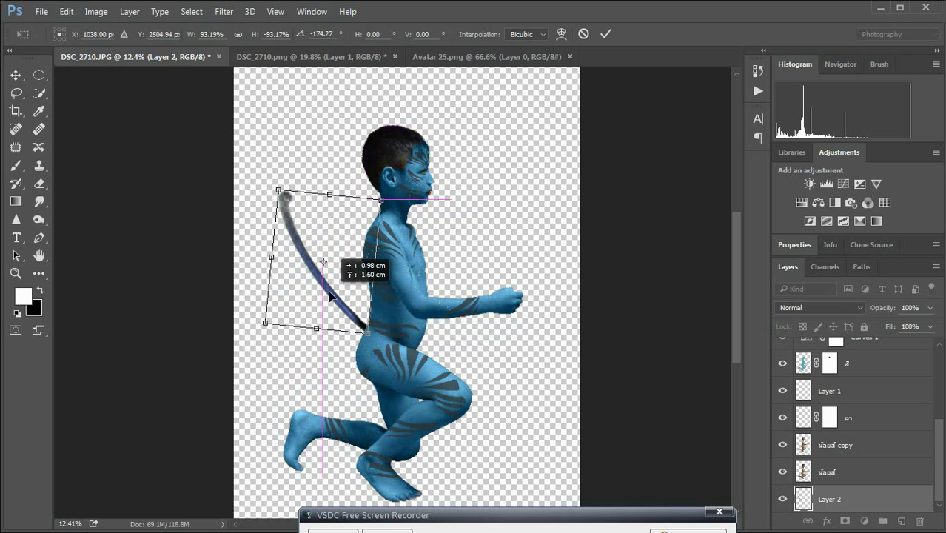
left_click_drag(273, 206, 293, 176)
left_click_drag(311, 296, 304, 285)
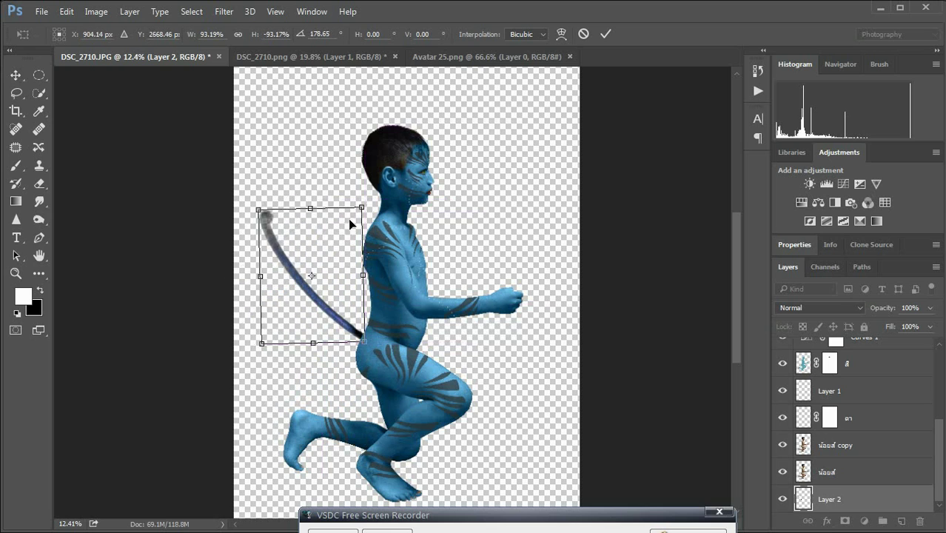
left_click_drag(262, 210, 268, 221)
left_click(605, 33)
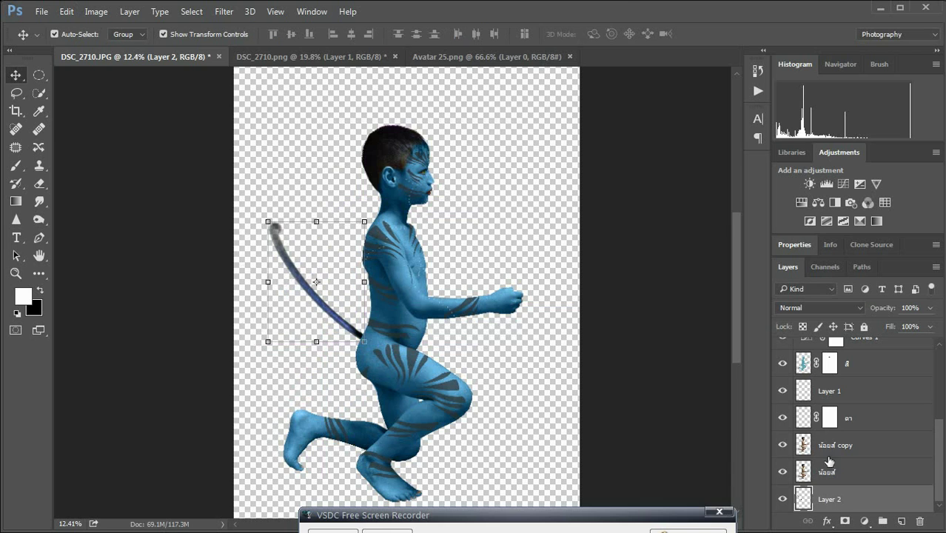
left_click(841, 499)
type("หา")
Name the tail layer 'หาง' and Puppet Warp it, pinning the base and bending it left.
key("Return")
left_click(66, 12)
left_click(194, 244)
scroll(363, 337, "up", 3)
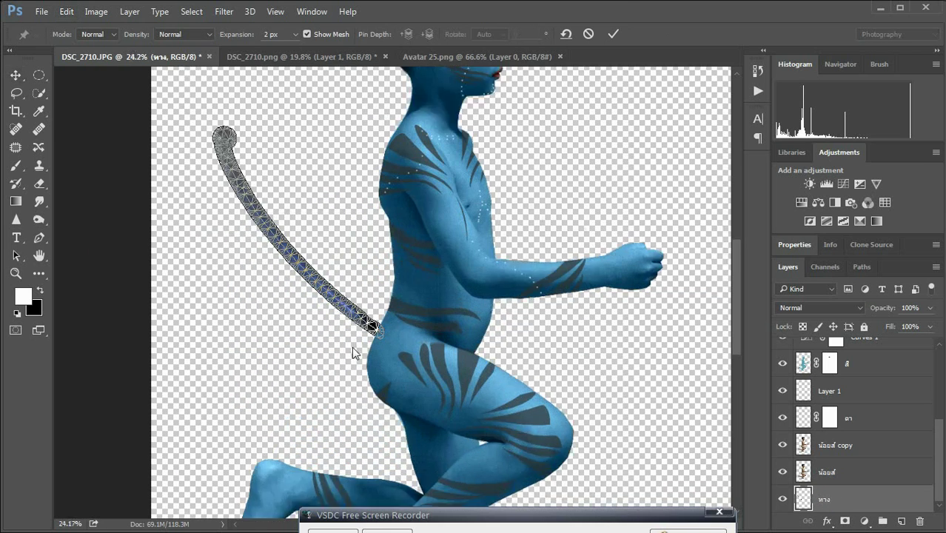
left_click(341, 279)
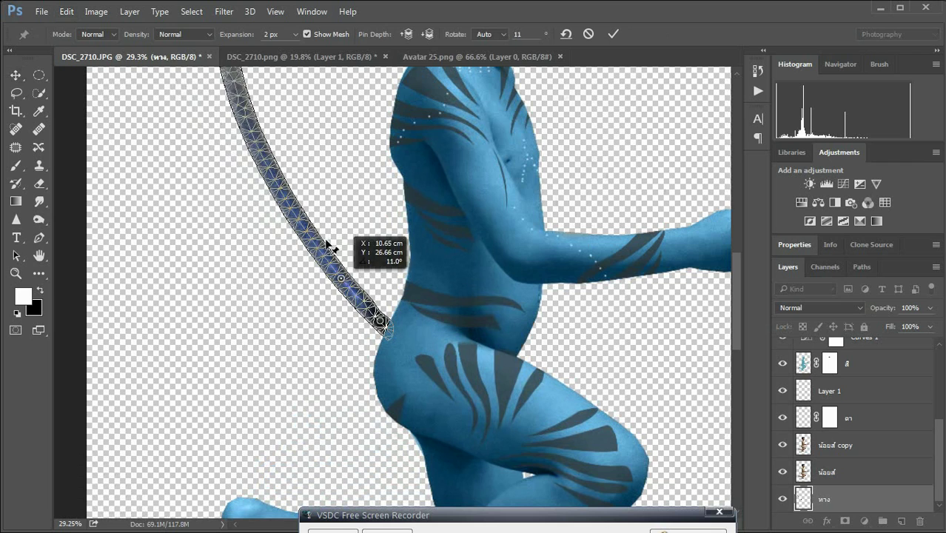
left_click_drag(310, 255, 295, 266)
Pin the middle and tip, curving the tail into an S with its end hooked upward.
left_click(208, 233)
left_click_drag(208, 232, 227, 222)
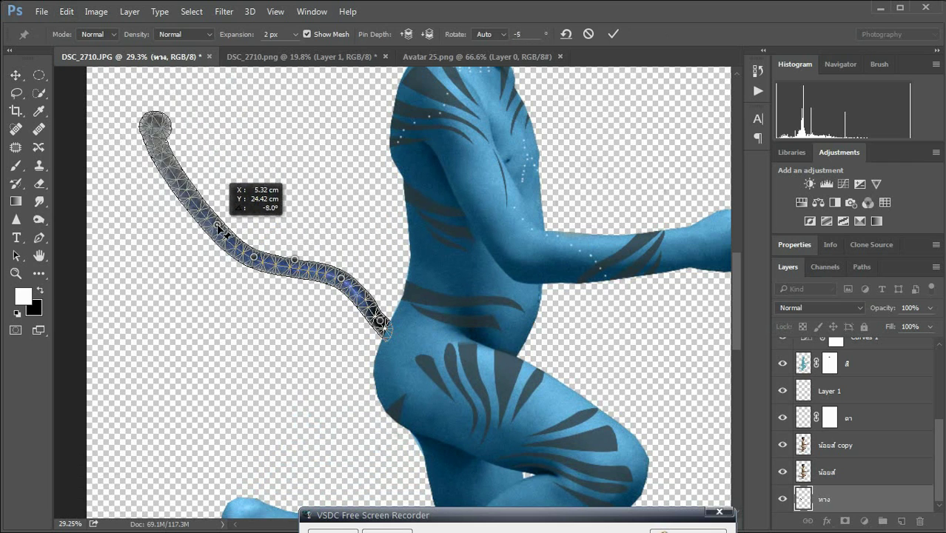
left_click(190, 164)
mouse_move(190, 165)
left_mouse_down()
mouse_move(211, 115)
mouse_move(170, 104)
left_mouse_up()
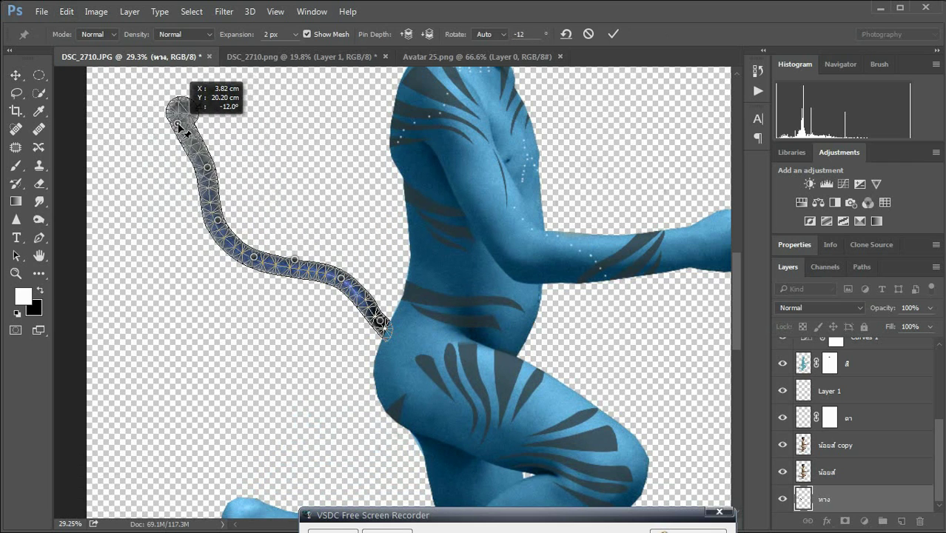
left_click(613, 33)
scroll(500, 221, "down", 1)
scroll(499, 220, "down", 2)
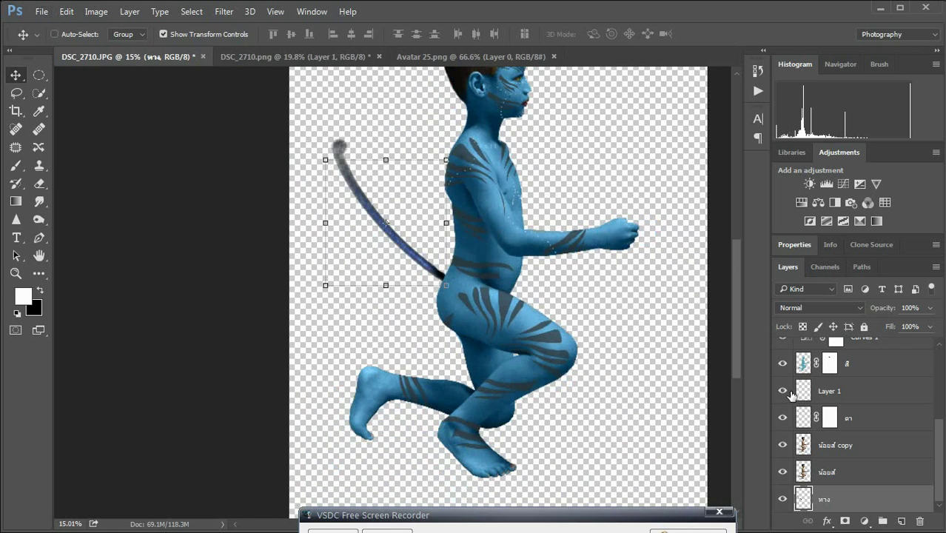
Smudge the blob at the tail tip with a bristle brush.
left_click(39, 206)
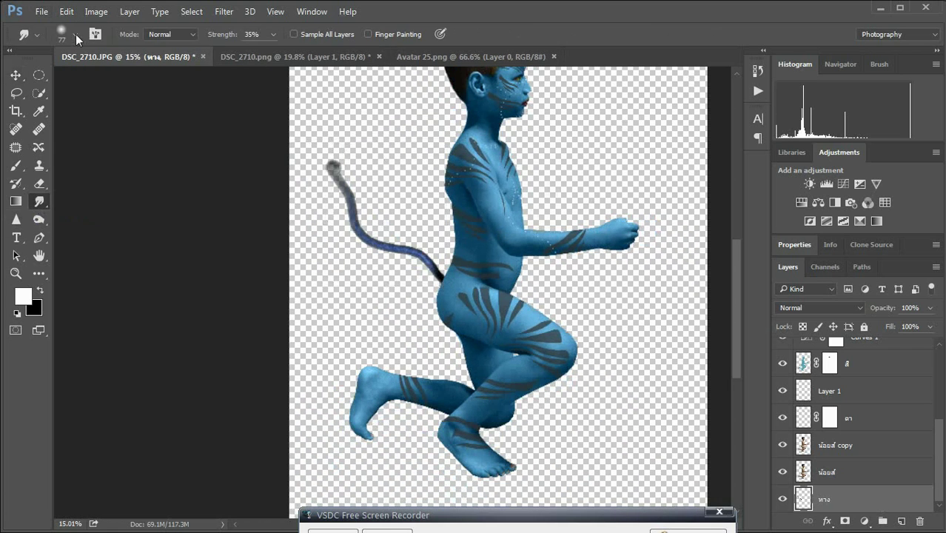
left_click(74, 35)
scroll(331, 131, "up", 5)
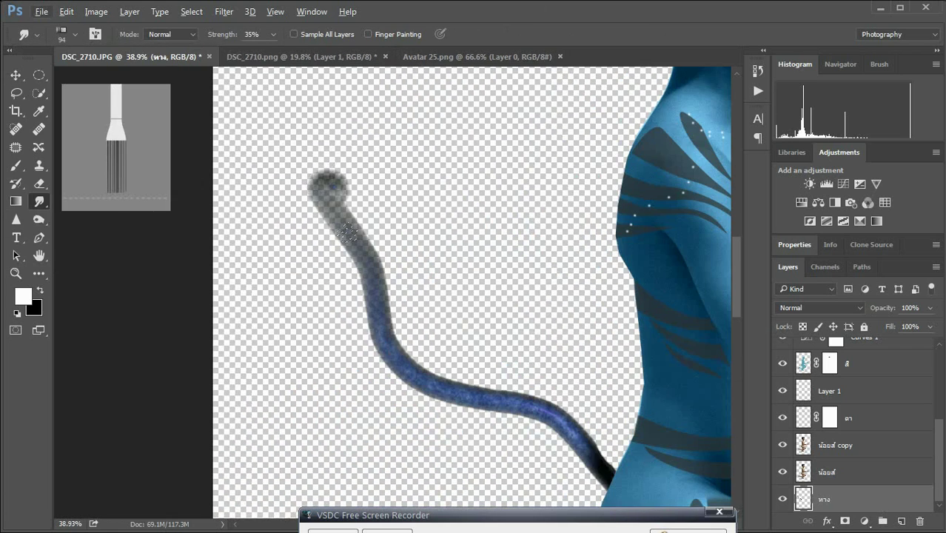
mouse_move(348, 234)
left_mouse_down()
mouse_move(344, 201)
mouse_move(326, 184)
left_mouse_up()
Add a bottom layer filled with a light blue-grey sampled from the image.
left_click(902, 521)
left_click_drag(888, 475, 888, 503)
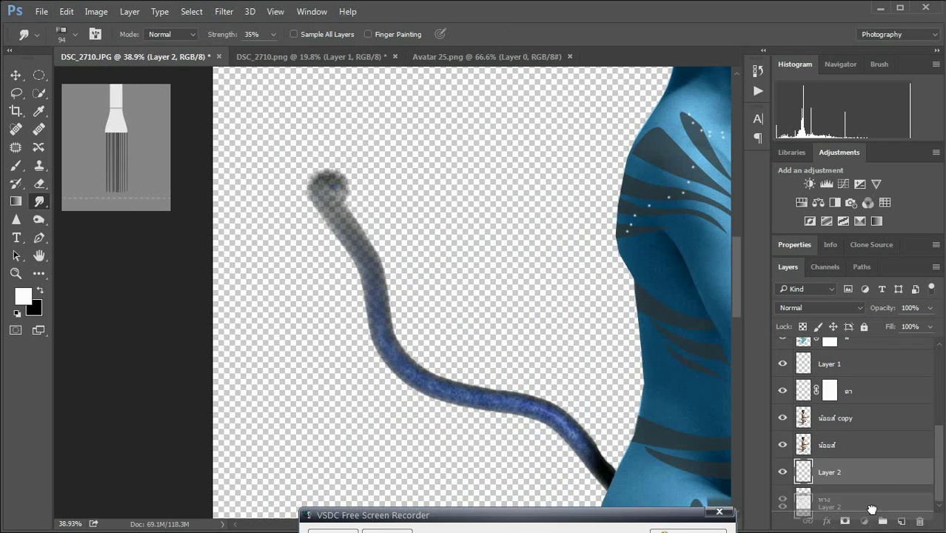
key("i")
left_click(23, 297)
left_click_drag(329, 189, 352, 245)
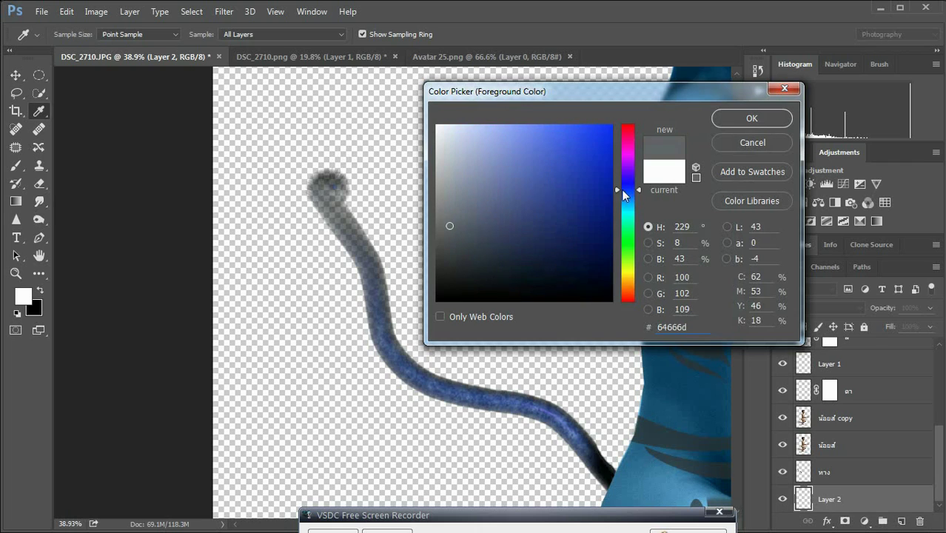
left_click(782, 123)
left_click(39, 273)
left_click(81, 408)
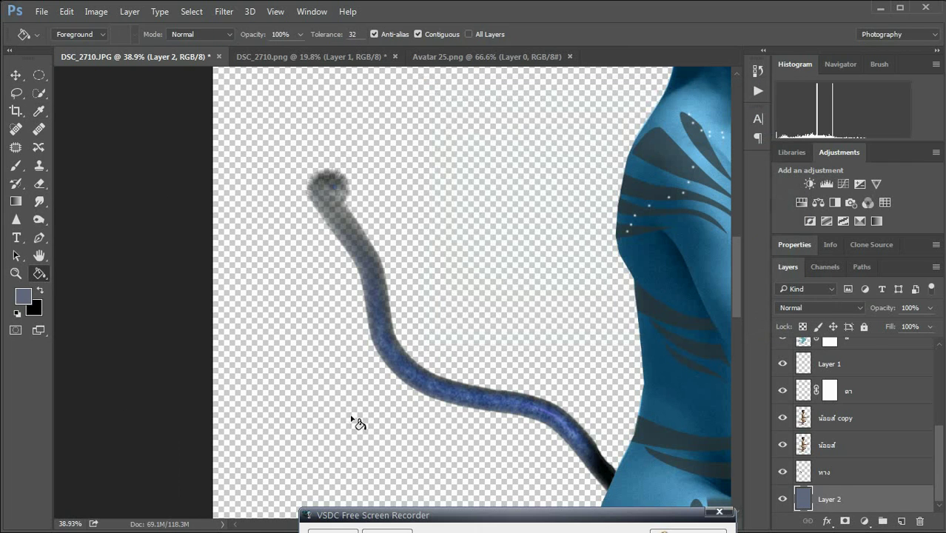
left_click(354, 418)
left_click(23, 296)
key("Return")
left_click(433, 348)
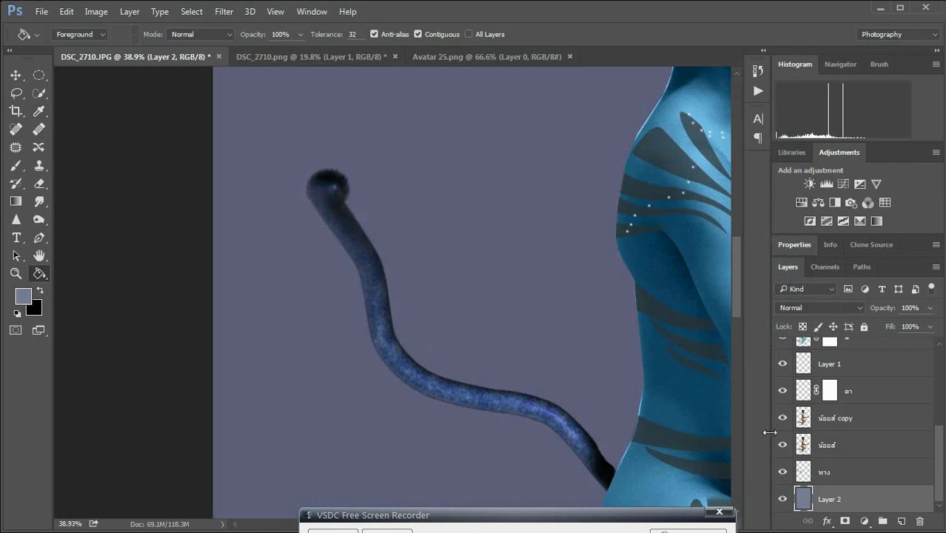
Smudge furry strands out of the tail tip at 67% strength, then raise it to 98%.
left_click(822, 472)
key("shift+r")
left_click_drag(328, 221, 344, 223)
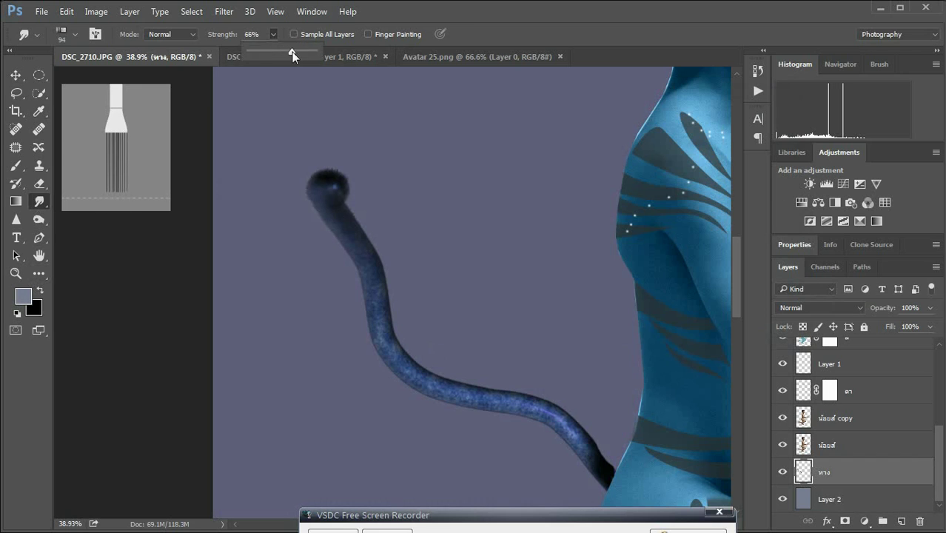
left_click_drag(292, 55, 293, 56)
mouse_move(317, 194)
left_mouse_down()
mouse_move(310, 174)
mouse_move(362, 222)
left_mouse_up()
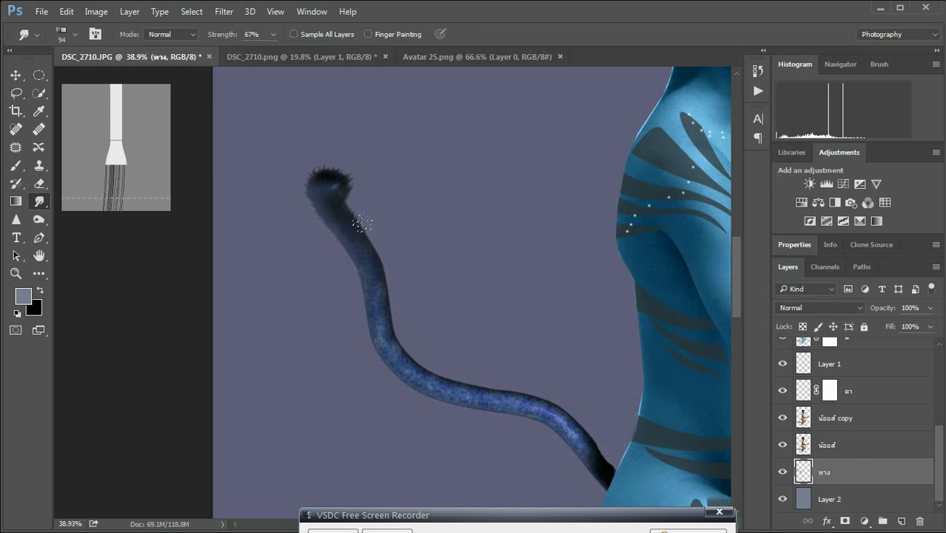
left_click(273, 34)
left_click_drag(269, 51, 291, 50)
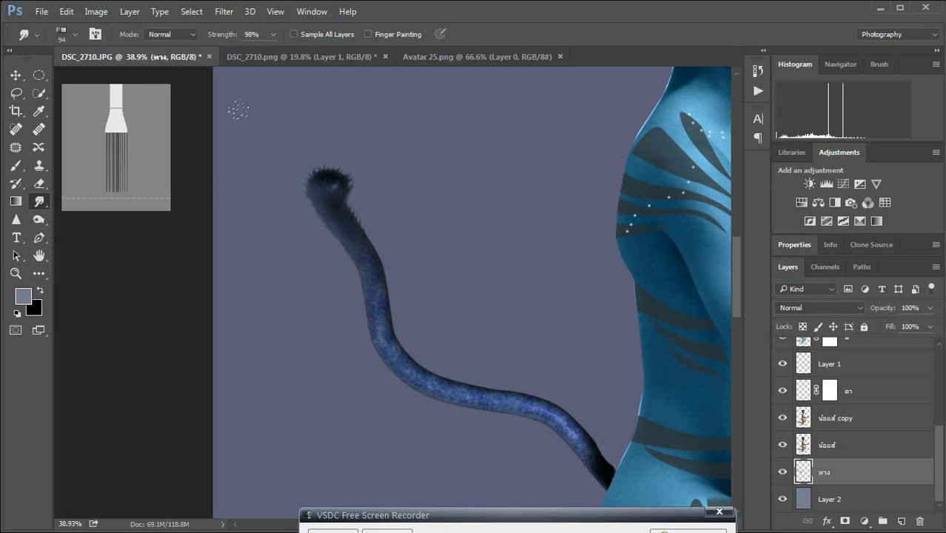
At 84% smudge strength, pull fur strands along the tail's edges.
scroll(287, 164, "up", 3)
key("8")
key("4")
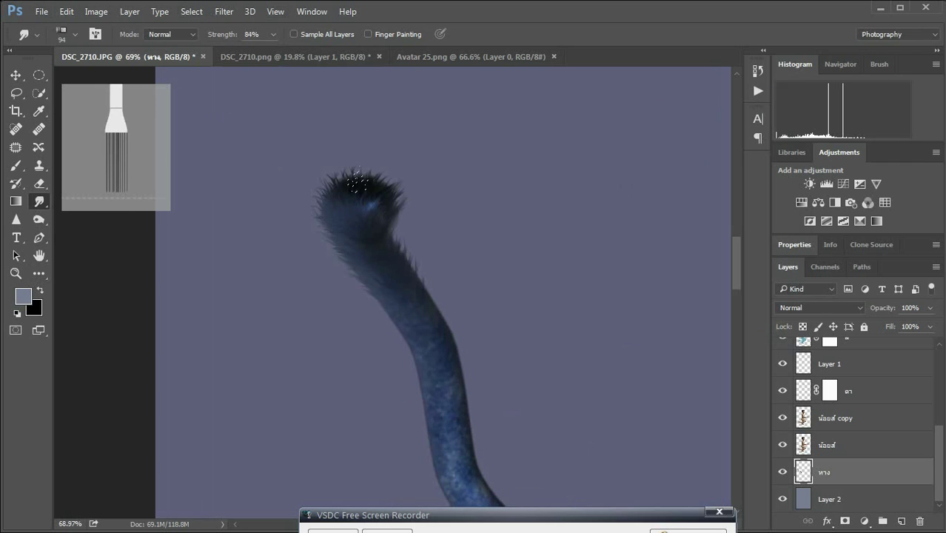
left_click_drag(357, 181, 346, 252)
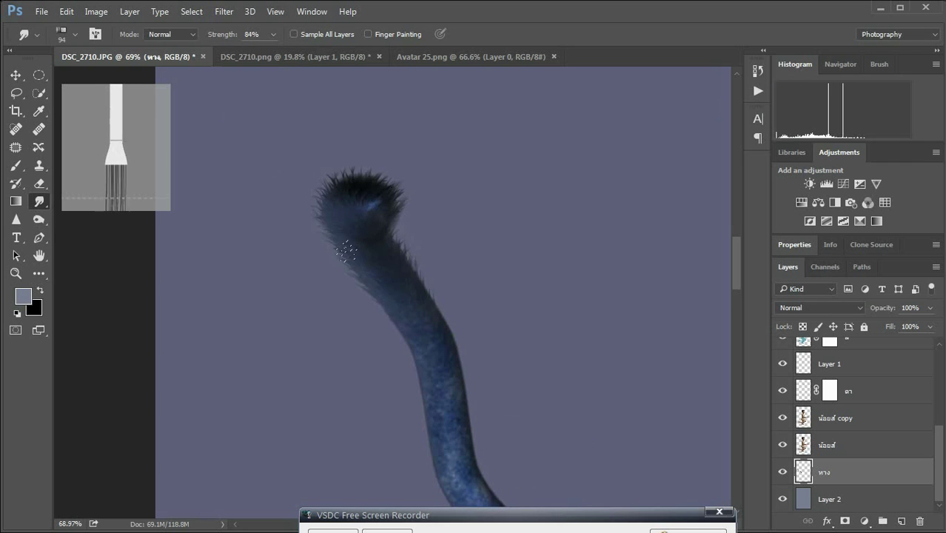
scroll(385, 255, "down", 2)
scroll(466, 293, "down", 2)
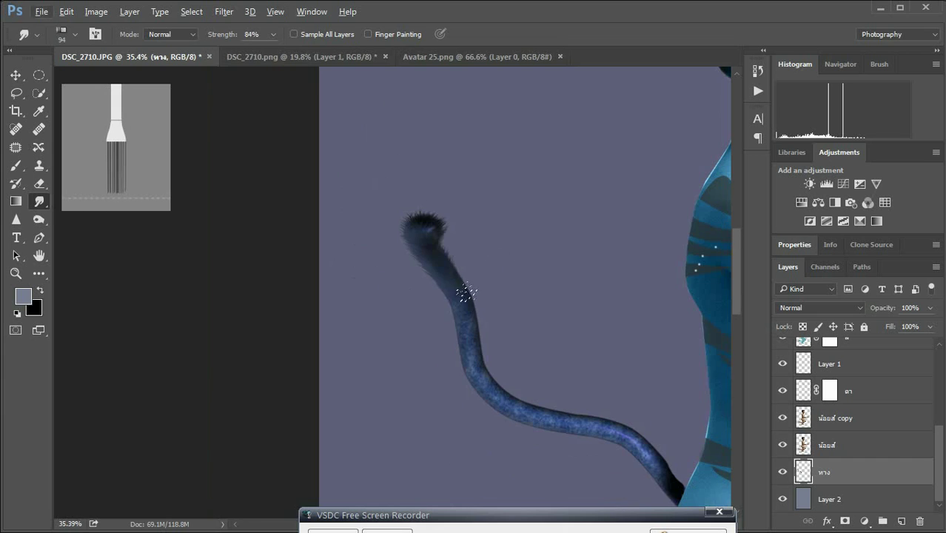
mouse_move(461, 285)
left_mouse_down()
mouse_move(445, 290)
mouse_move(470, 316)
left_mouse_up()
scroll(570, 299, "down", 2)
scroll(437, 270, "up", 4)
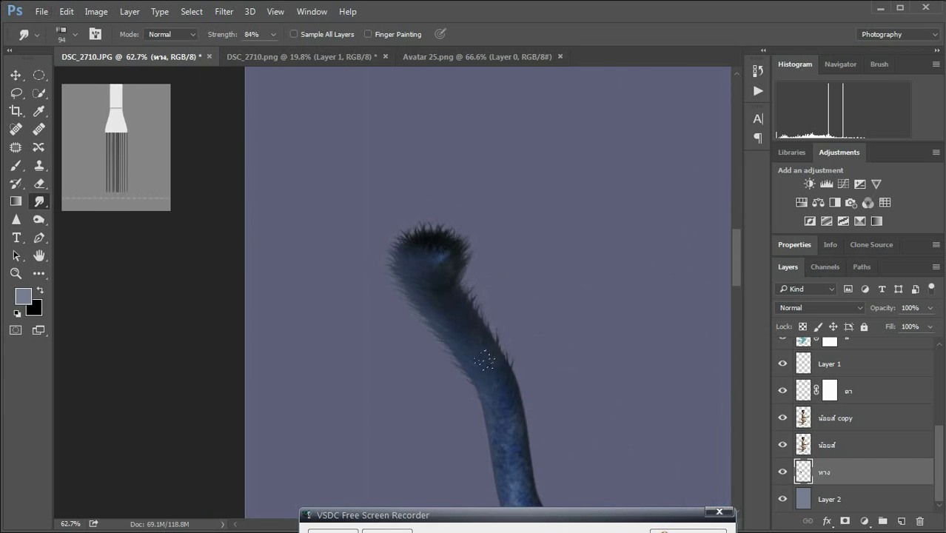
Check the figure copy layer, then reselect the tail layer.
left_click(818, 419)
scroll(629, 275, "down", 10)
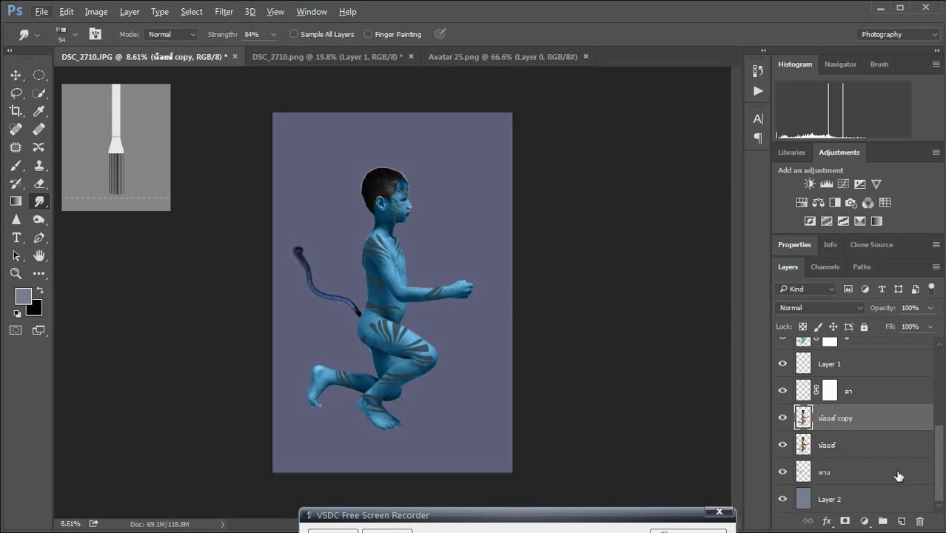
left_click(842, 473)
left_click(95, 11)
scroll(296, 306, "up", 3)
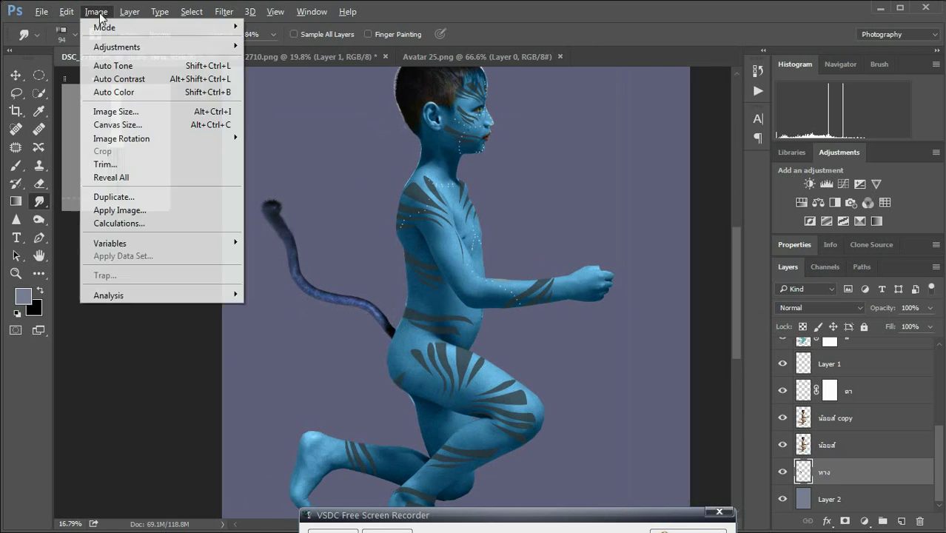
Shift the tail's hue, saturation and lightness toward teal with Hue/Saturation.
left_click(281, 112)
left_click_drag(712, 178, 699, 179)
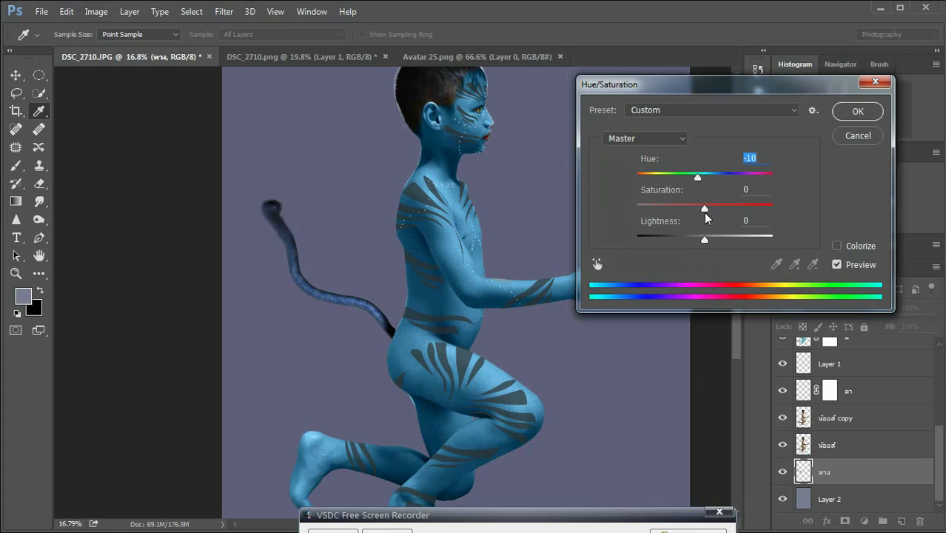
left_click_drag(727, 210, 690, 208)
left_click_drag(697, 176, 683, 174)
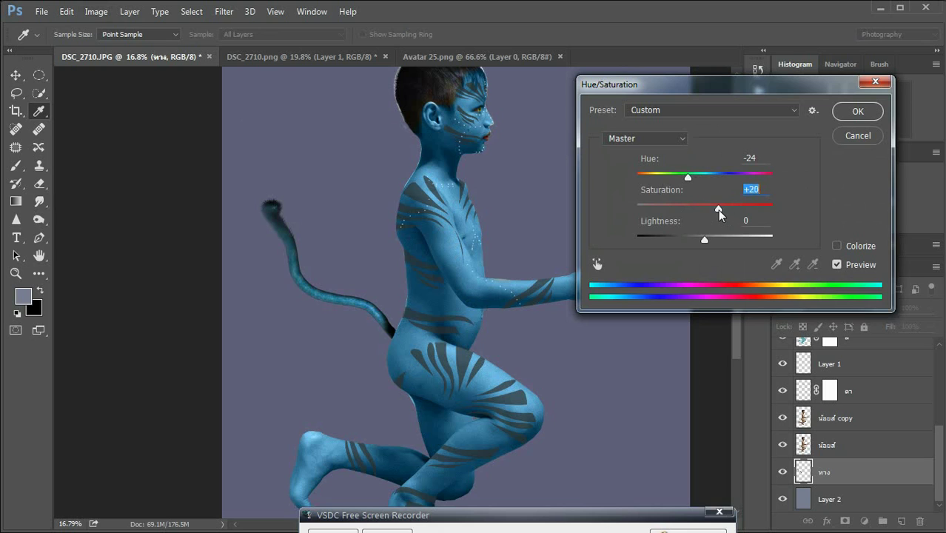
left_click_drag(718, 209, 706, 236)
left_click_drag(697, 181, 690, 179)
left_click(858, 111)
left_click(38, 201)
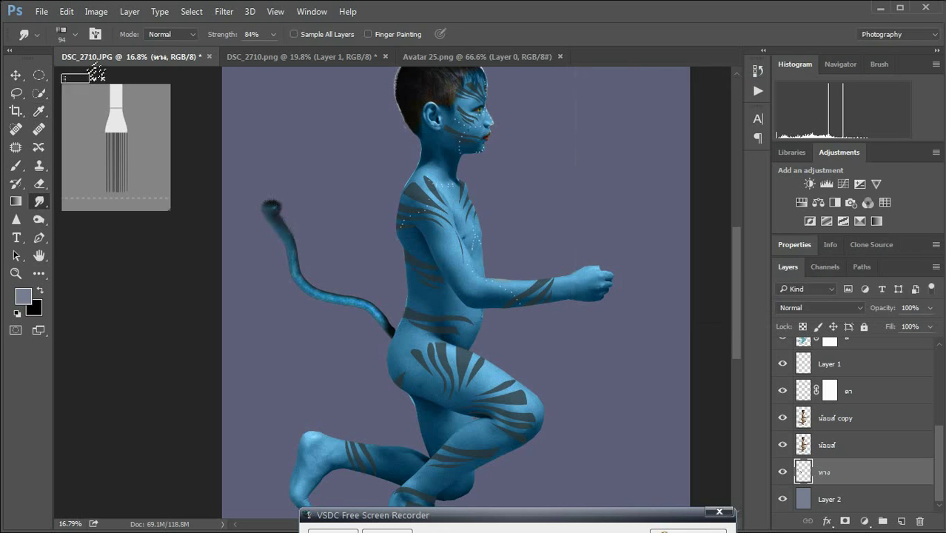
Darken the tail with Brightness/Contrast brightness -23.
left_click(96, 11)
left_click(317, 40)
left_click_drag(755, 171, 745, 170)
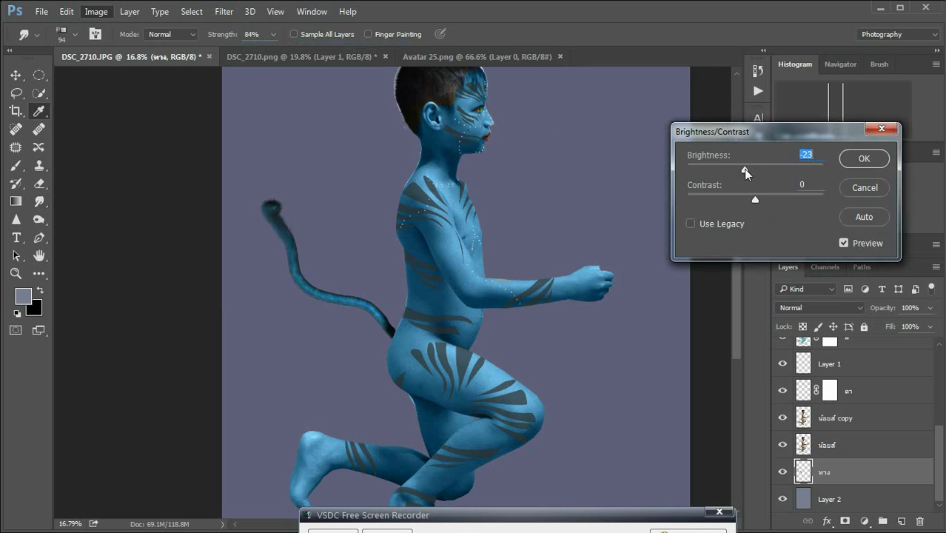
left_click(864, 160)
Lower the Curves top point slightly to darken the tail further.
left_click(97, 12)
left_click(393, 80)
left_click_drag(610, 89, 676, 90)
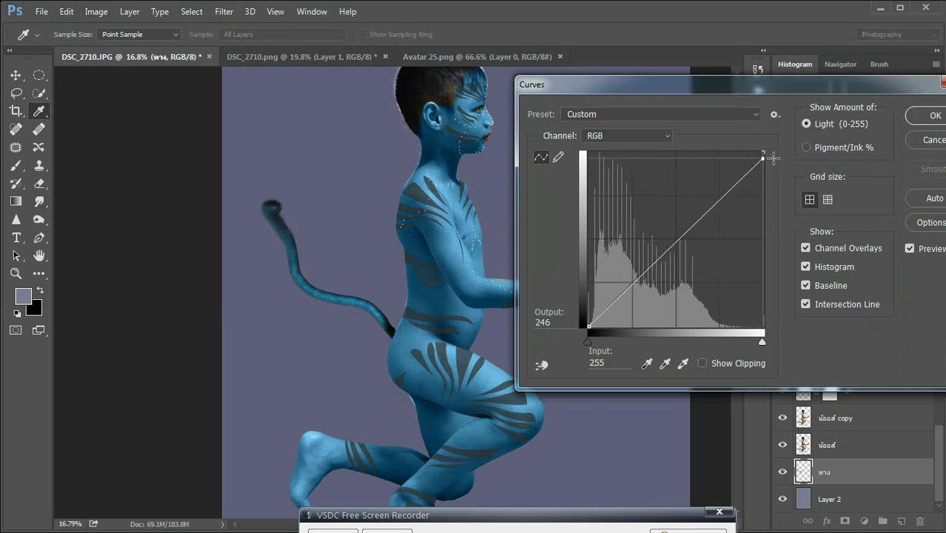
left_click_drag(772, 158, 782, 154)
key("Return")
scroll(644, 313, "down", 2)
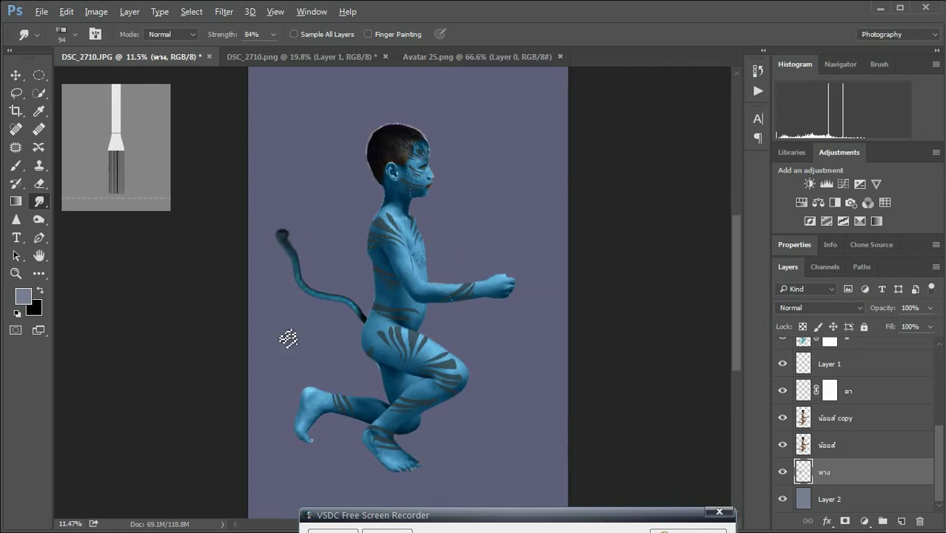
scroll(288, 338, "down", 1)
Open the Render_Avatar_Jake_Sully image from File > Open.
left_click(467, 57)
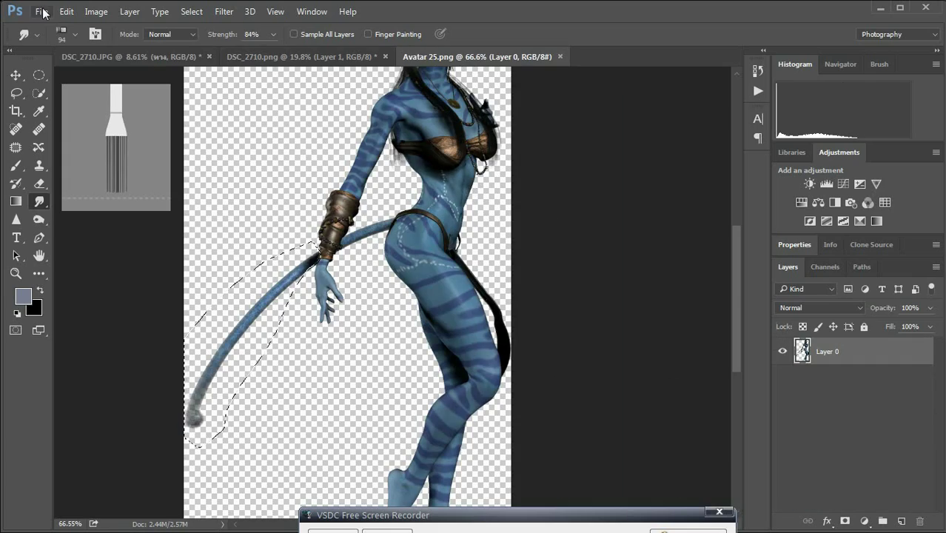
left_click(43, 11)
left_click(59, 45)
scroll(552, 282, "down", 5)
left_click(552, 281)
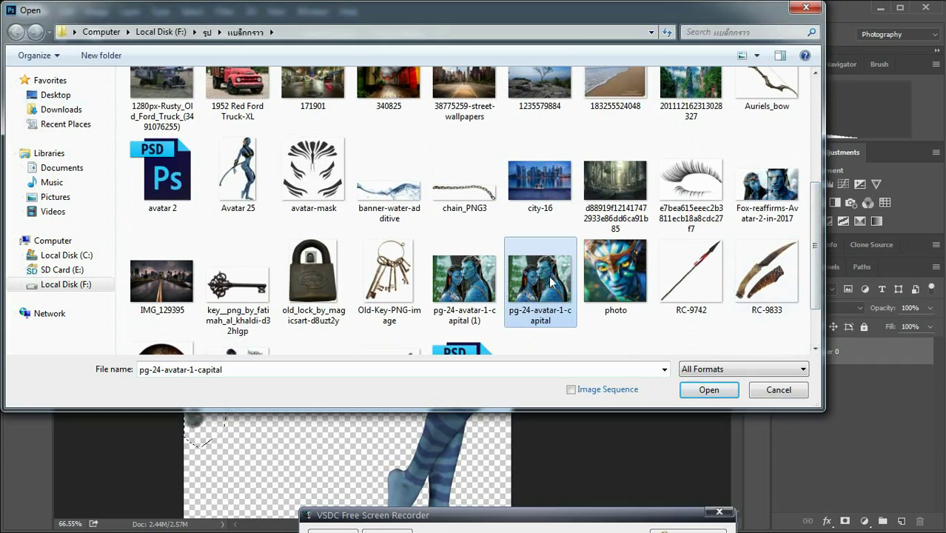
scroll(552, 282, "down", 2)
double_click(238, 290)
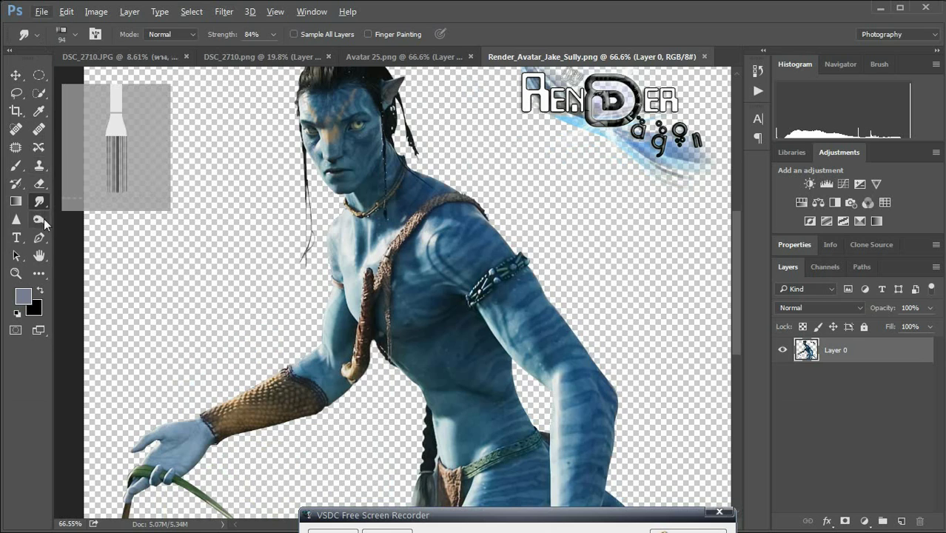
Trace the belt with the Pen tool and turn the path into a selection.
left_click(39, 237)
scroll(474, 415, "up", 2)
scroll(496, 349, "up", 3)
scroll(444, 319, "up", 2)
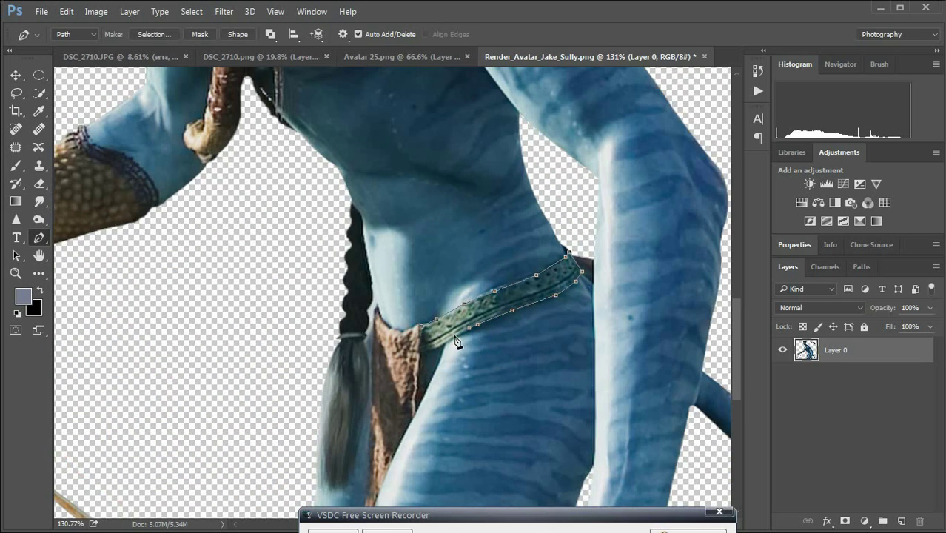
left_click(420, 403)
scroll(421, 402, "down", 4)
left_click(365, 387)
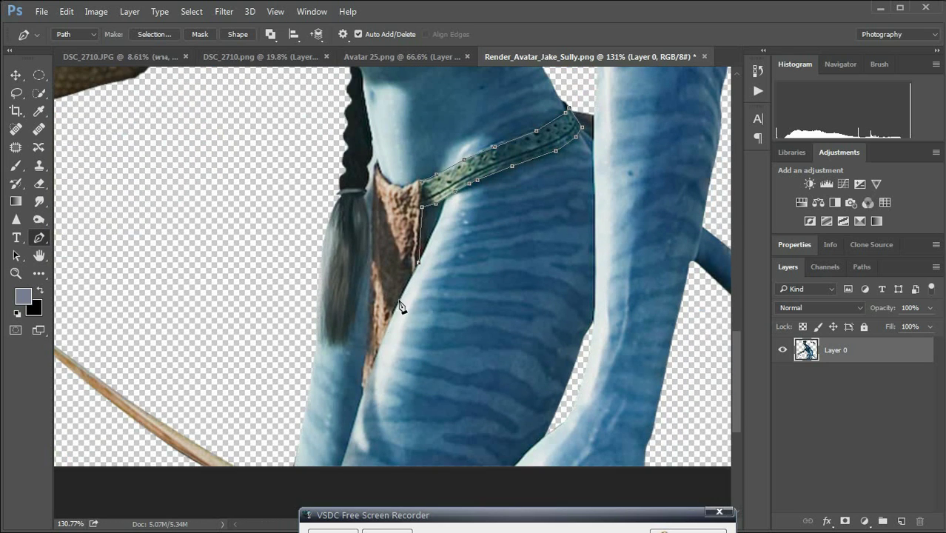
right_click(410, 199)
left_click(444, 348)
key("Return")
Drag the belt selection into the boy's document and raise its layer in the stack.
key("v")
left_click_drag(481, 163, 415, 313)
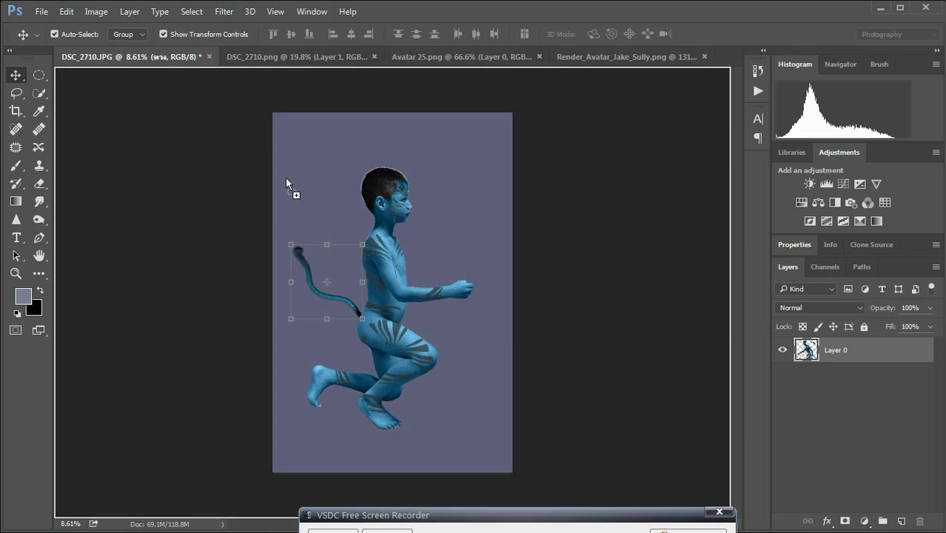
key("ctrl+t")
key("Escape")
key("ctrl+bracketright")
key("ctrl+bracketright")
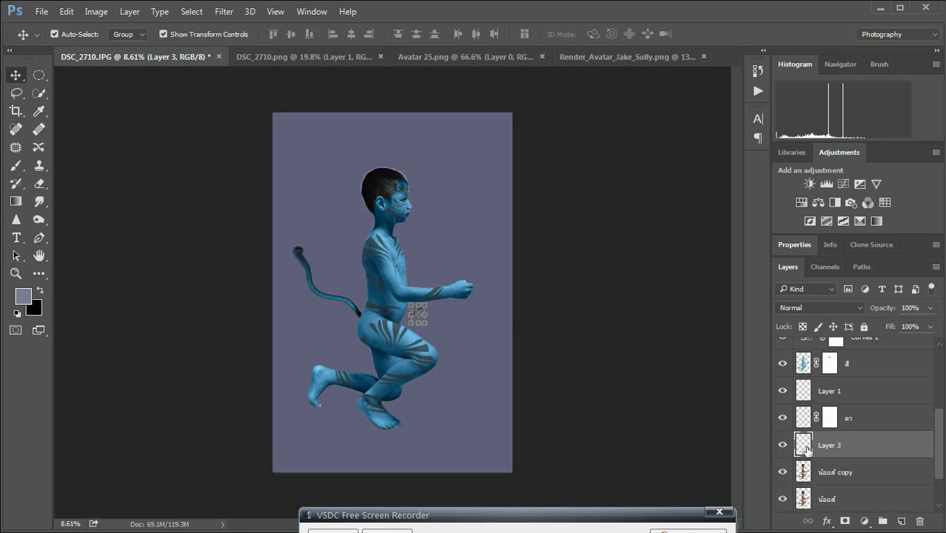
Enlarge the belt and flip it horizontally.
key("ctrl+t")
left_click_drag(421, 336, 460, 363)
right_click(444, 335)
left_click(483, 293)
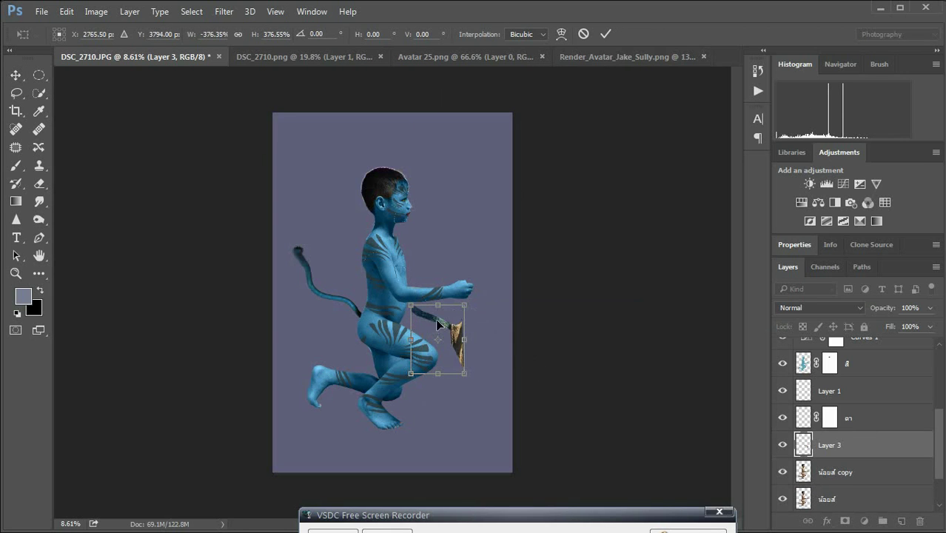
scroll(386, 325, "up", 5)
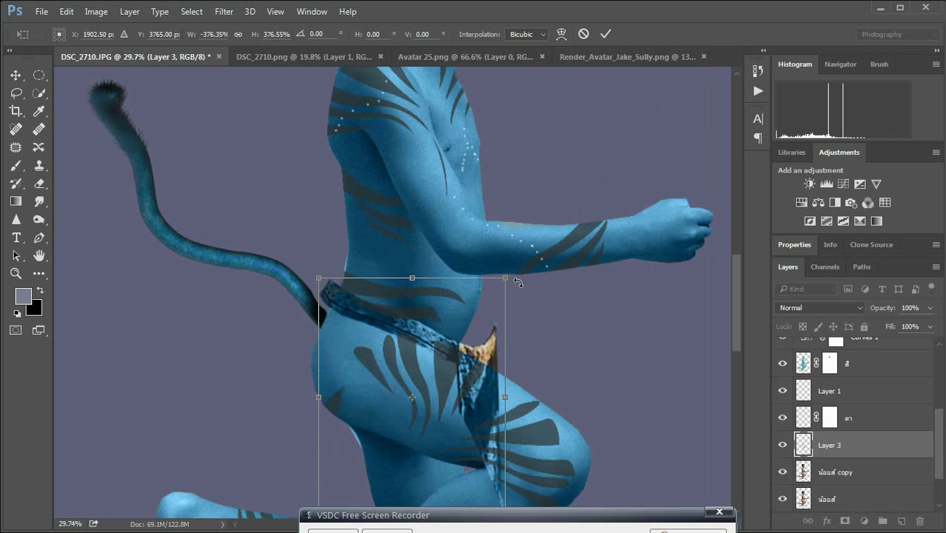
scroll(517, 282, "down", 3)
left_click_drag(505, 405, 469, 331)
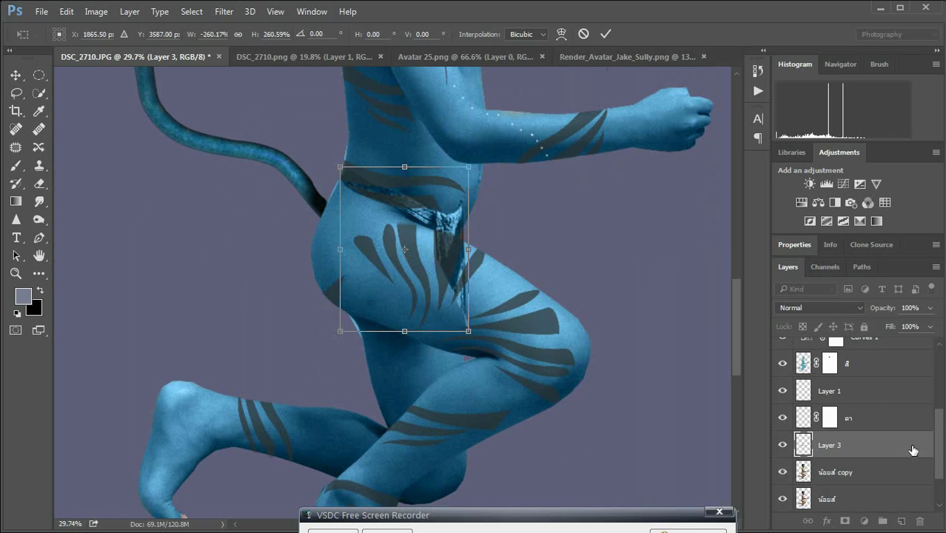
key("Return")
Move the belt layer to the top and taper its right side with Perspective.
scroll(859, 385, "up", 5)
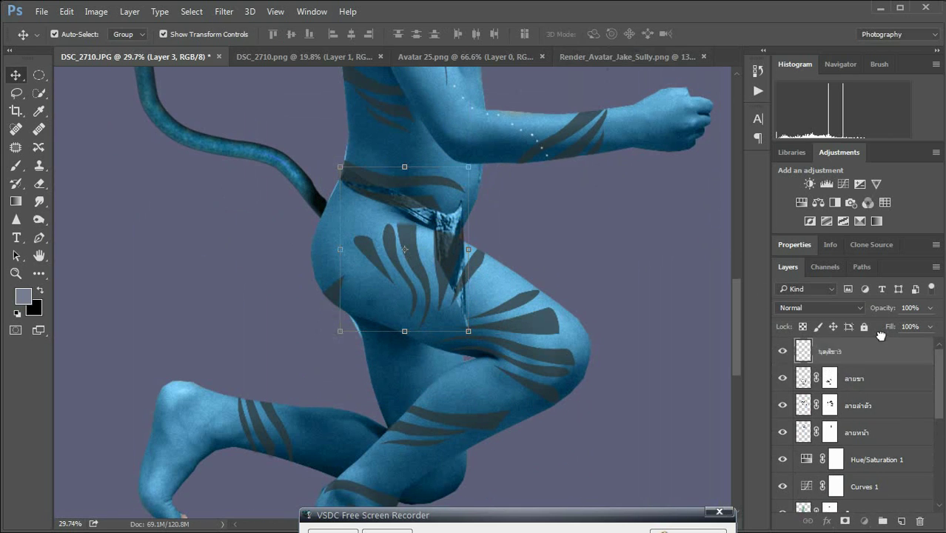
left_click_drag(444, 200, 455, 222)
right_click(455, 225)
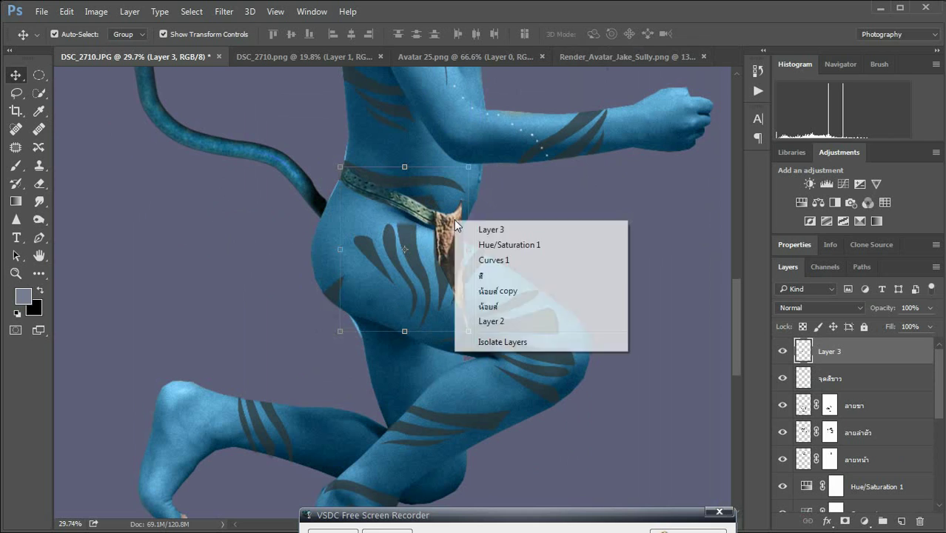
key("Escape")
key("ctrl+t")
right_click(433, 231)
left_click(490, 323)
mouse_move(468, 167)
left_mouse_down()
mouse_move(478, 173)
mouse_move(438, 201)
left_mouse_up()
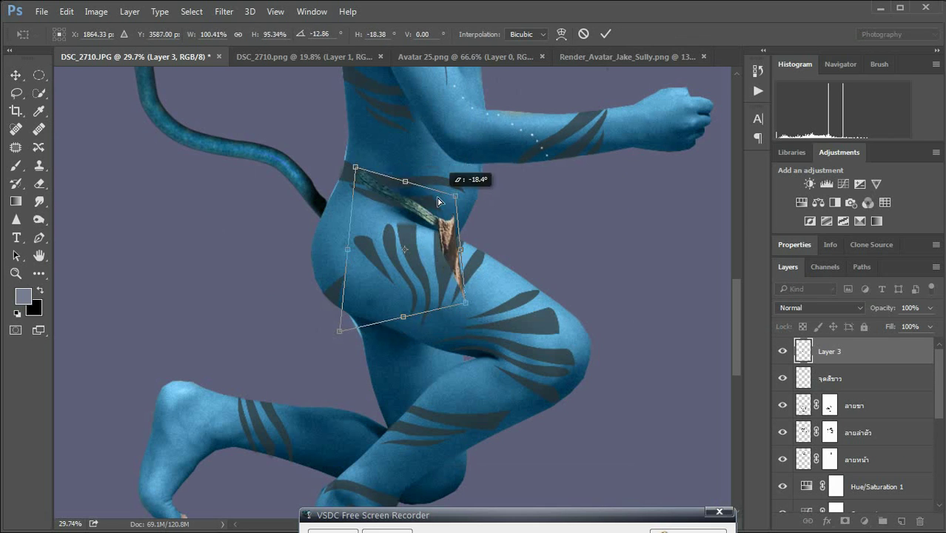
key("Return")
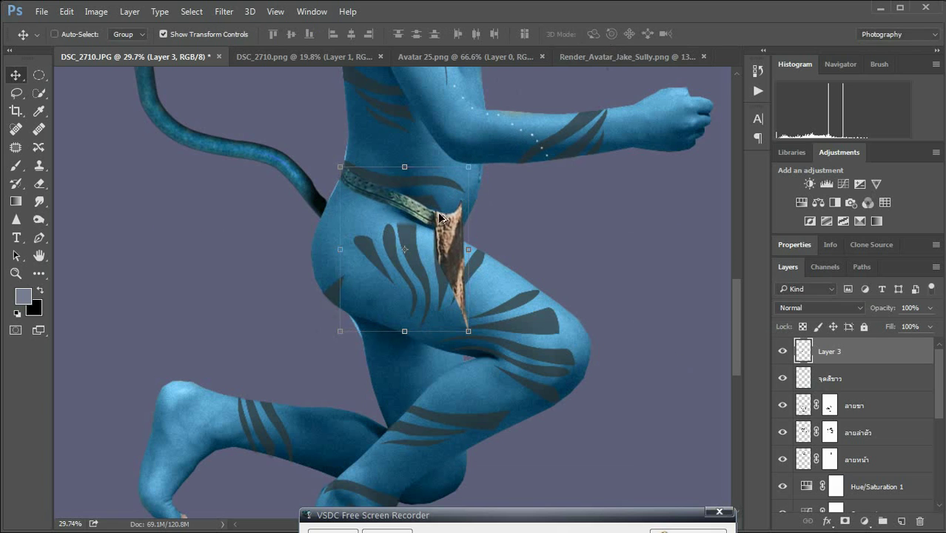
Skew the belt's right end down along the boy's hip.
right_click(450, 219)
key("Escape")
key("ctrl+t")
left_click(490, 323)
left_click_drag(469, 167, 432, 208)
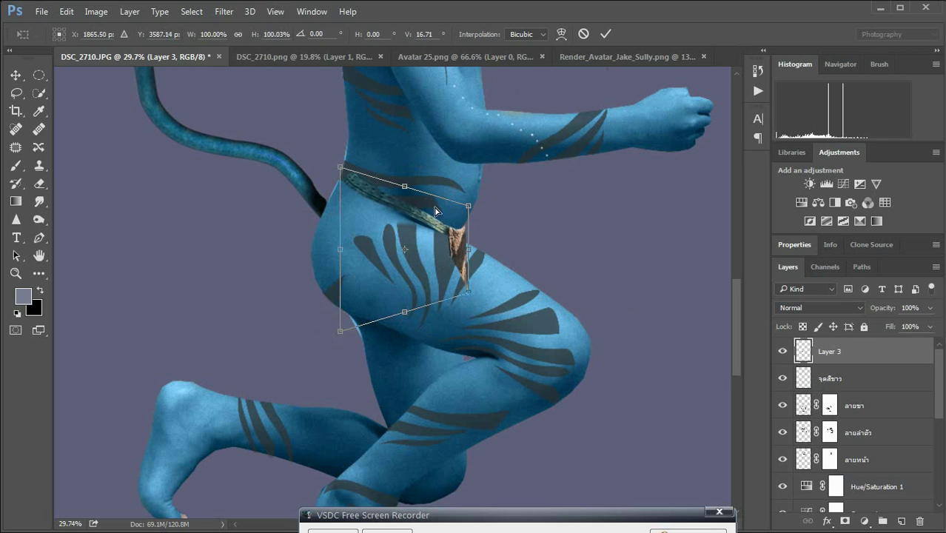
left_click(605, 34)
key("ctrl+t")
right_click(337, 185)
left_click(362, 281)
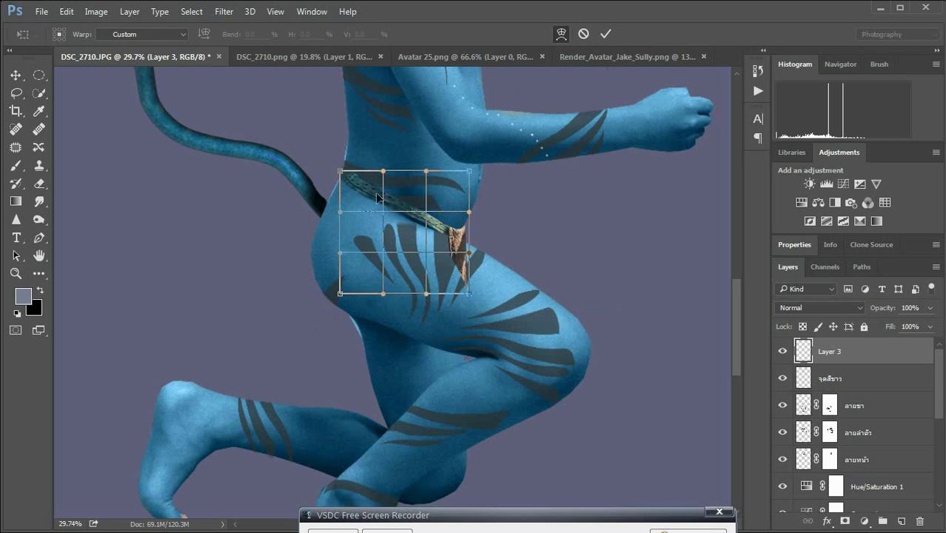
Commit the belt warp, add a layer mask, and set the brush size to 55.
left_click(606, 34)
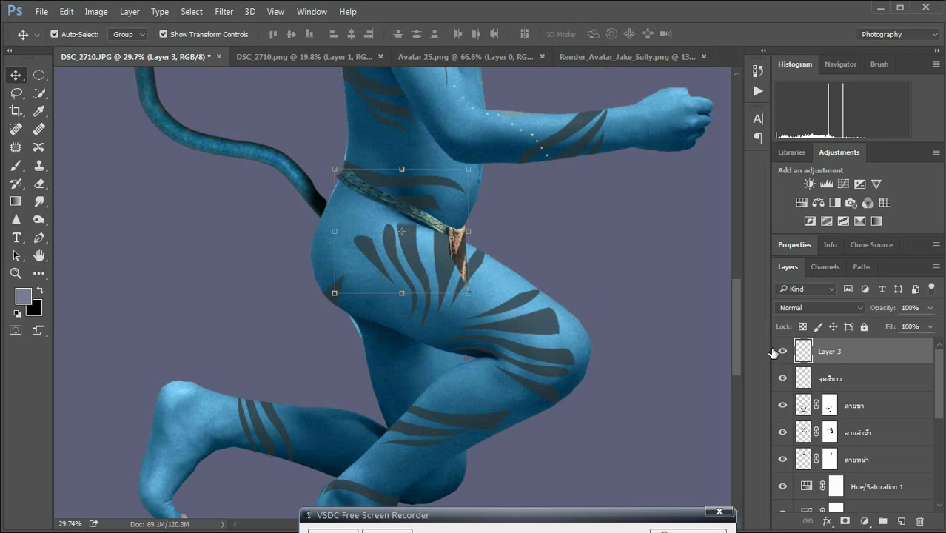
left_click(844, 521)
key("b")
scroll(496, 297, "up", 2)
right_click(497, 296)
right_click(292, 132)
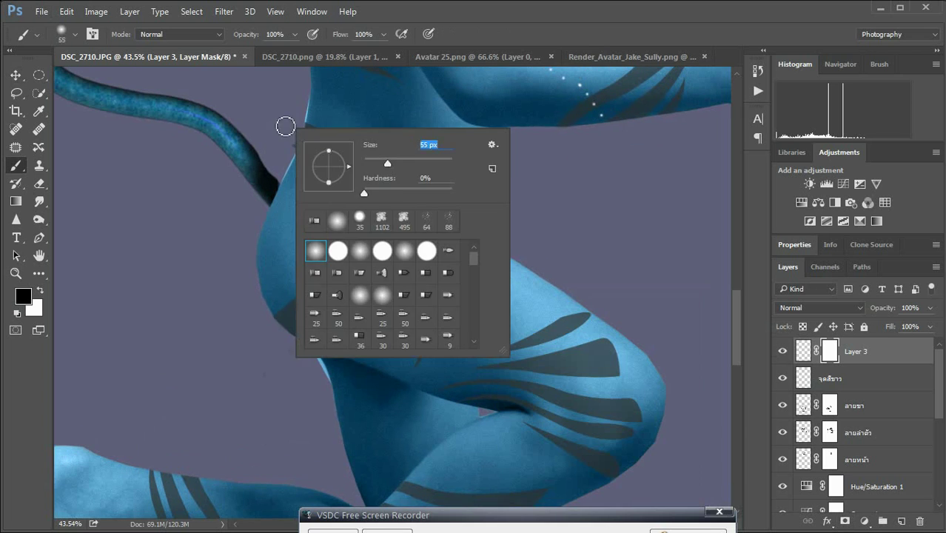
type("55")
key("Return")
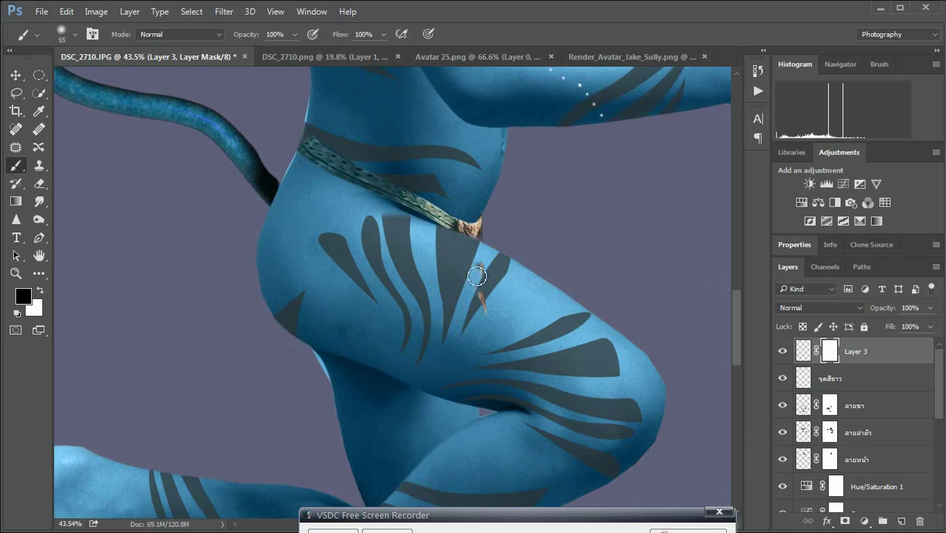
Warp the belt's corner and edge to the waist curve, checking the Jake Sully render.
key("ctrl+t")
mouse_move(290, 138)
left_mouse_down()
mouse_move(302, 130)
mouse_move(299, 147)
left_mouse_up()
left_click_drag(411, 194, 416, 207)
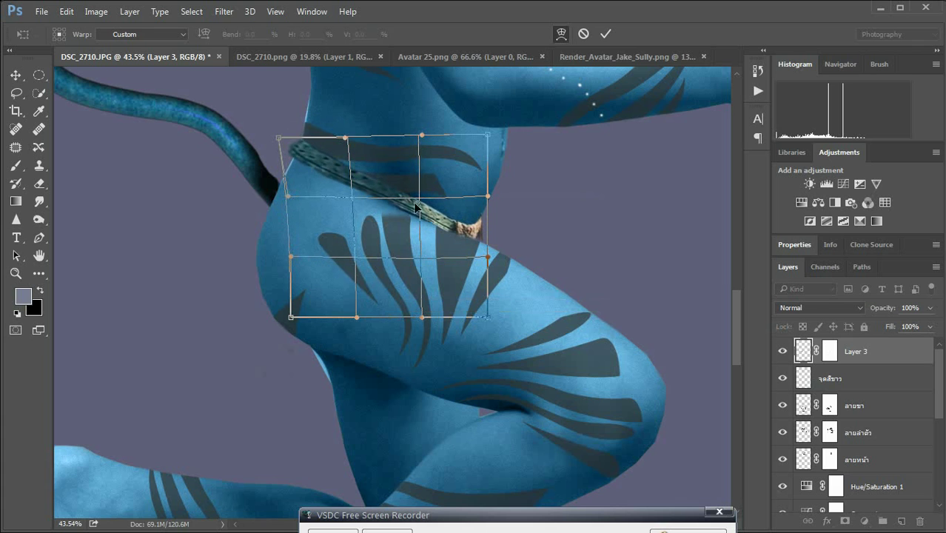
left_click(606, 33)
left_click(622, 56)
left_click(134, 56)
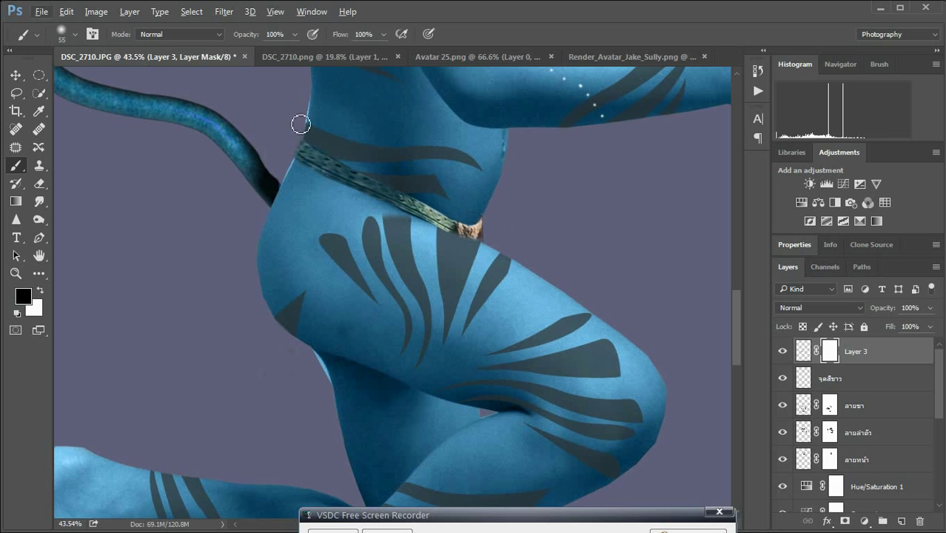
key("ctrl+0")
scroll(296, 223, "up", 3)
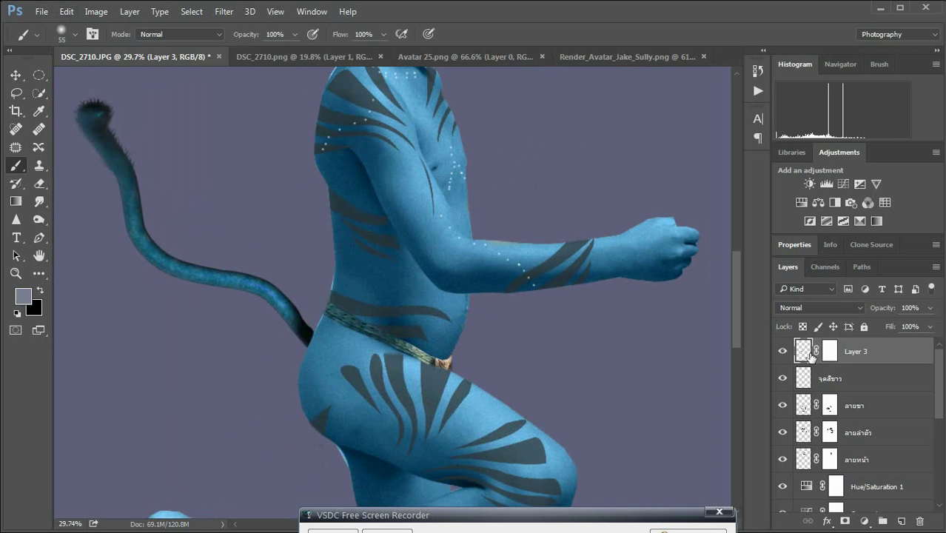
Inspect Brightness/Contrast and dismiss it without changes.
left_click(96, 11)
left_click(282, 47)
key("Return")
Rename the belt layer to กกน.
key("ctrl+0")
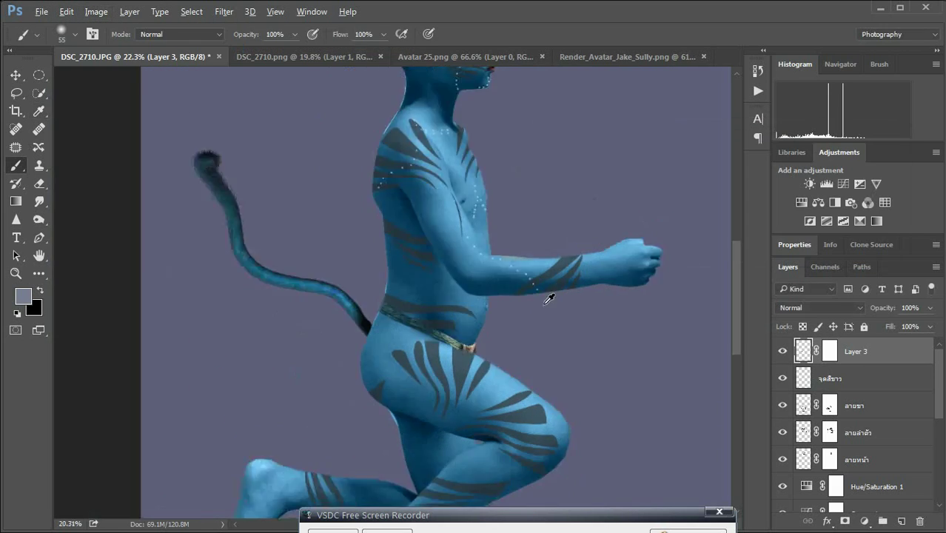
scroll(589, 324, "up", 3)
key("ctrl+0")
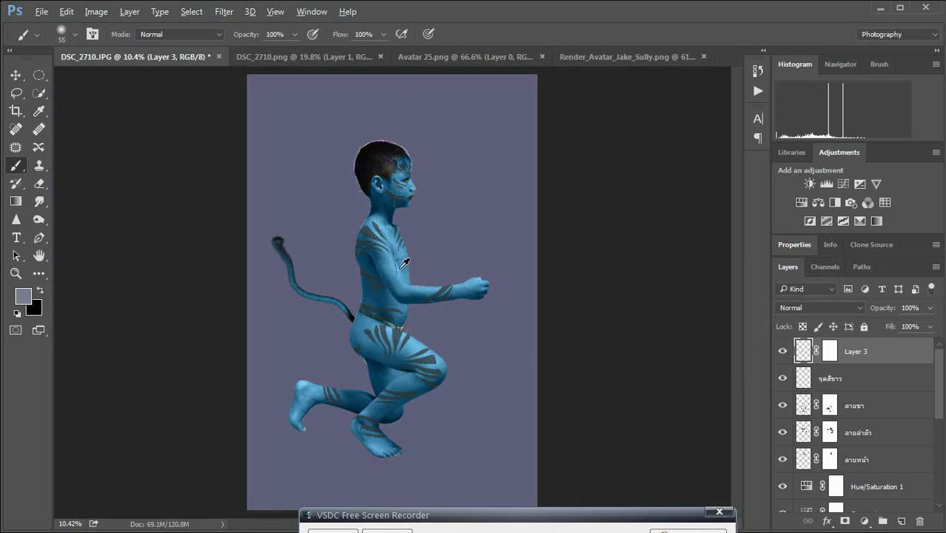
scroll(590, 323, "up", 1)
type("กกน")
key("Return")
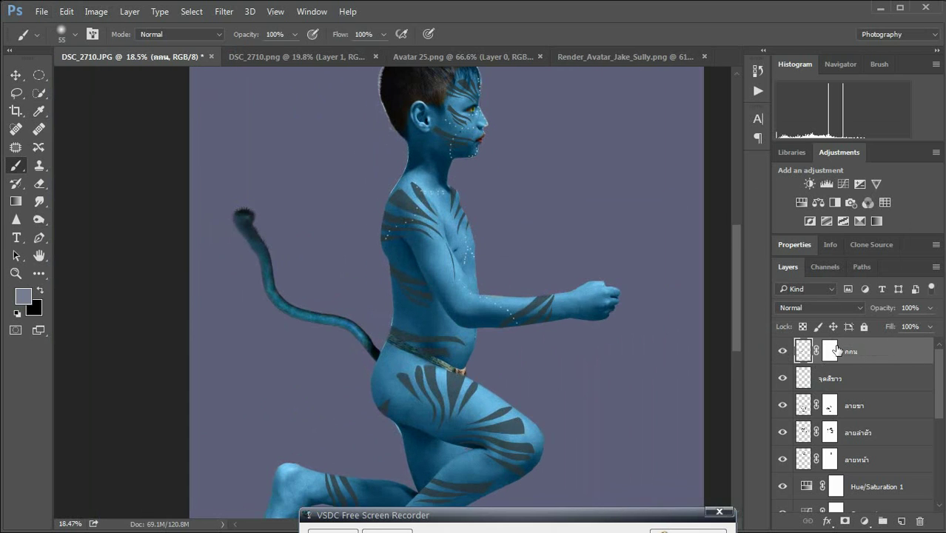
Toggle the ส and body layers' visibility to compare, then select the body copy layer.
scroll(465, 296, "down", 3)
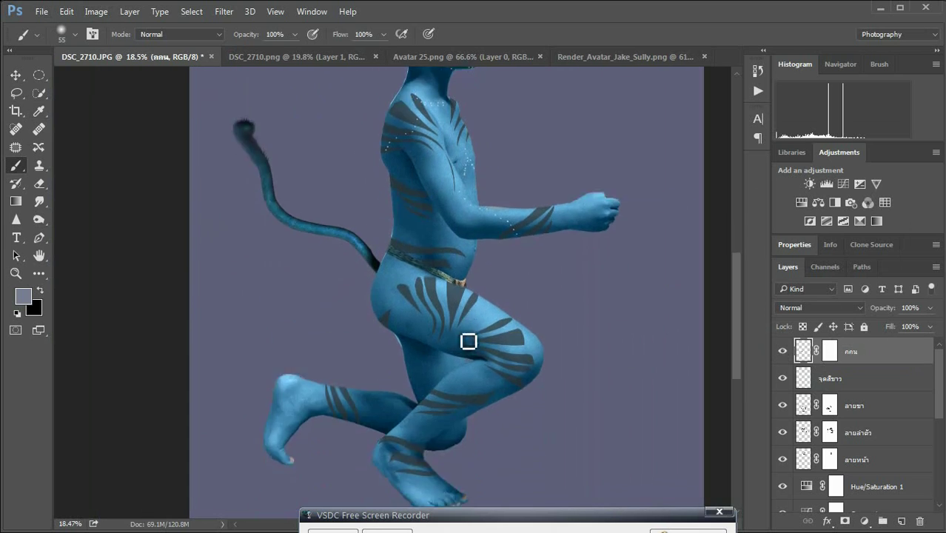
scroll(402, 241, "up", 2)
scroll(792, 379, "down", 3)
left_click(784, 378)
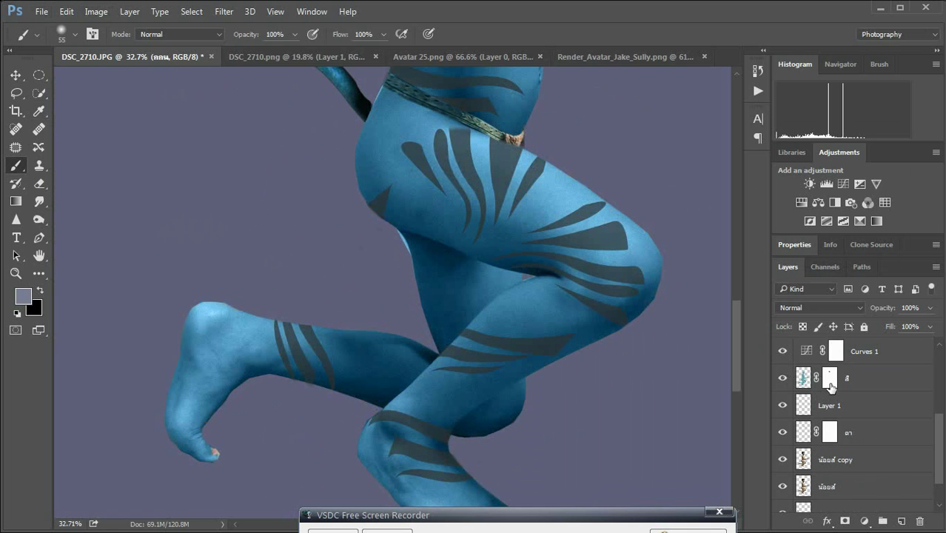
scroll(790, 382, "down", 2)
left_click(783, 500)
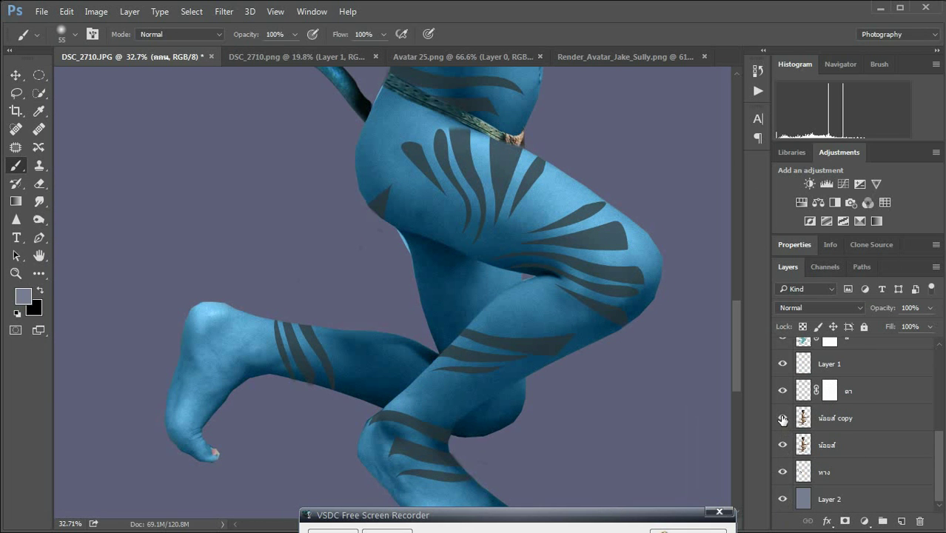
left_click(809, 422)
scroll(372, 378, "up", 3)
Add a mask to the body copy layer, reset colours, then undo the mask.
left_click(845, 521)
key("d")
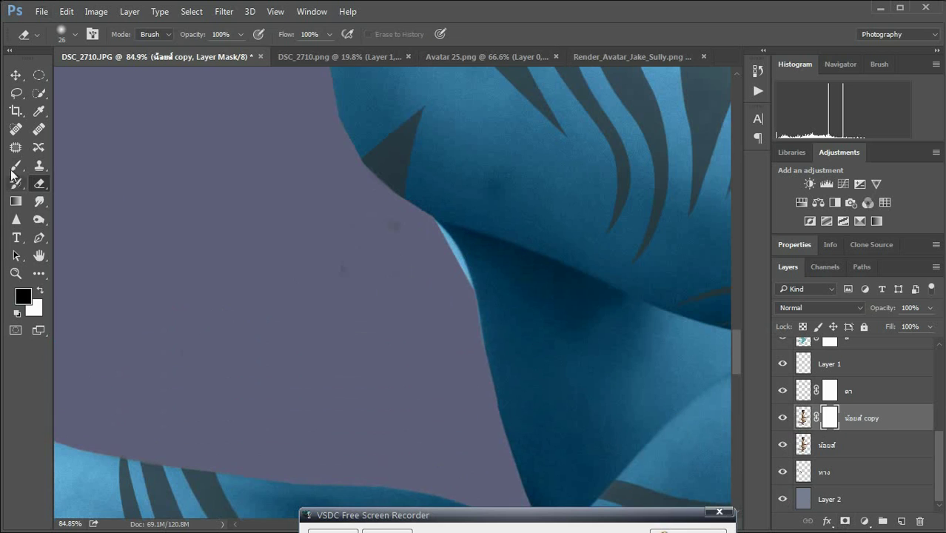
right_click(502, 275)
key("Return")
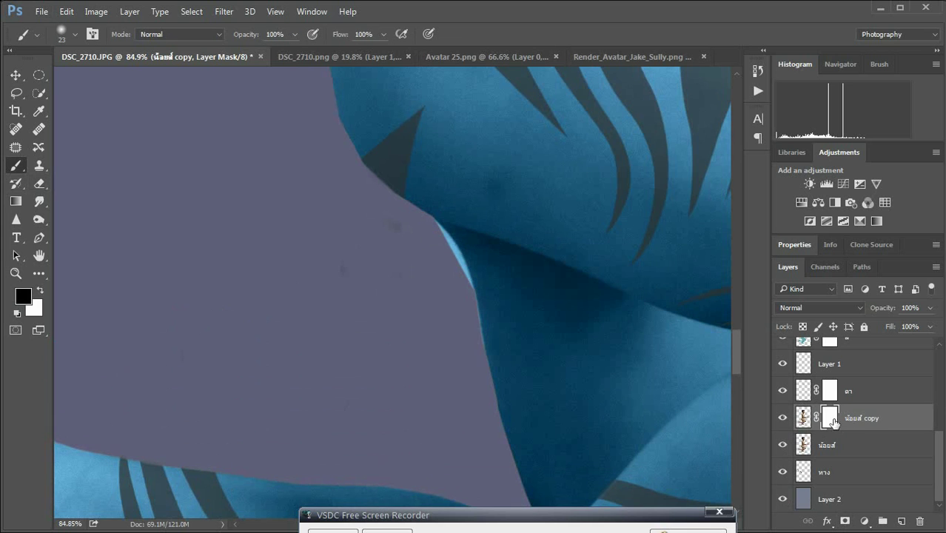
key("ctrl+z")
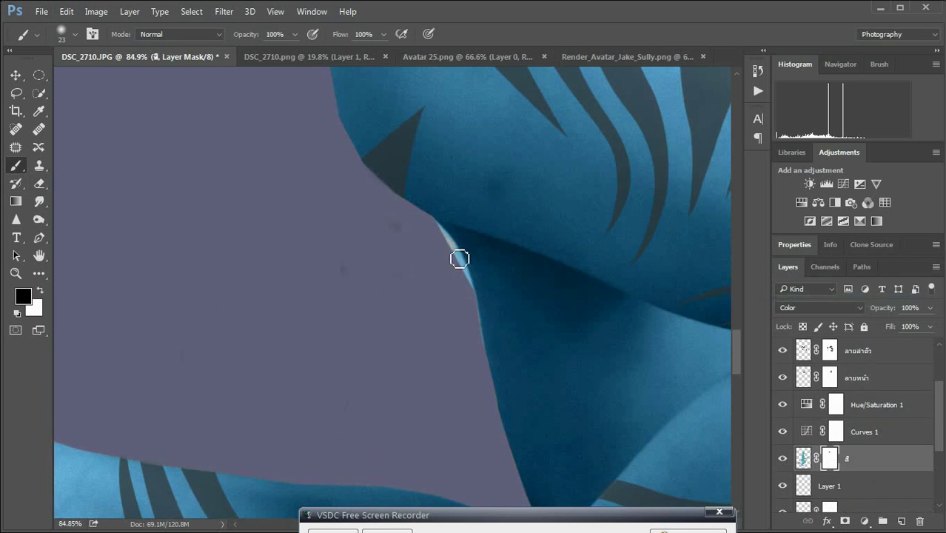
Switch to the Eraser and work between the main body and body copy layers.
scroll(517, 369, "down", 2)
scroll(862, 436, "down", 3)
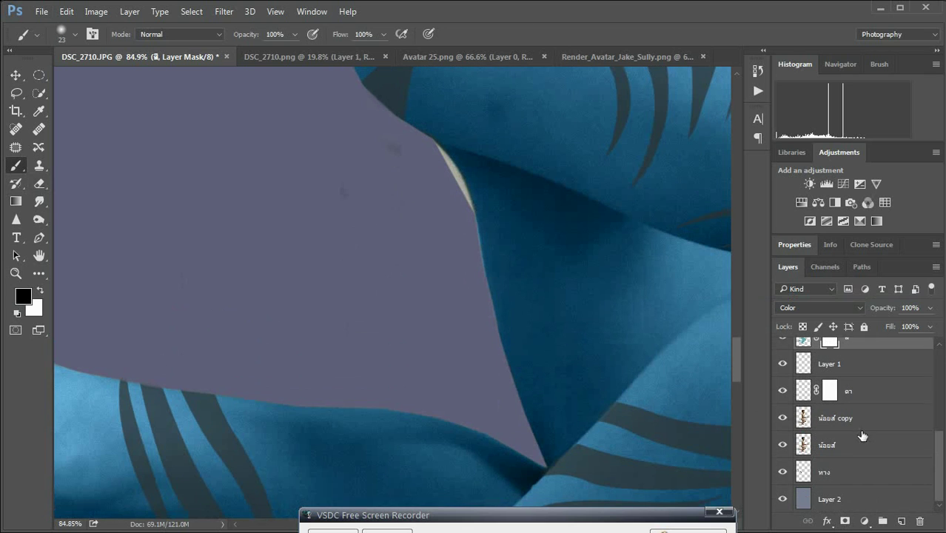
left_click(837, 445)
left_click(40, 185)
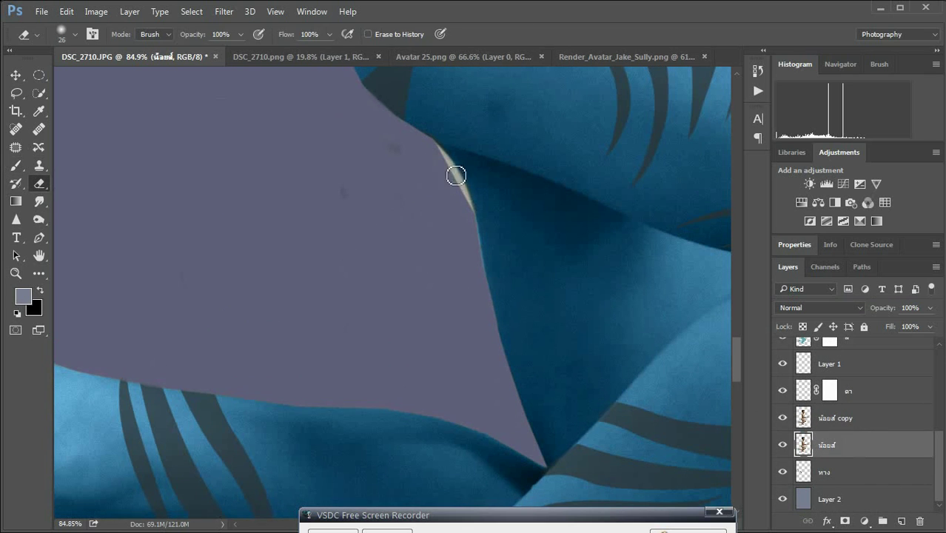
left_click(806, 419)
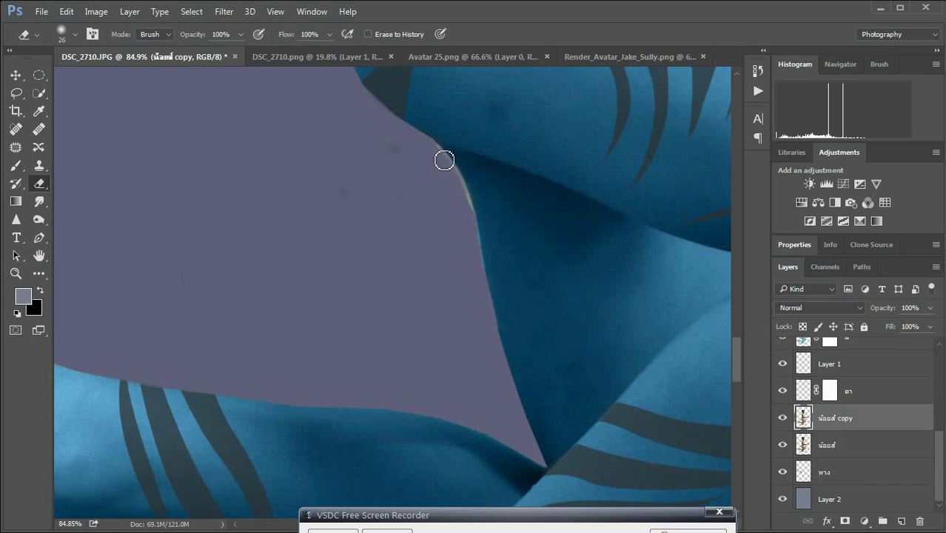
left_click(822, 445)
scroll(424, 148, "up", 2)
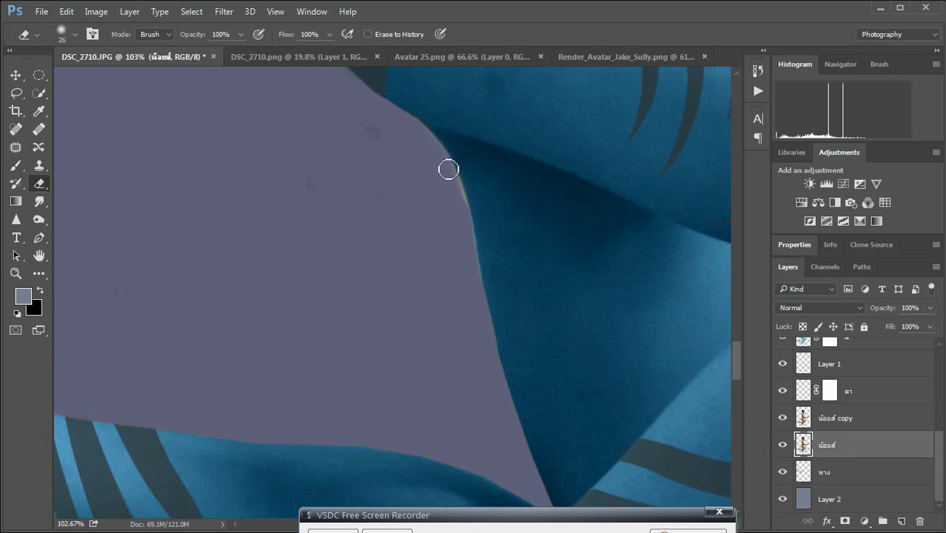
scroll(639, 352, "down", 5)
scroll(491, 139, "up", 4)
scroll(570, 289, "up", 1)
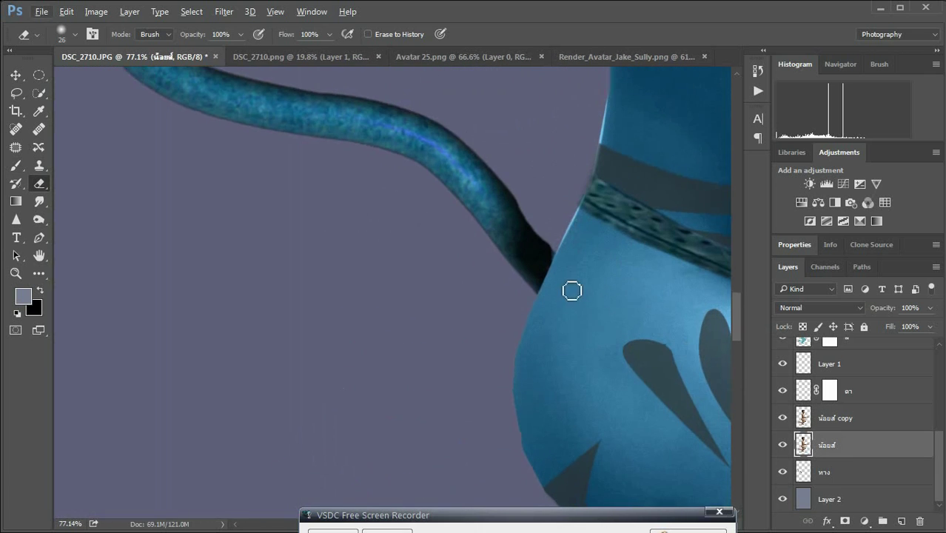
scroll(852, 414, "up", 1)
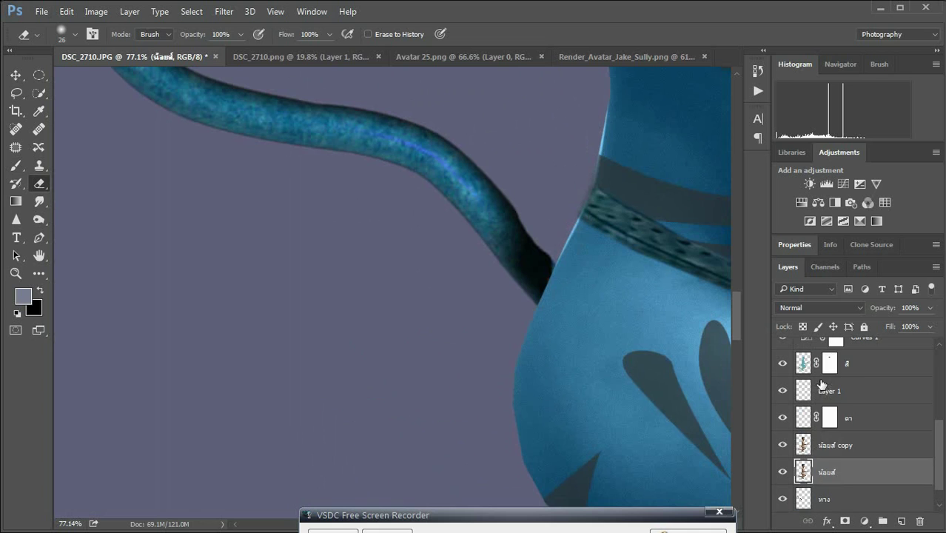
On the สี layer, sample the boy's blue skin as the brush colour and target its mask.
left_click(806, 364)
key("b")
left_click(24, 296)
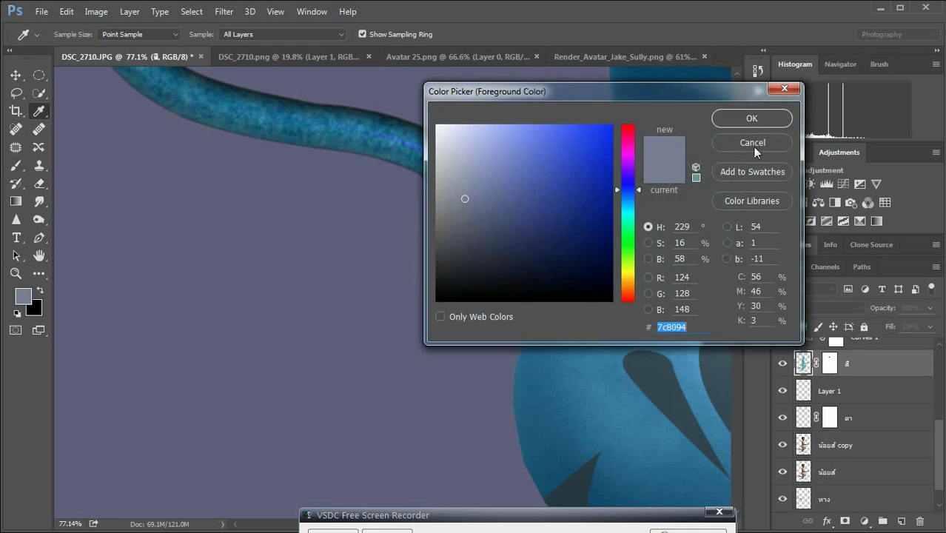
left_click(605, 381)
key("Return")
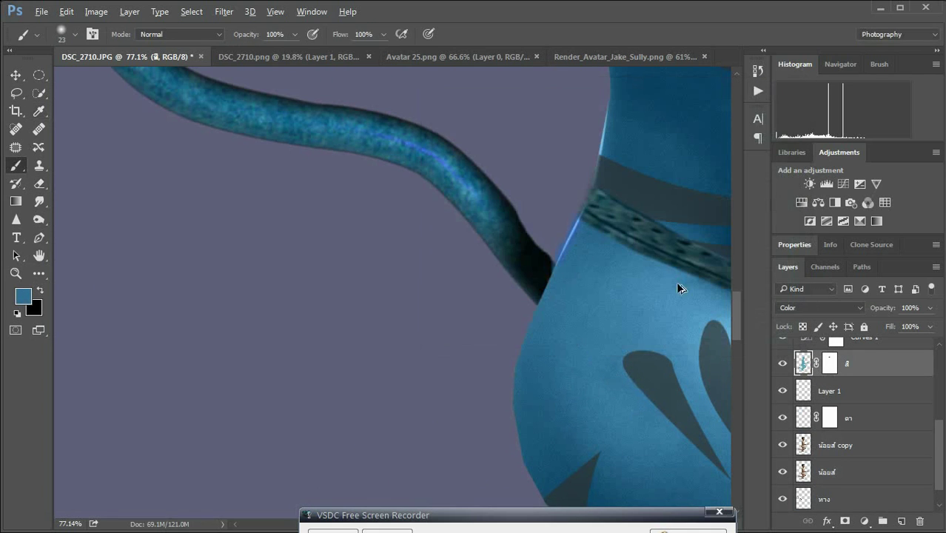
left_click(831, 363)
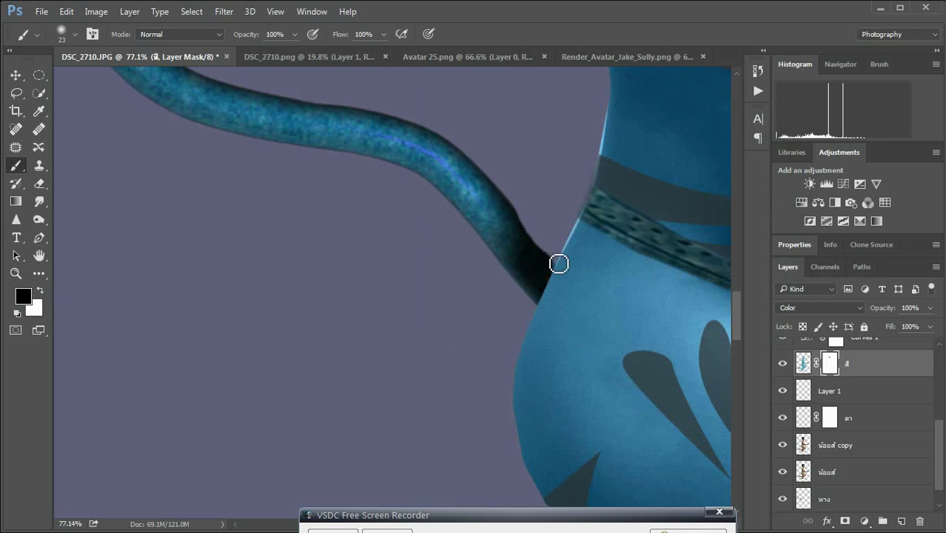
Erase the pale waist fringe on the body layers, then select the belt layer's mask.
scroll(859, 414, "down", 1)
left_click(827, 445)
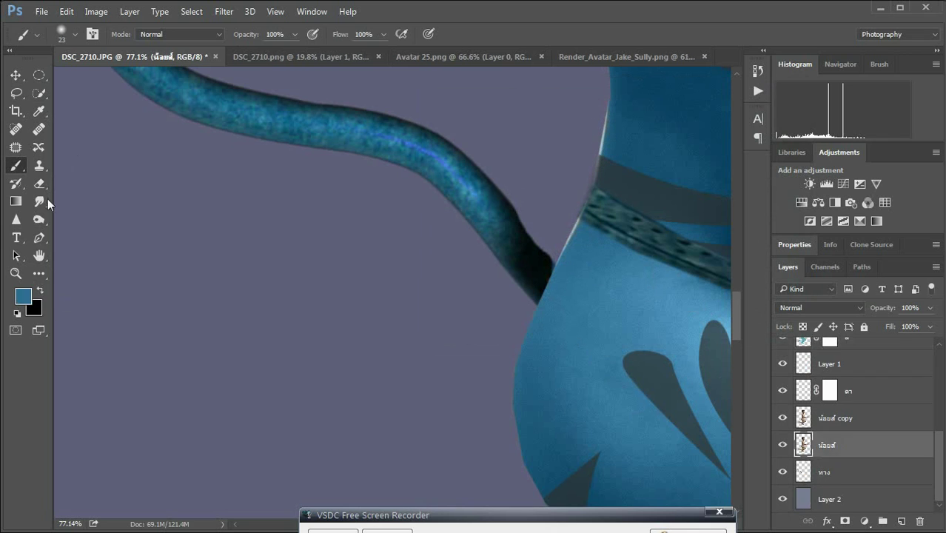
key("e")
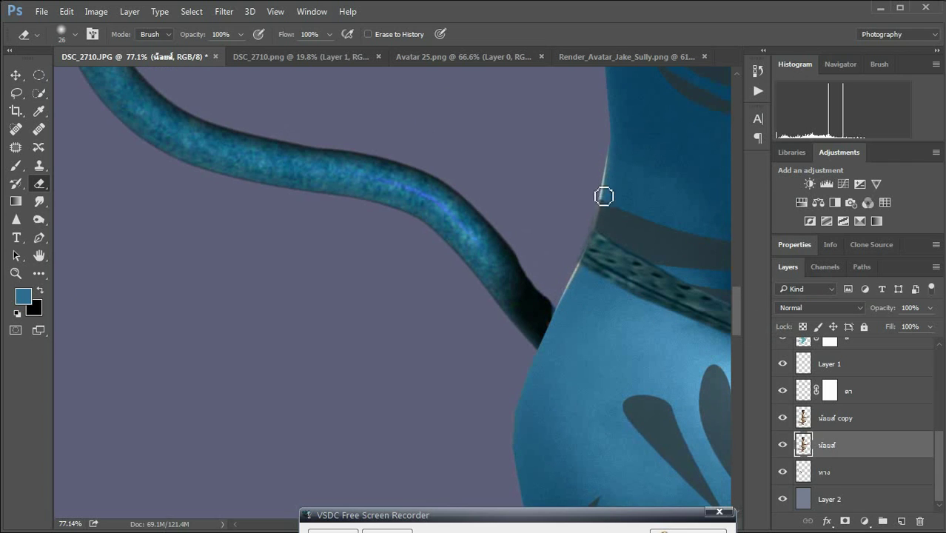
left_click(804, 419)
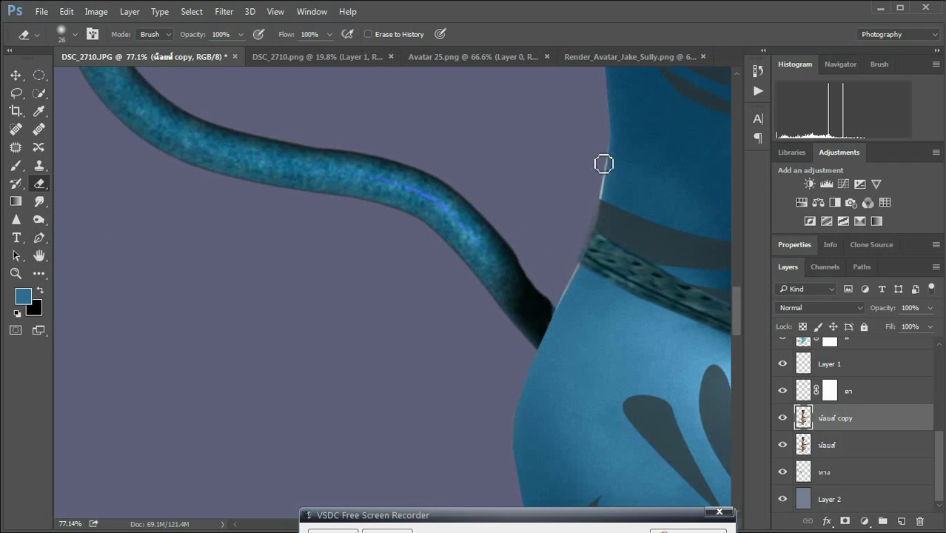
scroll(851, 415, "up", 3)
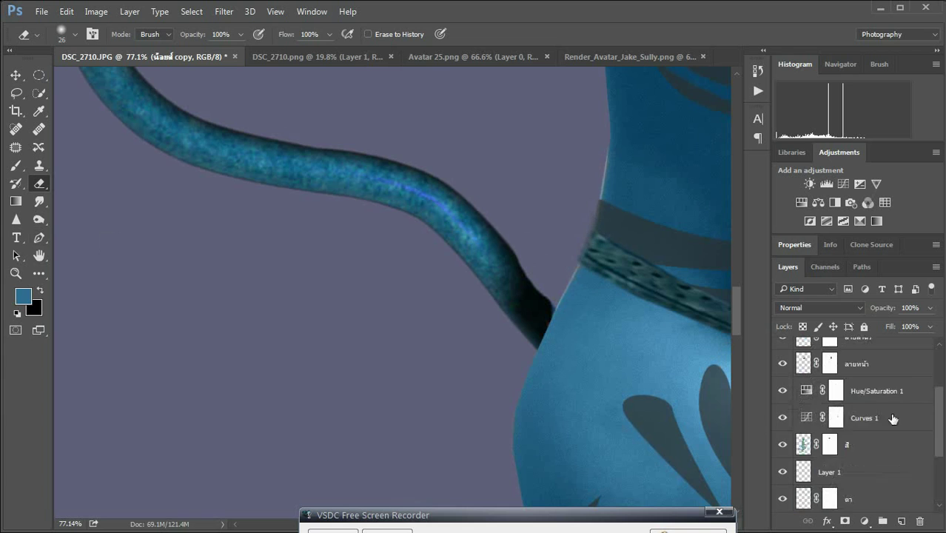
scroll(851, 415, "up", 3)
left_click(829, 351)
Select the body stripes mask, flick the purple background's visibility, and pick the original boy layer.
key("b")
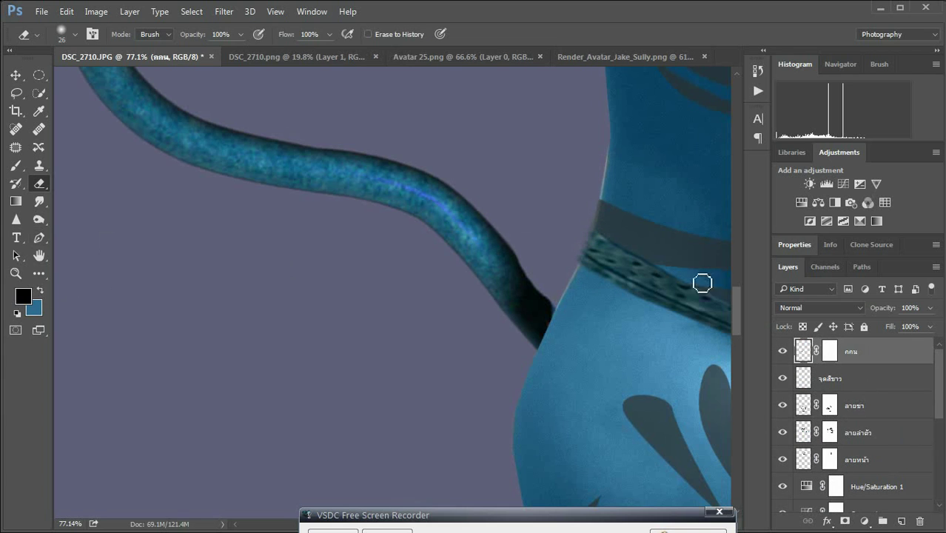
scroll(577, 267, "up", 1)
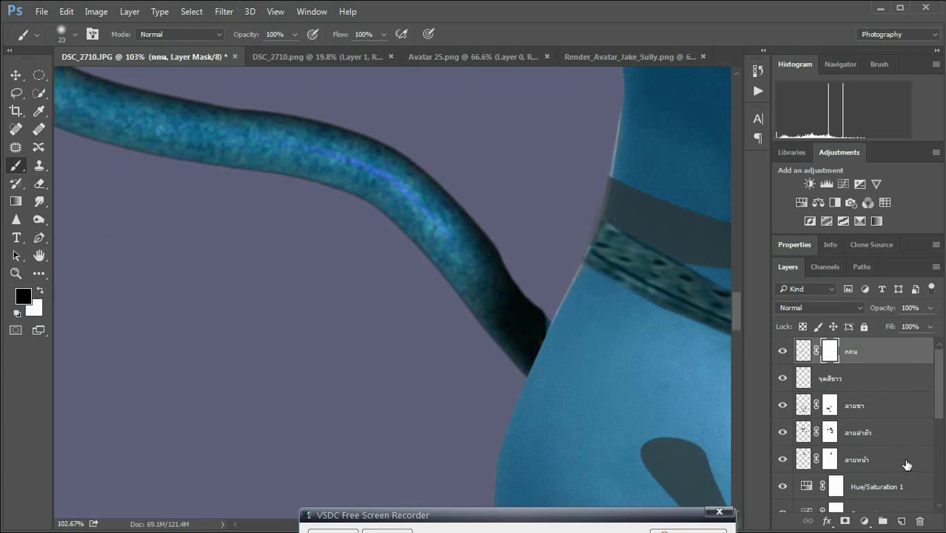
left_click(830, 433)
scroll(589, 241, "down", 3)
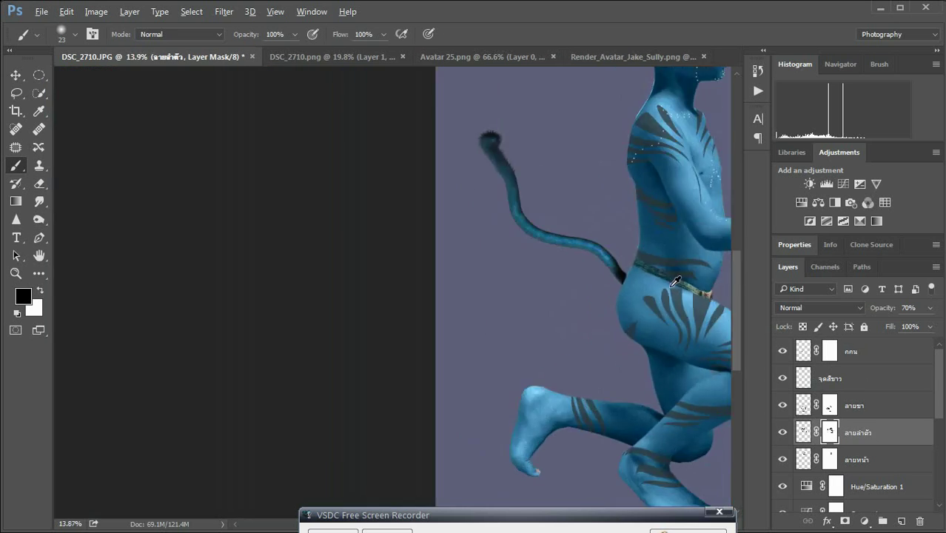
scroll(444, 237, "up", 3)
scroll(340, 238, "up", 3)
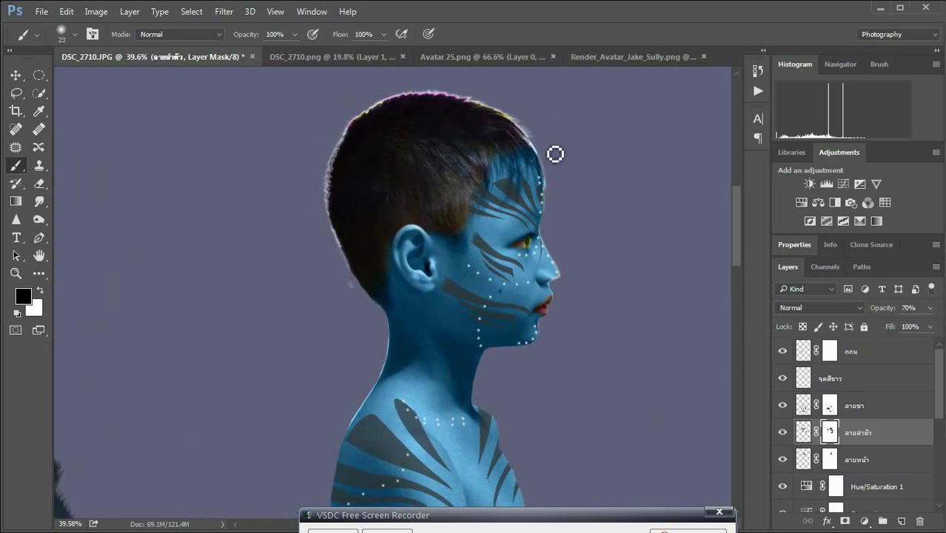
scroll(940, 418, "down", 5)
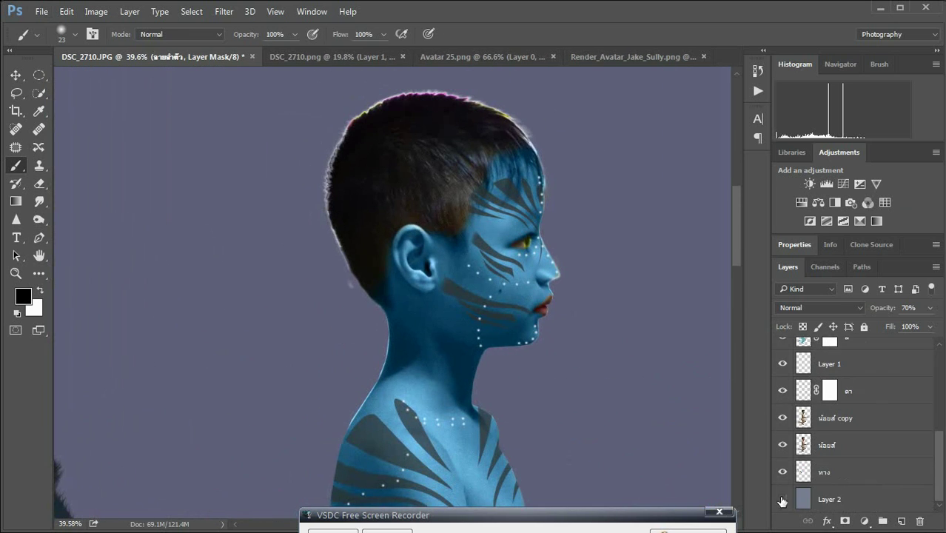
left_click(782, 500)
left_click(782, 500)
left_click(903, 444)
Delete the original boy layer.
left_click(890, 425, "shift")
right_click(899, 437)
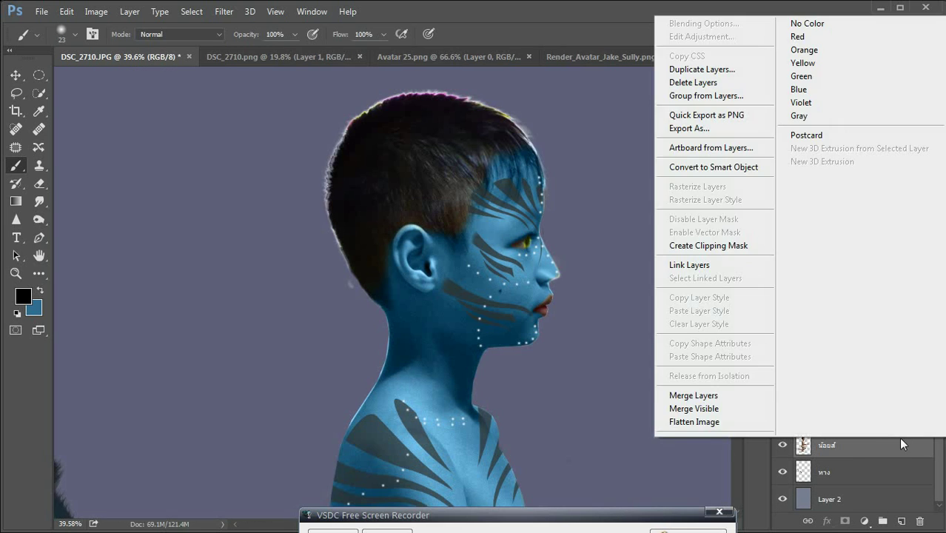
left_click(722, 392)
scroll(467, 243, "up", 1)
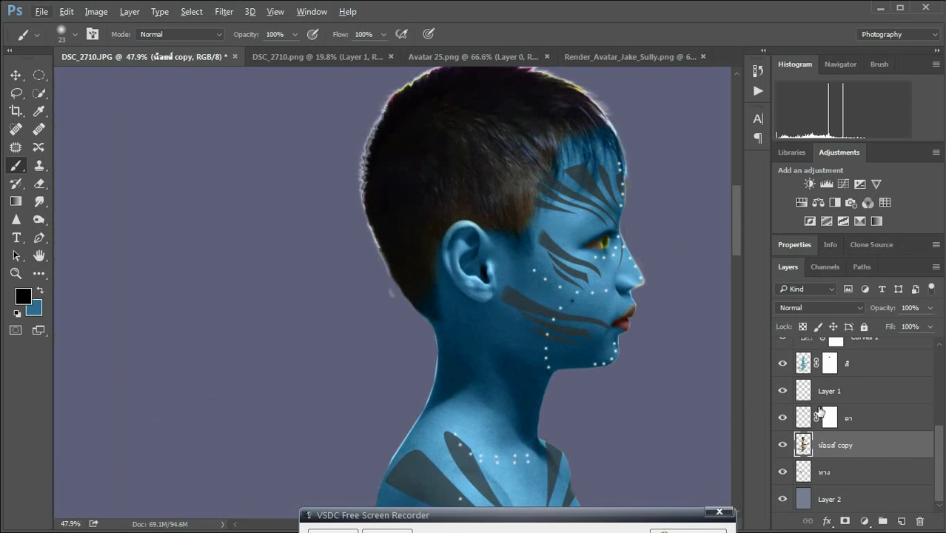
Erase the light halo along the top edge of the boy's hair.
left_click(39, 183)
scroll(425, 335, "up", 3)
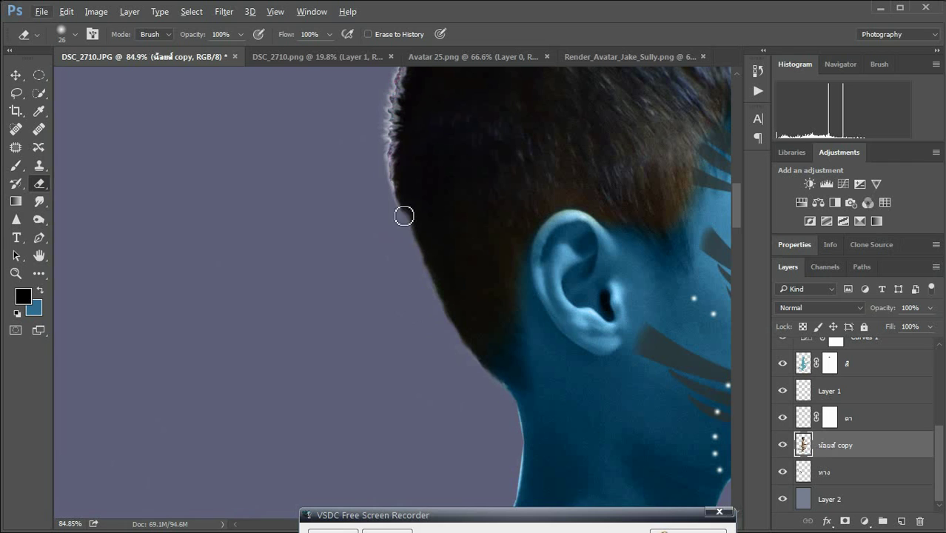
scroll(393, 208, "up", 3)
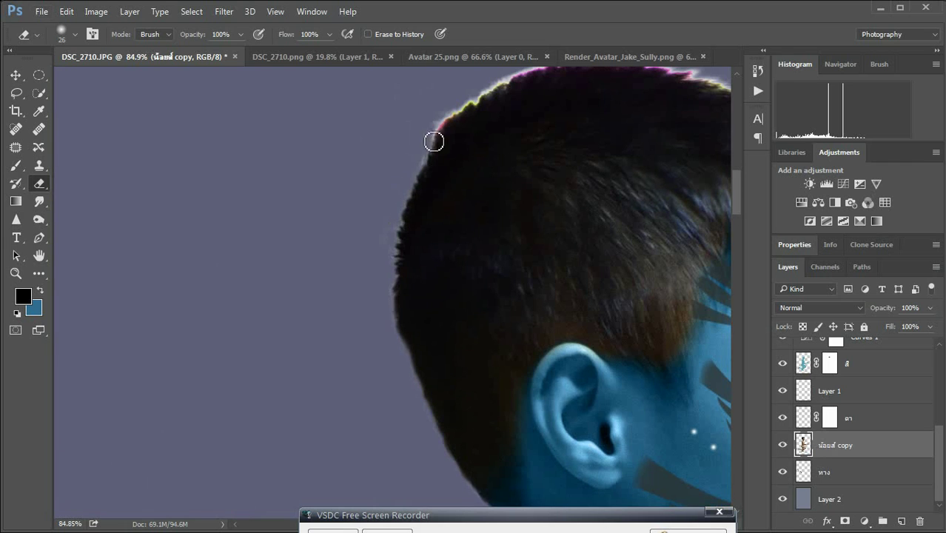
scroll(518, 188, "up", 2)
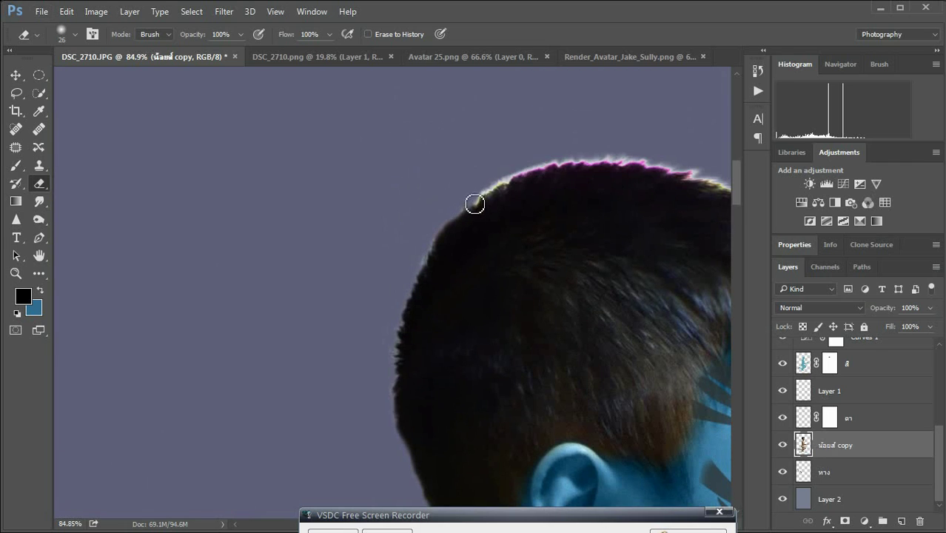
scroll(661, 364, "down", 2)
scroll(649, 363, "down", 6)
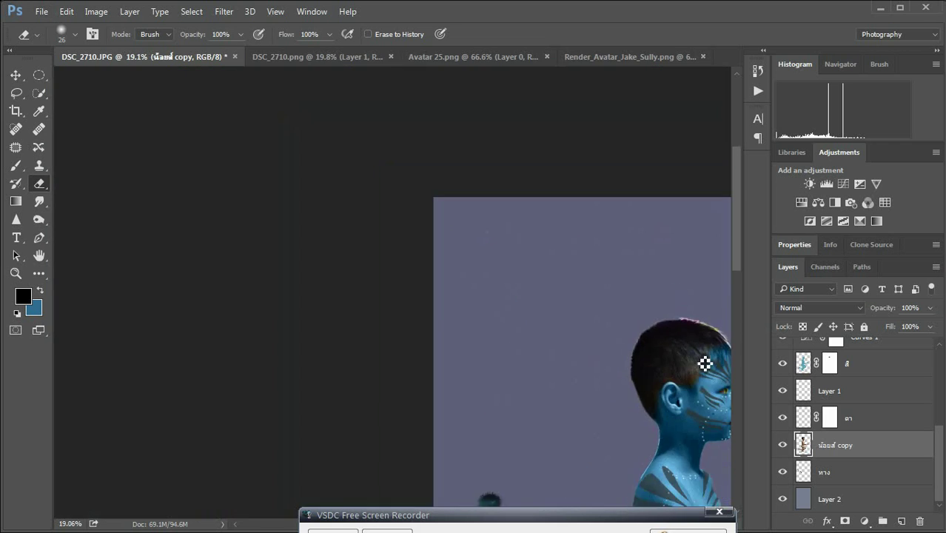
scroll(425, 167, "up", 5)
scroll(383, 154, "up", 3)
mouse_move(375, 151)
left_mouse_down()
mouse_move(518, 185)
mouse_move(598, 237)
mouse_move(633, 270)
mouse_move(707, 397)
left_mouse_up()
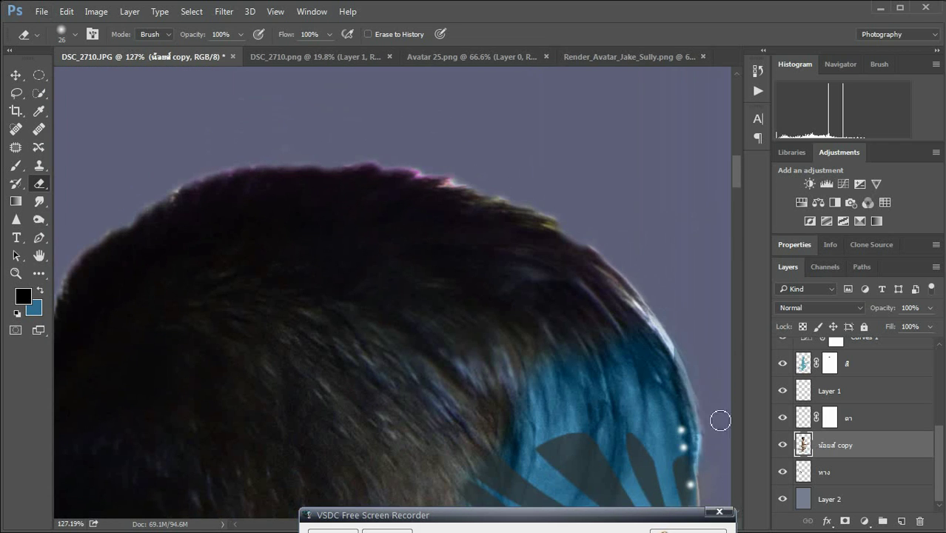
Erase the bright fringe along the boy's neck edge.
scroll(460, 89, "down", 2)
scroll(285, 269, "down", 2)
scroll(324, 251, "up", 3)
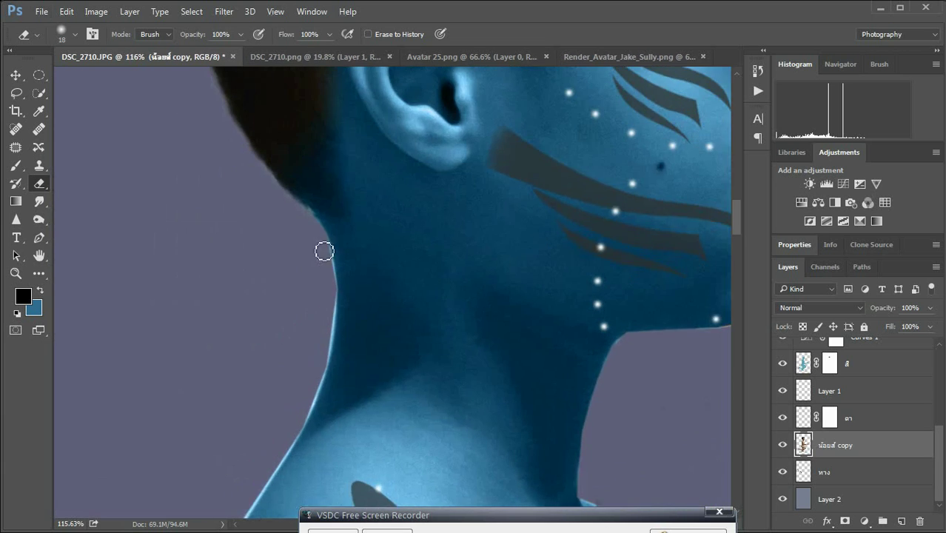
scroll(324, 252, "up", 2)
scroll(338, 373, "down", 3)
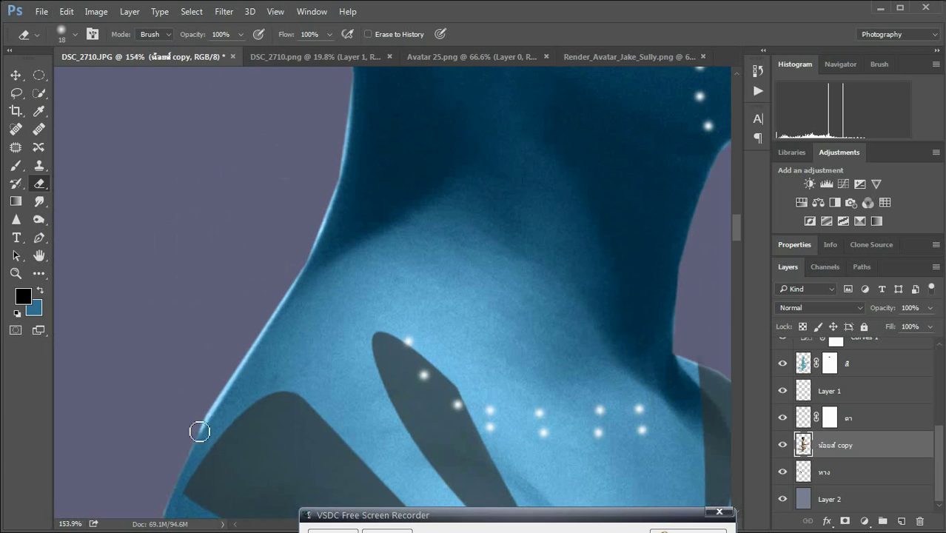
scroll(269, 281, "up", 1)
scroll(311, 241, "up", 1)
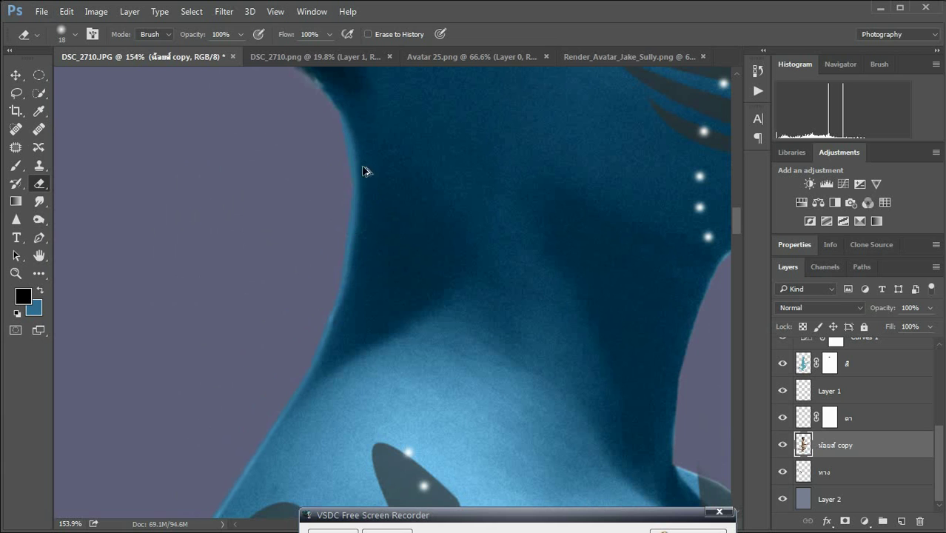
left_click_drag(328, 326, 343, 150)
scroll(570, 319, "down", 5)
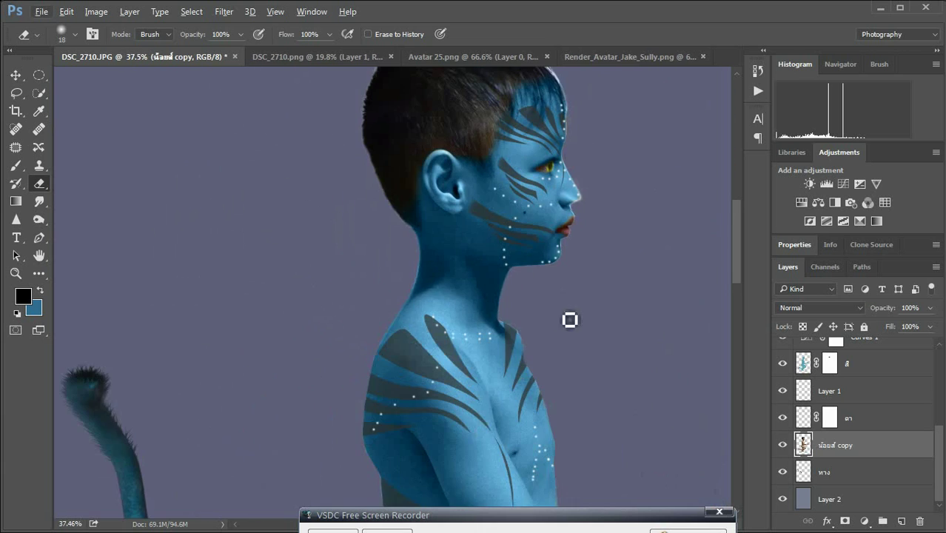
scroll(577, 233, "up", 3)
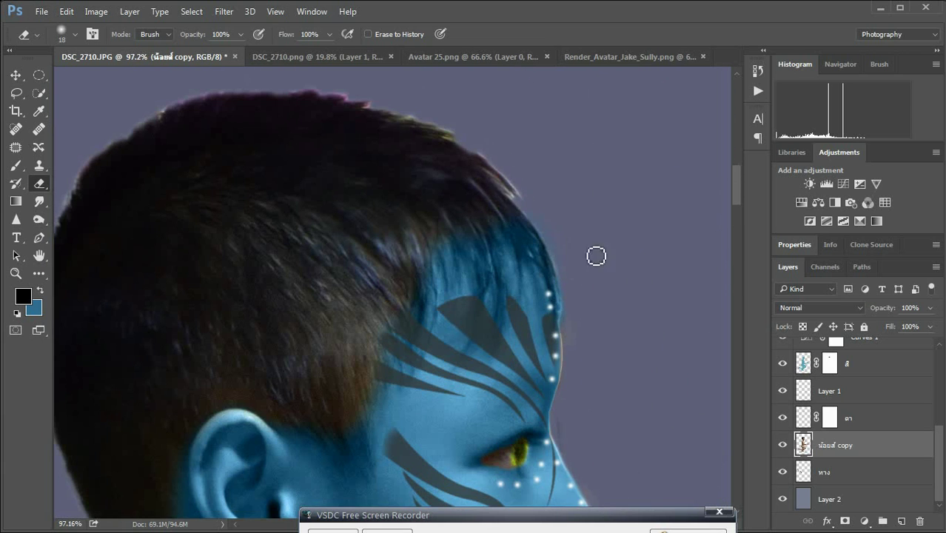
key("shift+r")
Reduce the Smudge brush size to 63 px.
right_click(437, 185)
left_click_drag(435, 184, 430, 184)
key("Return")
scroll(429, 183, "down", 3)
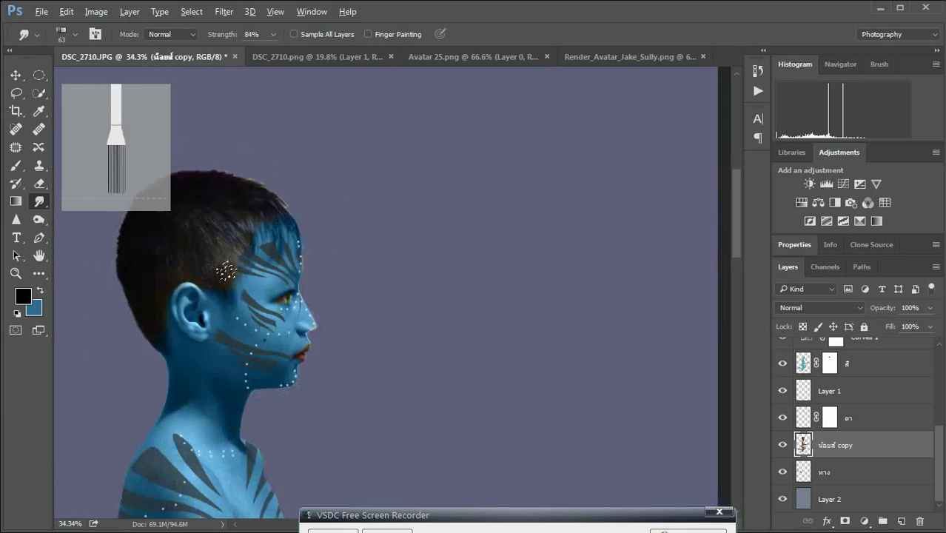
scroll(430, 178, "up", 4)
scroll(237, 259, "down", 5)
scroll(428, 148, "up", 4)
scroll(428, 148, "up", 3)
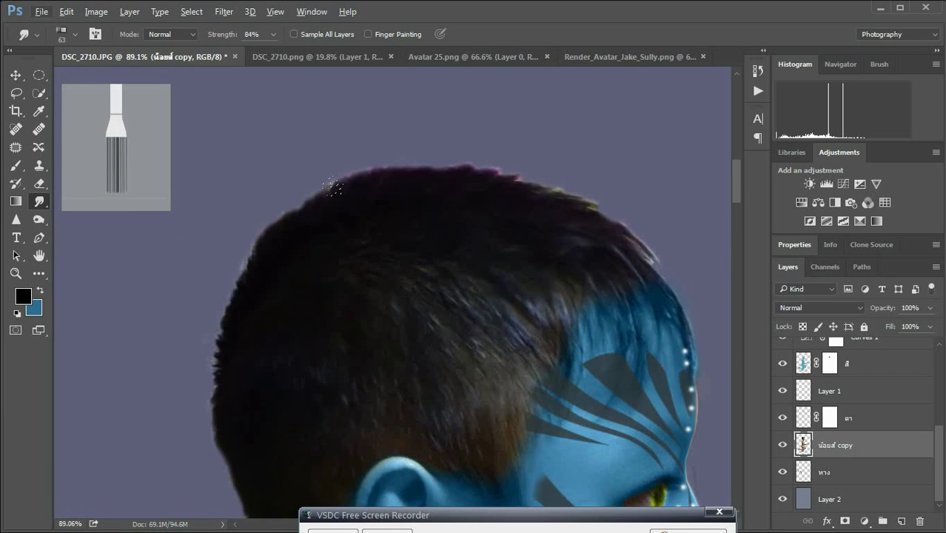
Smudge the boy's upper hair edge outward into soft wispy strands.
mouse_move(344, 176)
left_mouse_down()
mouse_move(459, 166)
mouse_move(655, 260)
left_mouse_up()
left_click_drag(555, 300, 634, 263)
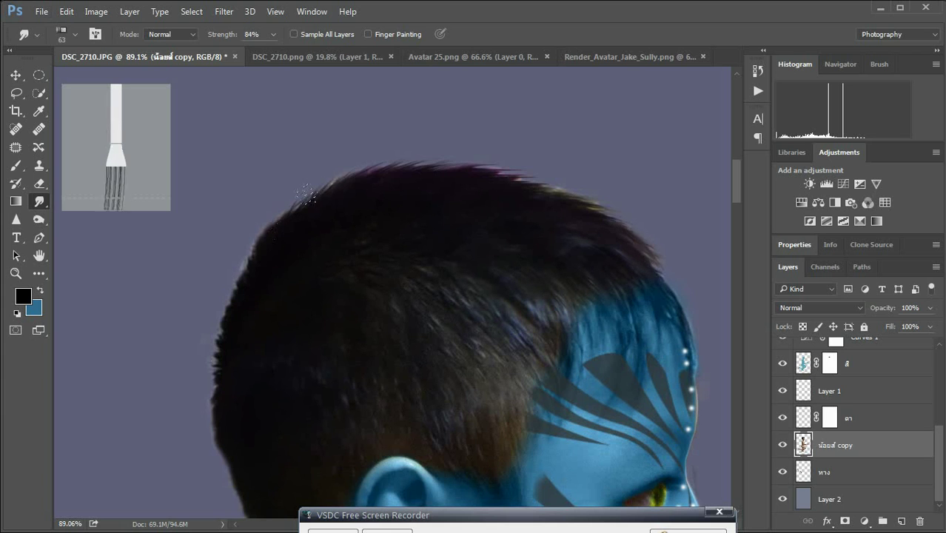
scroll(303, 202, "down", 3)
scroll(259, 211, "up", 1)
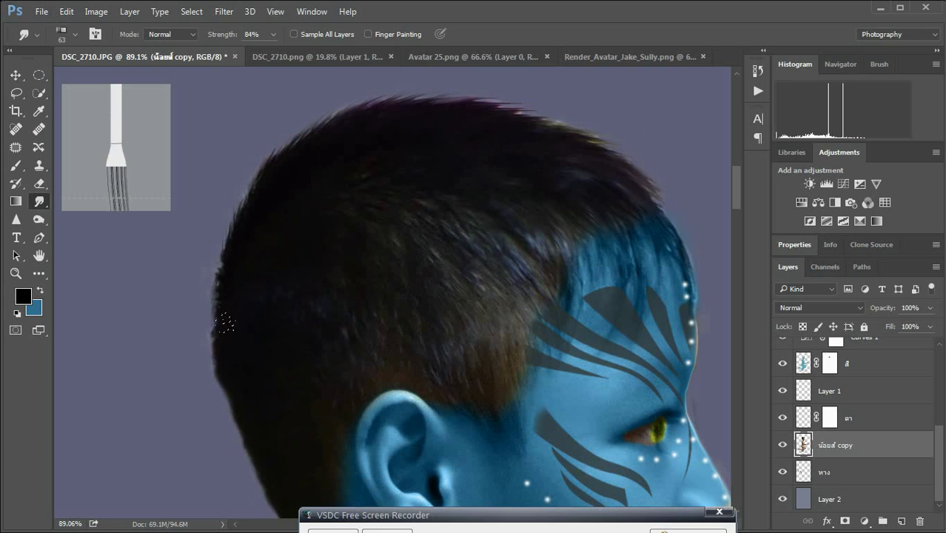
scroll(240, 255, "down", 3)
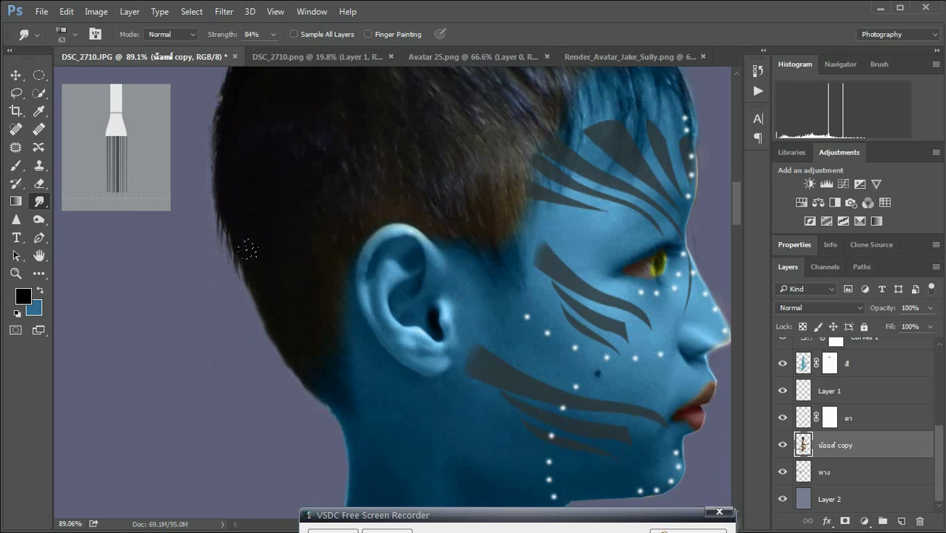
scroll(257, 290, "up", 1)
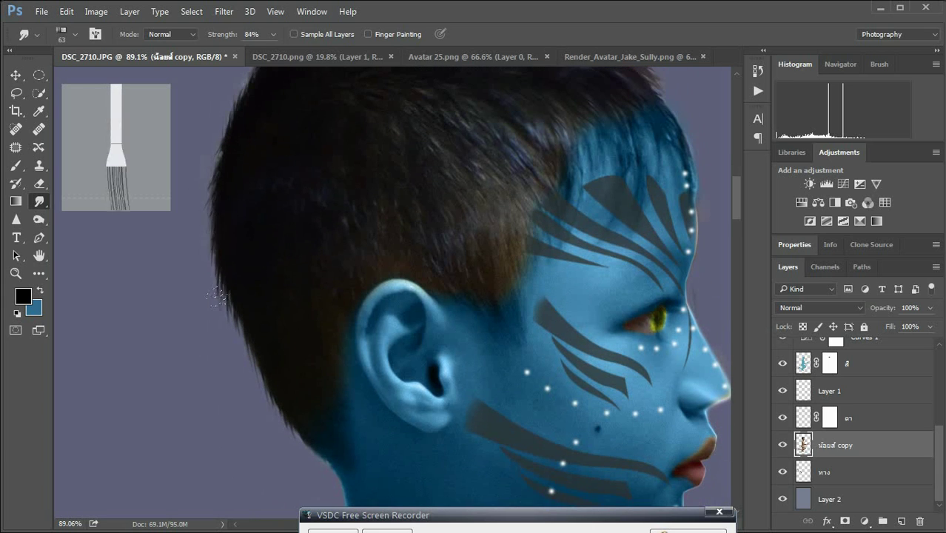
scroll(241, 329, "down", 3)
scroll(282, 241, "up", 3)
scroll(390, 195, "down", 3)
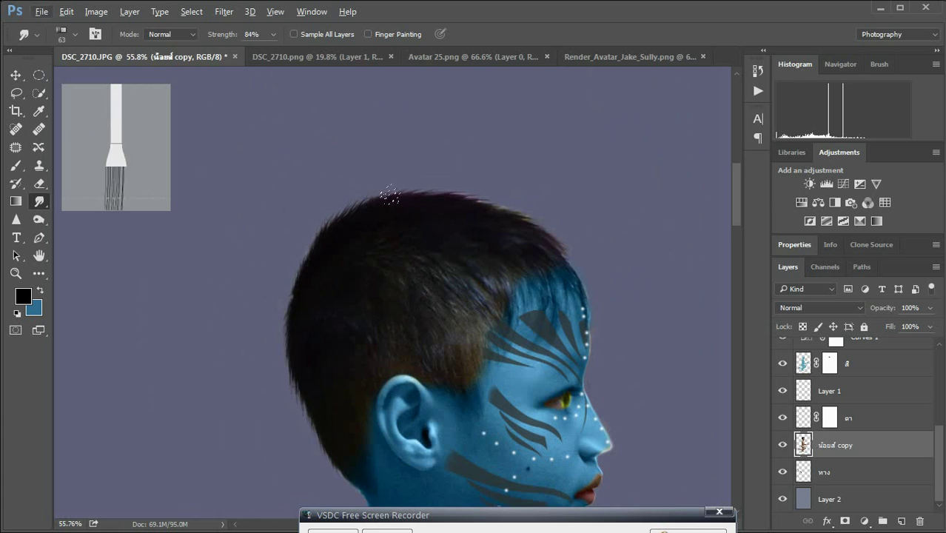
scroll(405, 194, "down", 3)
scroll(359, 364, "down", 2)
scroll(370, 237, "up", 2)
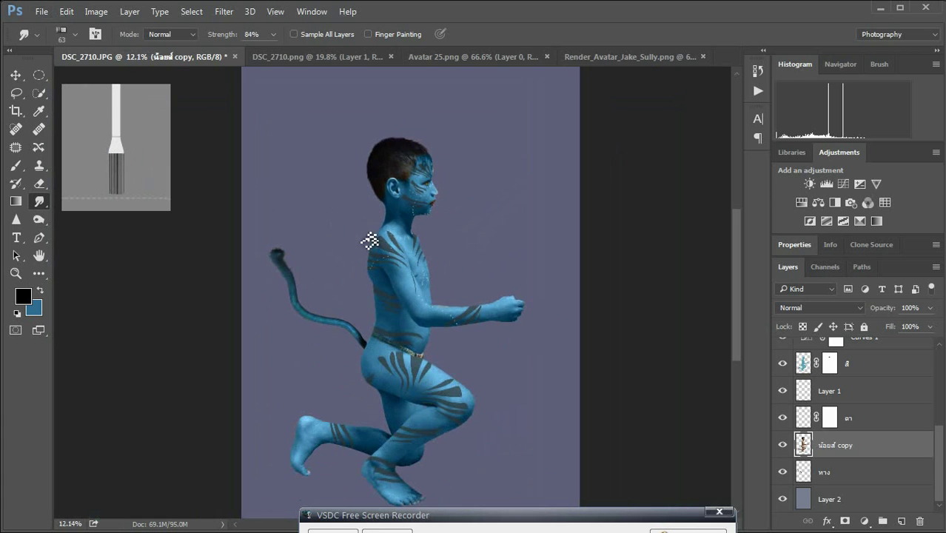
scroll(823, 389, "up", 2)
scroll(824, 400, "down", 3)
scroll(824, 444, "down", 1)
On the tail layer (หาง), smudge fur strands out along the tail edge.
left_click(824, 472)
scroll(359, 254, "up", 5)
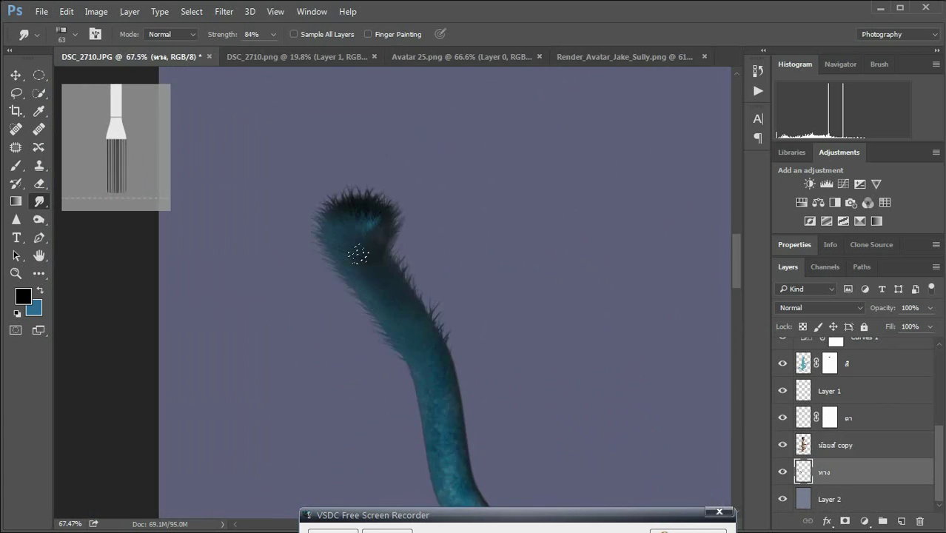
mouse_move(373, 203)
left_mouse_down()
mouse_move(349, 268)
mouse_move(382, 275)
mouse_move(381, 296)
mouse_move(412, 345)
left_mouse_up()
scroll(412, 345, "down", 3)
scroll(331, 249, "up", 1)
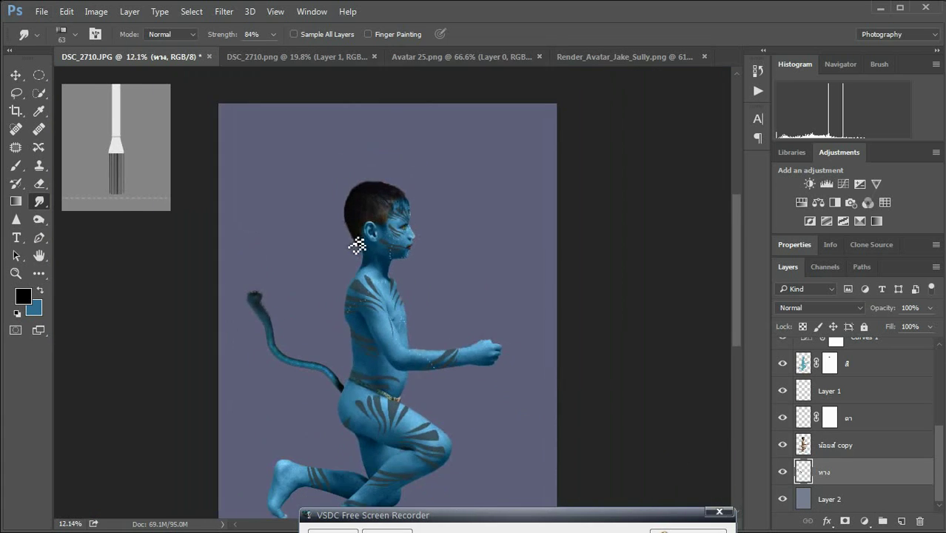
In the Jake Sully render, deselect everything and choose the Pen tool for tracing.
left_click(585, 57)
left_click(191, 11)
left_click(211, 35)
left_click(39, 237)
scroll(211, 111, "up", 4)
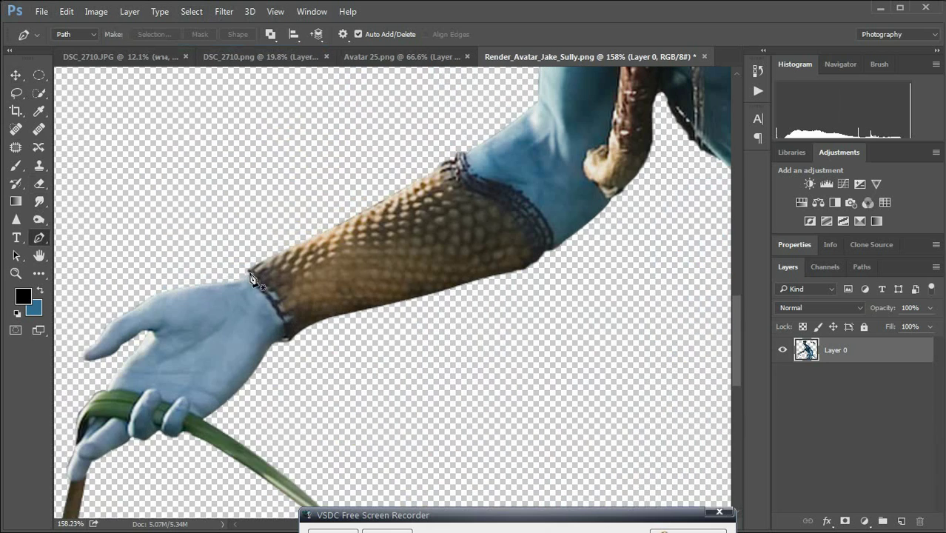
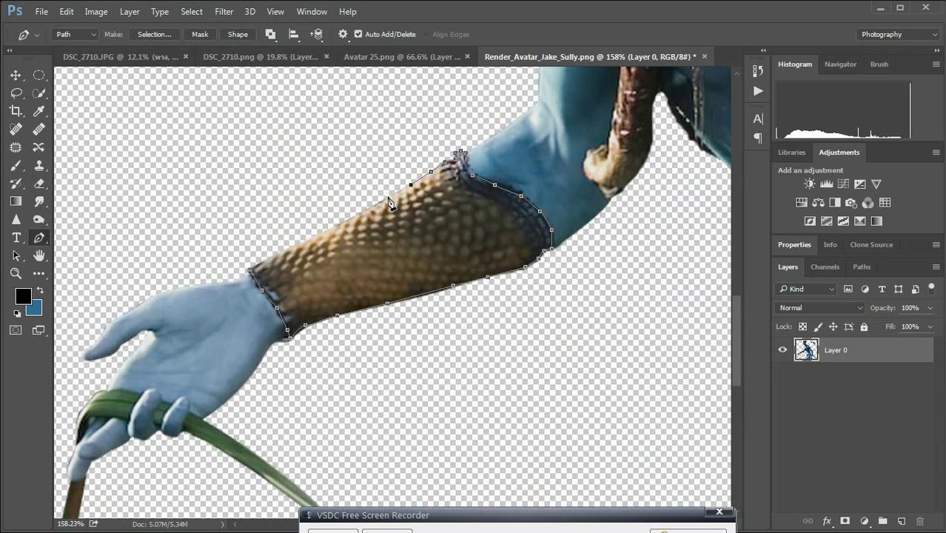
Close the bracer path, make it a selection and drag the piece into DSC_2710.JPG.
left_click(252, 275)
left_click(544, 144)
key("v")
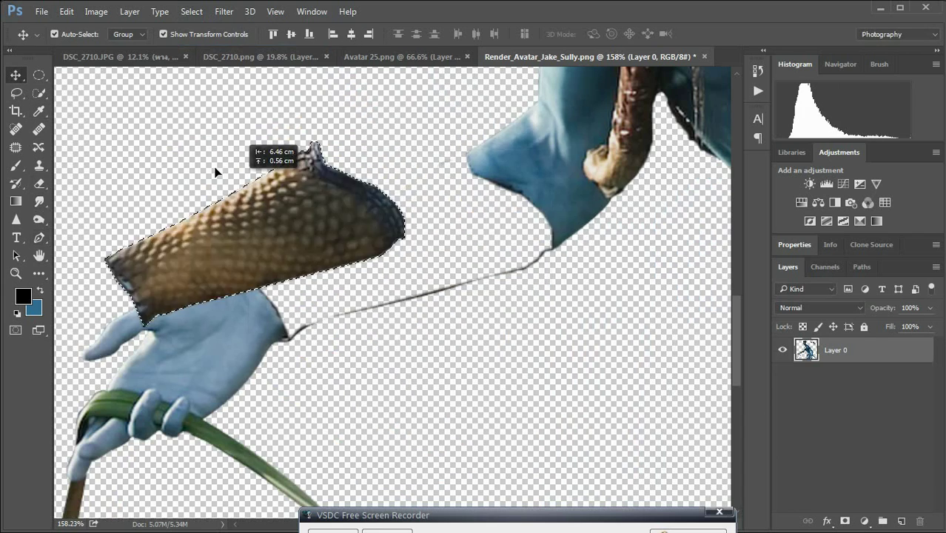
left_click_drag(415, 244, 133, 56)
key("ctrl+t")
Move the bracer layer to the top, then scale, flip horizontally and rotate it onto the forearm.
left_click_drag(829, 499, 857, 363)
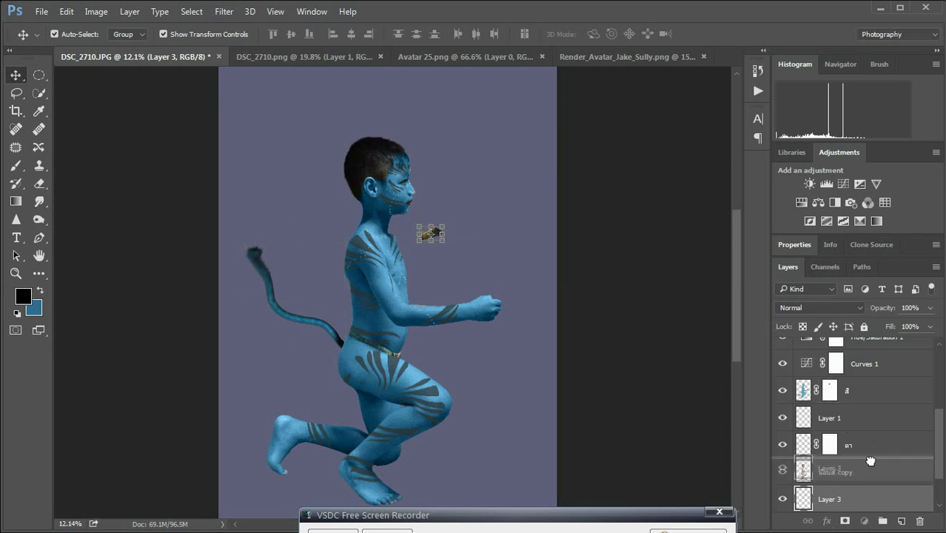
left_click_drag(443, 243, 491, 274)
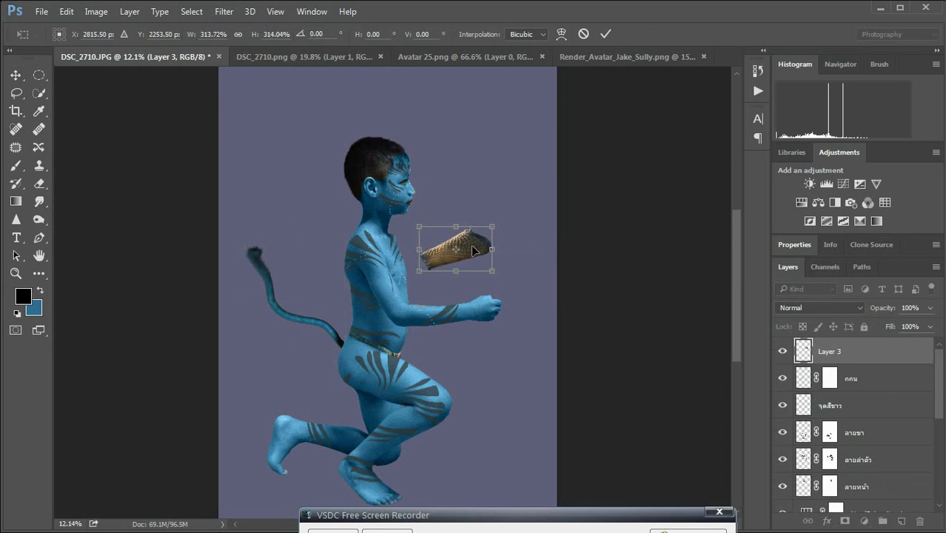
right_click(471, 246)
left_click(548, 452)
scroll(465, 246, "up", 5)
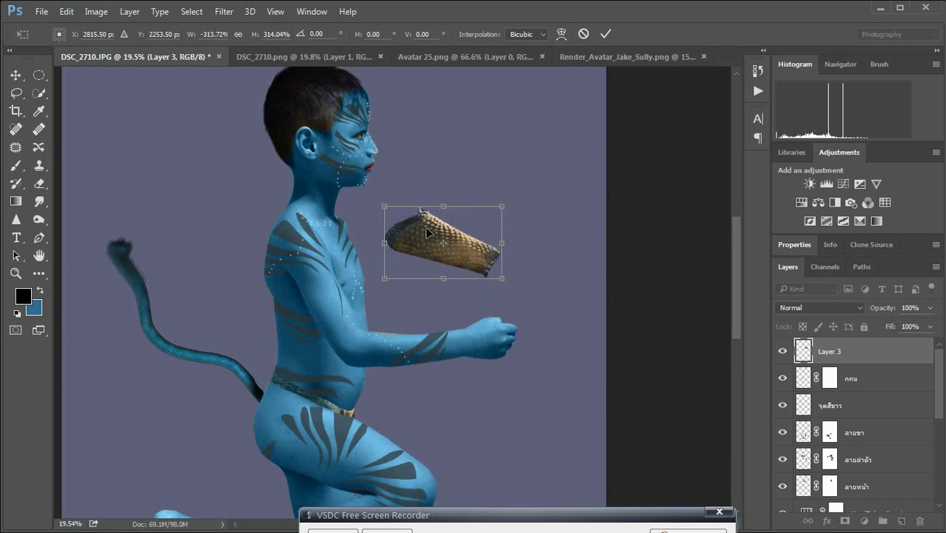
left_click_drag(428, 234, 425, 312)
left_click_drag(463, 261, 375, 390)
Shrink the bracer and warp its edges to hug the wrist and forearm.
scroll(452, 338, "up", 3)
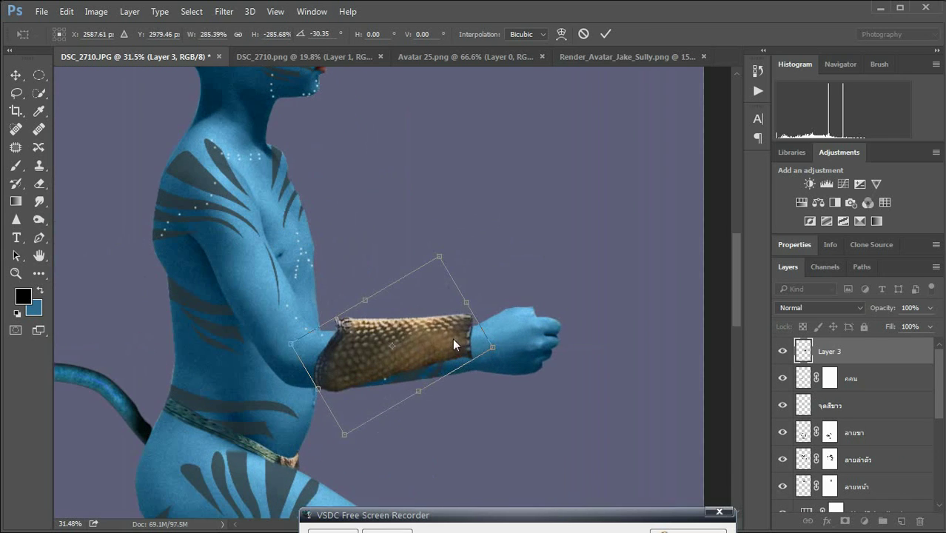
scroll(453, 342, "down", 3)
left_click_drag(446, 213, 435, 222)
left_click_drag(341, 320, 347, 310)
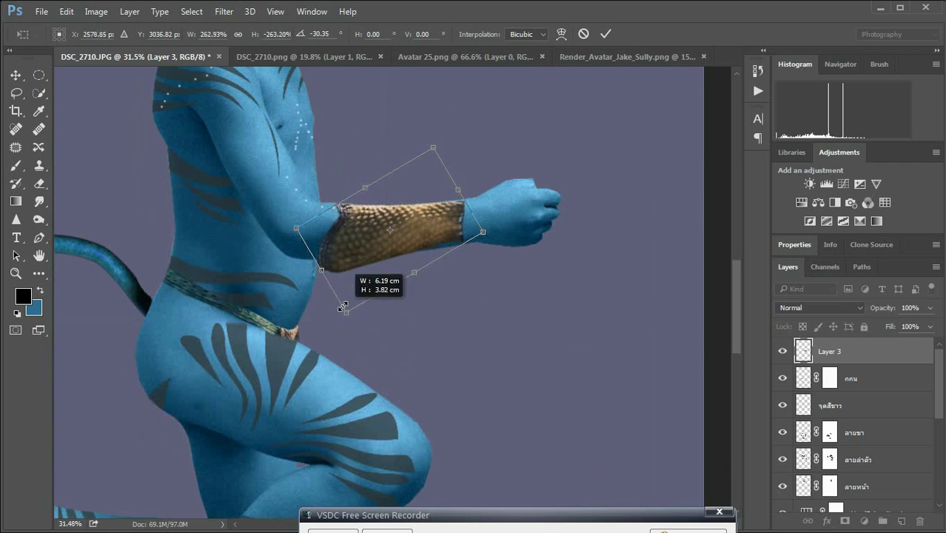
right_click(434, 228)
left_click(459, 326)
left_click_drag(482, 230, 488, 238)
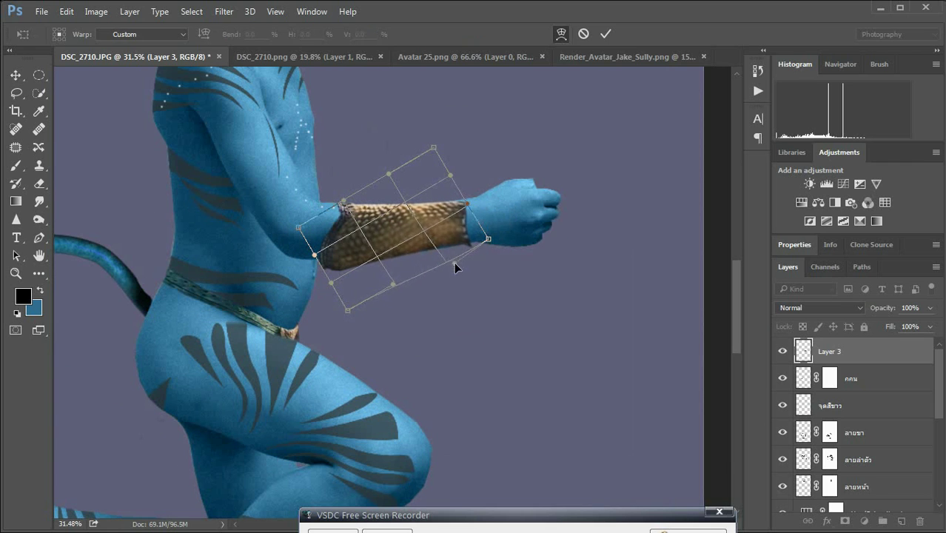
left_click_drag(455, 265, 462, 267)
left_click_drag(363, 266, 350, 268)
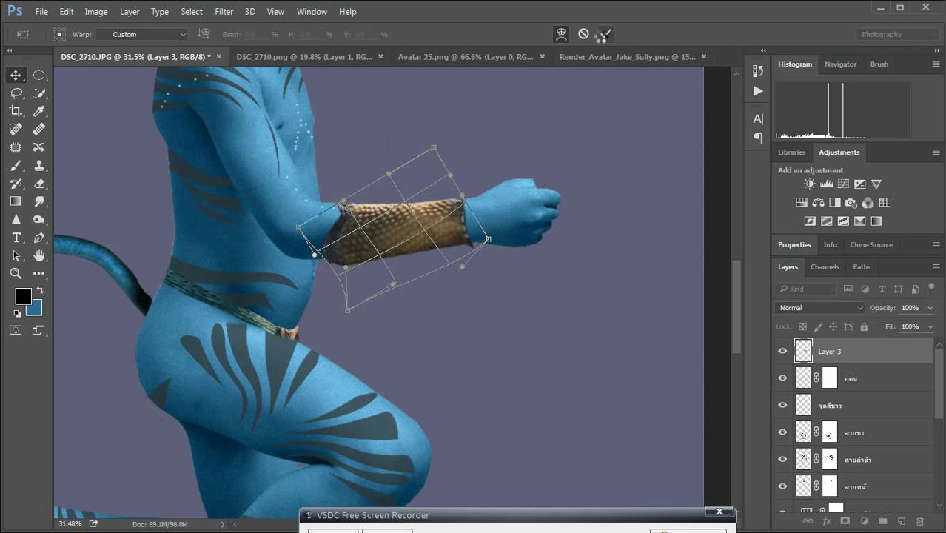
left_click(605, 34)
Add a layer mask to the bracer layer and pick the Brush tool.
left_click(845, 521)
key("b")
scroll(461, 249, "up", 5)
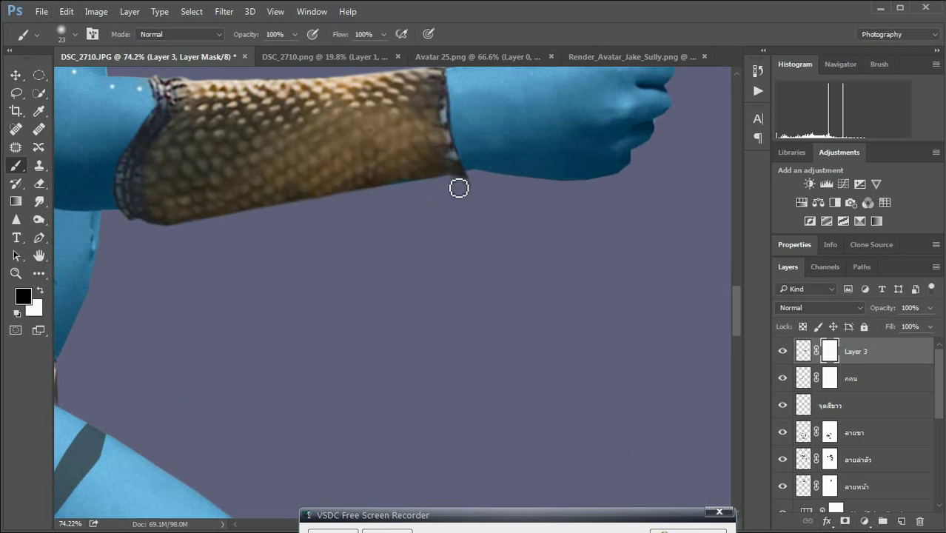
scroll(477, 195, "up", 3)
Refine the bracer's warp along its lower-left edge, then compare with the Jake Sully render.
key("ctrl+t")
right_click(385, 151)
left_click(397, 222)
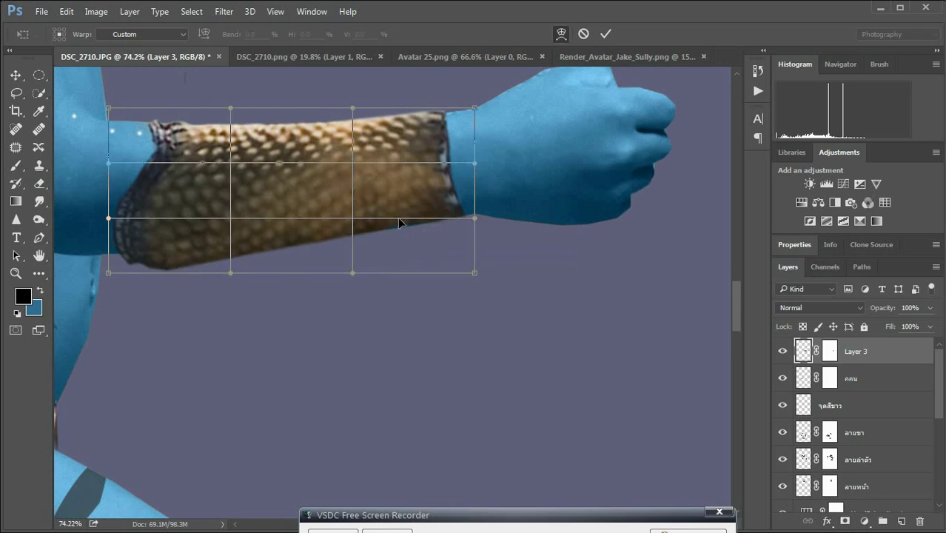
left_click_drag(161, 175, 159, 262)
left_click_drag(474, 220, 469, 218)
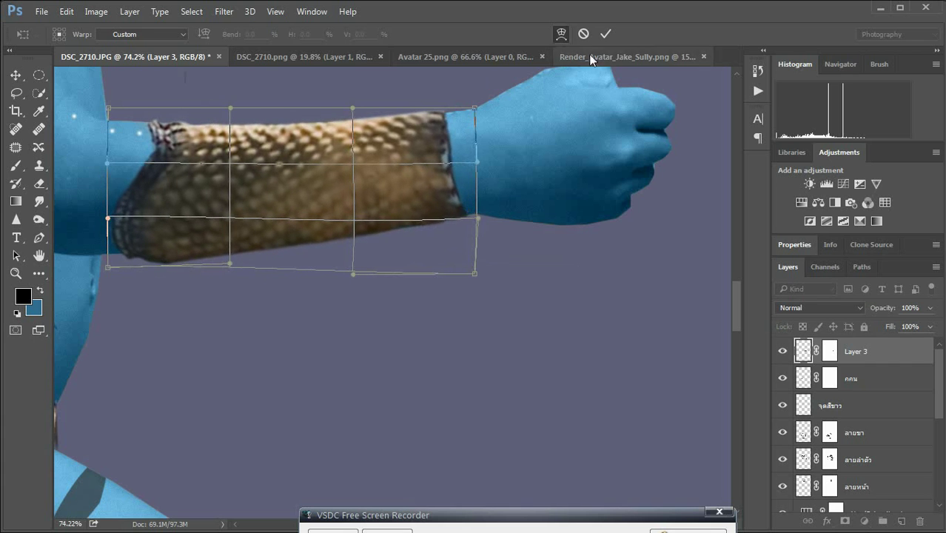
left_click(605, 34)
key("ctrl+0")
left_click(612, 57)
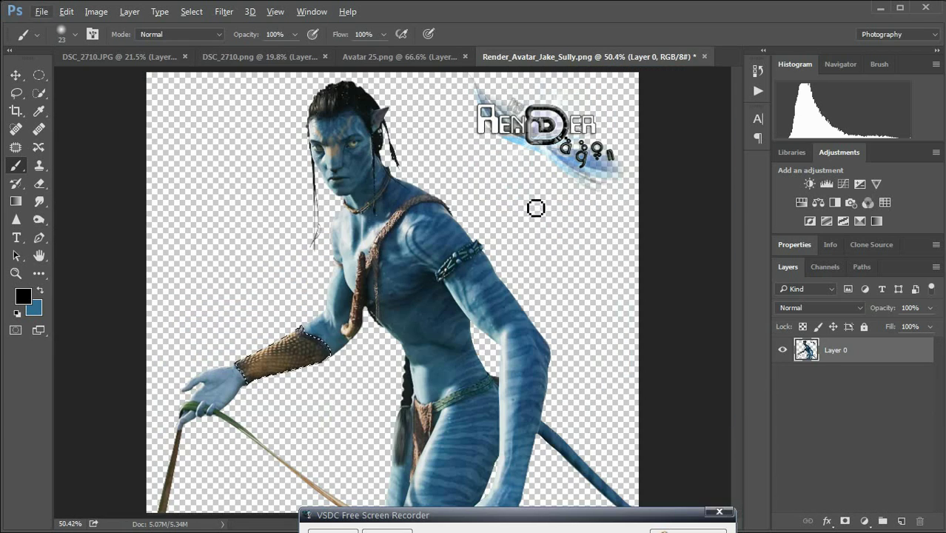
key("ctrl+Tab")
scroll(255, 127, "up", 2)
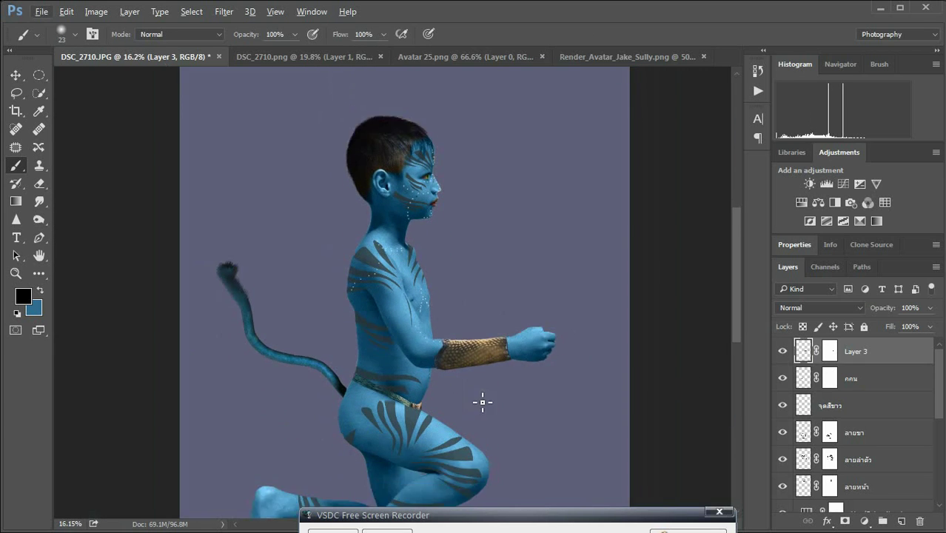
Smudge the edges of the bracer to blend it into the arm.
scroll(483, 402, "up", 3)
left_click(39, 201)
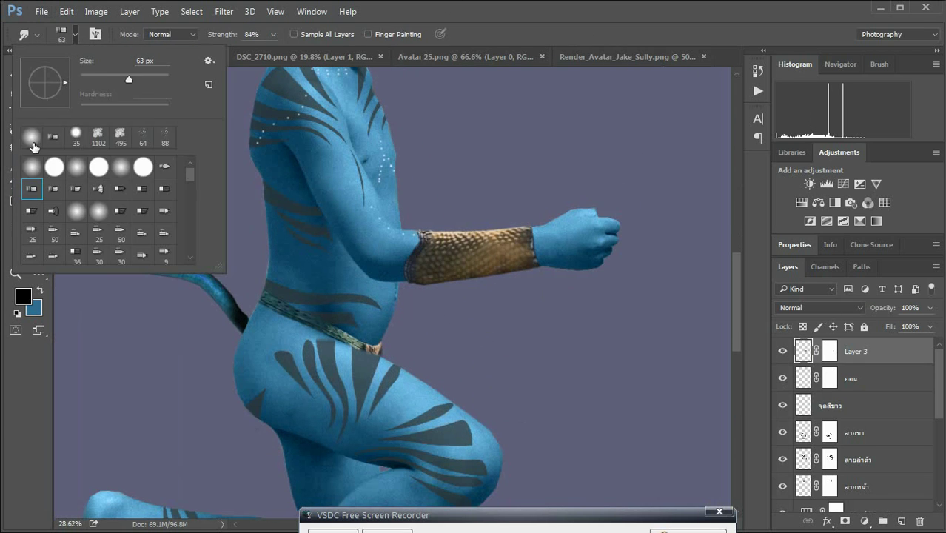
scroll(471, 297, "up", 2)
scroll(472, 298, "up", 1)
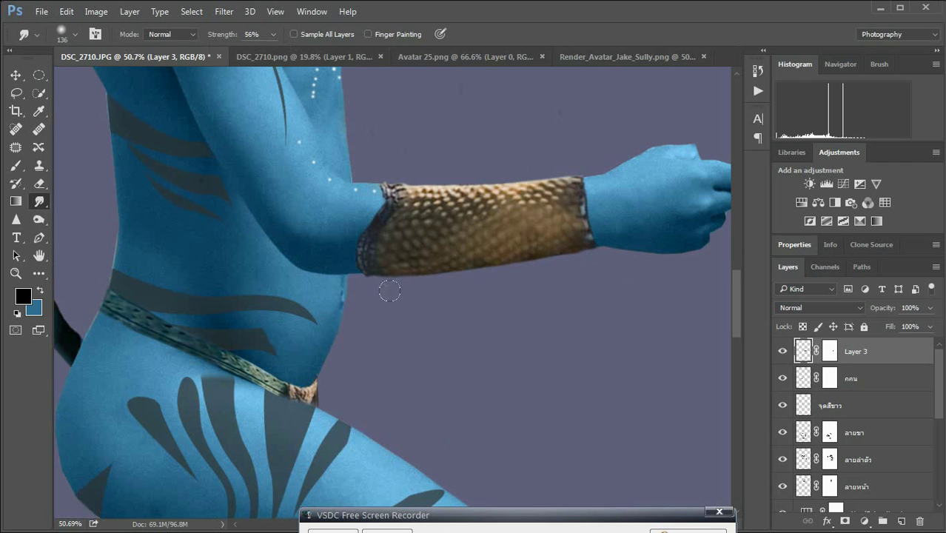
scroll(428, 286, "up", 1)
scroll(535, 299, "down", 1)
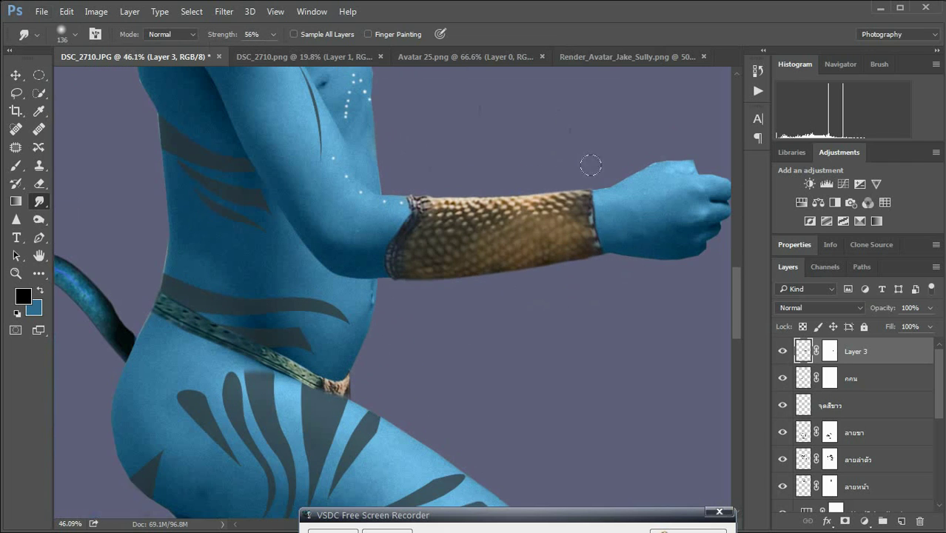
scroll(601, 276, "down", 4)
scroll(602, 276, "down", 2)
Darken the bracer with Brightness/Contrast set to -35.
left_click(96, 12)
left_click(296, 45)
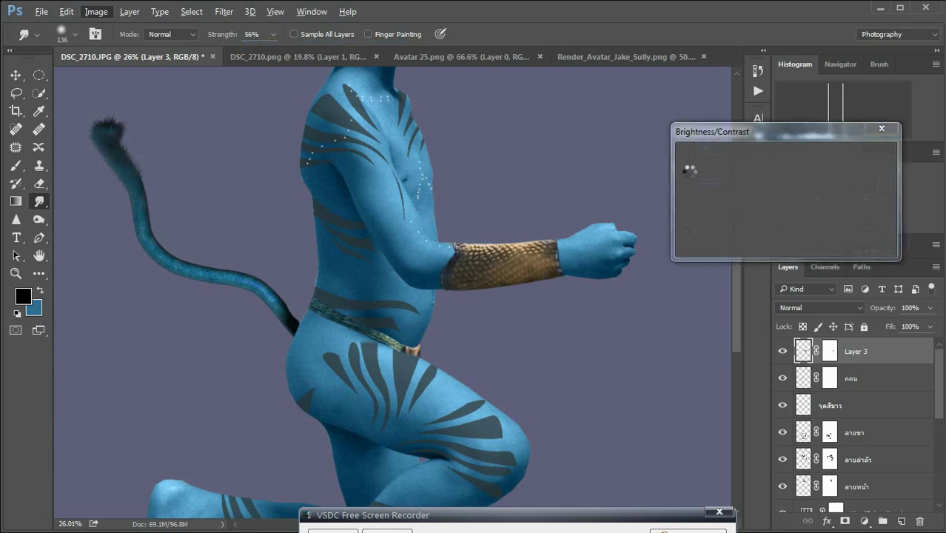
left_click_drag(755, 171, 740, 174)
key("Return")
key("ctrl+u")
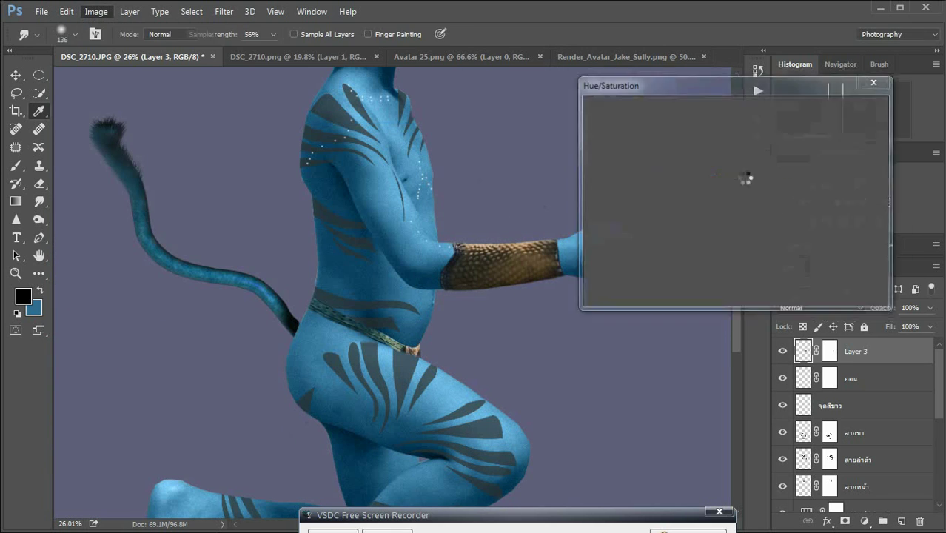
key("Return")
key("shift+r")
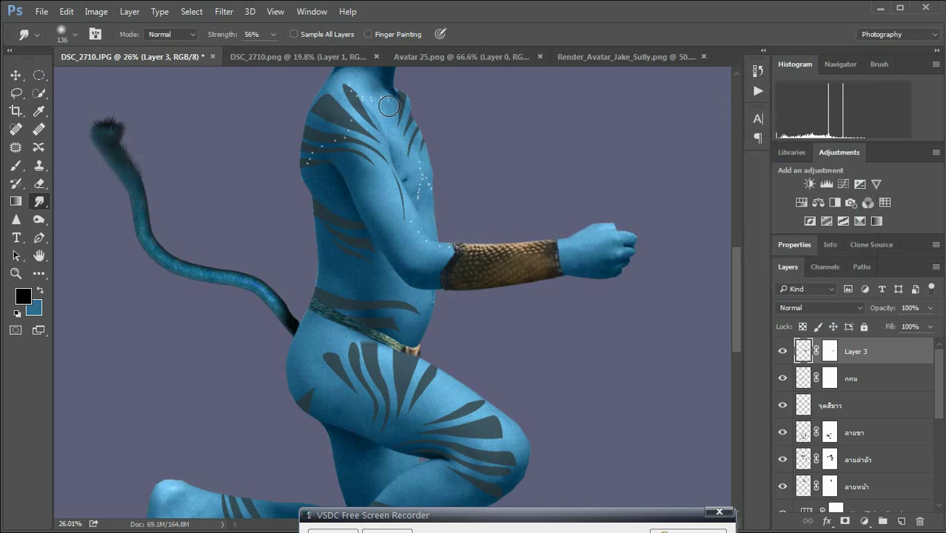
Select the จุดสีขาว dots layer and set up a white brush.
scroll(623, 342, "down", 2)
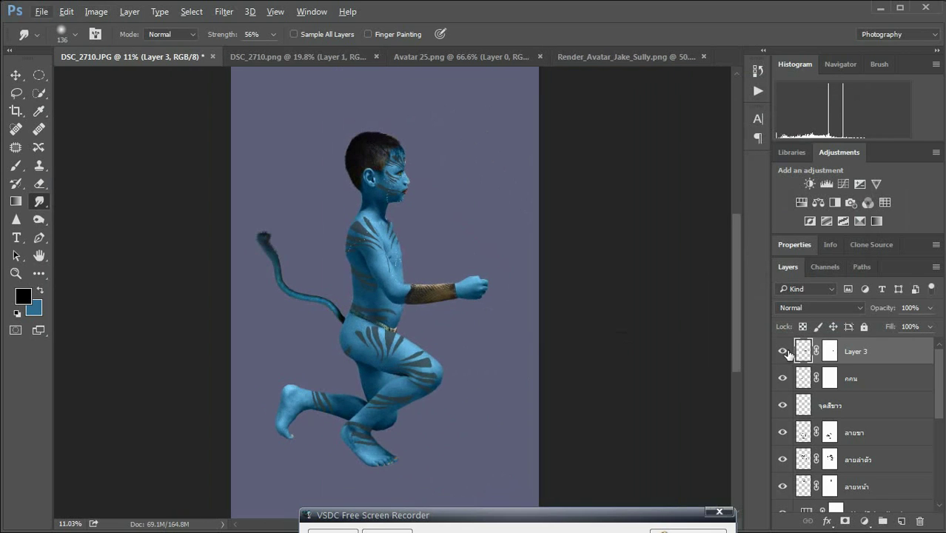
scroll(422, 298, "up", 1)
scroll(422, 299, "up", 2)
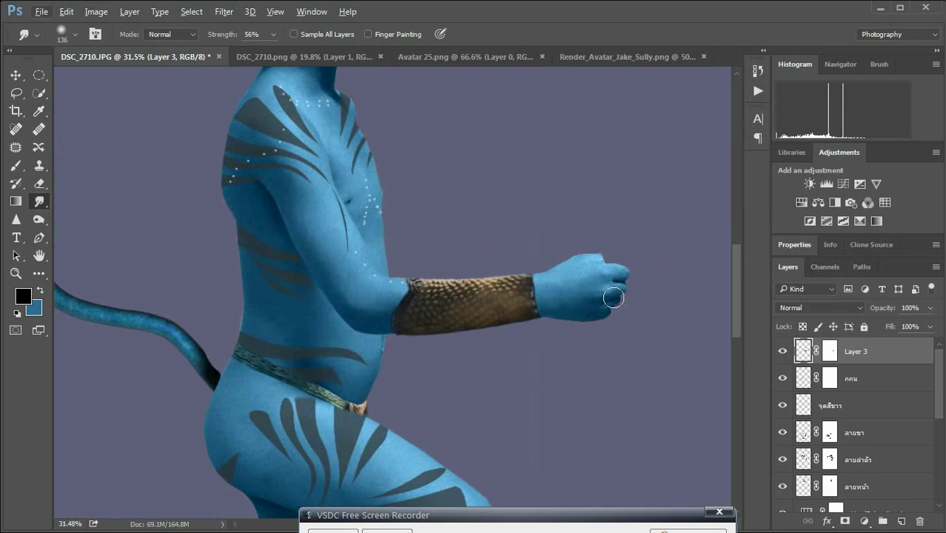
left_click(868, 409)
key("b")
key("x")
scroll(593, 305, "up", 1)
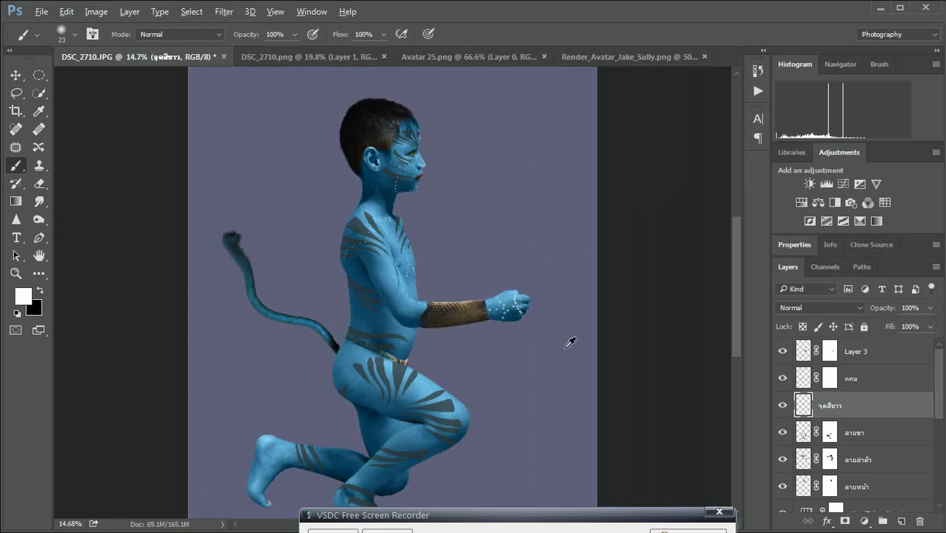
Repaint a line of white dots across the hand with a 12 px brush, then review the figure.
left_click_drag(423, 300, 491, 303)
key("ctrl+alt+z")
key("ctrl+alt+z")
key("ctrl+alt+z")
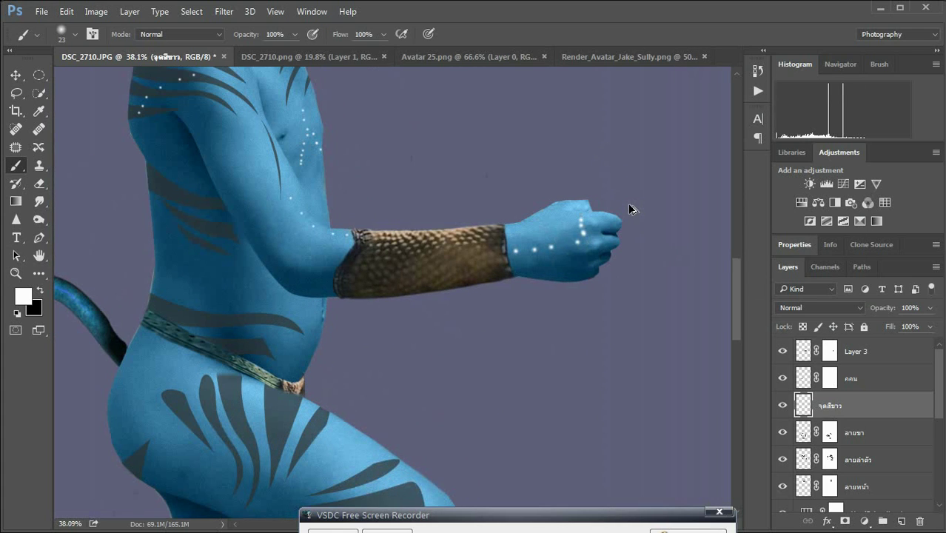
right_click(521, 255)
left_click_drag(596, 285, 583, 285)
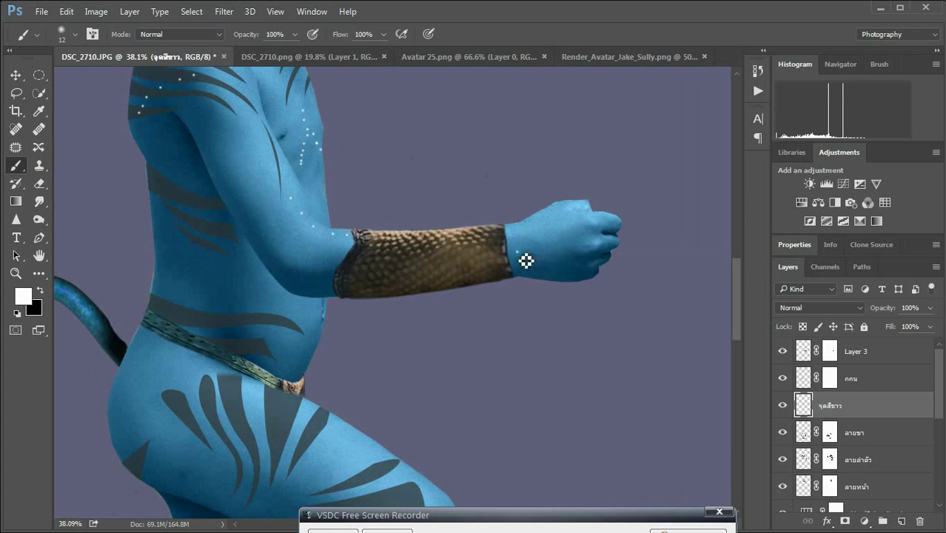
right_click(547, 257)
key("Return")
left_click_drag(519, 253, 571, 217)
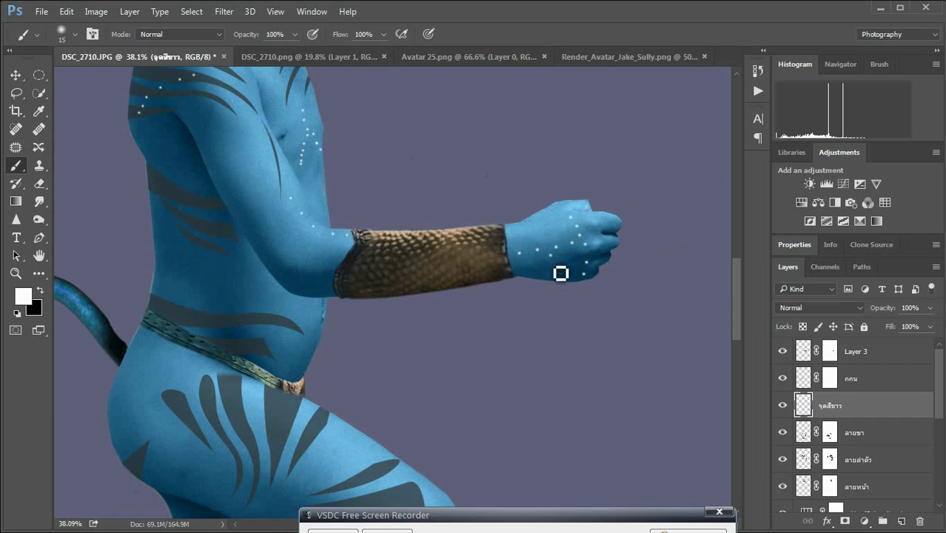
left_click_drag(565, 229, 493, 322)
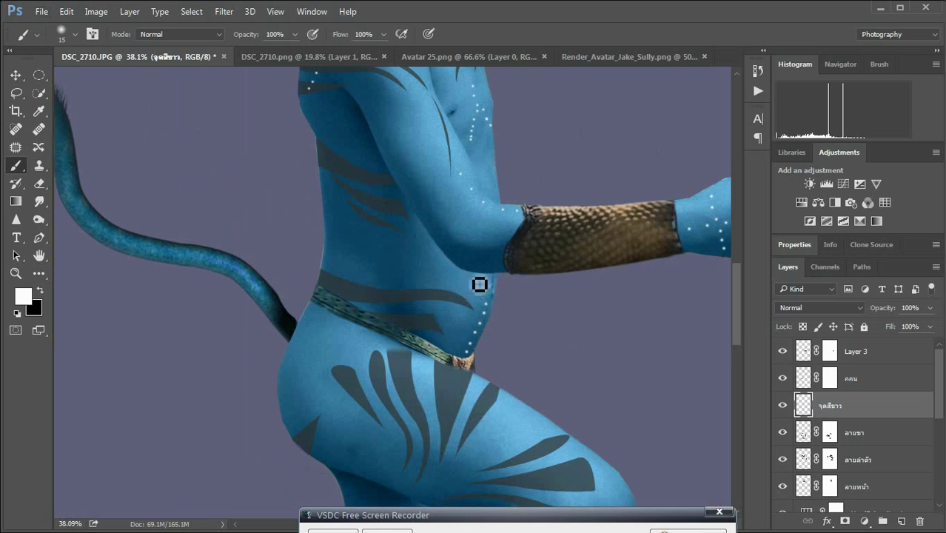
scroll(359, 301, "up", 2)
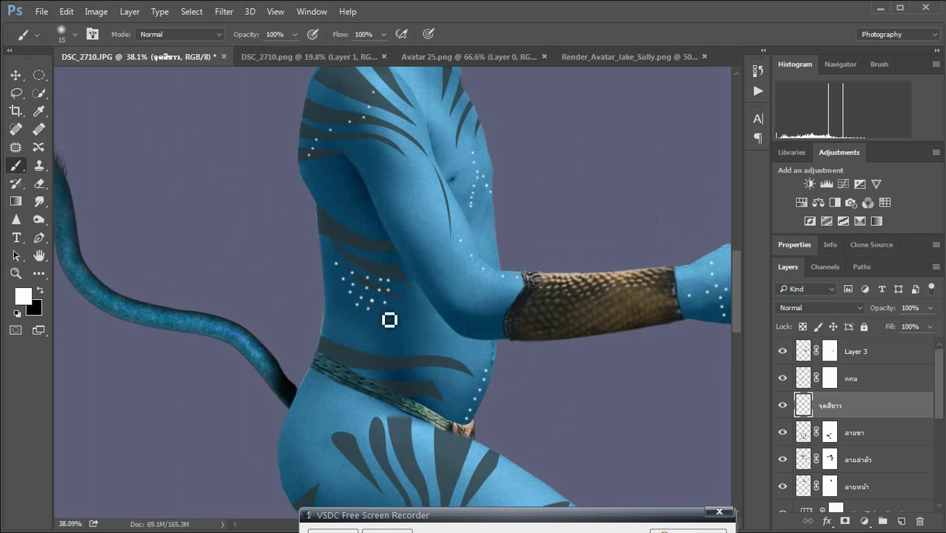
left_click_drag(389, 319, 372, 282)
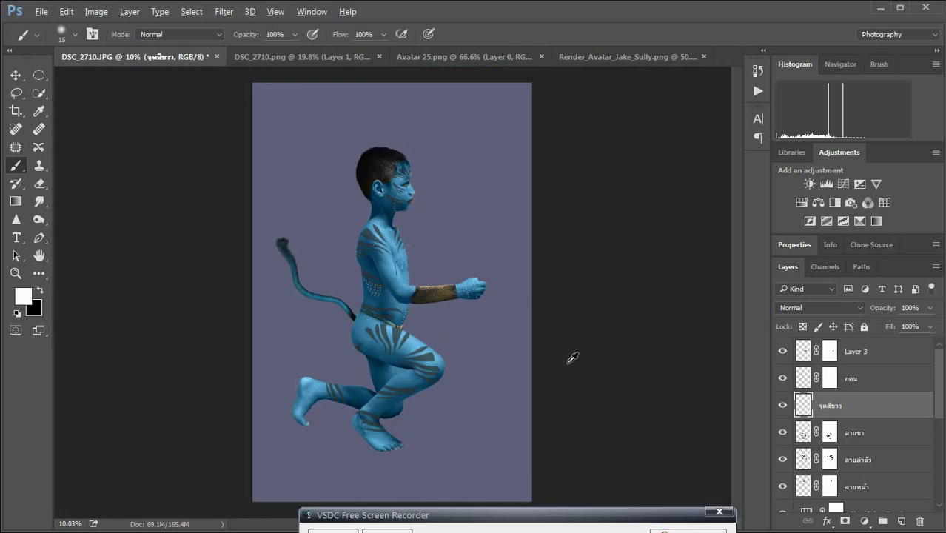
left_click_drag(454, 318, 426, 252)
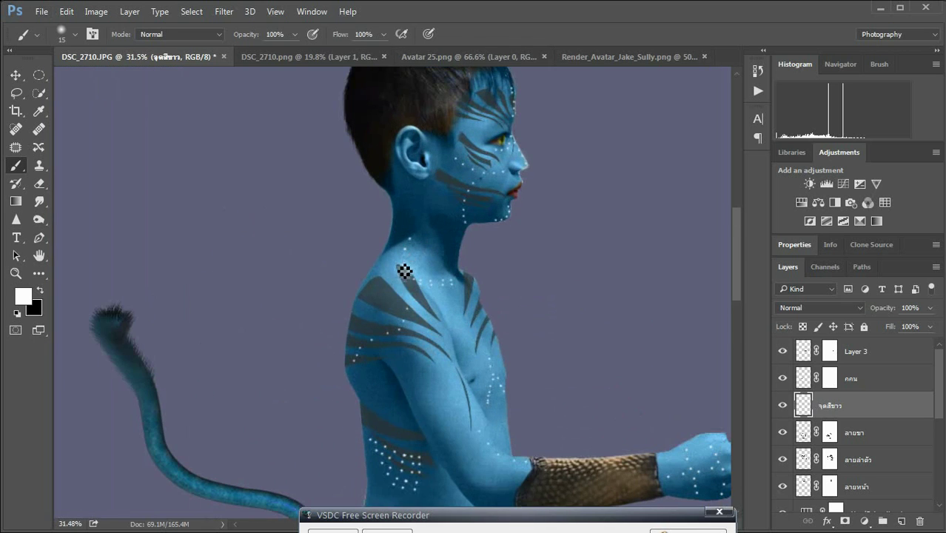
key("ctrl+0")
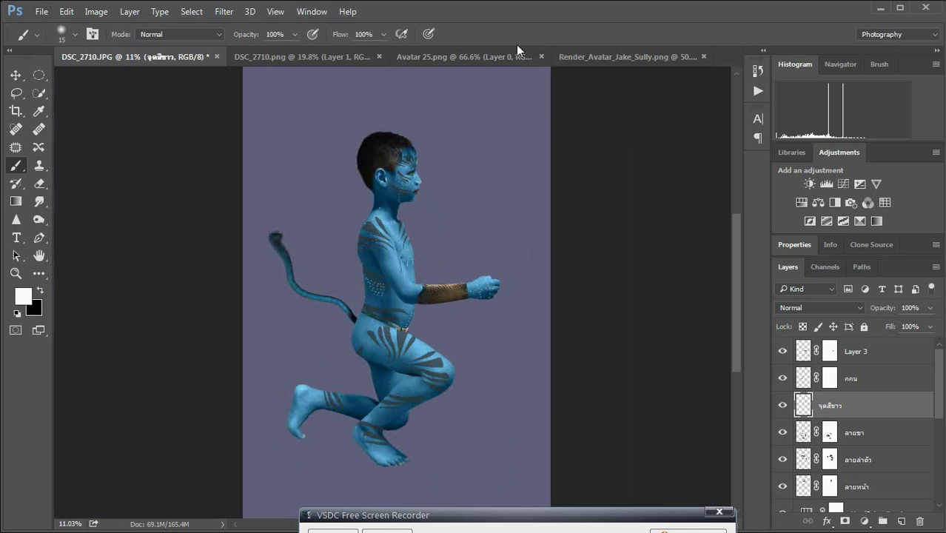
key("ctrl+shift+Tab")
key("ctrl+Tab")
Paint trails of white dots down the thigh and along the knee.
mouse_move(247, 190)
left_mouse_down()
mouse_move(366, 232)
mouse_move(447, 237)
left_mouse_up()
scroll(388, 257, "up", 3)
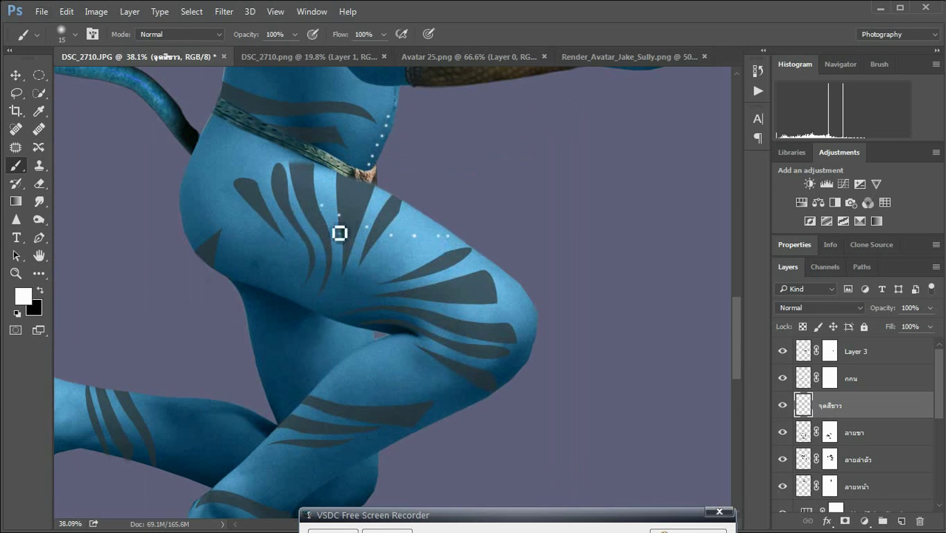
mouse_move(361, 205)
left_mouse_down()
mouse_move(379, 250)
mouse_move(378, 276)
left_mouse_up()
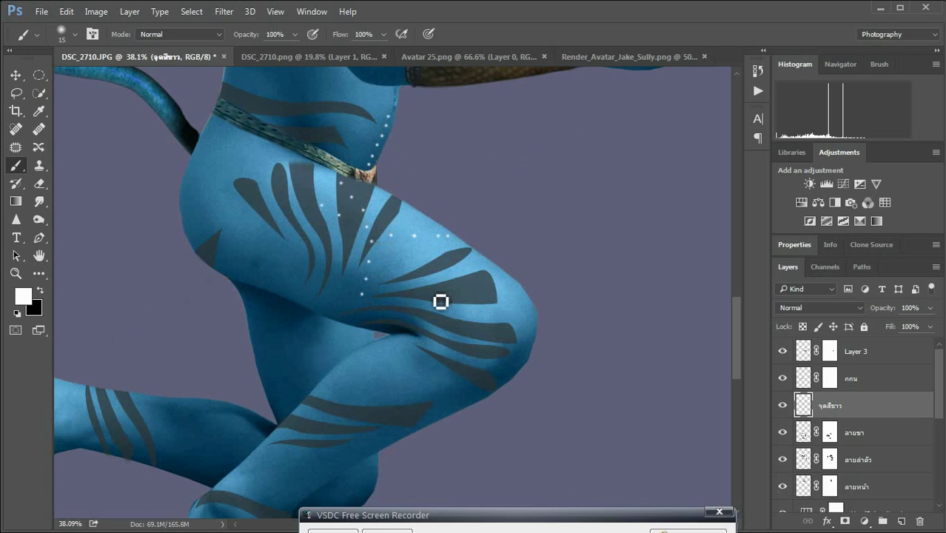
mouse_move(467, 260)
left_mouse_down()
mouse_move(515, 286)
mouse_move(538, 321)
mouse_move(535, 355)
mouse_move(511, 379)
left_mouse_up()
scroll(384, 377, "down", 3)
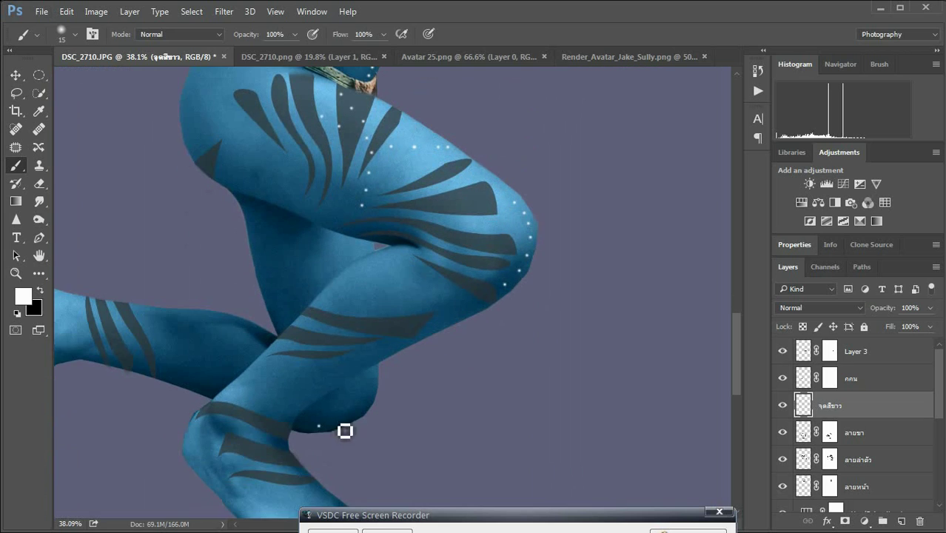
scroll(380, 402, "down", 2)
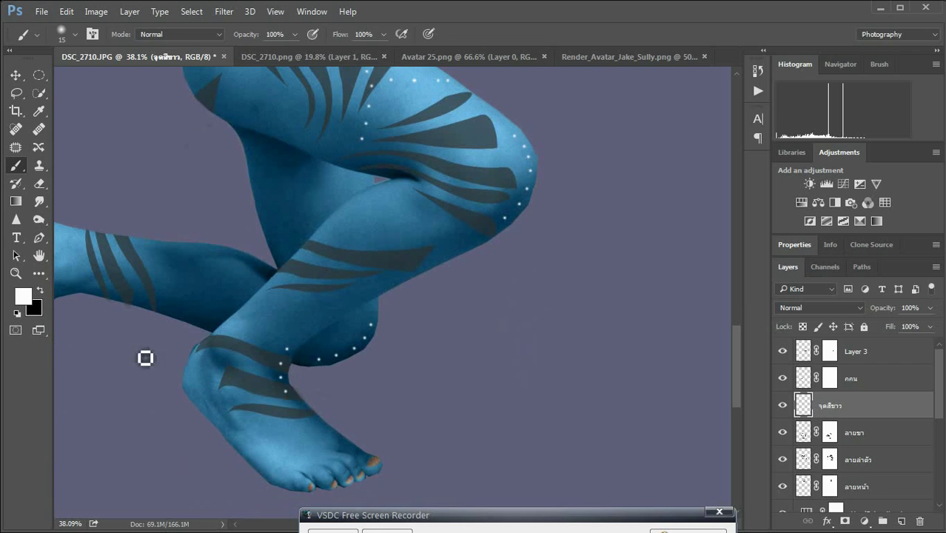
scroll(145, 358, "down", 2)
scroll(249, 283, "up", 1)
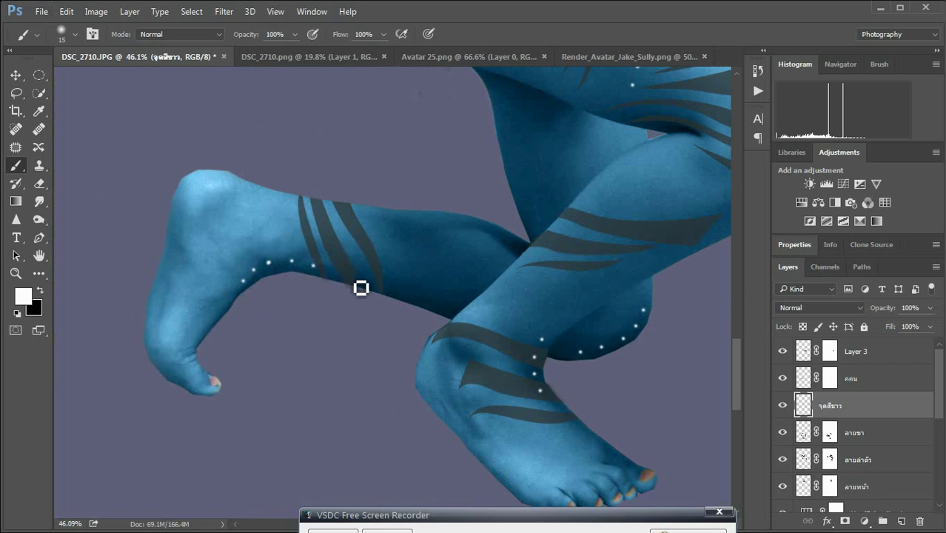
scroll(661, 388, "down", 5)
scroll(691, 377, "up", 2)
Lower the dot layer to 70% opacity and switch to the Jake Sully render.
left_click(930, 308)
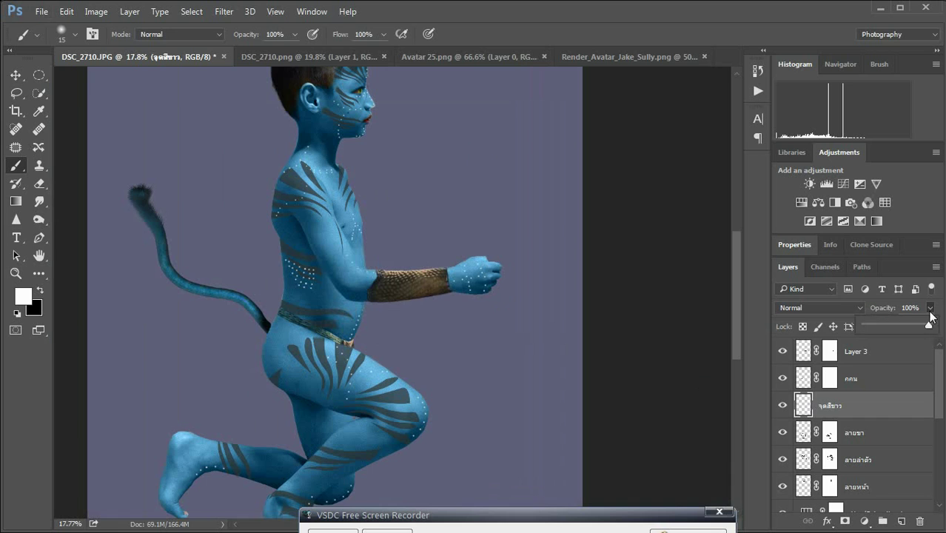
left_click_drag(915, 326, 907, 326)
scroll(371, 296, "up", 2)
scroll(333, 281, "up", 3)
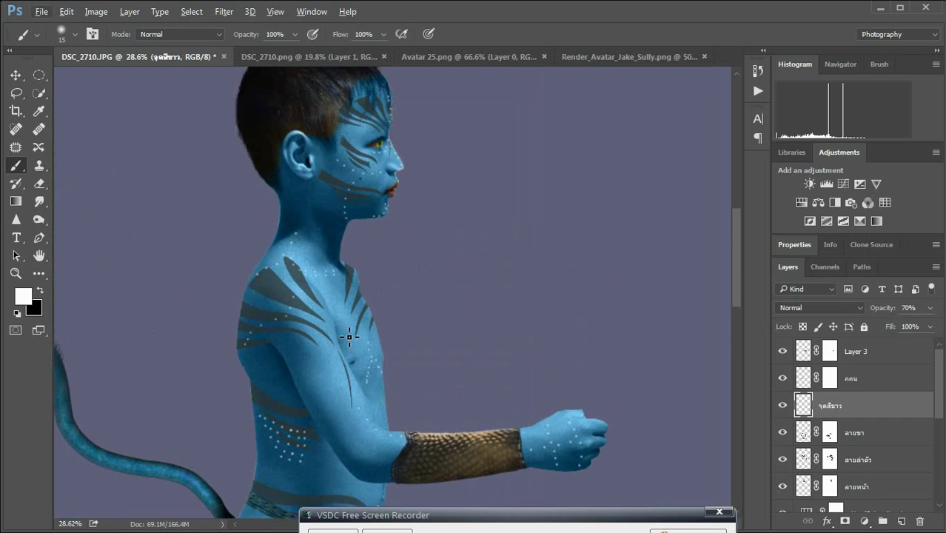
scroll(299, 265, "down", 2)
scroll(299, 265, "down", 2)
left_click(594, 57)
key("p")
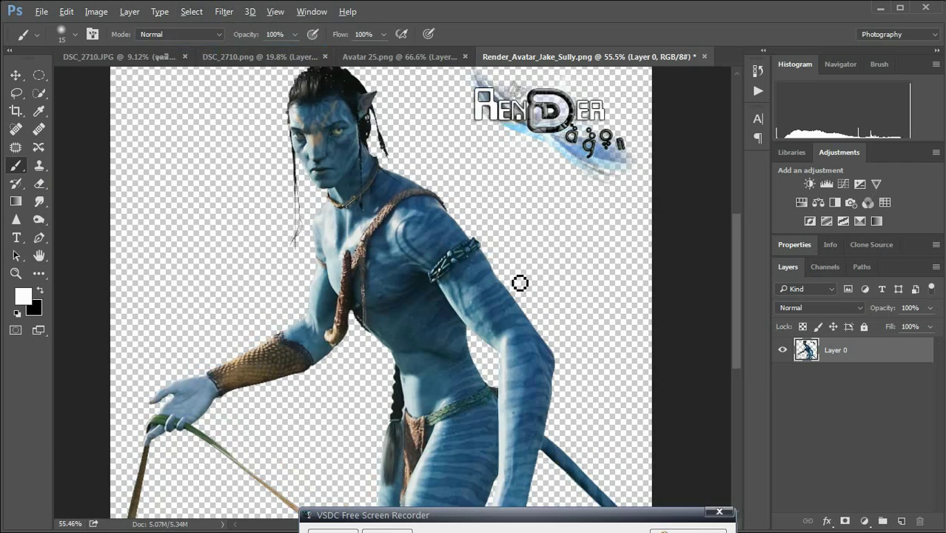
scroll(520, 281, "up", 8)
Pen-trace the render's armband, make it a selection and drag it into the boy's photo.
left_click(344, 303)
left_click_drag(343, 286, 366, 269)
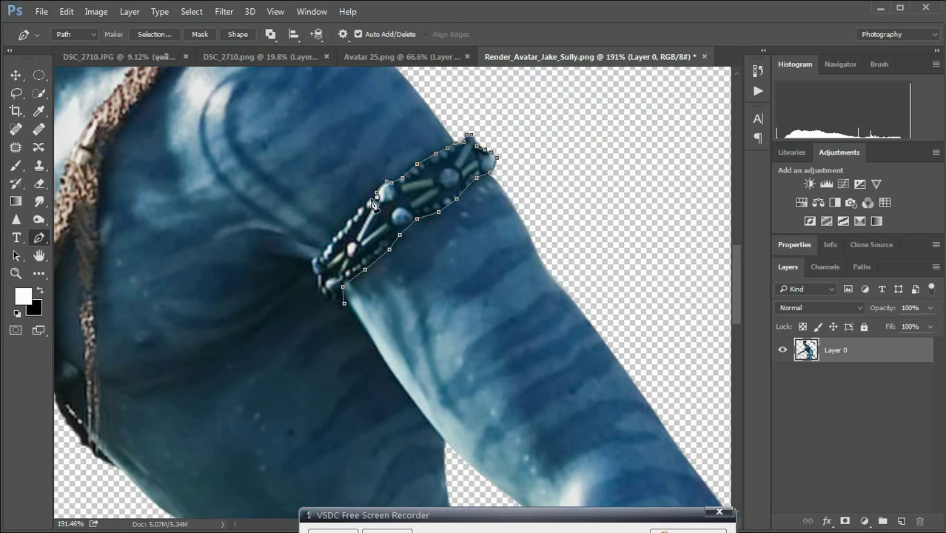
right_click(348, 311)
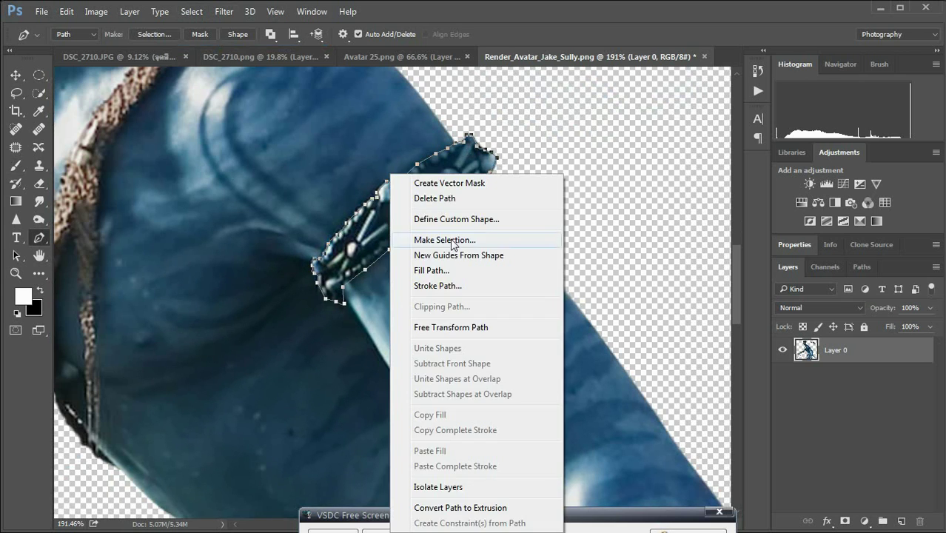
left_click(454, 242)
key("Return")
key("v")
left_click_drag(400, 204, 463, 170)
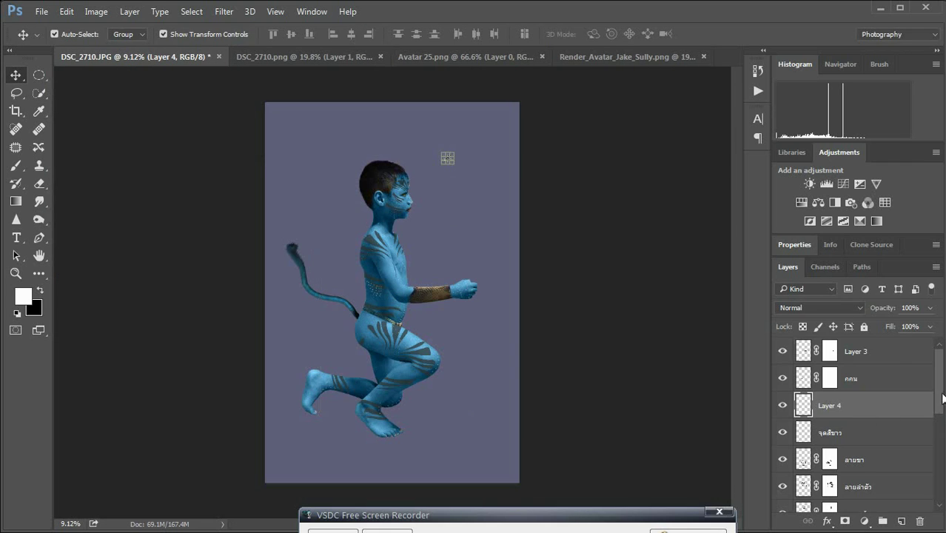
Move the armband layer to the top and name the layers ข้อแขน and ข้อมือ.
left_click_drag(942, 398, 875, 360)
type("ข้อแขน")
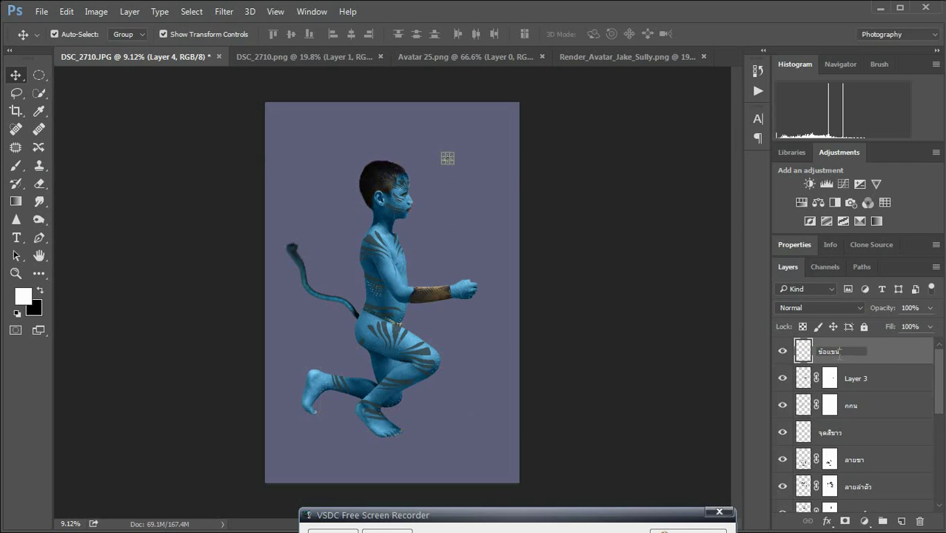
left_click(892, 381)
double_click(856, 378)
type("ข้อมือ")
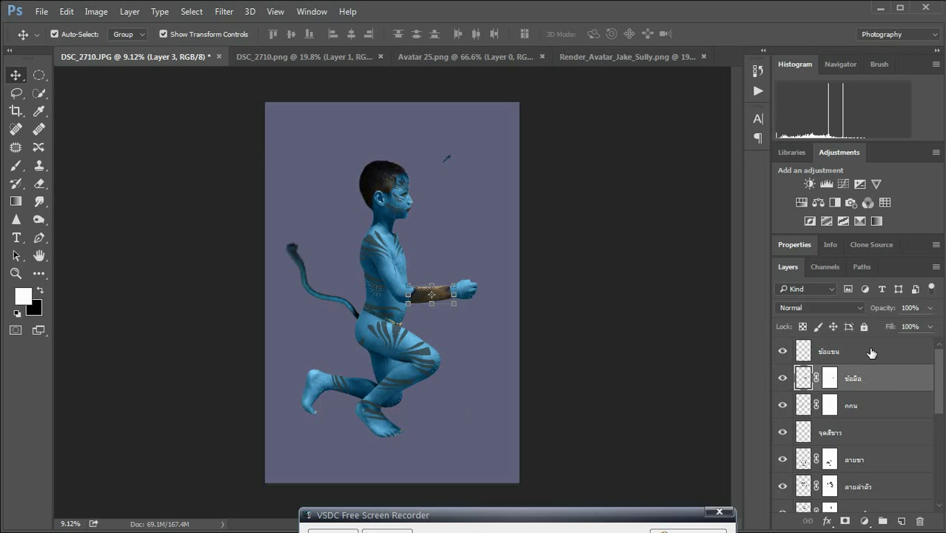
left_click(872, 353)
scroll(460, 166, "up", 2)
Enlarge and rotate the ข้อแขน armband with Free Transform.
key("ctrl+t")
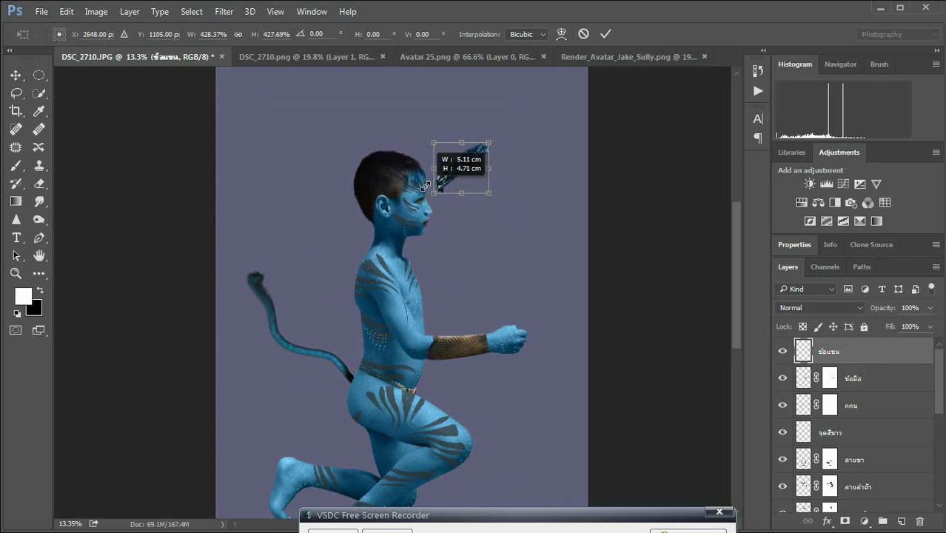
left_click_drag(473, 152, 527, 180)
key("Return")
scroll(874, 443, "down", 5)
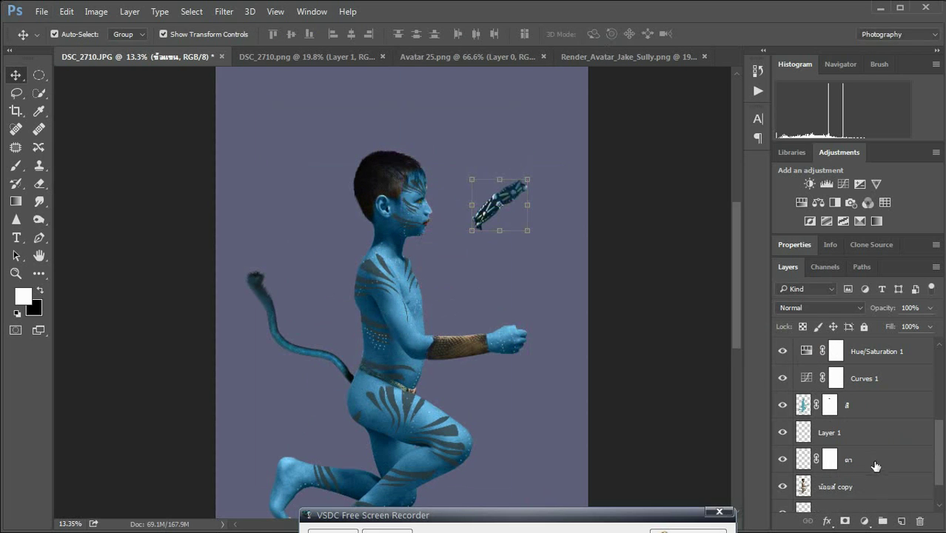
scroll(793, 419, "down", 1)
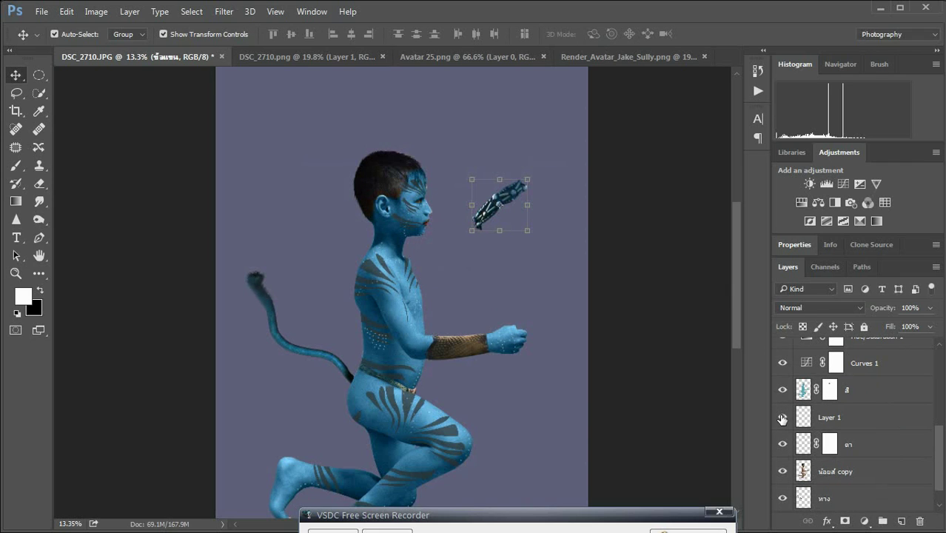
Rename Layer 1 to สีตา.
double_click(831, 418)
type("สีตา")
key("Return")
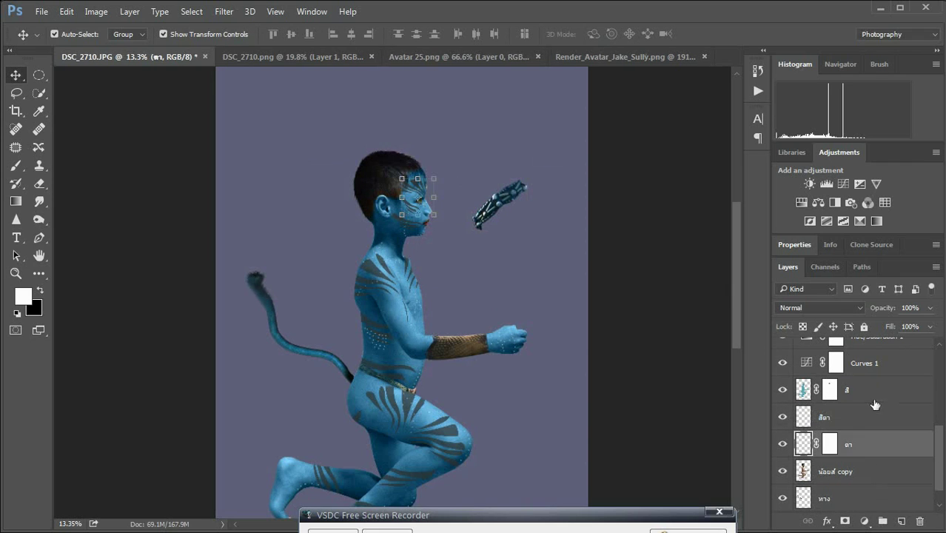
mouse_move(851, 389)
left_mouse_down()
mouse_move(887, 449)
mouse_move(878, 389)
left_mouse_up()
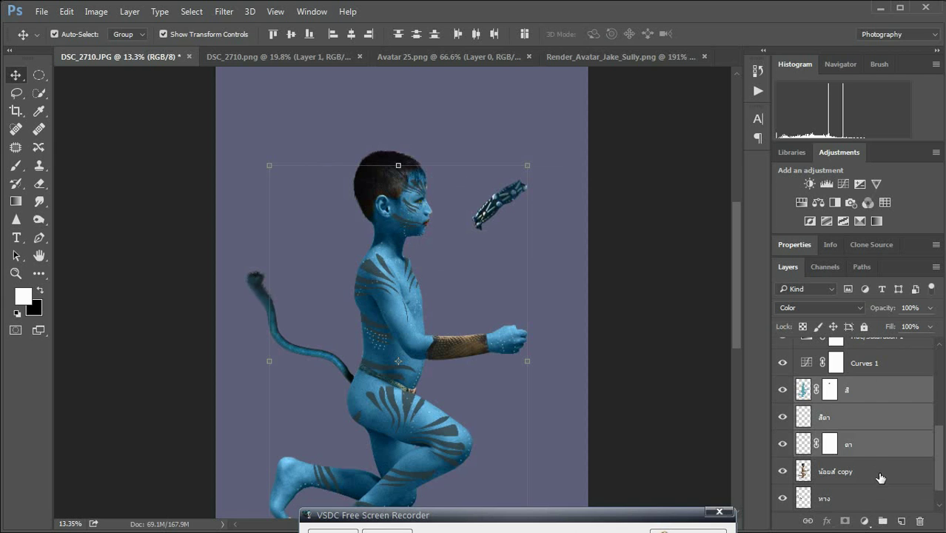
Select the น้องส์ copy layer and try Liquify, cancelling without changes.
left_click(881, 478)
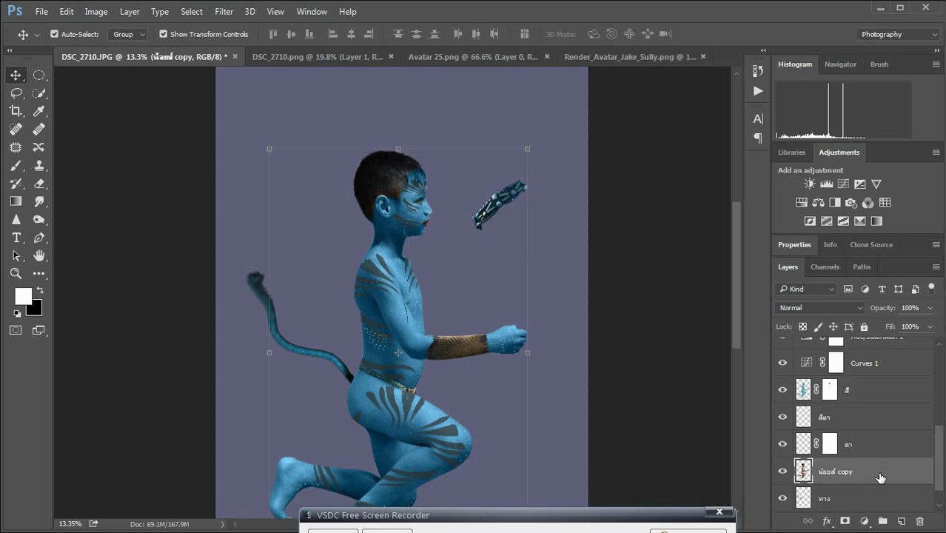
left_click(224, 11)
left_click(245, 128)
key("s")
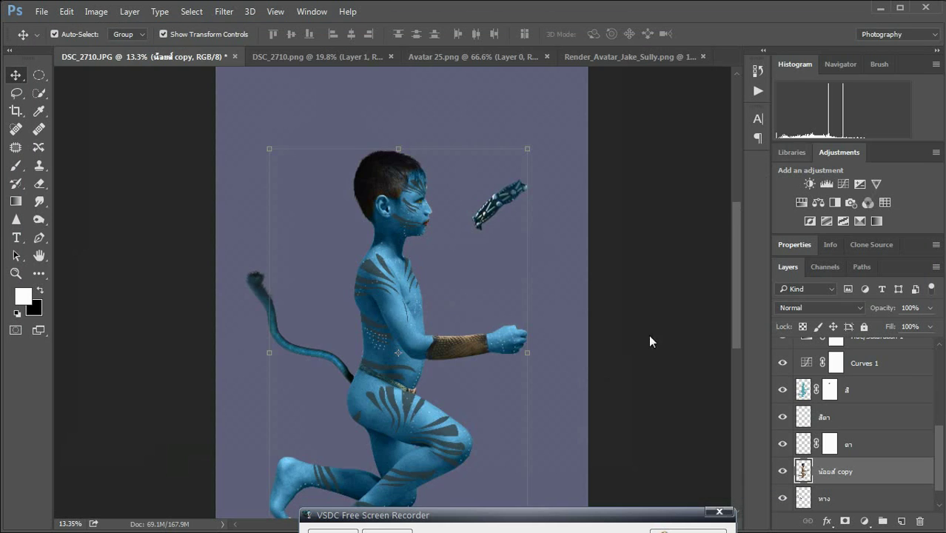
scroll(650, 337, "up", 4)
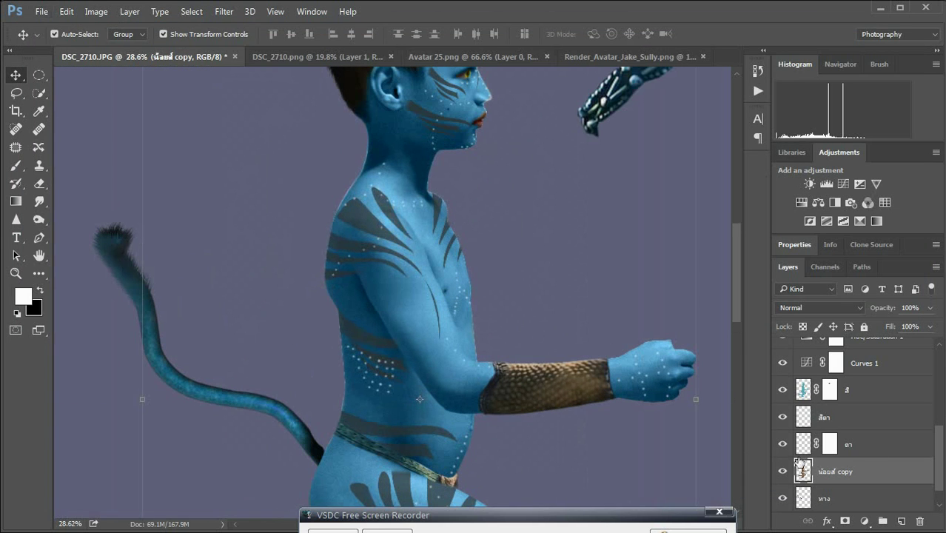
Erase unwanted areas around the shoulder with the Eraser.
key("e")
scroll(300, 205, "up", 2)
scroll(443, 229, "up", 2)
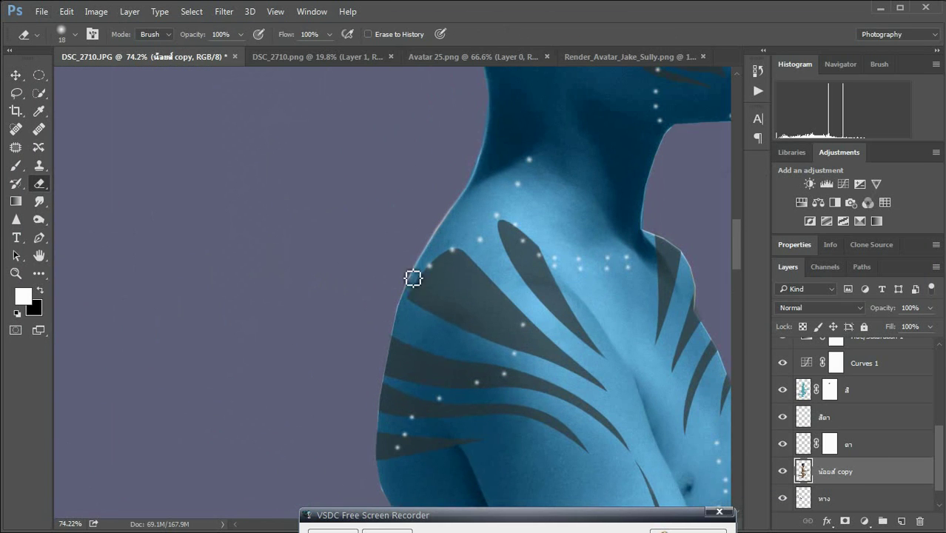
scroll(561, 251, "down", 2)
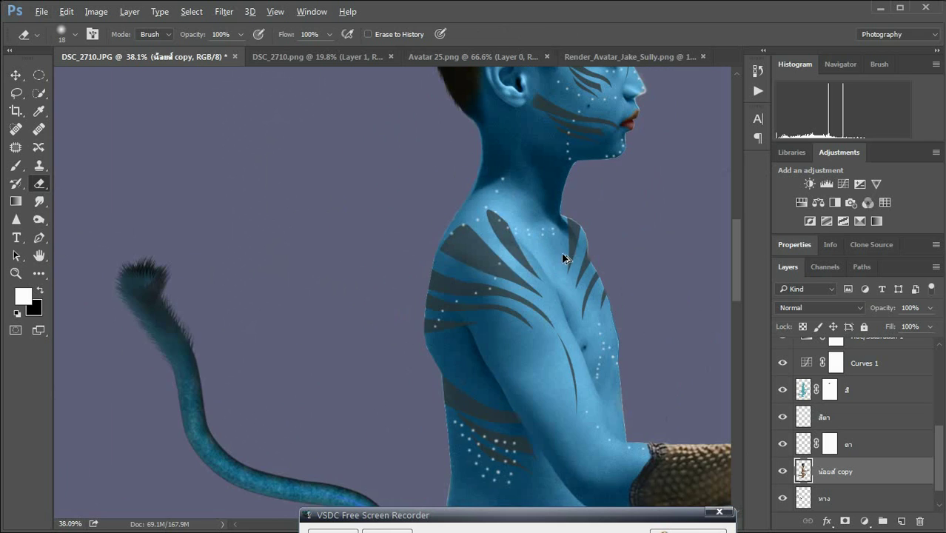
scroll(491, 199, "up", 2)
scroll(402, 288, "up", 1)
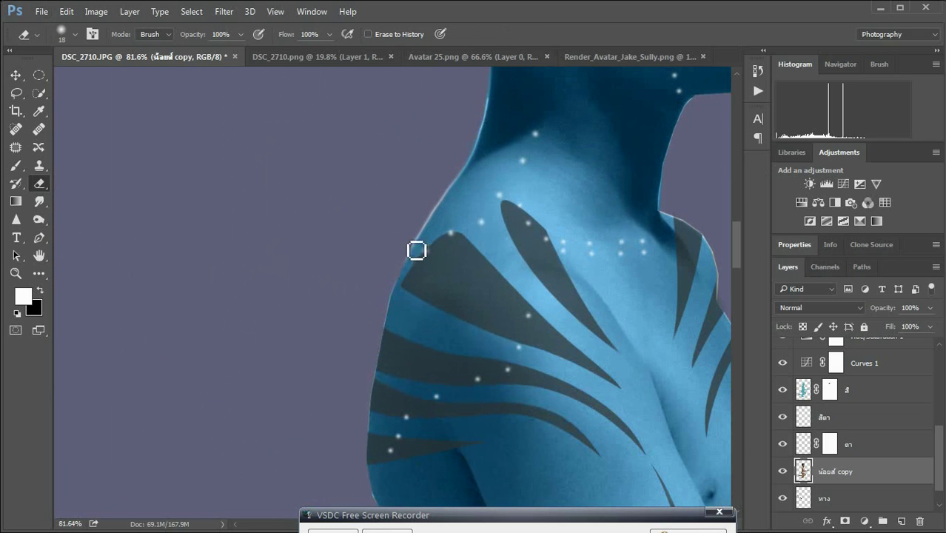
scroll(421, 256, "up", 1)
scroll(440, 245, "up", 1)
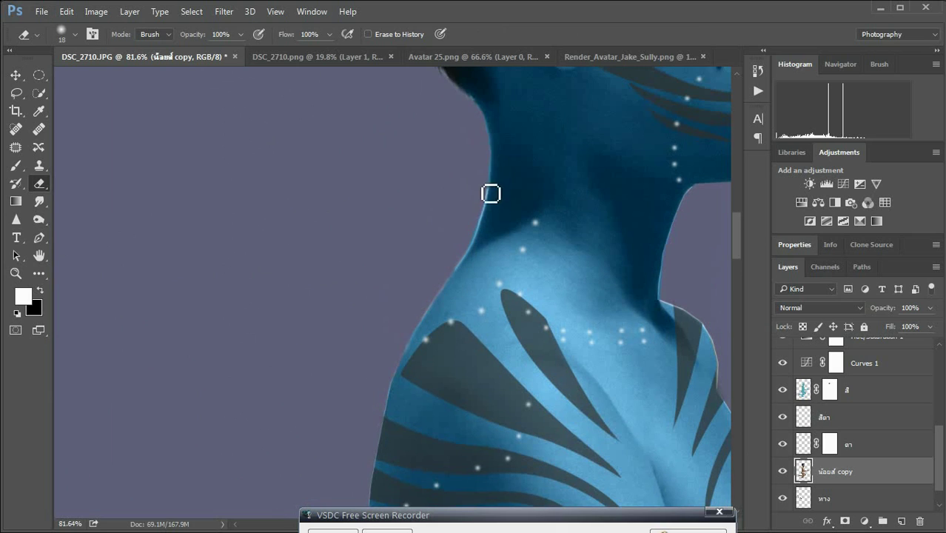
Select the สี colour layer and target its mask for editing.
left_click(806, 392)
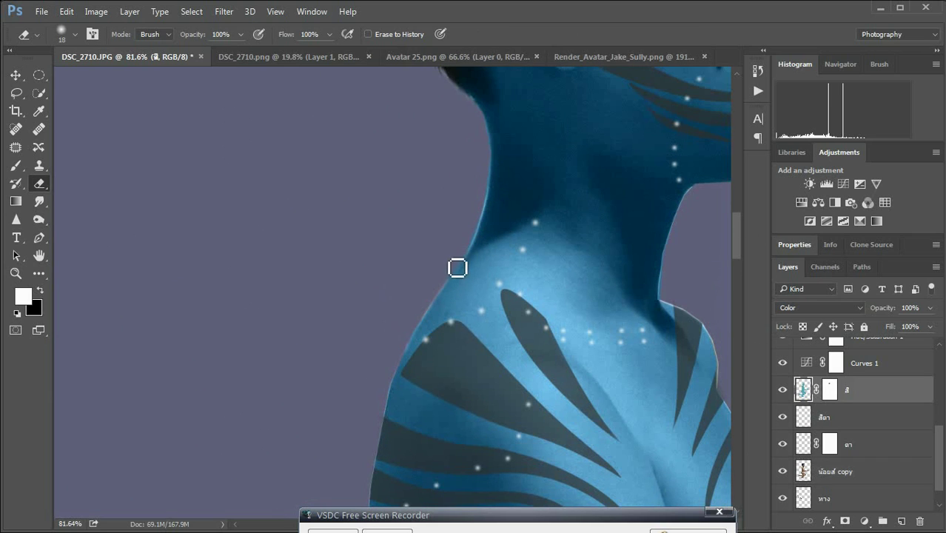
left_click(826, 388)
scroll(434, 306, "down", 5)
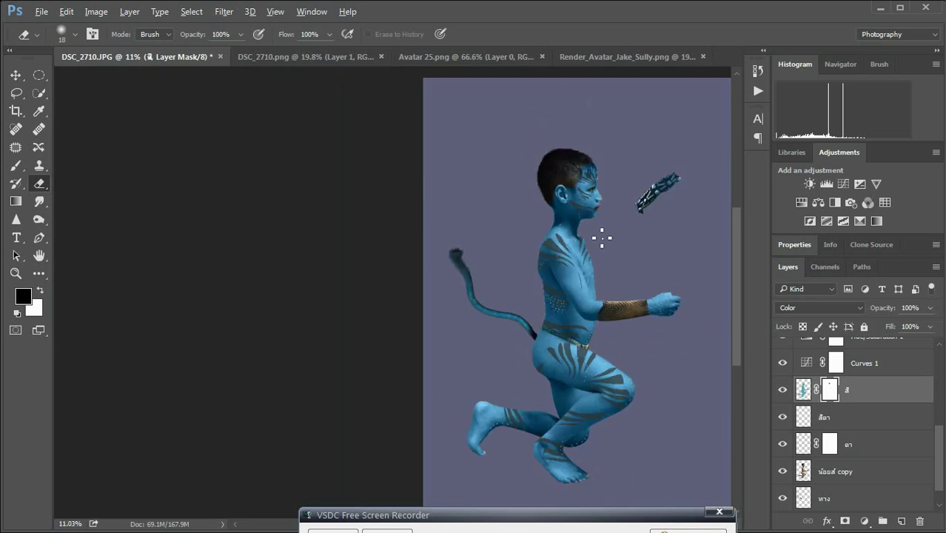
scroll(446, 302, "up", 3)
scroll(445, 302, "down", 1)
scroll(822, 356, "down", 3)
Fit the beaded armband onto the boy's upper arm: move, scale, rotate, flip vertically and warp it.
left_click(821, 356)
scroll(563, 214, "up", 3)
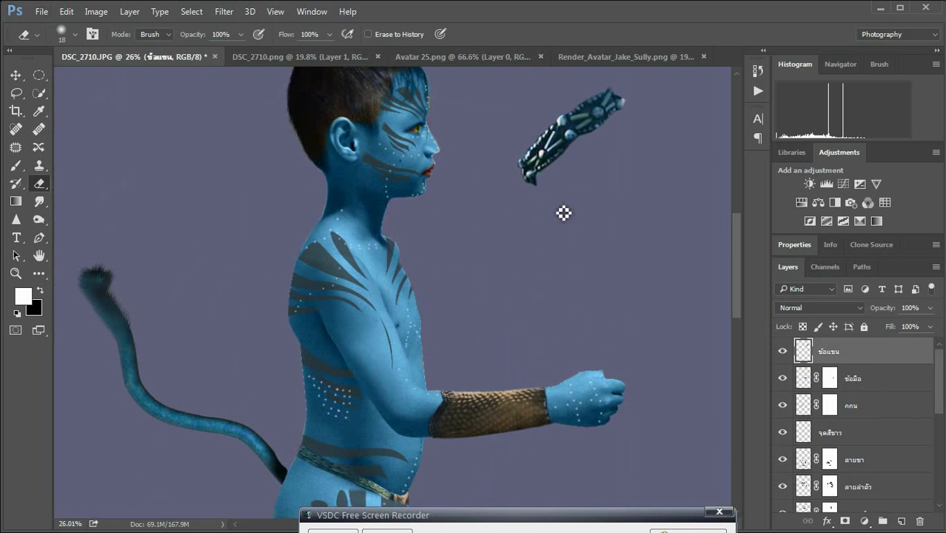
key("ctrl+t")
left_click_drag(570, 137, 474, 248)
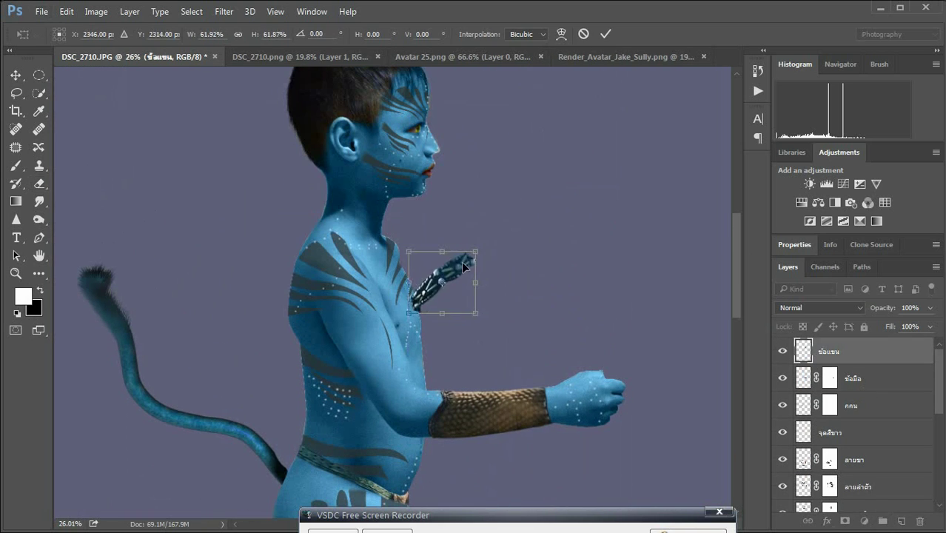
mouse_move(415, 289)
left_mouse_down()
mouse_move(377, 324)
mouse_move(382, 336)
left_mouse_up()
right_click(378, 319)
left_click(403, 259)
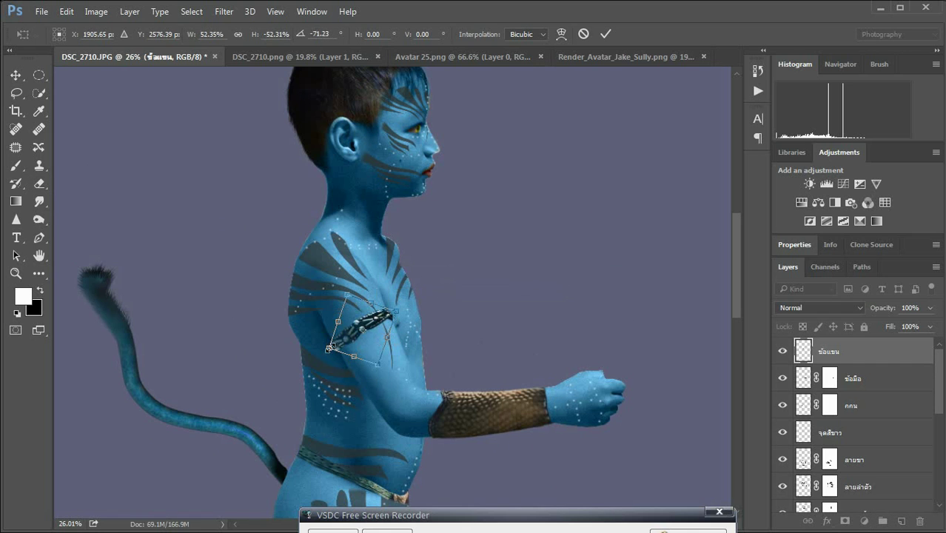
left_click_drag(329, 348, 335, 348)
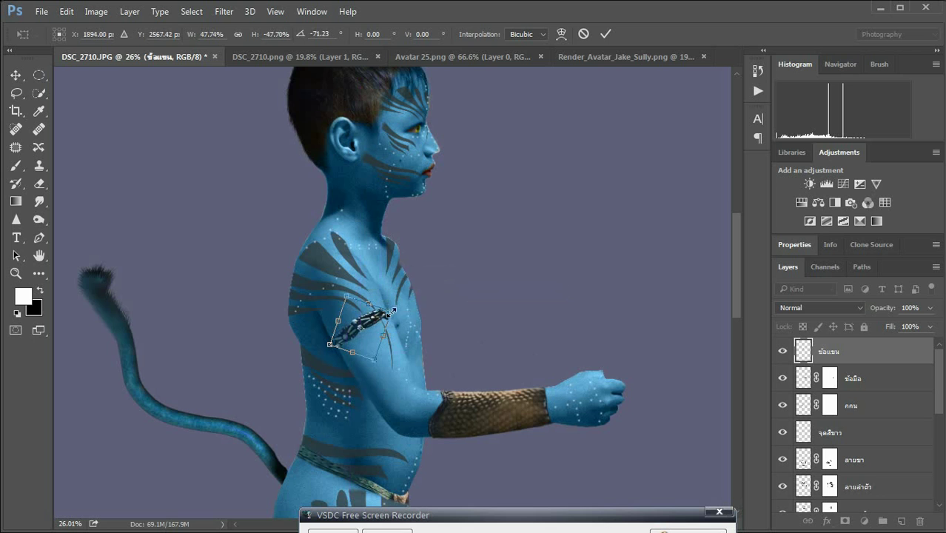
left_click(606, 34)
left_click(624, 56)
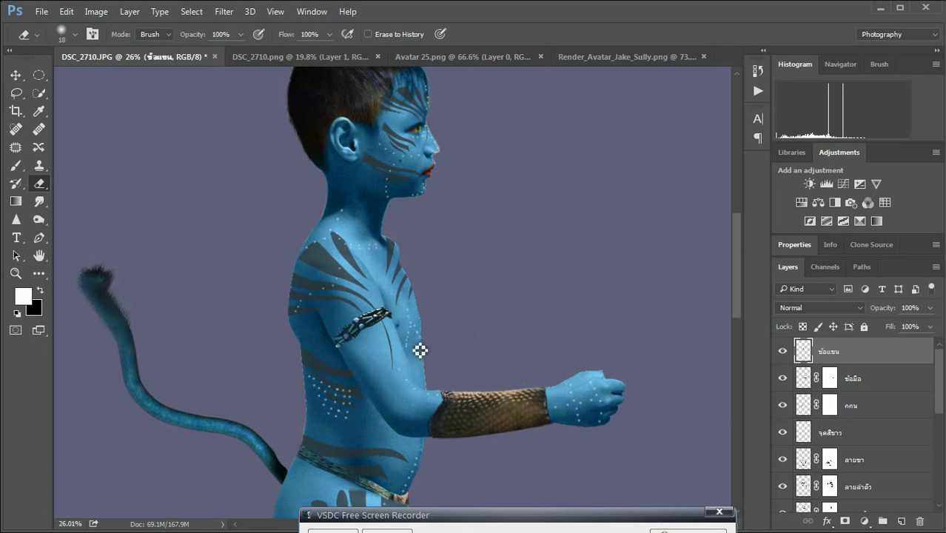
left_click_drag(279, 335, 281, 337)
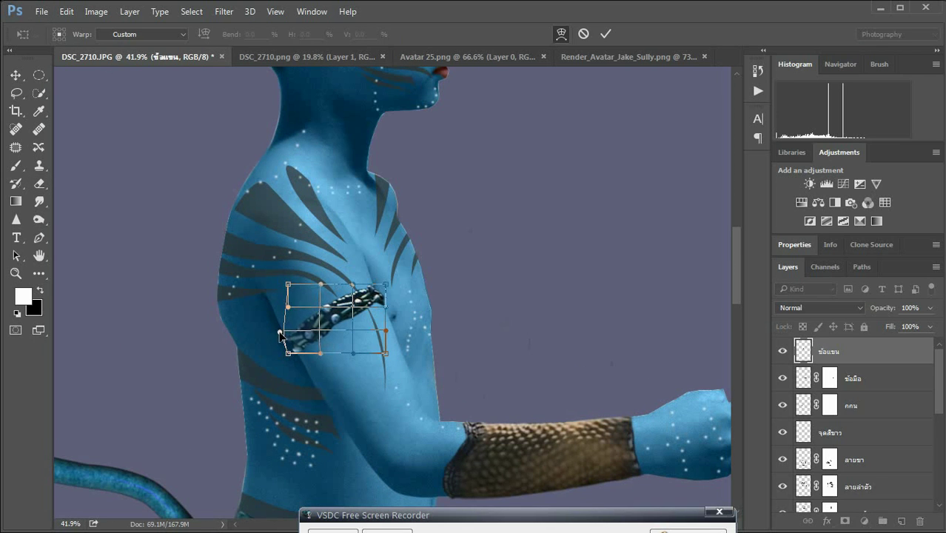
left_click(606, 34)
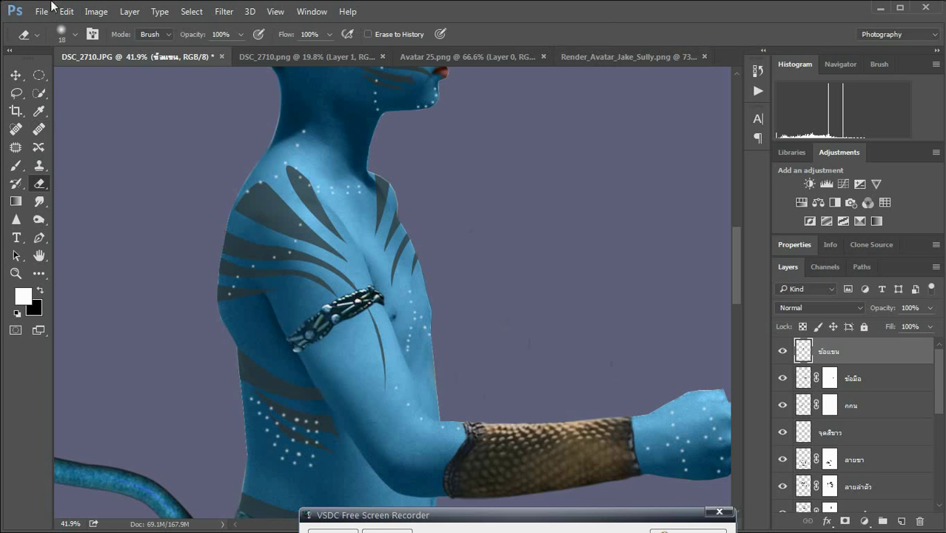
Give the armband brightness -17 and saturation -17, and show its layer again.
left_click(96, 11)
left_click(296, 44)
key("ctrl+0")
left_click_drag(756, 169, 748, 171)
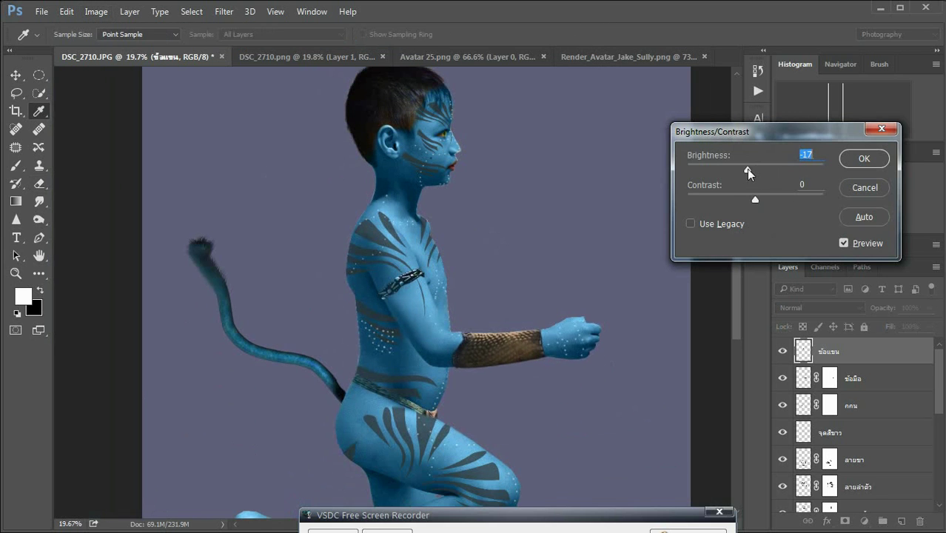
key("Return")
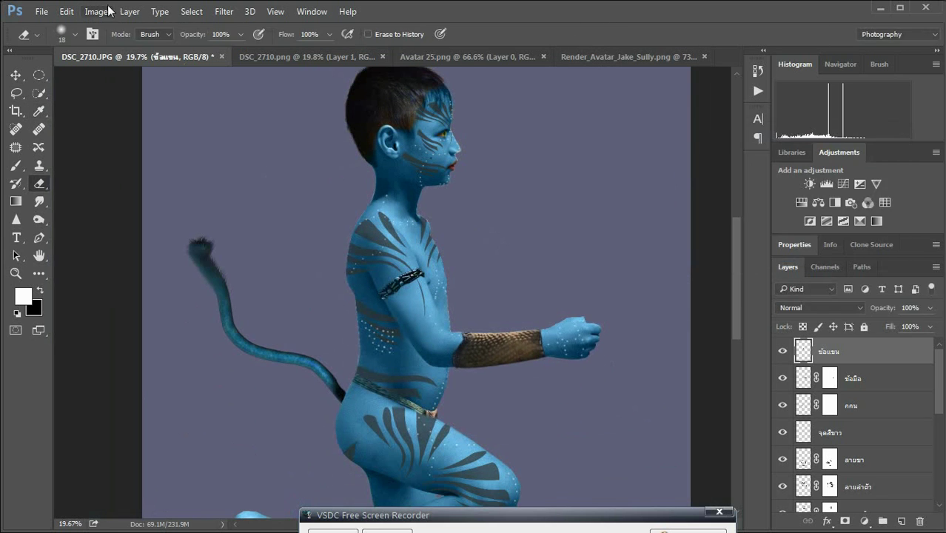
left_click(96, 11)
left_click(317, 118)
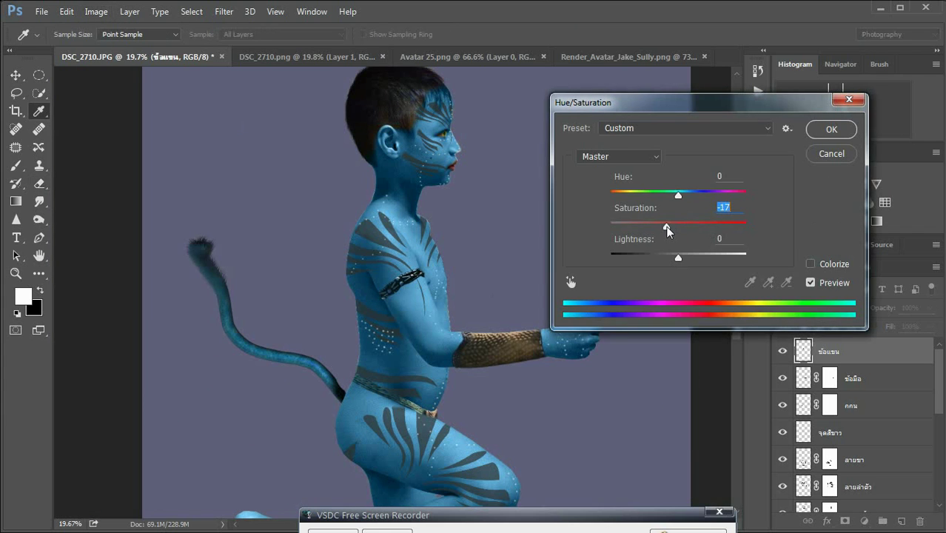
left_click(818, 131)
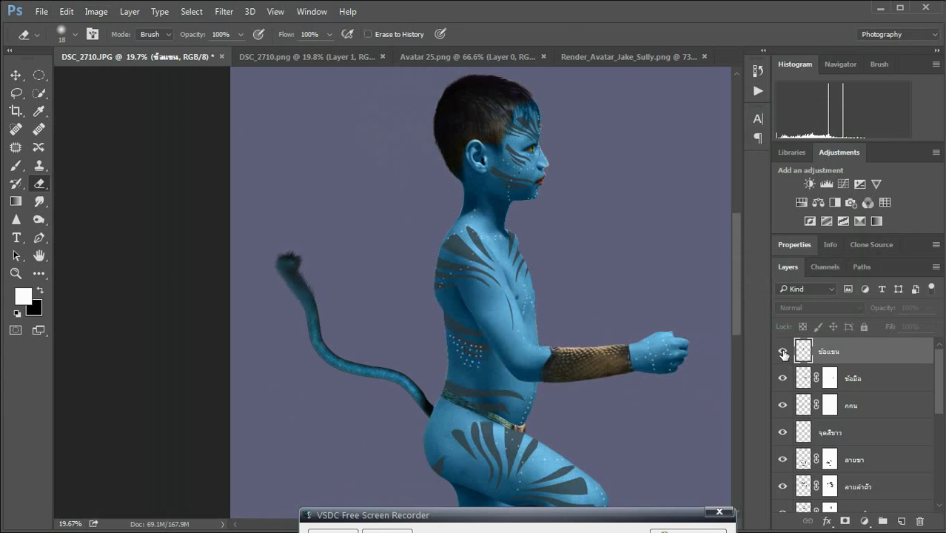
left_click(783, 353)
Add 13.46% noise to the หาง tail layer.
scroll(852, 415, "down", 5)
left_click(851, 472)
left_click(224, 11)
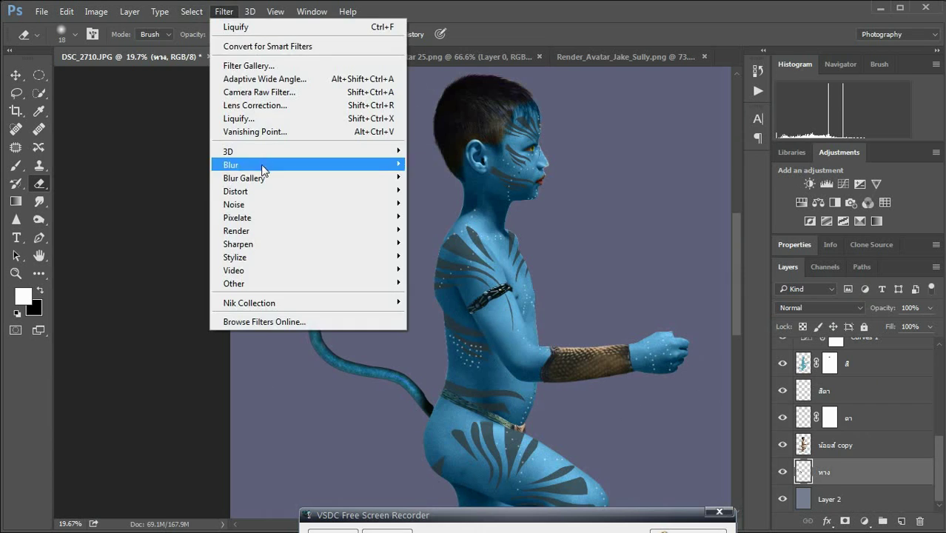
left_click(337, 405)
scroll(338, 404, "up", 3)
key("alt+t")
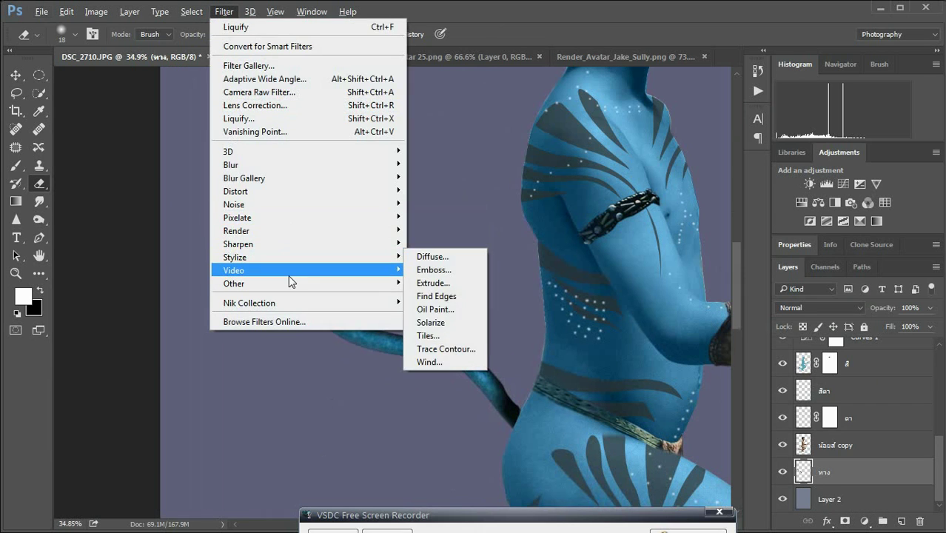
left_click(445, 205)
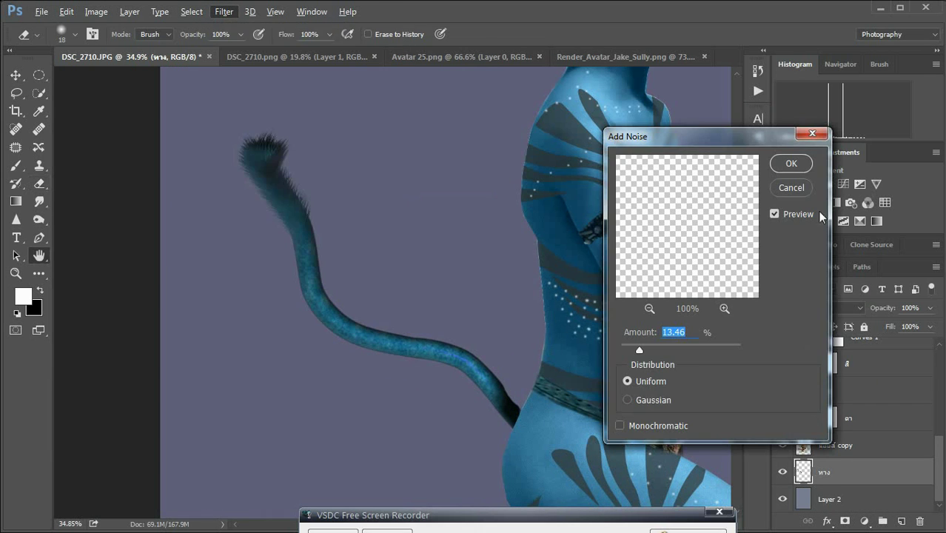
left_click(791, 164)
key("e")
Duplicate the tail as หาง copy, add more noise, and set its opacity to 38%.
key("ctrl+j")
left_click(236, 18)
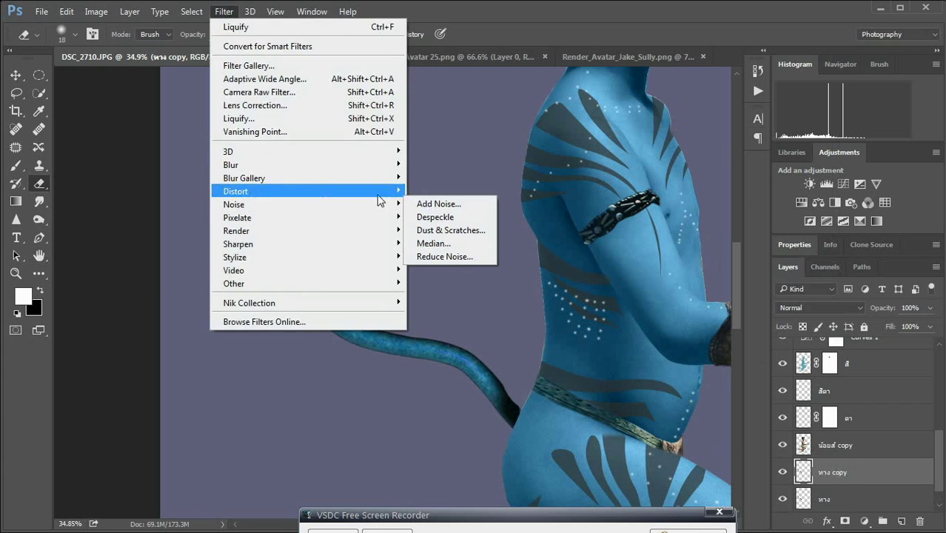
left_click(446, 203)
left_click(788, 163)
left_click(930, 307)
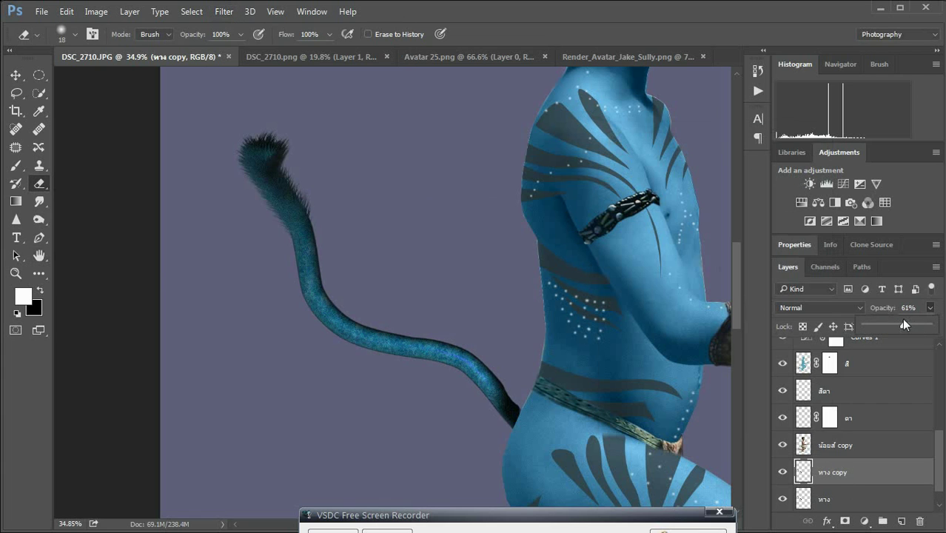
left_click(782, 472)
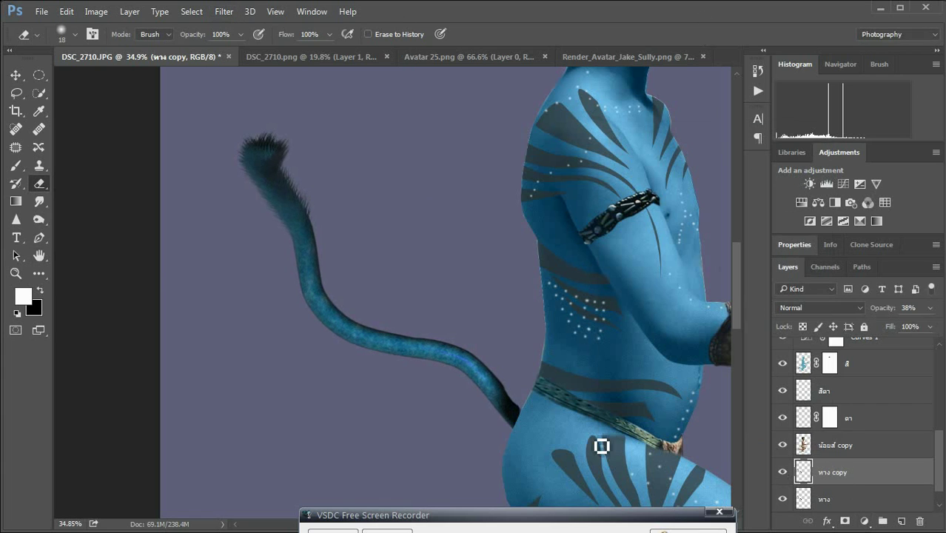
scroll(601, 446, "down", 3)
left_click(782, 472)
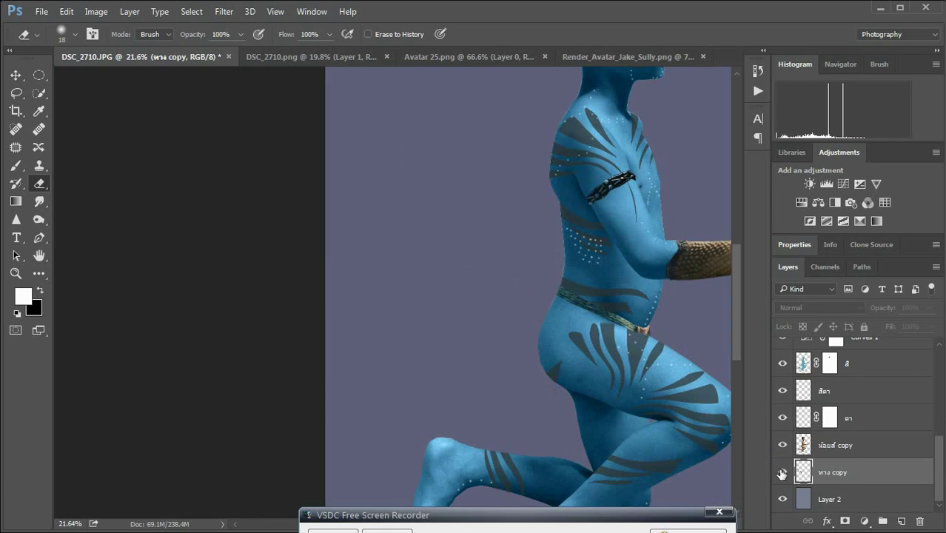
scroll(500, 264, "down", 2)
scroll(489, 244, "down", 1)
scroll(471, 223, "down", 1)
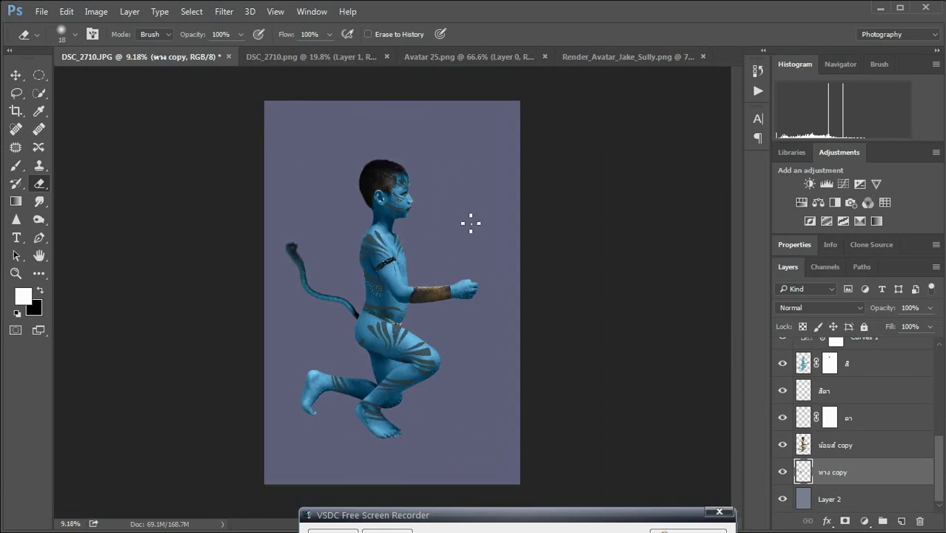
scroll(471, 223, "up", 2)
In the Jake Sully render, trace the bow strap with the Pen tool and turn it into a selection.
left_click(615, 57)
left_click(40, 237)
scroll(366, 315, "up", 8)
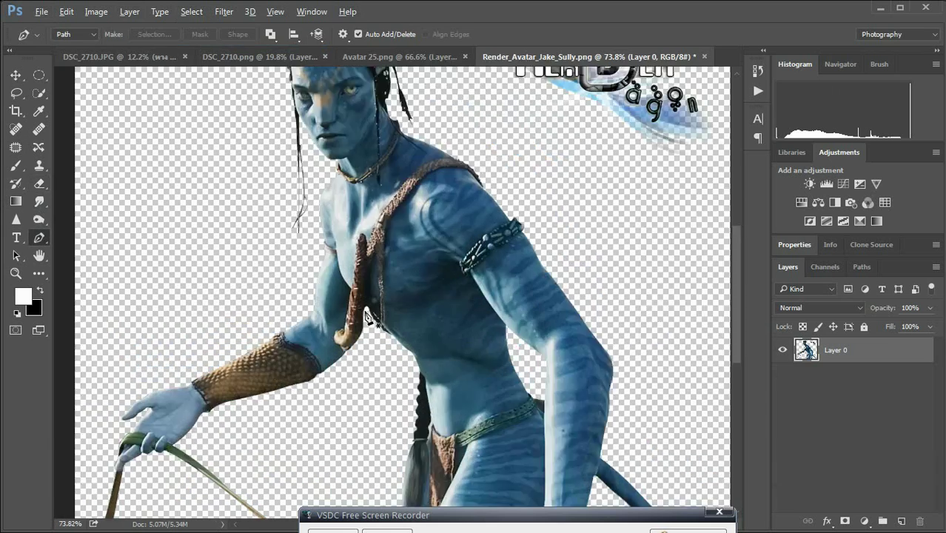
scroll(367, 315, "up", 3)
left_click(320, 282)
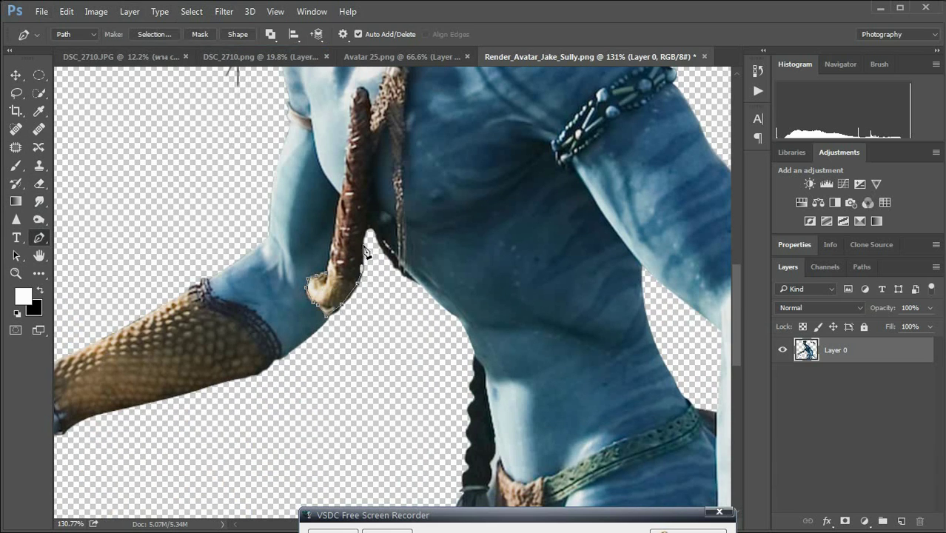
left_click(403, 170)
scroll(405, 192, "up", 3)
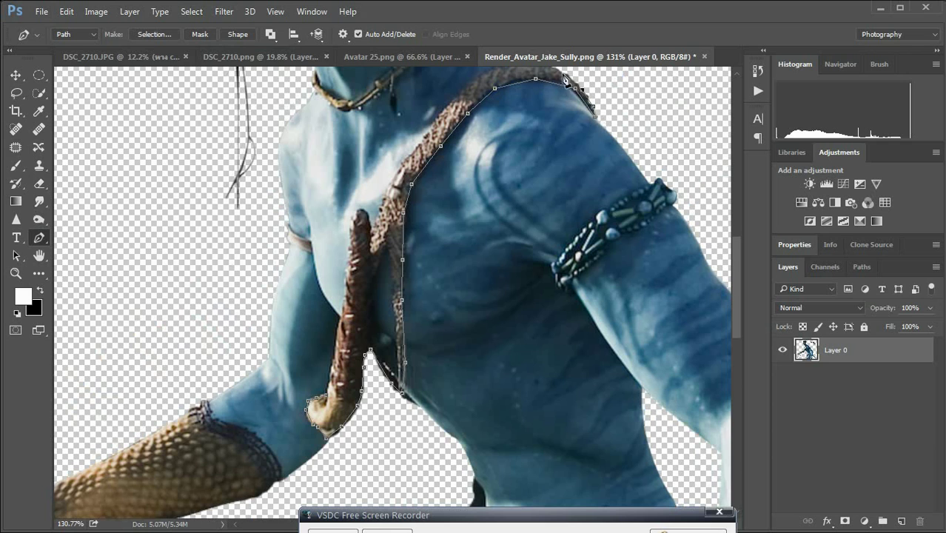
scroll(565, 80, "up", 2)
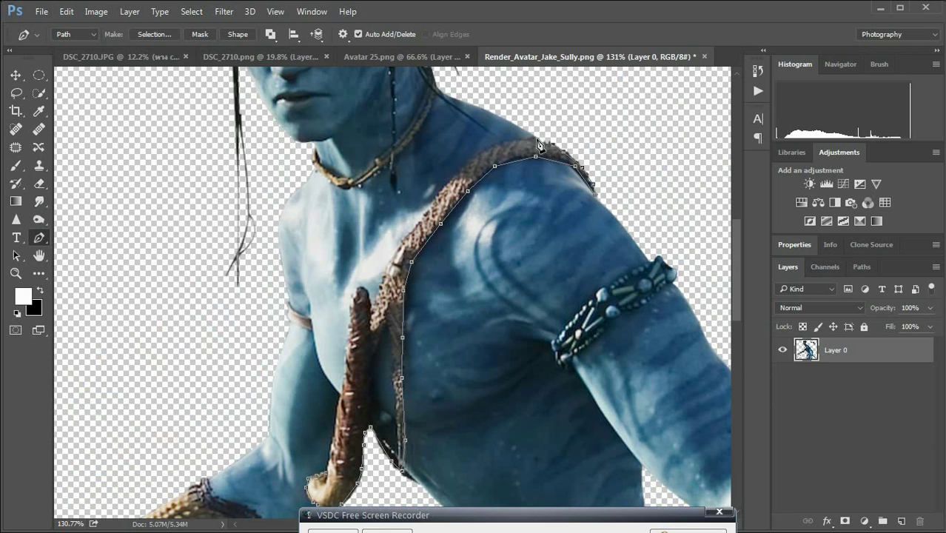
left_click(362, 291)
scroll(353, 239, "down", 2)
right_click(341, 363)
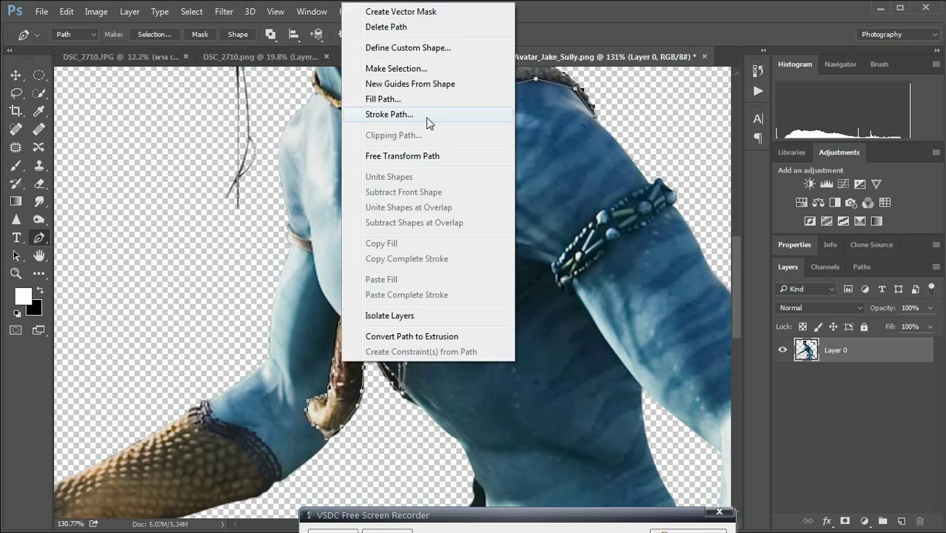
left_click(396, 68)
Drag the traced strap into the boy's photo as a top layer and enlarge it to about 322%.
key("v")
left_click_drag(326, 222, 485, 212)
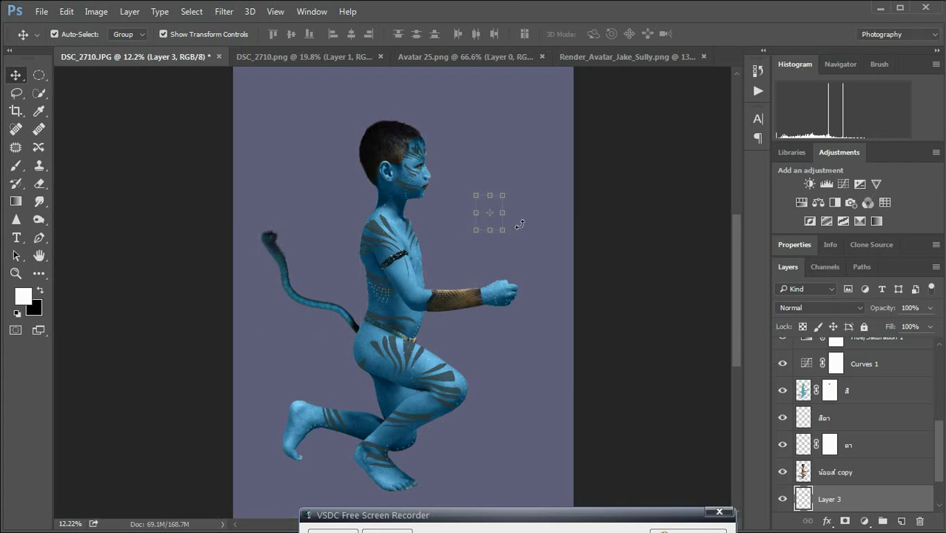
mouse_move(830, 499)
left_mouse_down()
mouse_move(850, 359)
mouse_move(839, 336)
left_mouse_up()
key("ctrl+t")
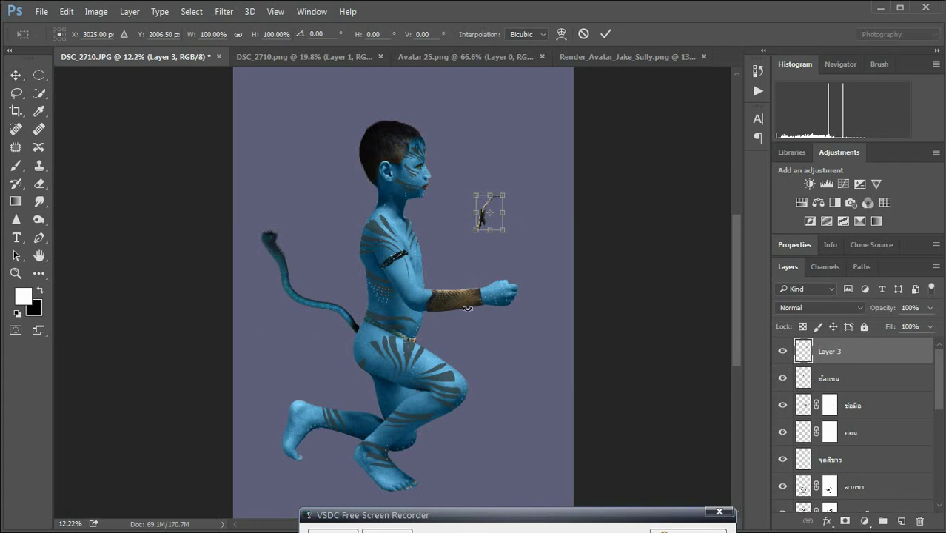
left_click_drag(475, 230, 395, 289)
scroll(466, 232, "up", 5)
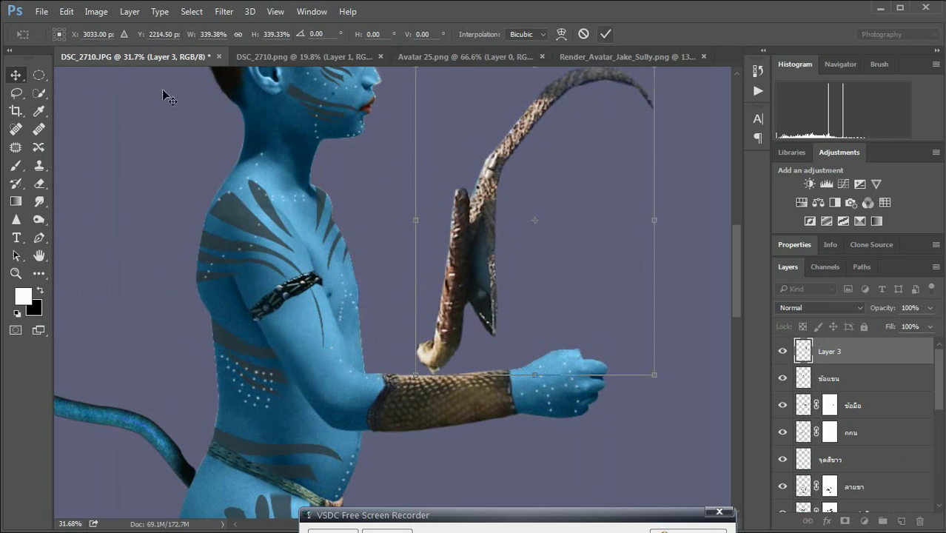
key("Return")
Delete the dark inner area of the strap using a path selection.
key("p")
scroll(471, 296, "up", 1)
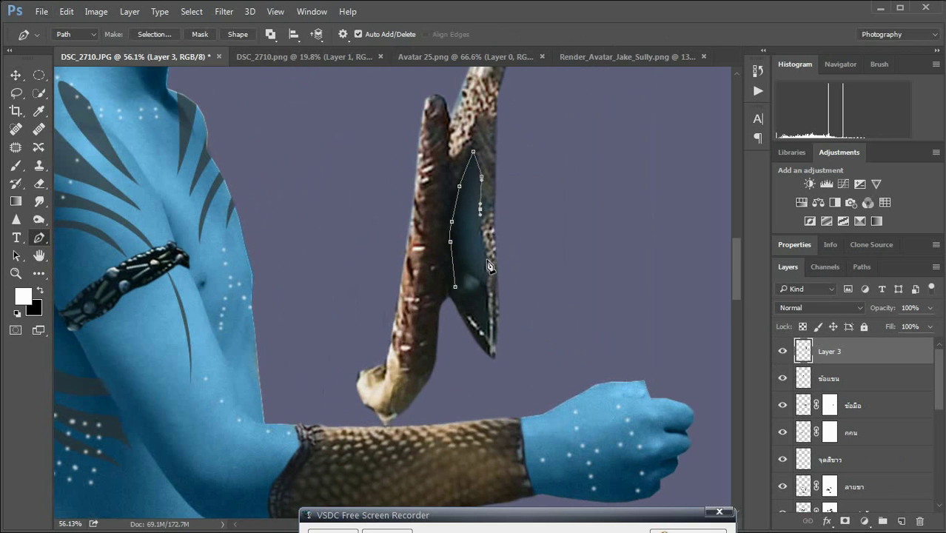
right_click(465, 310)
left_click(570, 243)
key("Delete")
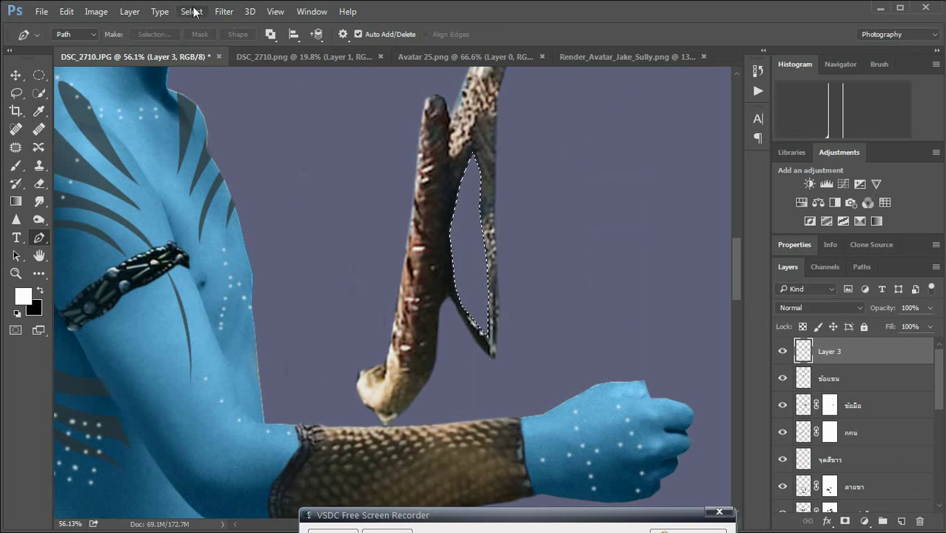
key("ctrl+d")
scroll(437, 239, "down", 3)
Flip the strap horizontally, move it onto the boy's shoulder, and rotate and enlarge it slightly.
key("ctrl+t")
scroll(481, 250, "down", 1)
right_click(481, 251)
left_click(544, 455)
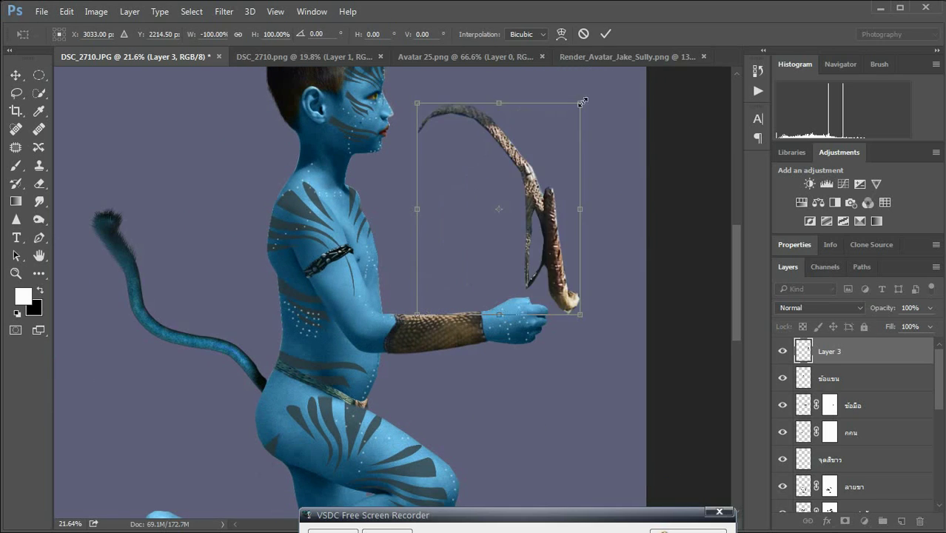
left_click_drag(503, 148, 335, 209)
mouse_move(392, 211)
left_mouse_down()
mouse_move(418, 209)
mouse_move(412, 216)
left_mouse_up()
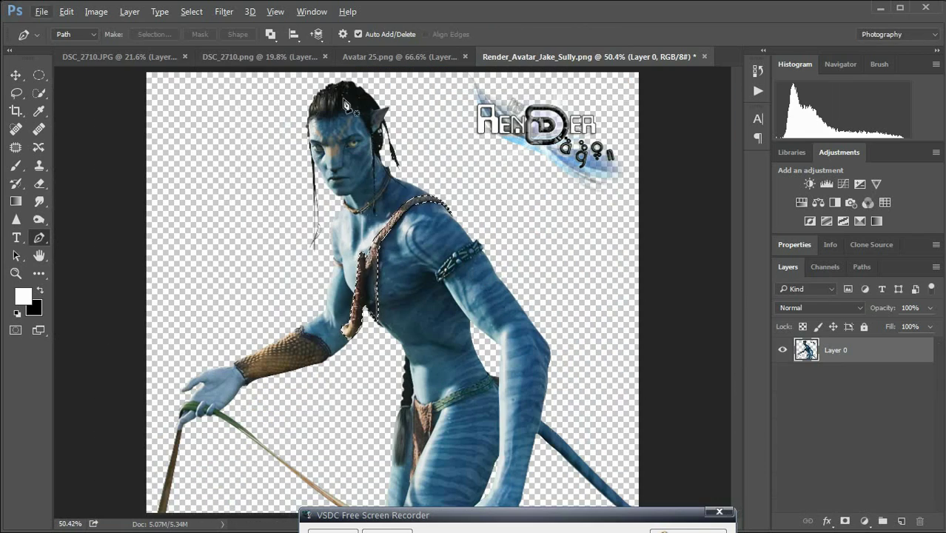
In the Jake Sully reference, move Layer 1 below Layer 0 and flip the image.
left_click(187, 11)
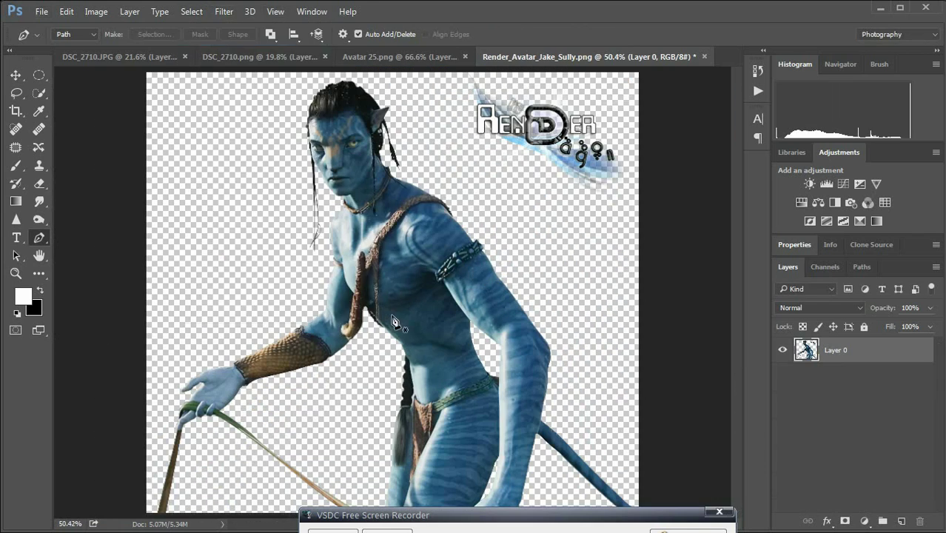
left_click_drag(877, 350, 876, 381)
key("Return")
key("ctrl+t")
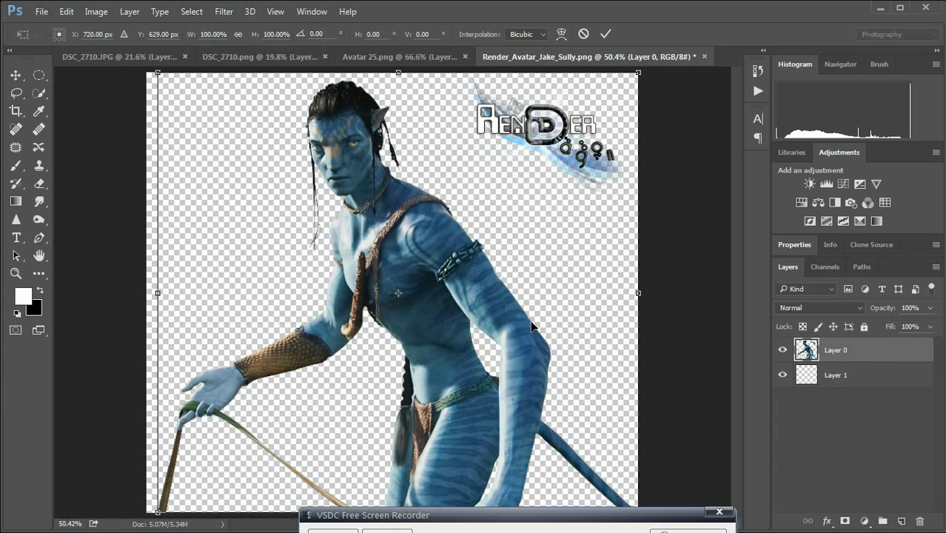
right_click(529, 88)
left_click(536, 319)
key("Return")
key("ctrl+Tab")
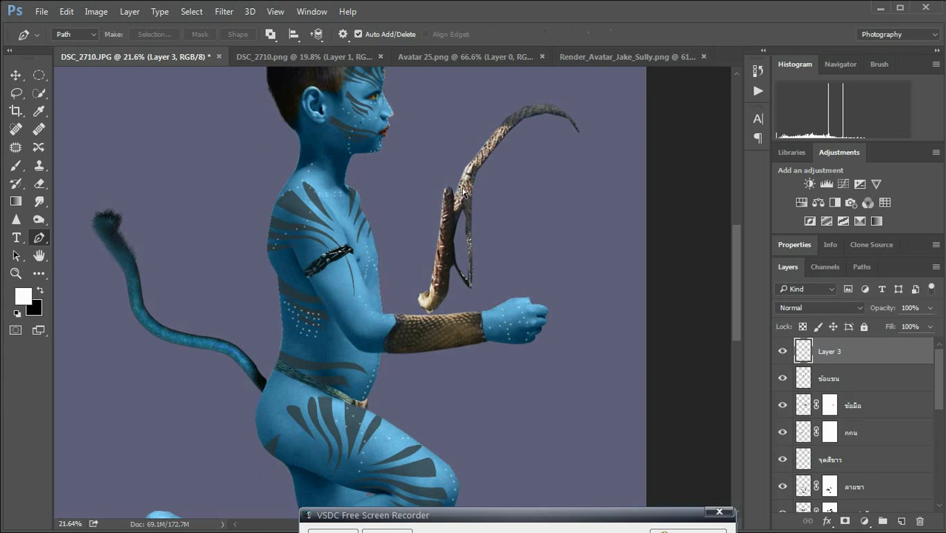
Place the strap diagonally across the boy's chest.
key("ctrl+t")
mouse_move(533, 393)
left_mouse_down()
mouse_move(415, 311)
mouse_move(347, 237)
left_mouse_up()
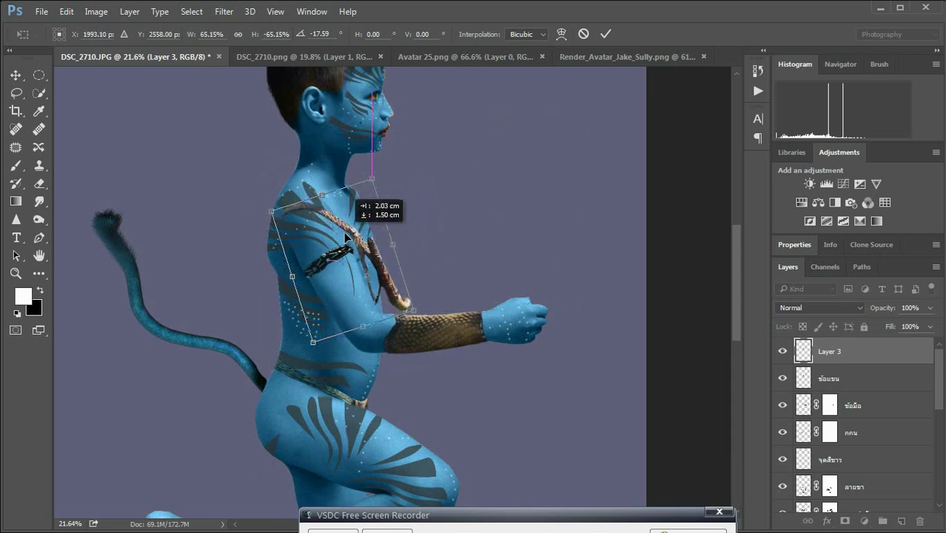
key("Return")
key("p")
left_click(656, 56)
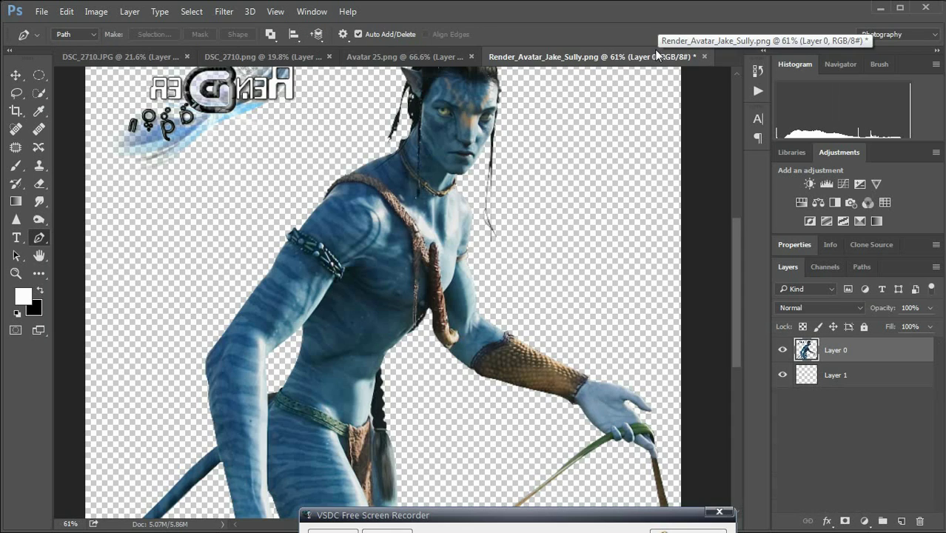
key("ctrl+Tab")
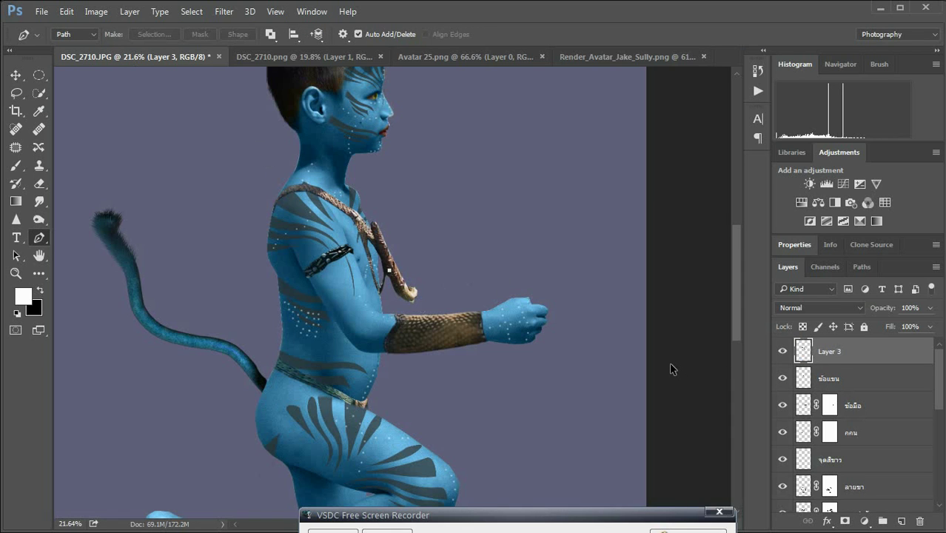
Warp the strap for a first fit against the boy's body.
key("ctrl+t")
right_click(396, 274)
left_click(462, 381)
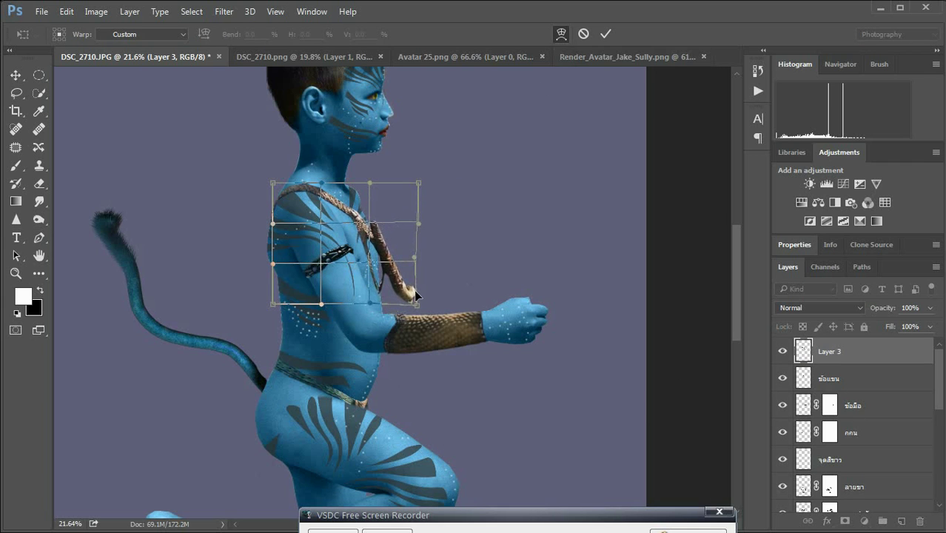
left_click(605, 34)
key("p")
left_click(599, 59)
key("ctrl+Tab")
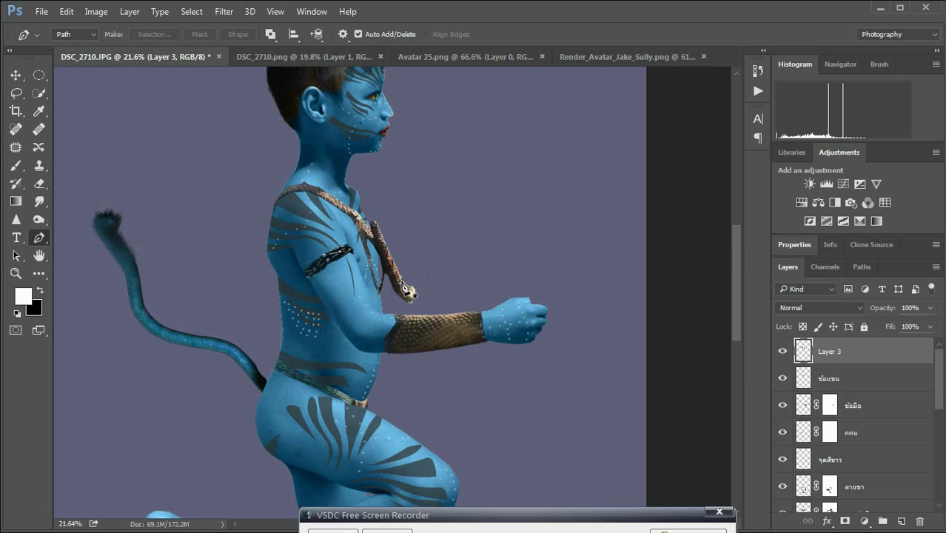
Warp the strap's lower end so it bends around the chest.
key("ctrl+shift+Tab")
key("ctrl+Tab")
key("ctrl+t")
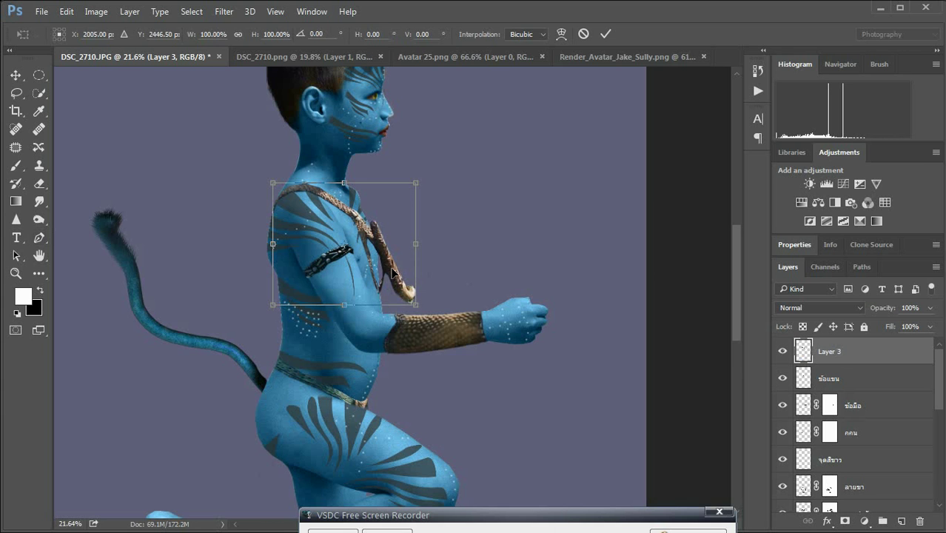
right_click(409, 251)
left_click(443, 357)
scroll(474, 358, "up", 3)
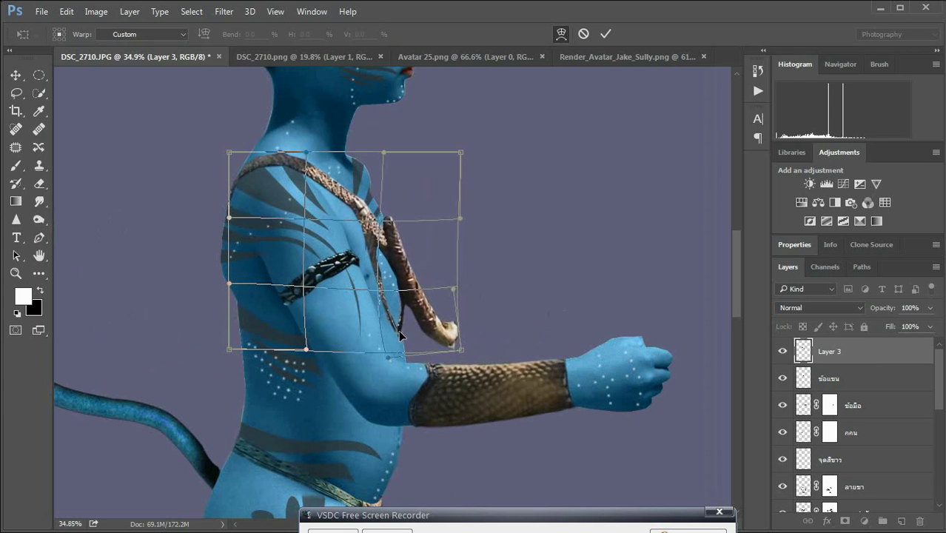
left_click_drag(404, 346, 408, 357)
left_click(605, 34)
key("p")
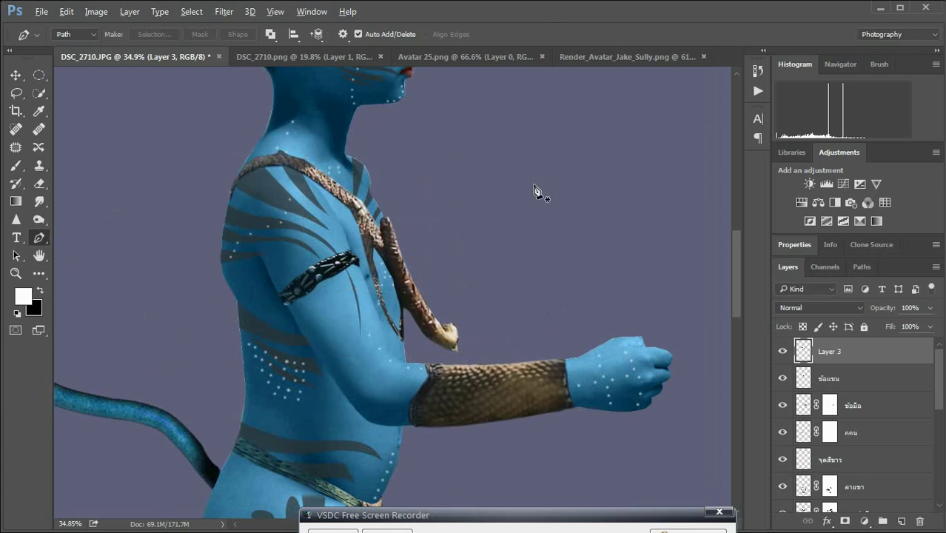
scroll(529, 194, "down", 4)
left_click(594, 57)
key("ctrl+Tab")
Reshape the strap with another warp so it hugs the chest.
scroll(528, 268, "up", 3)
key("ctrl+t")
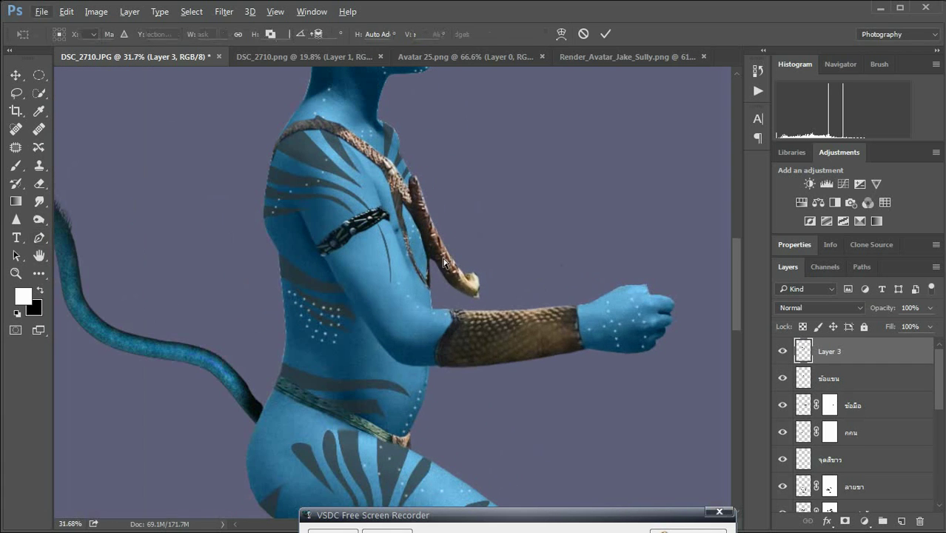
right_click(409, 258)
left_click(443, 356)
mouse_move(479, 293)
left_mouse_down()
mouse_move(482, 268)
mouse_move(431, 218)
left_mouse_up()
key("p")
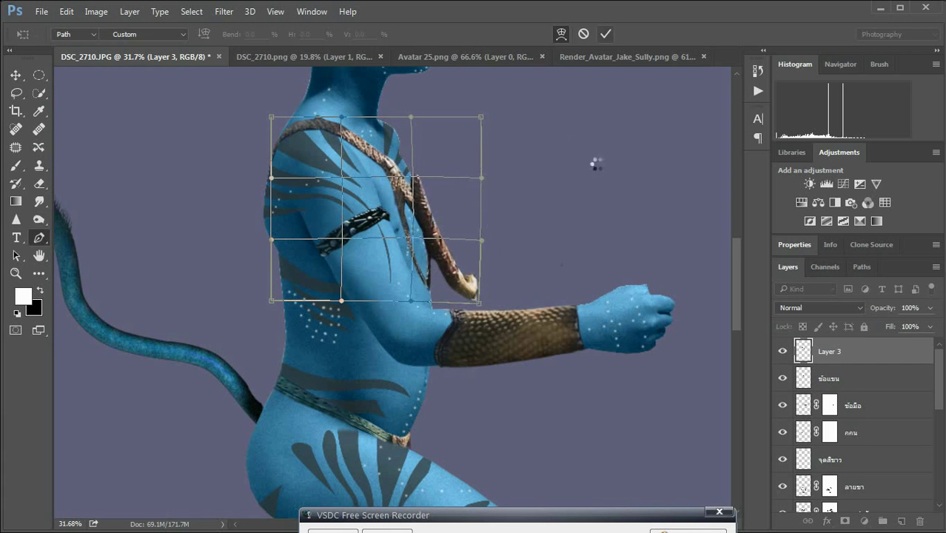
scroll(596, 159, "down", 4)
left_click(96, 11)
Darken the chest strap to brightness -51 and apply a Hue/Saturation adjustment.
left_click(311, 47)
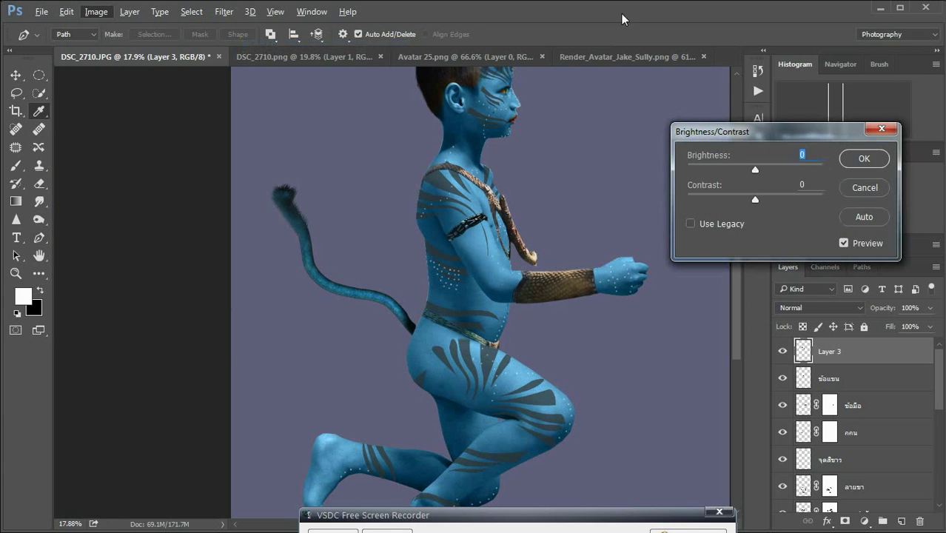
left_click_drag(755, 170, 732, 169)
key("Return")
left_click(96, 11)
left_click(297, 133)
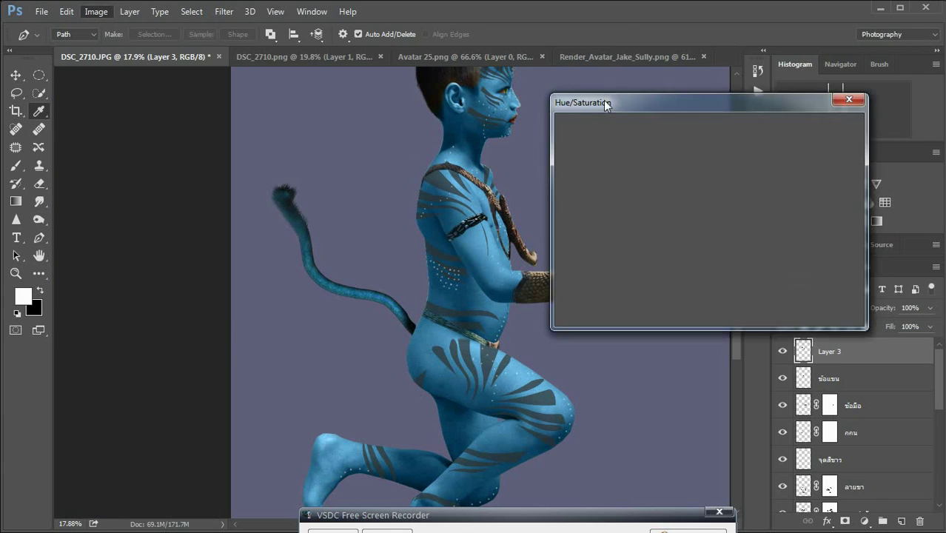
key("Return")
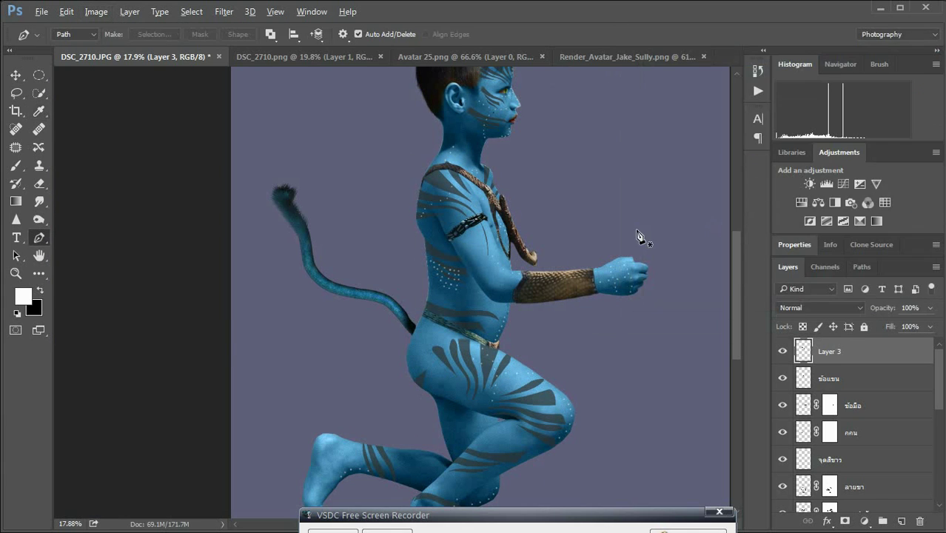
Rename the strap layer to ติดหน้าอก and bring up Save As for DSC_2710 as a PSD.
scroll(659, 222, "up", 1)
key("ctrl+0")
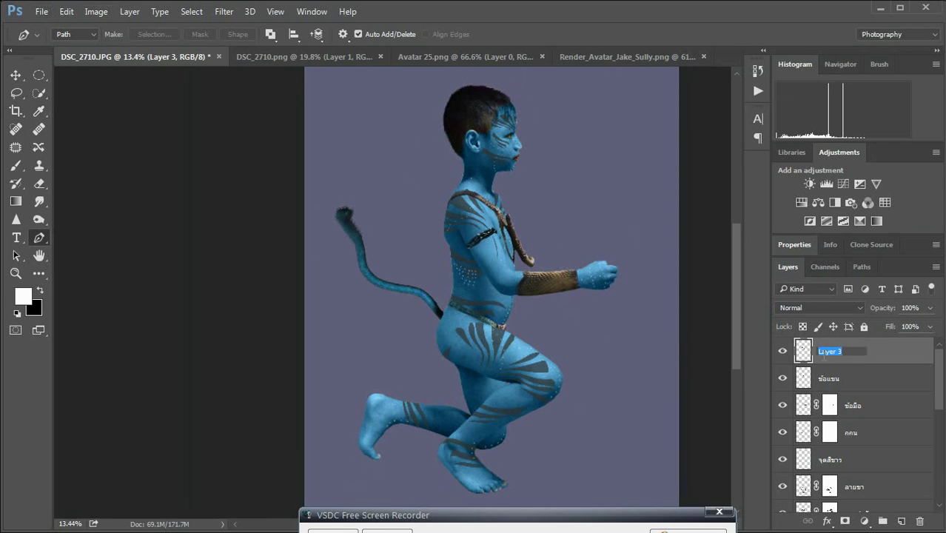
type("ติดหน้าอก")
key("Return")
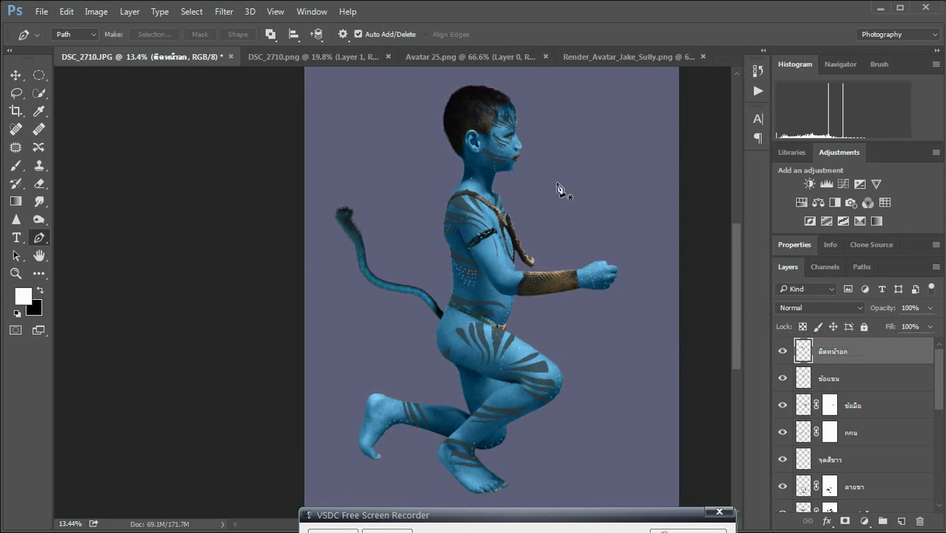
scroll(563, 190, "up", 1)
scroll(567, 191, "up", 1)
scroll(566, 190, "up", 1)
Save the composite as a Photoshop PSD named 'avatar ล้ม' on Local Disk (F:).
key("ctrl+shift+s")
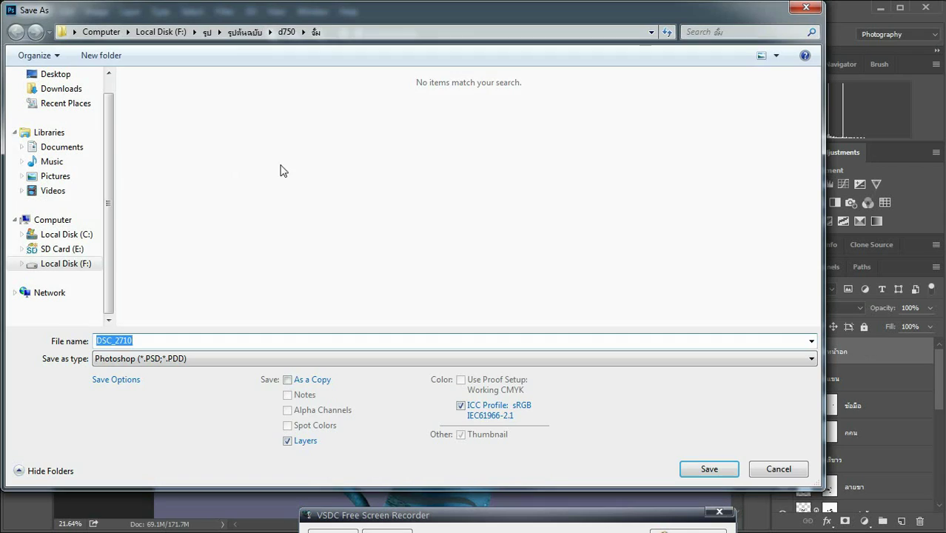
left_click(65, 264)
type("avatar 2")
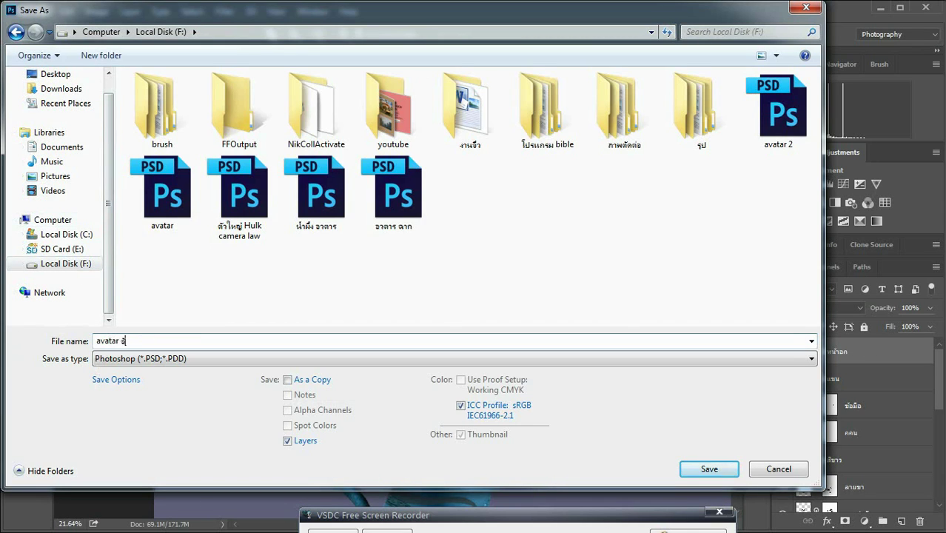
key("Return")
left_click(630, 156)
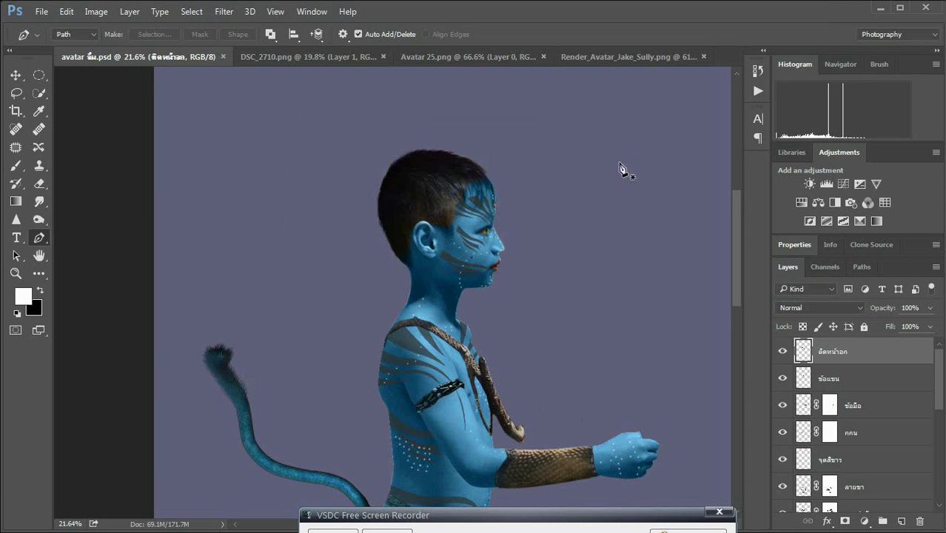
scroll(506, 326, "down", 3)
scroll(365, 321, "down", 1)
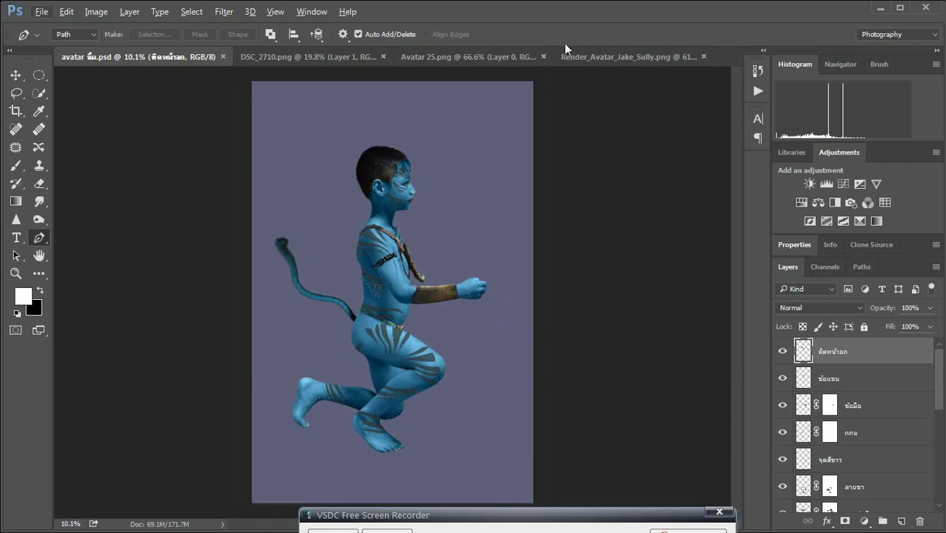
Close the Jake Sully reference image without saving changes.
left_click(585, 56)
scroll(511, 198, "down", 1)
left_click(156, 58)
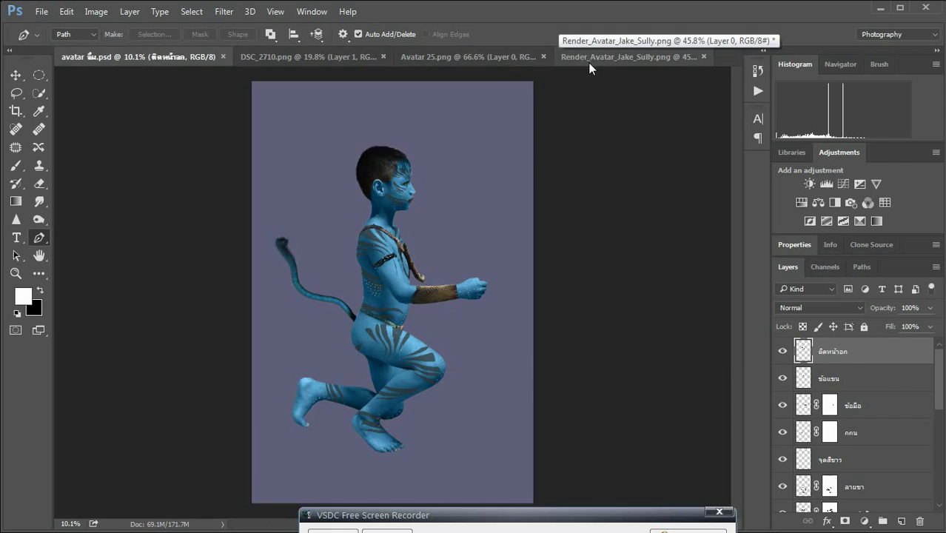
left_click(590, 63)
key("ctrl+w")
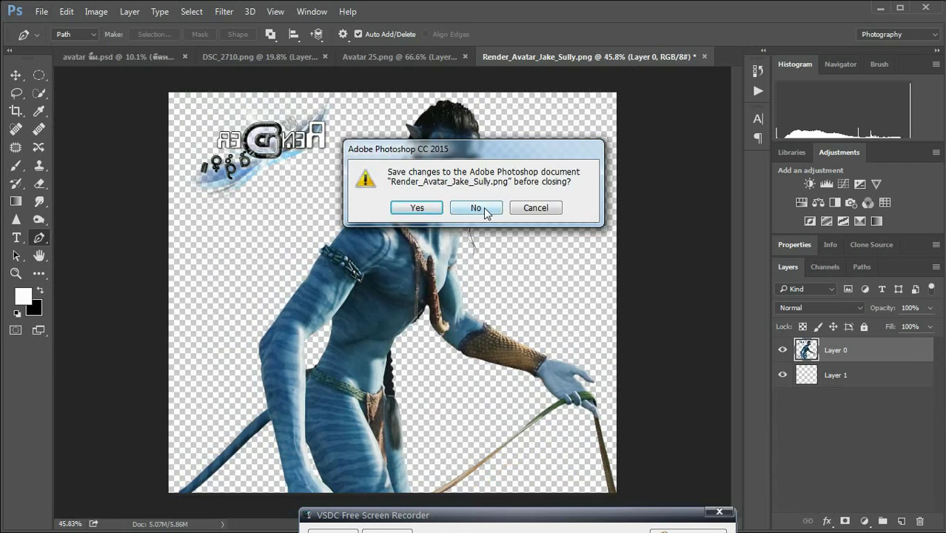
left_click(475, 208)
Close the Avatar 25 reference image and bring up the Open window.
left_click(192, 12)
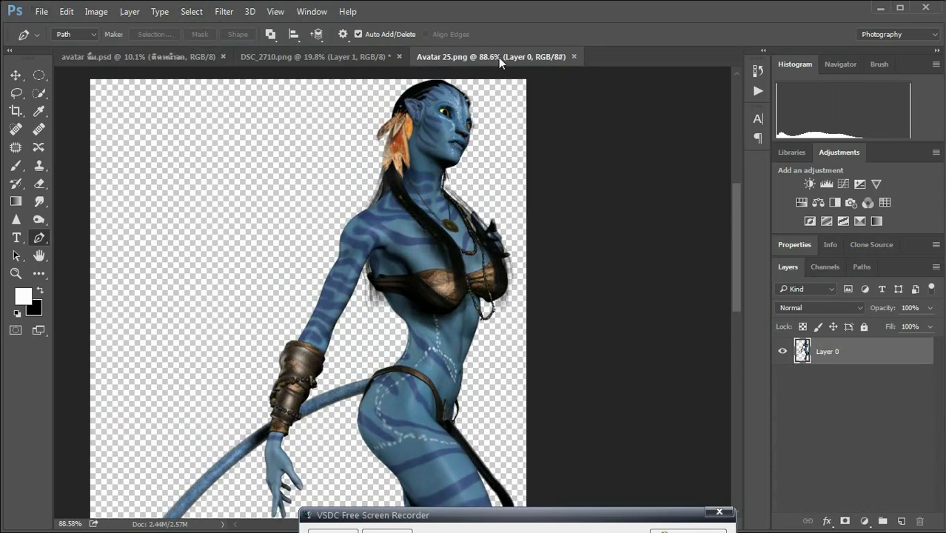
key("ctrl+w")
left_click(42, 11)
left_click(42, 65)
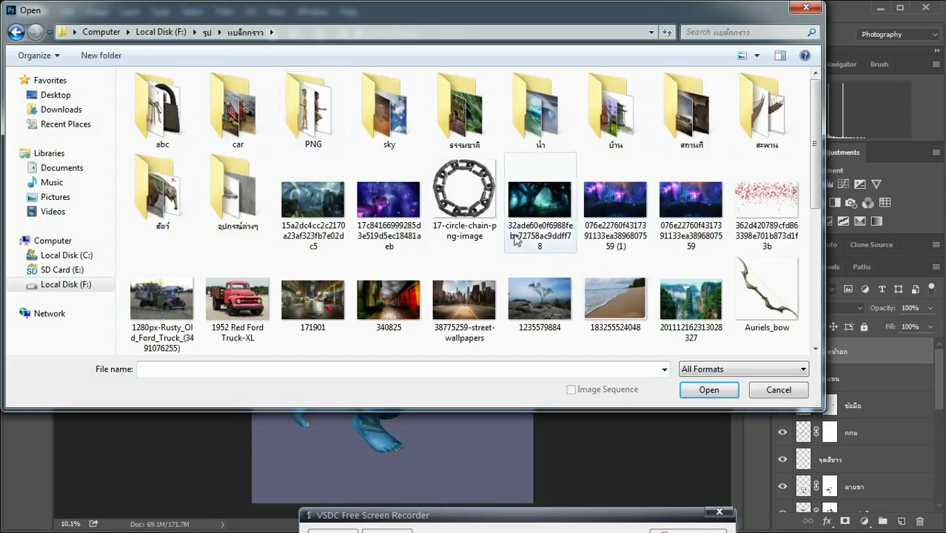
Open pg-24-avatar-1-capital (1).jpg and zoom in on the Na'vi man's ear and braid.
scroll(516, 239, "down", 3)
double_click(474, 274)
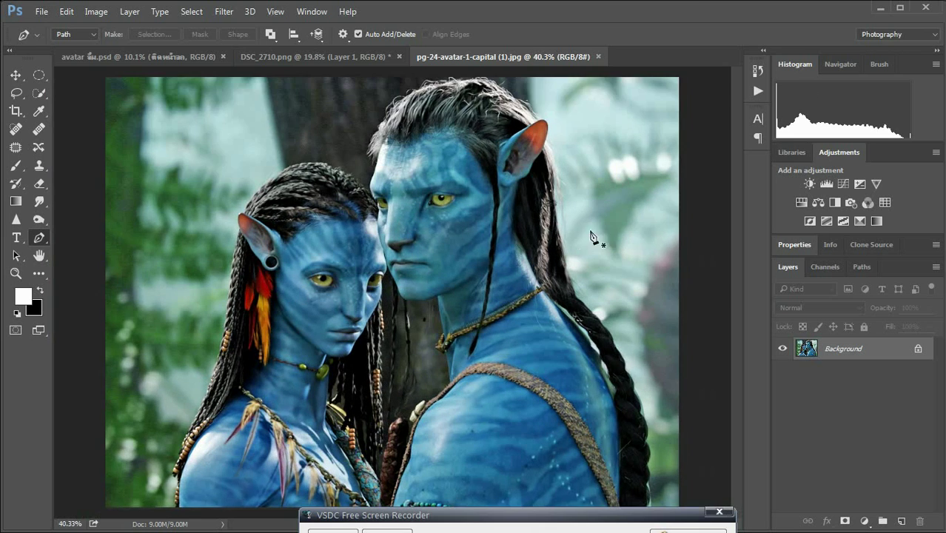
scroll(469, 184, "up", 3)
scroll(469, 183, "up", 1)
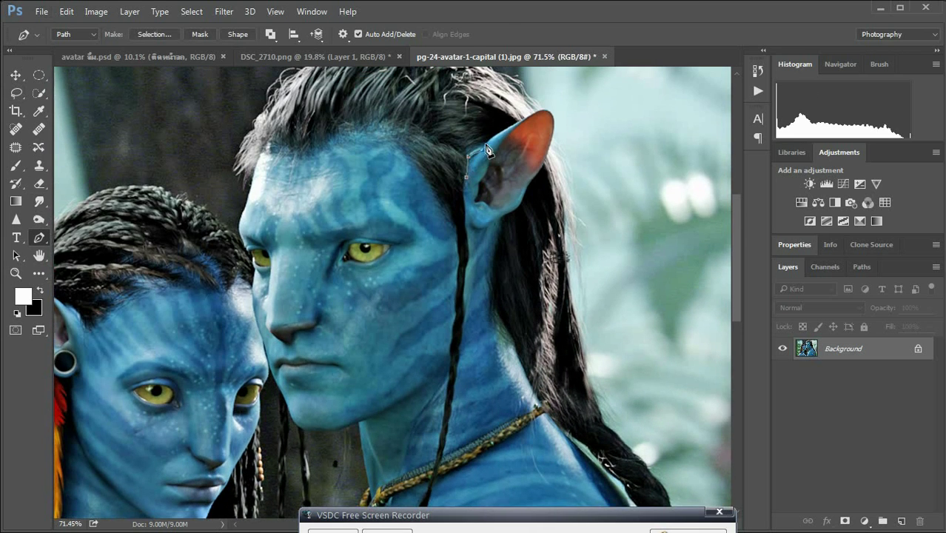
scroll(469, 159, "up", 1)
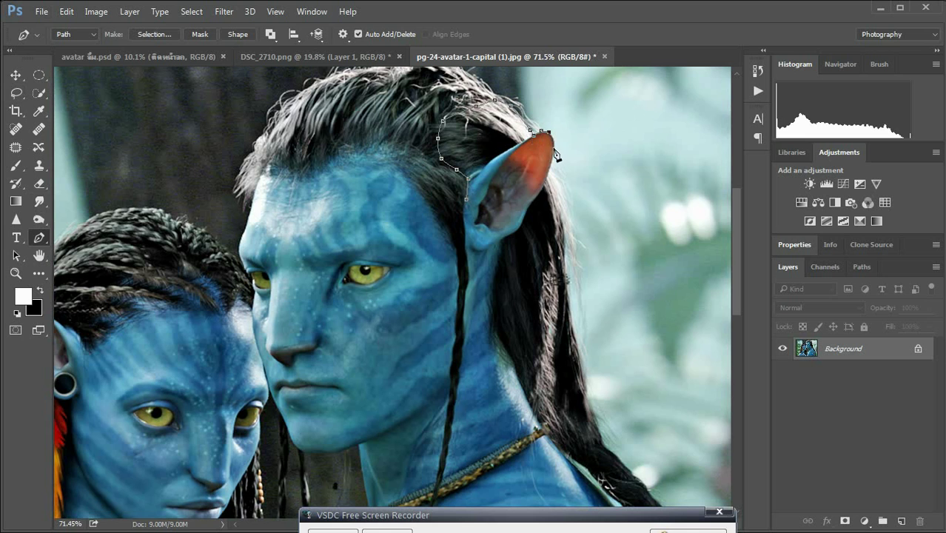
scroll(567, 289, "down", 2)
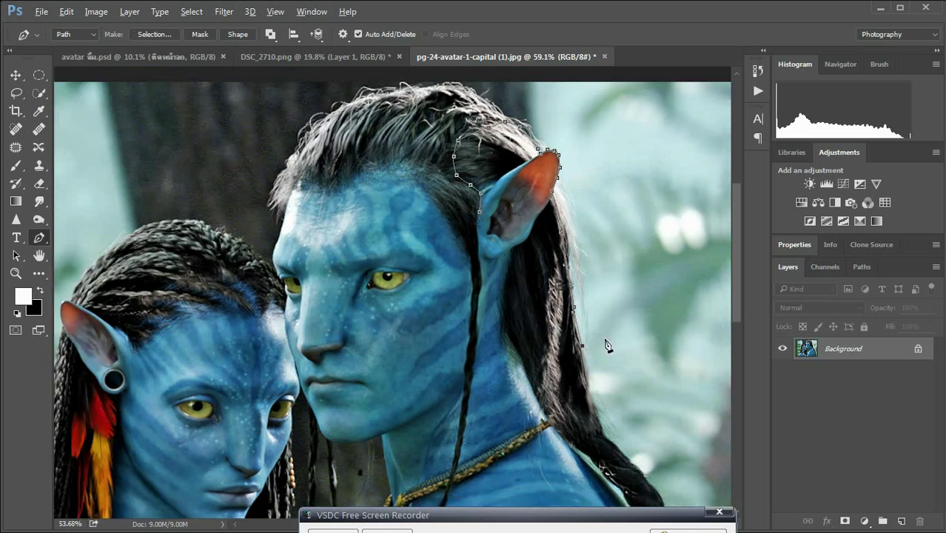
scroll(558, 296, "down", 2)
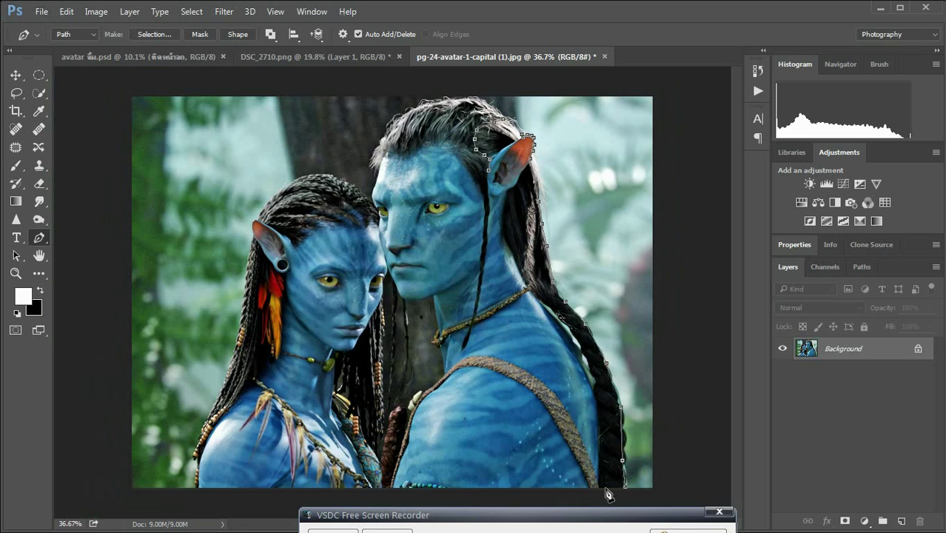
scroll(602, 468, "up", 1)
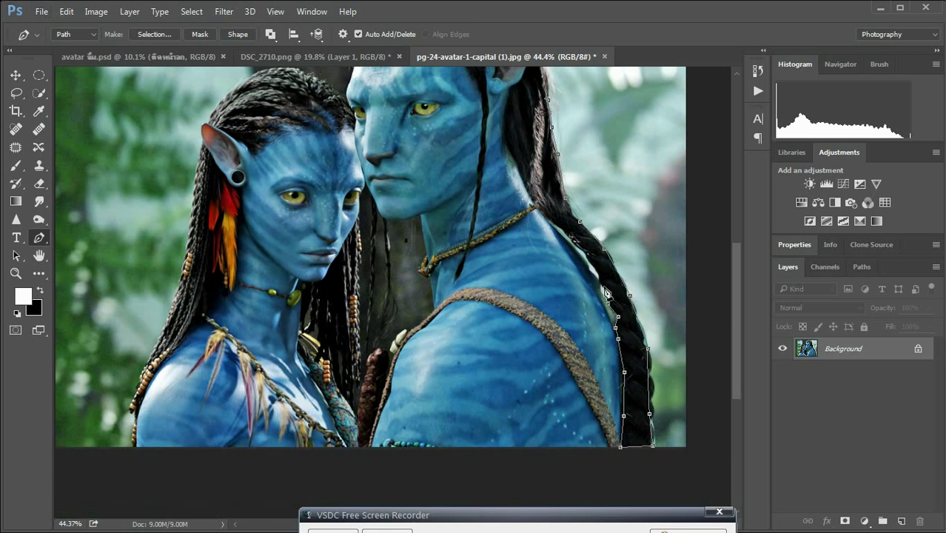
scroll(644, 302, "up", 2)
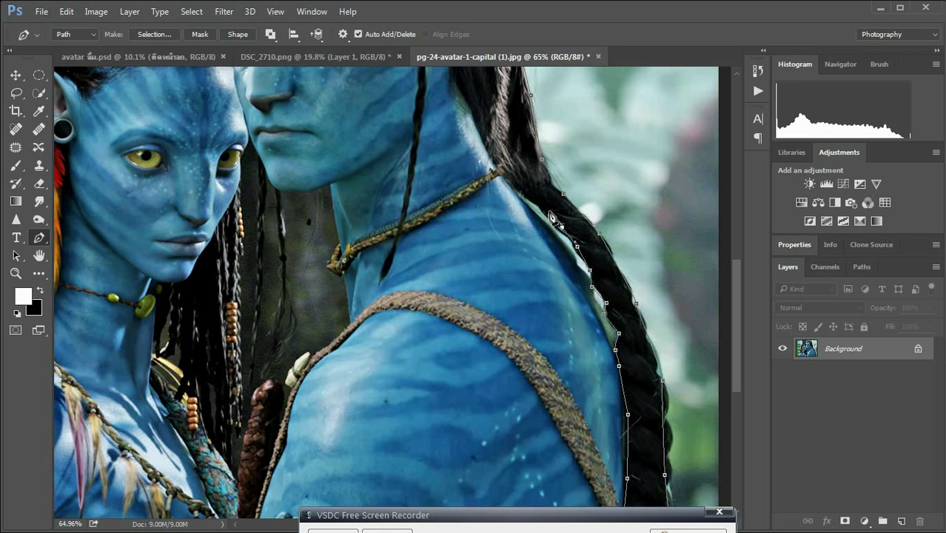
scroll(495, 142, "up", 3)
Turn the ear-and-braid path into a selection and bring it into avatar.psd as a new layer.
right_click(486, 133)
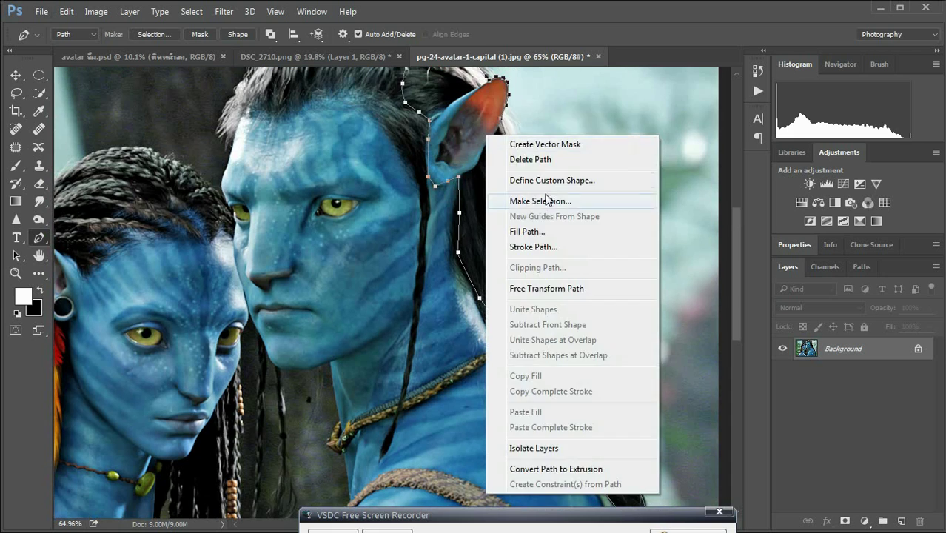
left_click(527, 142)
key("Return")
key("v")
left_click_drag(474, 222, 104, 56)
Enlarge the ear and braid to about 152%, flip it horizontally, and tilt it onto the boy's head.
key("ctrl+t")
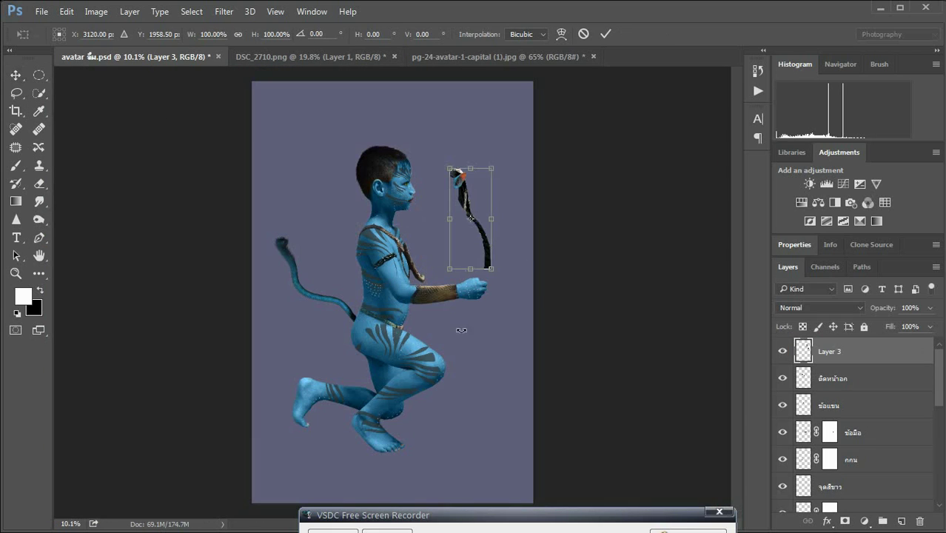
left_click_drag(491, 269, 512, 322)
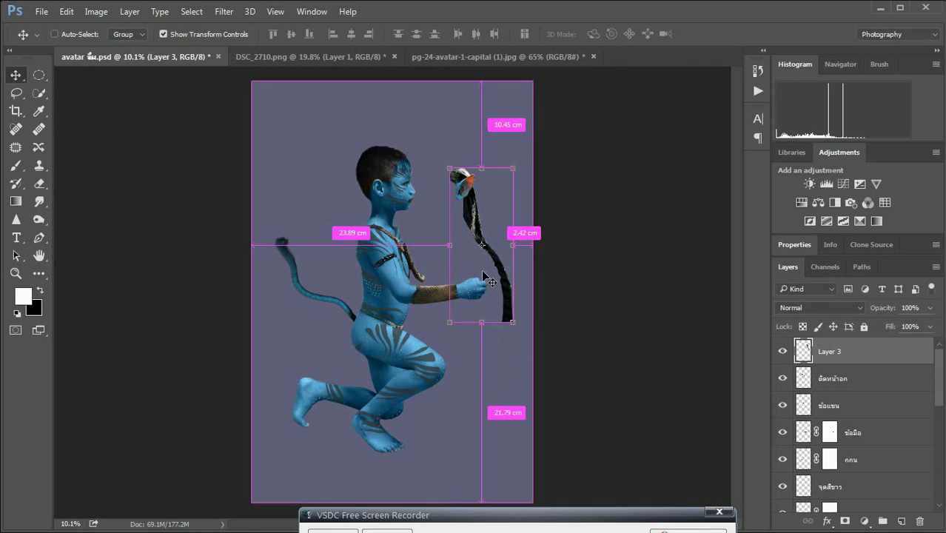
right_click(483, 269)
left_click(519, 478)
left_click_drag(482, 245, 348, 214)
scroll(344, 188, "up", 5)
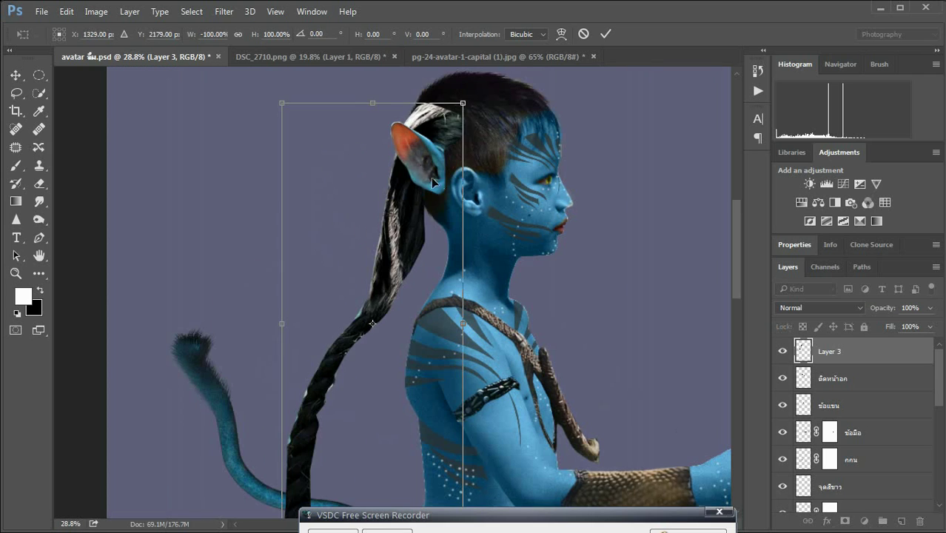
left_click_drag(482, 89, 528, 117)
mouse_move(375, 192)
left_mouse_down()
mouse_move(435, 235)
mouse_move(442, 220)
left_mouse_up()
left_click_drag(312, 178, 281, 178)
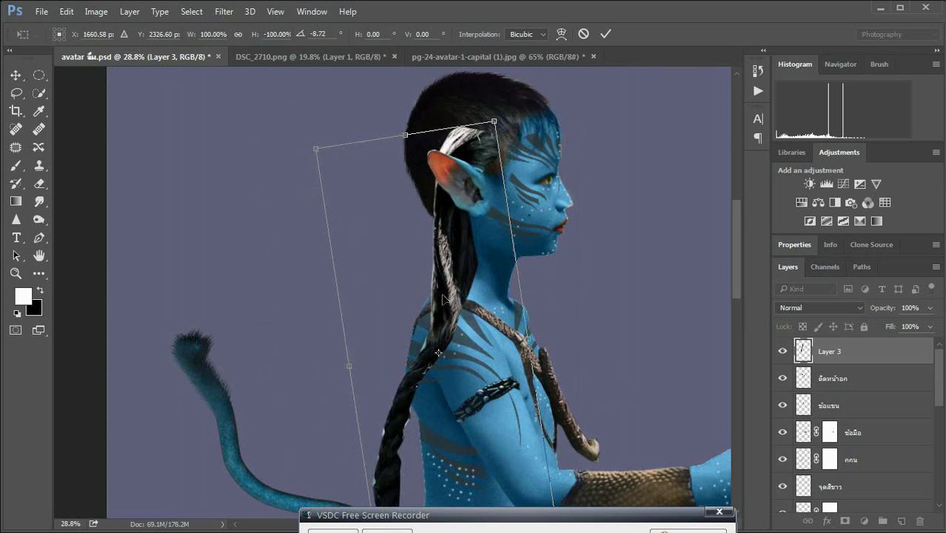
left_click(607, 36)
key("p")
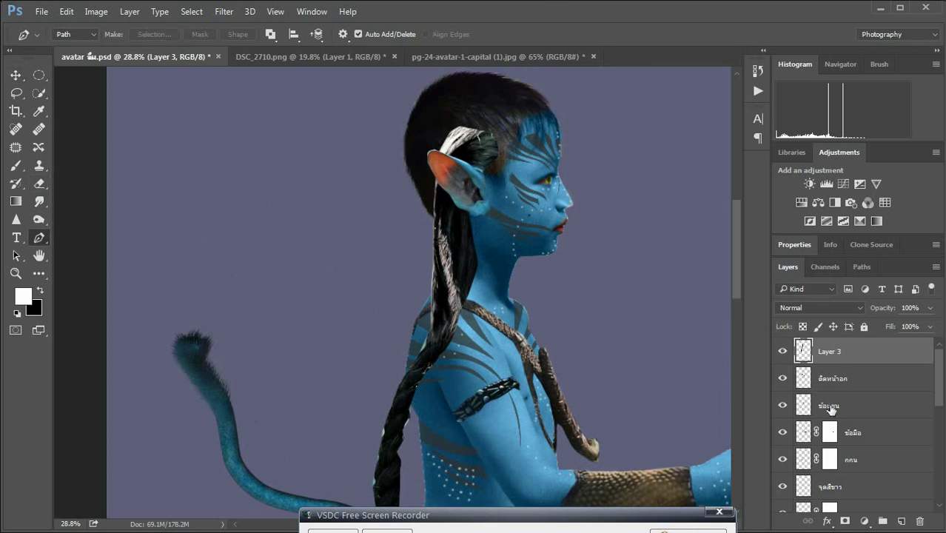
Add a layer mask to Layer 3 and paint out the pale strip and dark hair behind the ear.
left_click(844, 522)
key("b")
scroll(511, 144, "up", 2)
right_click(452, 144)
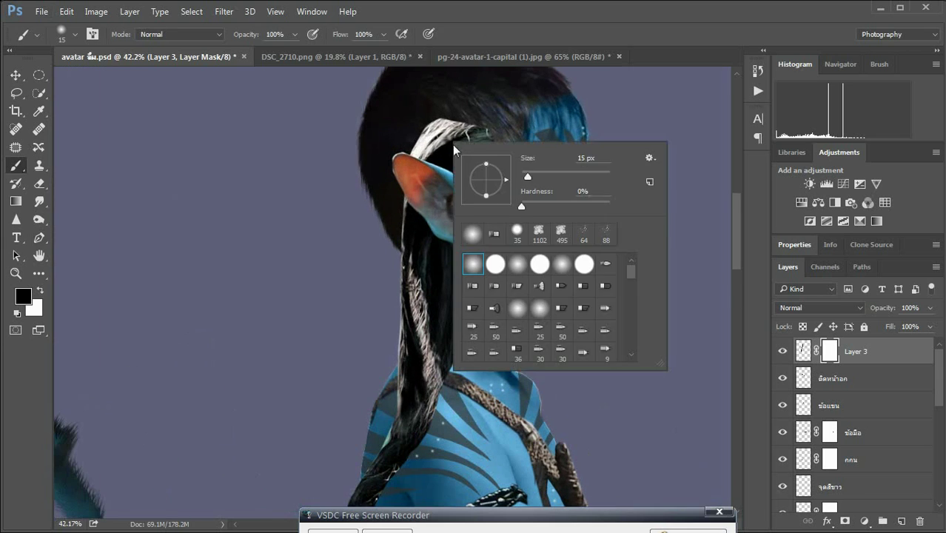
key("Return")
left_click_drag(463, 133, 479, 173)
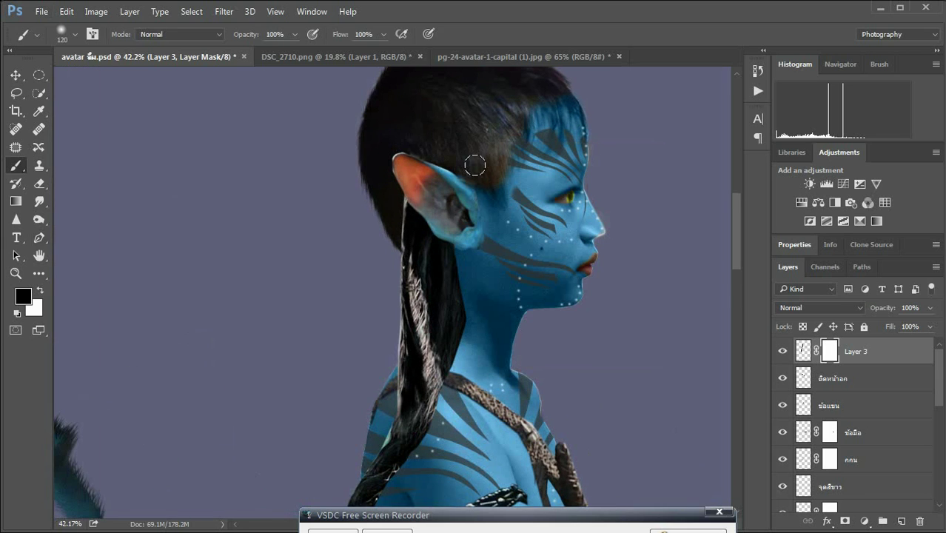
left_click_drag(397, 215, 447, 288)
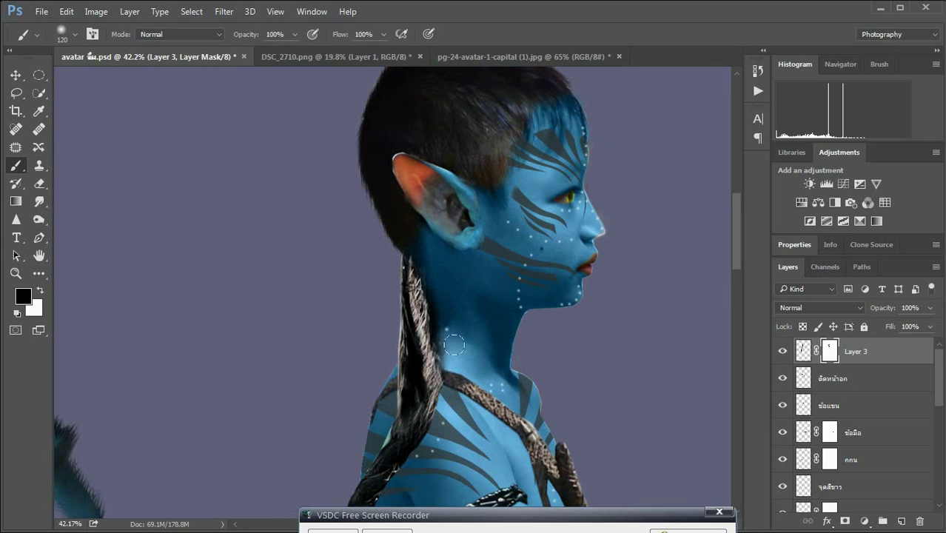
scroll(454, 344, "down", 3)
scroll(444, 222, "up", 2)
Resize the mask brush to 75 px, then down to 44 px.
right_click(415, 194)
left_click_drag(535, 231, 518, 231)
key("Return")
scroll(444, 185, "up", 2)
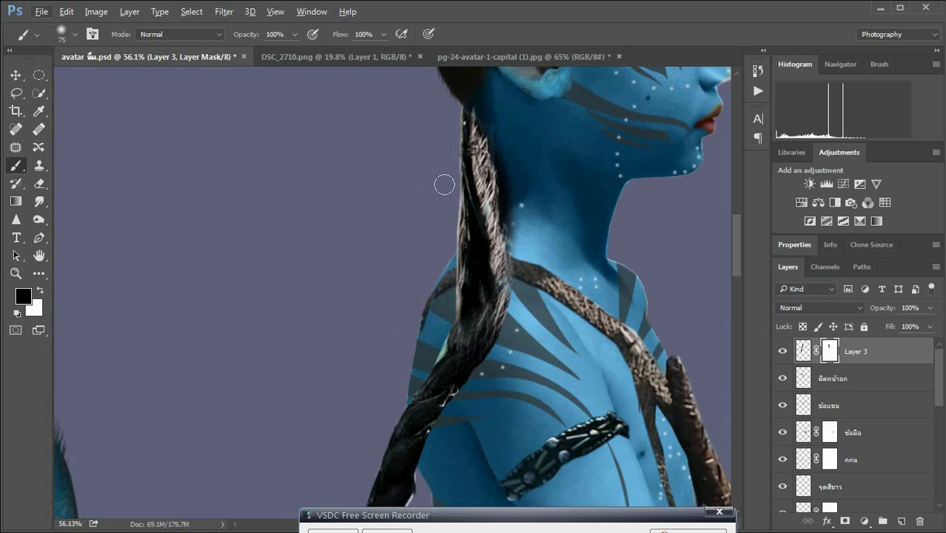
right_click(448, 182)
type("44")
key("Return")
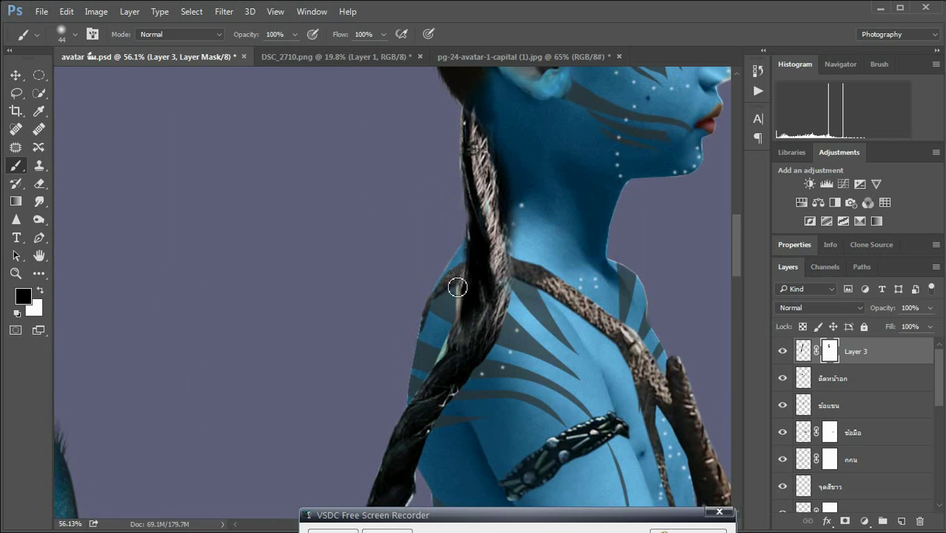
scroll(429, 370, "down", 3)
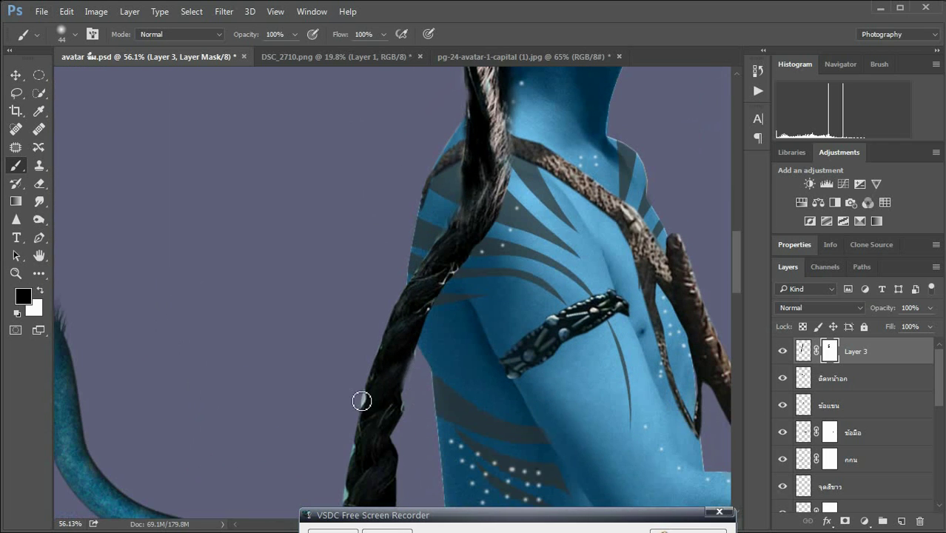
scroll(362, 401, "down", 3)
scroll(412, 304, "down", 3)
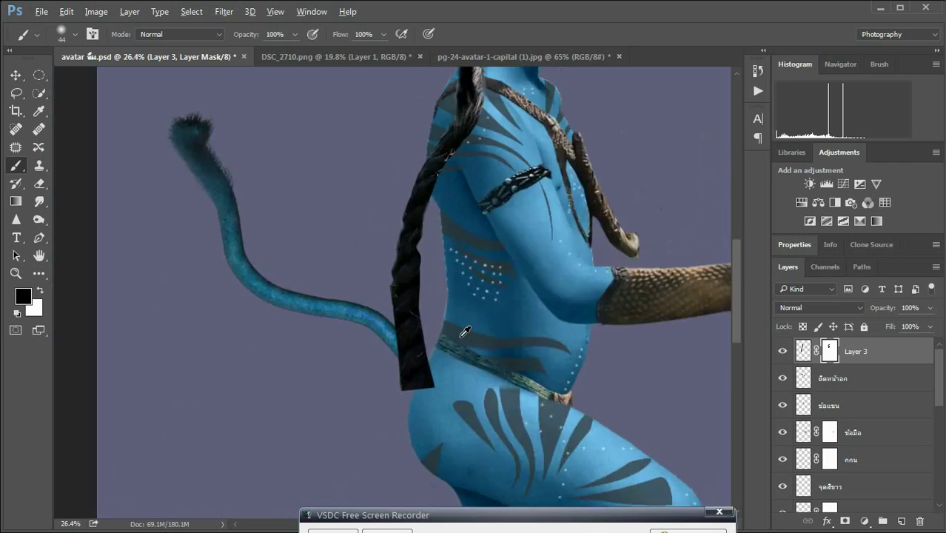
scroll(481, 237, "up", 3)
scroll(577, 176, "up", 2)
scroll(519, 229, "up", 1)
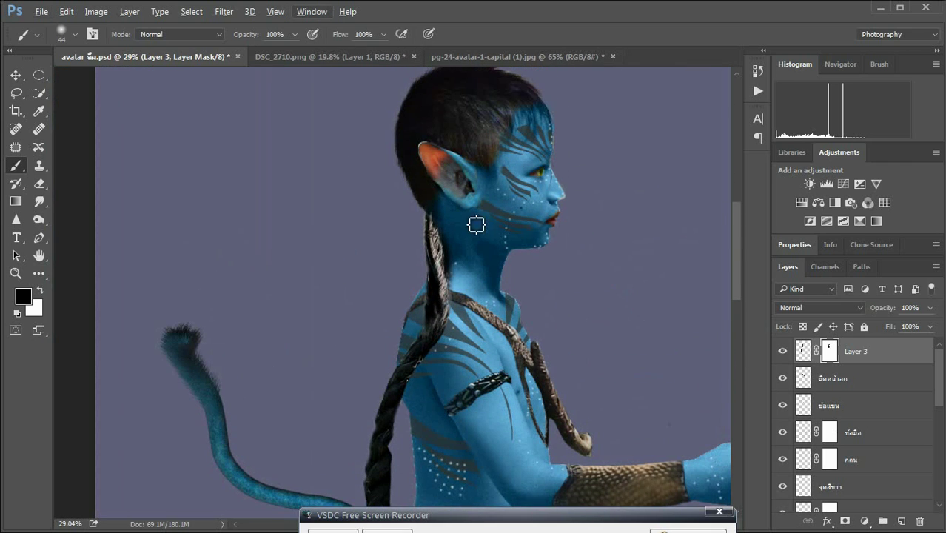
Refine the ear mask, swapping black and white and using 155 px and 37 px brushes.
key("x")
scroll(424, 211, "up", 1)
scroll(425, 211, "up", 2)
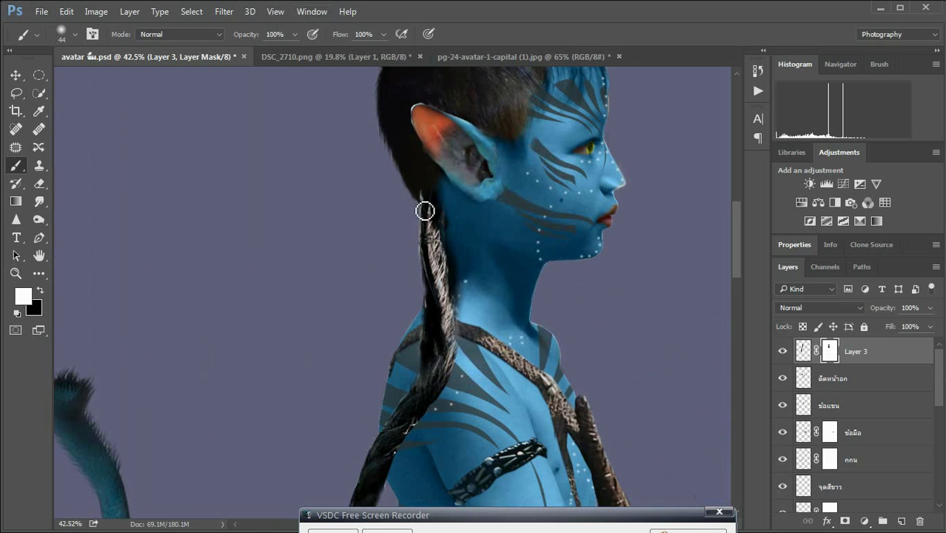
scroll(439, 187, "down", 2)
key("x")
right_click(348, 296)
type("448")
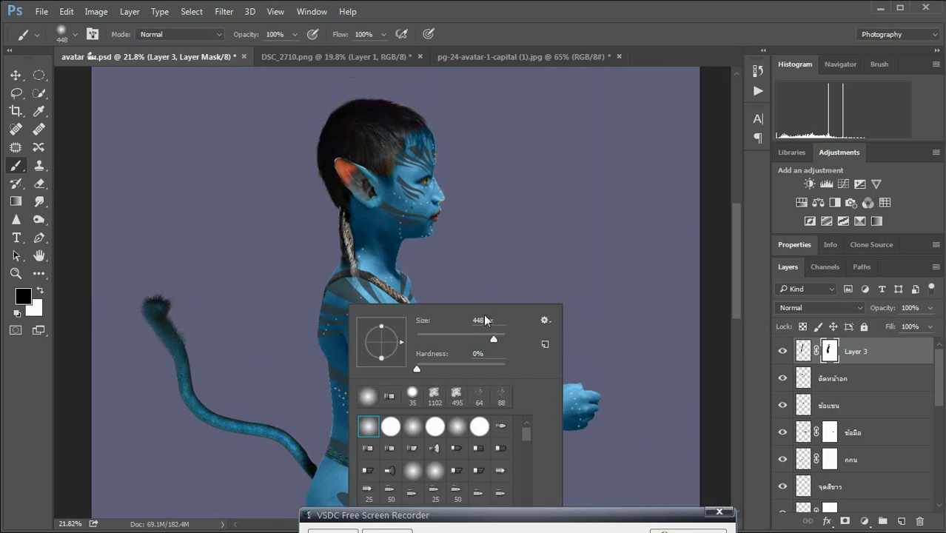
key("Return")
scroll(360, 199, "up", 3)
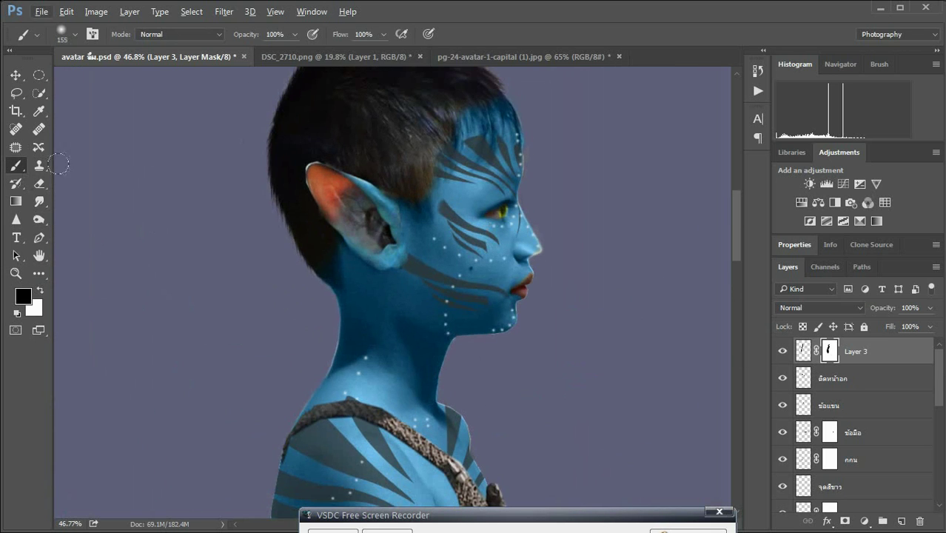
right_click(157, 176)
key("Return")
scroll(456, 191, "up", 2)
right_click(379, 207)
key("Return")
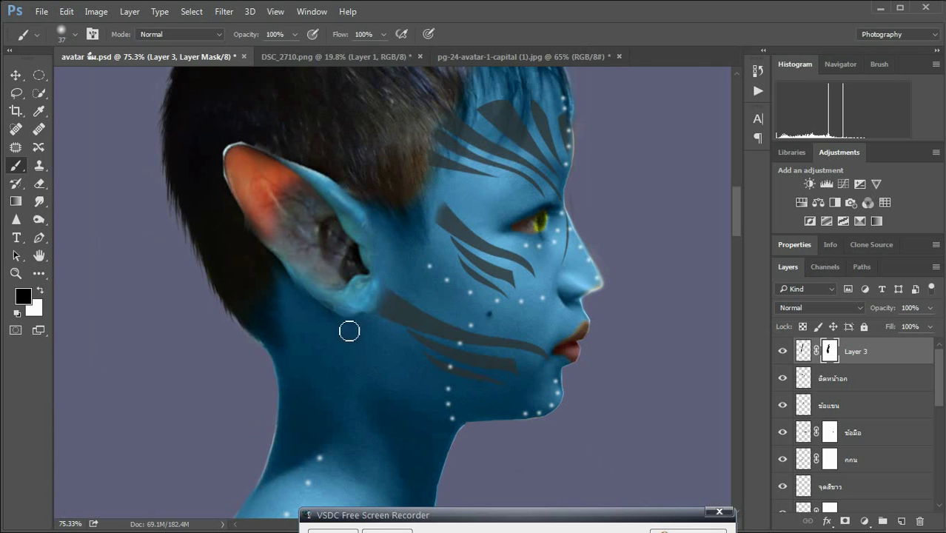
scroll(414, 237, "down", 3)
Raise Layer 3's saturation to +15 with Hue/Saturation.
left_click(804, 353)
left_click(96, 11)
left_click(296, 122)
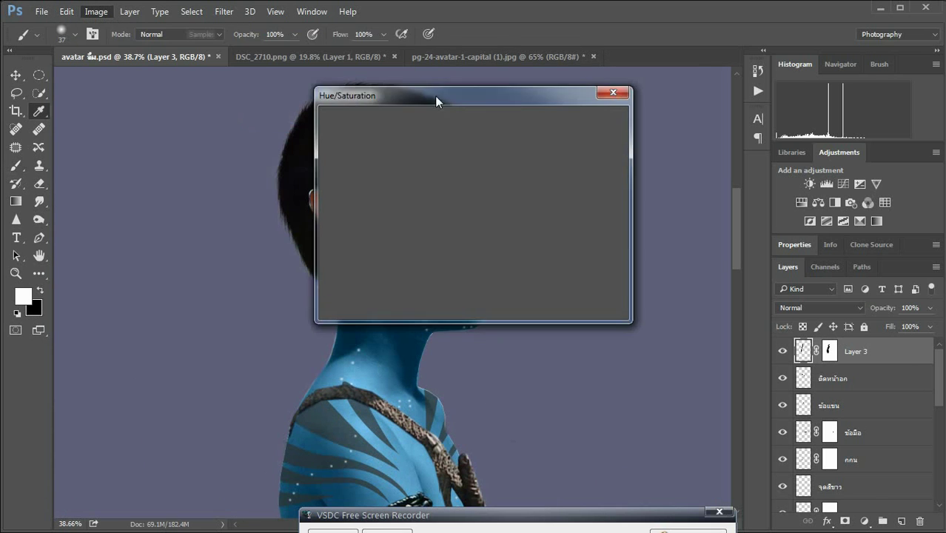
left_click_drag(703, 179, 707, 183)
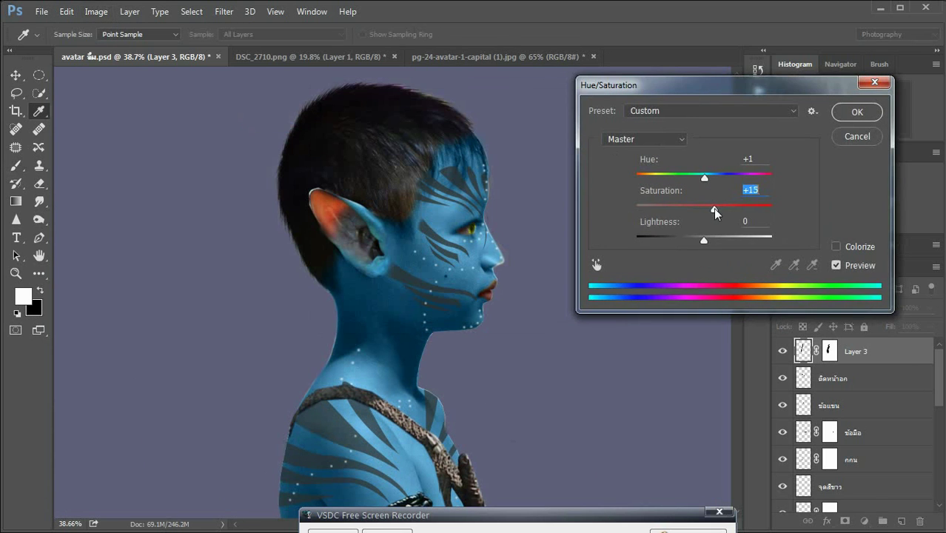
key("Return")
scroll(634, 301, "down", 2)
scroll(634, 301, "down", 1)
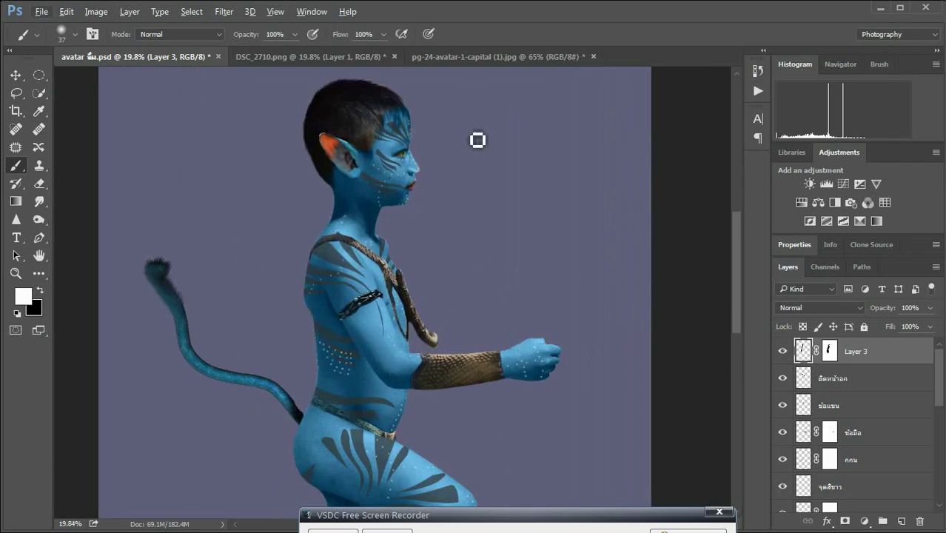
left_click(41, 11)
Open Auriels_bow.png and drag the bow into the avatar document.
left_click(44, 42)
left_click(781, 222)
double_click(781, 223)
key("v")
mouse_move(285, 160)
left_mouse_down()
mouse_move(179, 57)
mouse_move(561, 305)
left_mouse_up()
Flip the bow horizontally, then enlarge and rotate it into the boy's outstretched hand.
key("ctrl+t")
left_click_drag(592, 355, 550, 354)
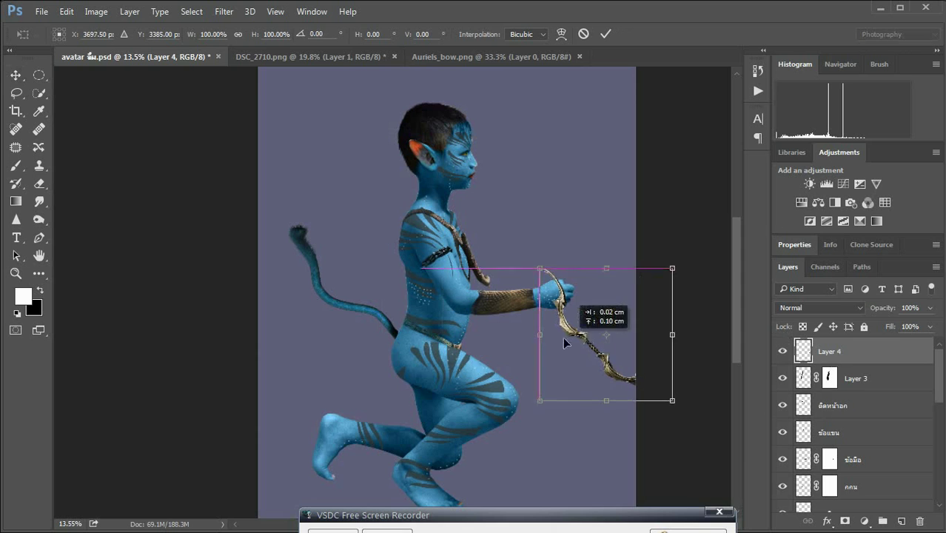
right_click(554, 354)
left_click(621, 371)
mouse_move(621, 375)
left_mouse_down()
mouse_move(633, 400)
mouse_move(689, 270)
left_mouse_up()
left_click_drag(552, 314, 560, 291)
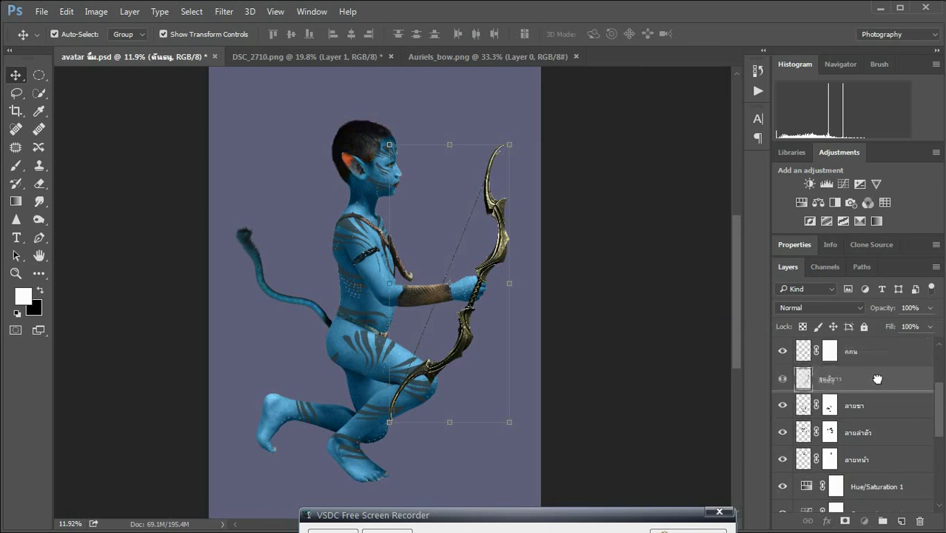
scroll(501, 292, "up", 2)
mouse_move(518, 275)
left_mouse_down()
mouse_move(552, 275)
mouse_move(505, 256)
mouse_move(507, 240)
left_mouse_up()
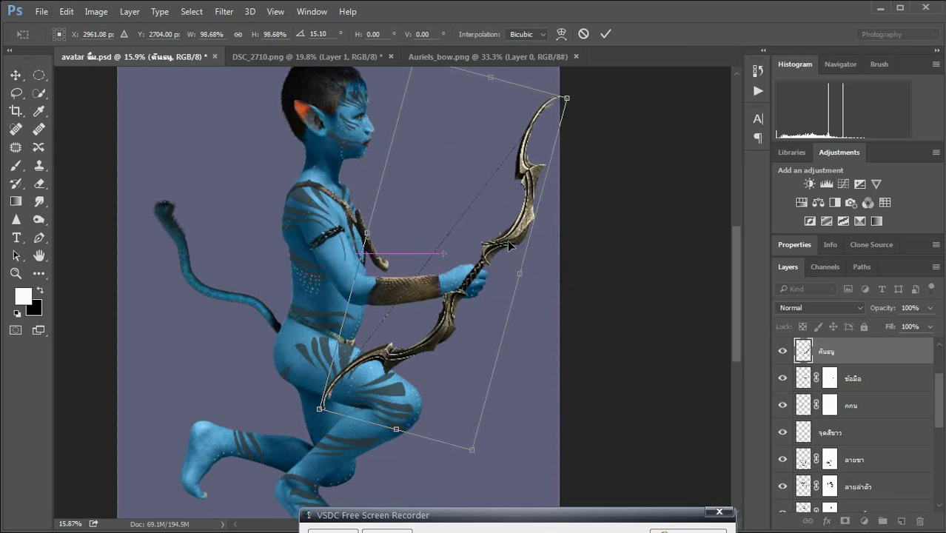
Commit the bow's placement, add a layer mask to it, and select the Brush tool.
key("Return")
left_click(845, 522)
key("b")
scroll(481, 296, "up", 3)
scroll(481, 296, "up", 1)
key("ctrl+t")
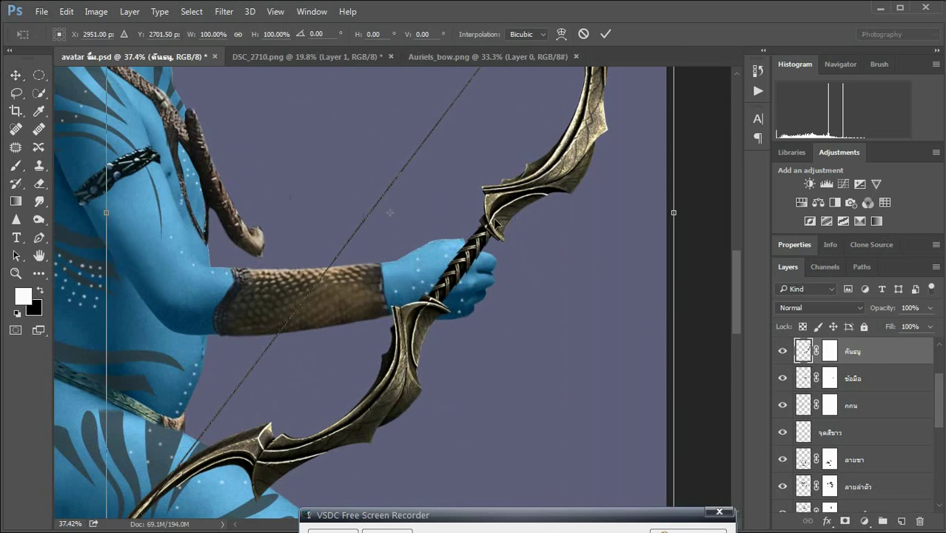
key("Escape")
Shrink the bow to about 94.5% and commit the transform.
scroll(517, 380, "down", 4)
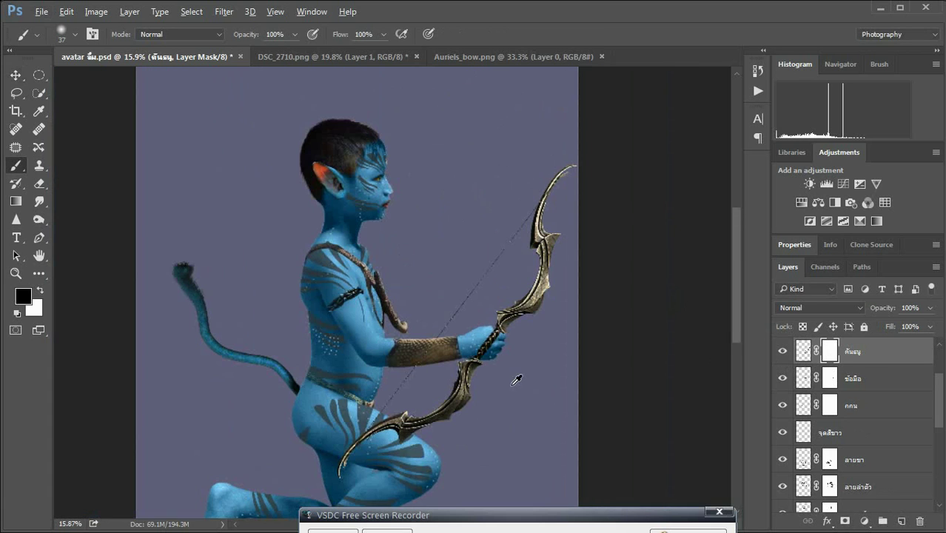
key("ctrl+t")
left_click_drag(576, 166, 569, 174)
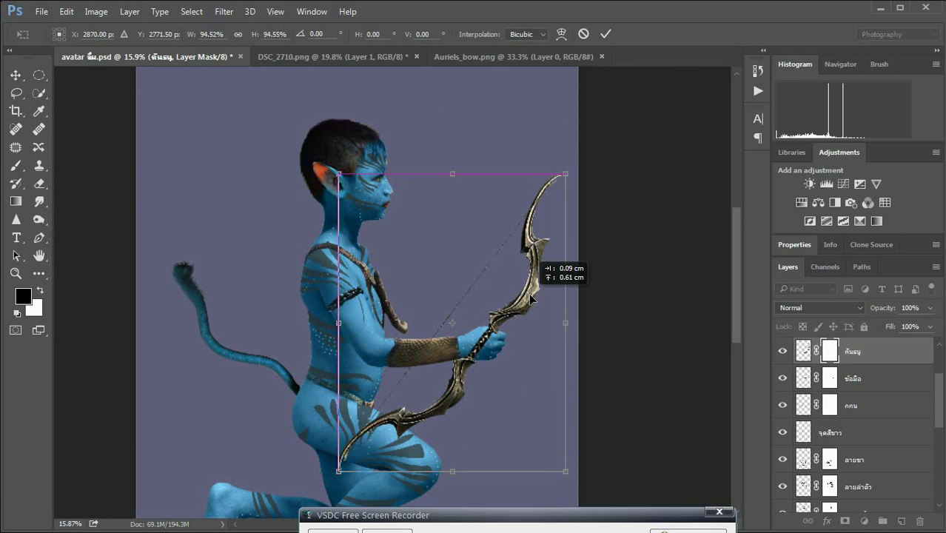
left_click(606, 33)
scroll(323, 332, "up", 1)
scroll(322, 332, "up", 4)
scroll(287, 391, "up", 1)
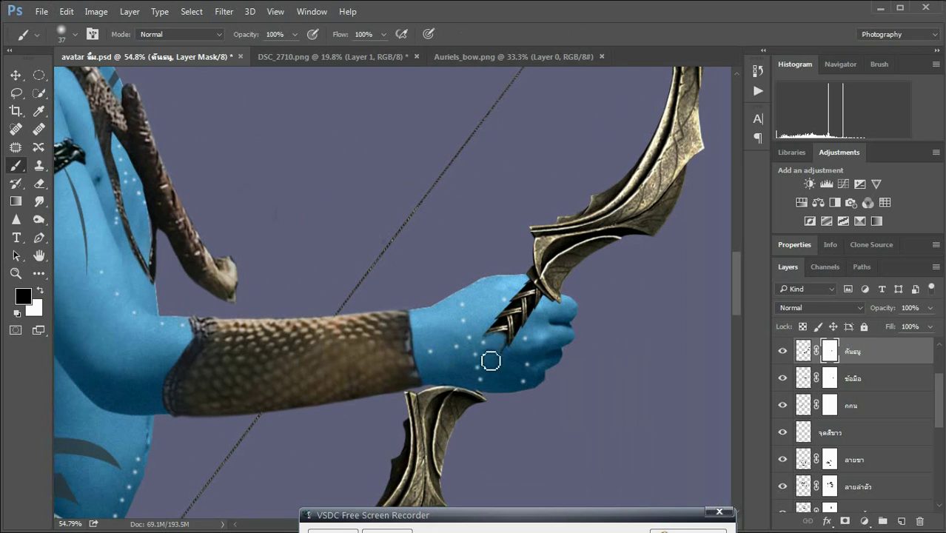
Mask the bow's grip with a 25 px brush so the blue fingers wrap around it.
left_click_drag(491, 360, 514, 320)
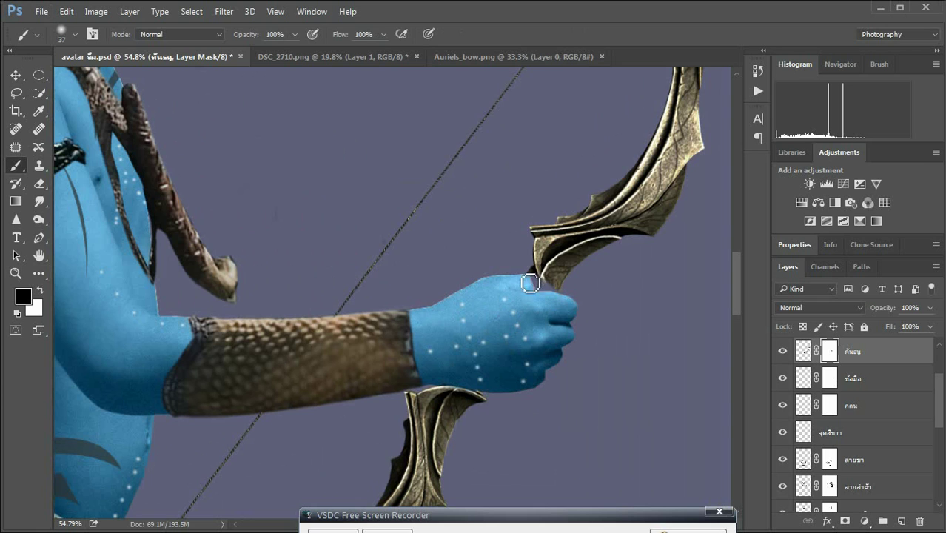
left_click(40, 294)
scroll(684, 339, "up", 2)
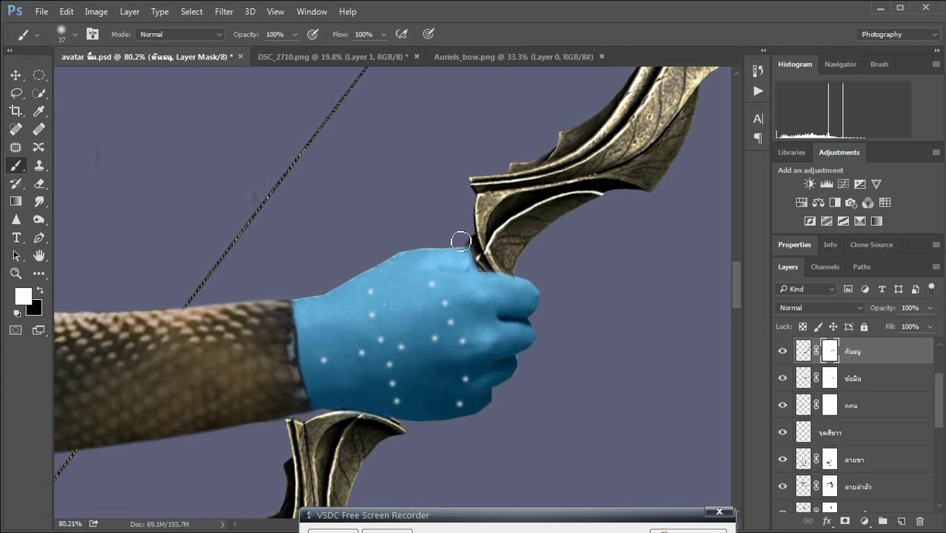
key("x")
scroll(467, 271, "up", 2)
key("x")
right_click(647, 214)
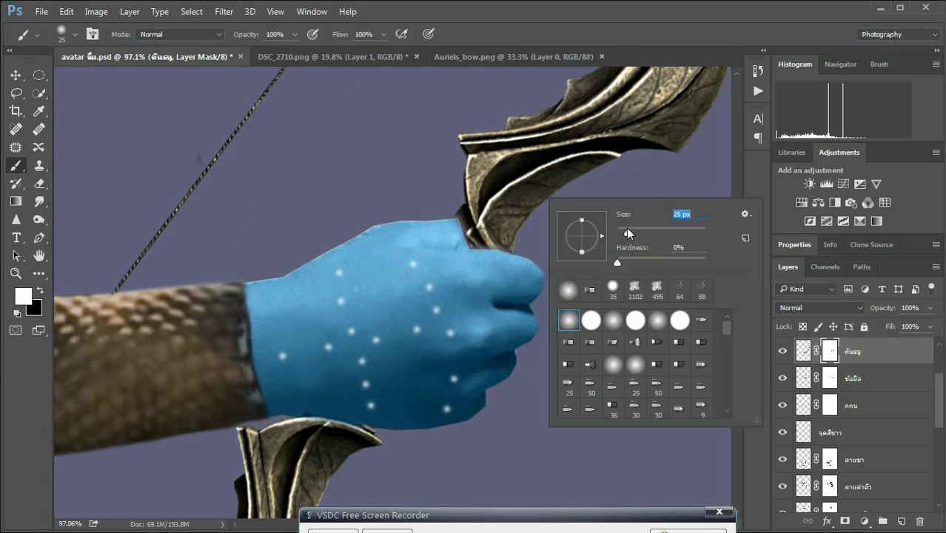
type("25")
key("Return")
scroll(518, 224, "down", 1)
scroll(519, 224, "up", 1)
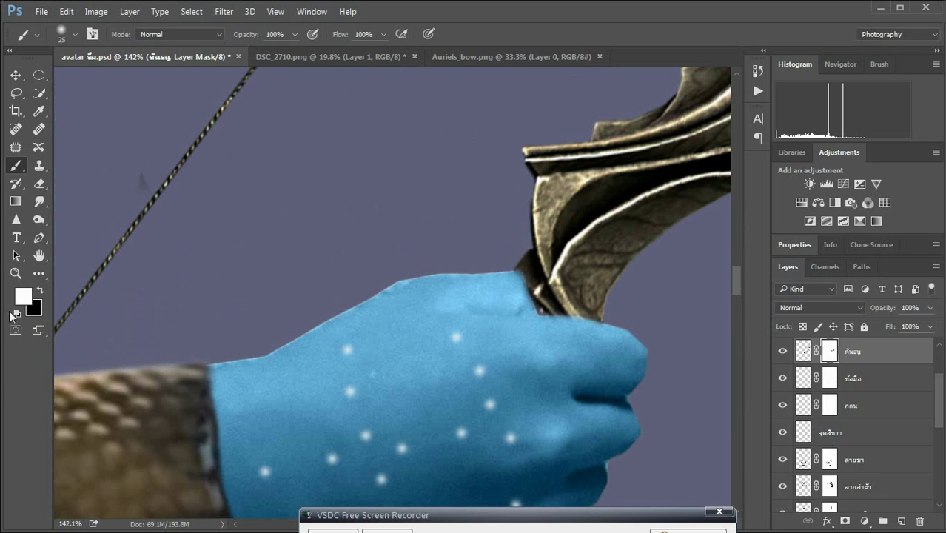
key("x")
scroll(519, 270, "down", 3)
scroll(598, 323, "down", 2)
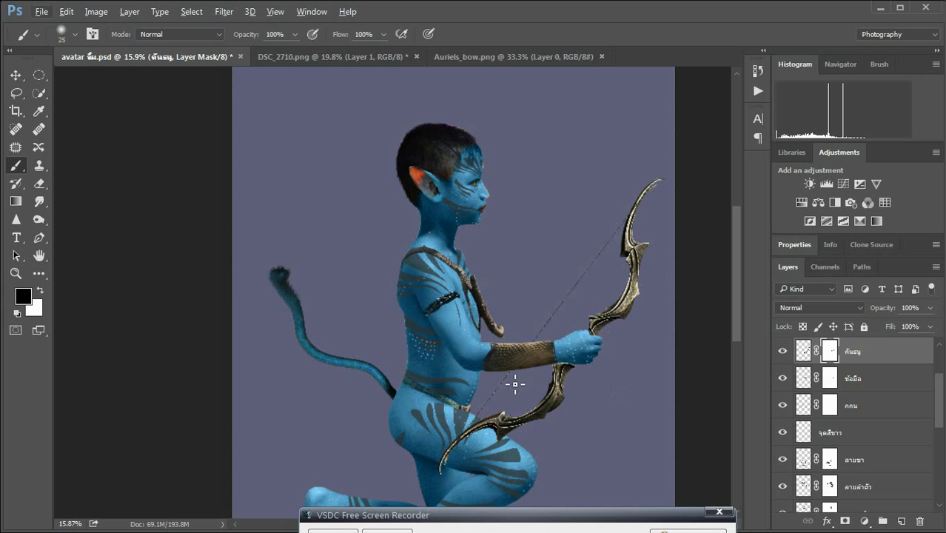
key("x")
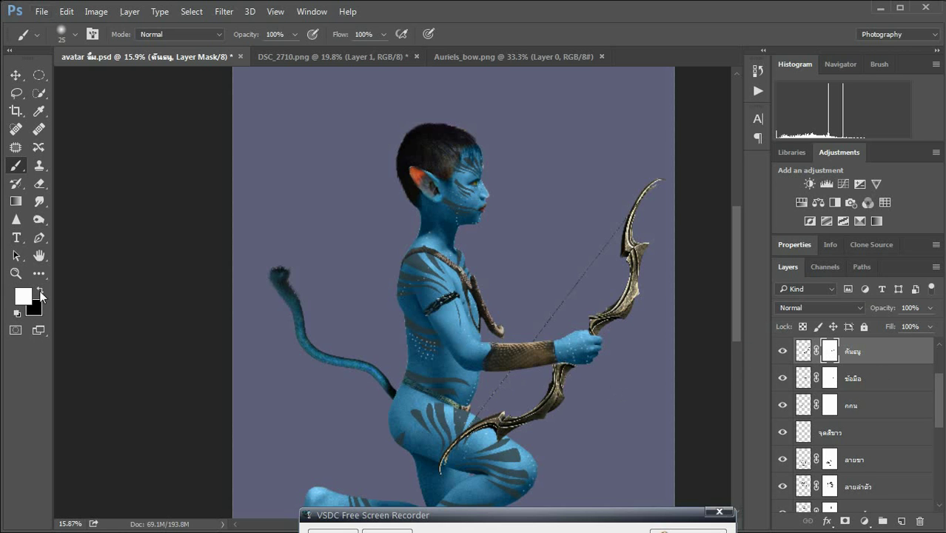
scroll(529, 377, "up", 4)
scroll(533, 225, "down", 3)
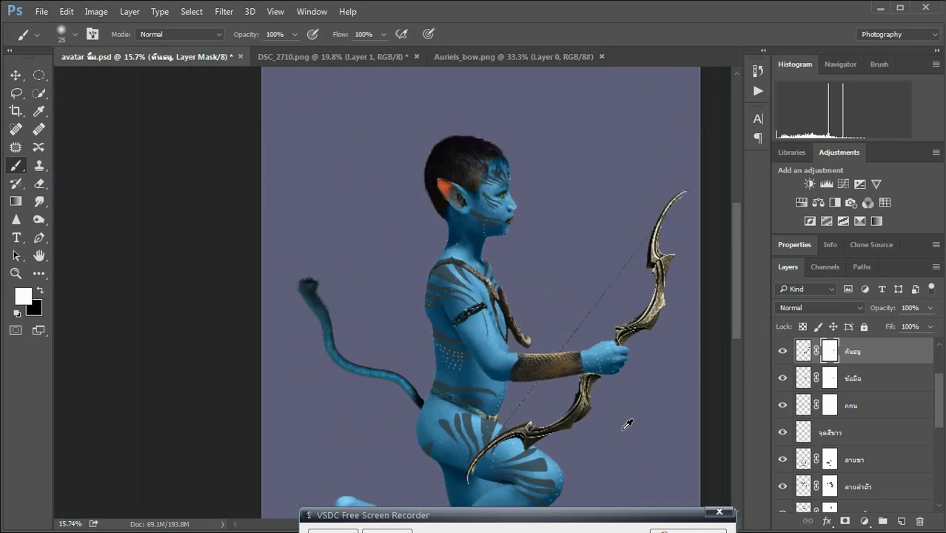
key("ctrl+o")
Open jake_sully_12_hd.png and trace a pen path around the beaded headband and its spikes.
scroll(696, 289, "up", 1)
double_click(475, 196)
key("p")
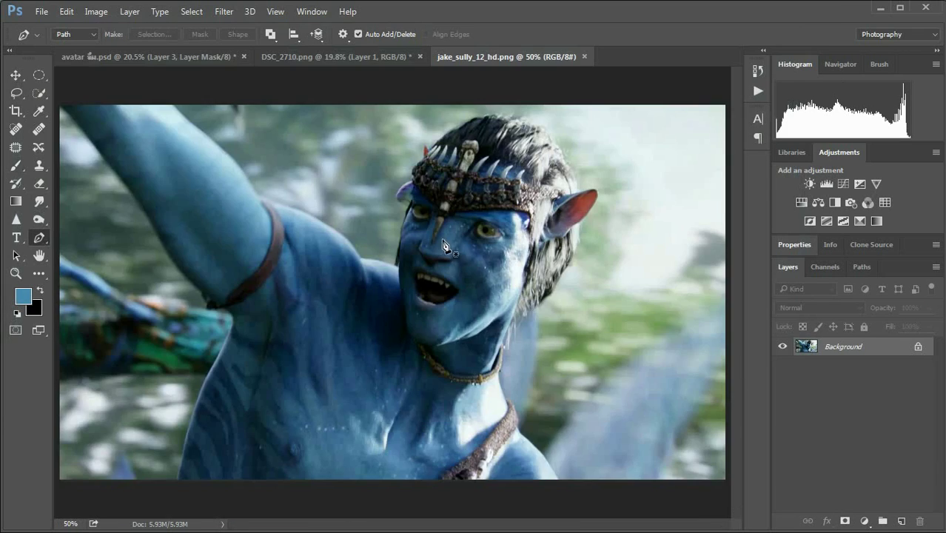
scroll(451, 124, "up", 3)
left_click(369, 221)
left_click(373, 247)
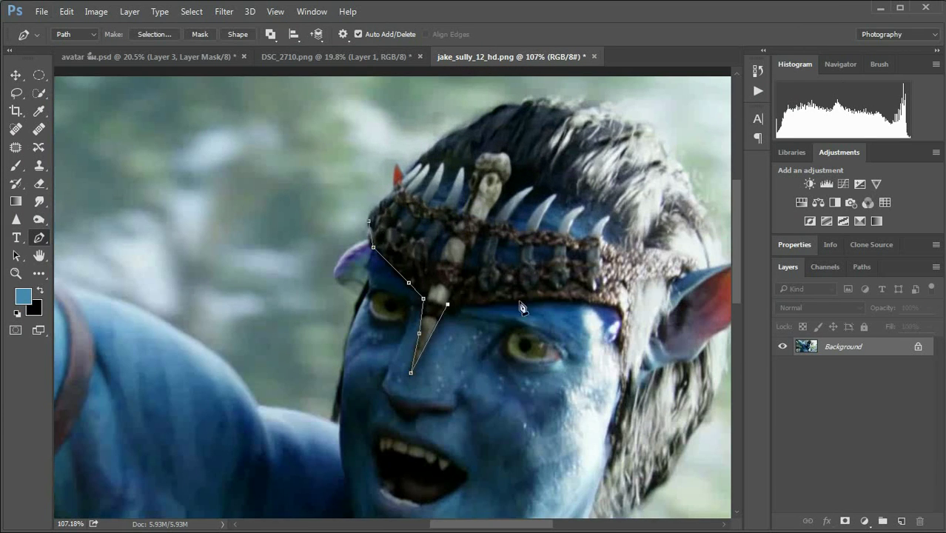
left_click(502, 303)
left_click_drag(596, 303, 622, 309)
left_click_drag(626, 371, 639, 284)
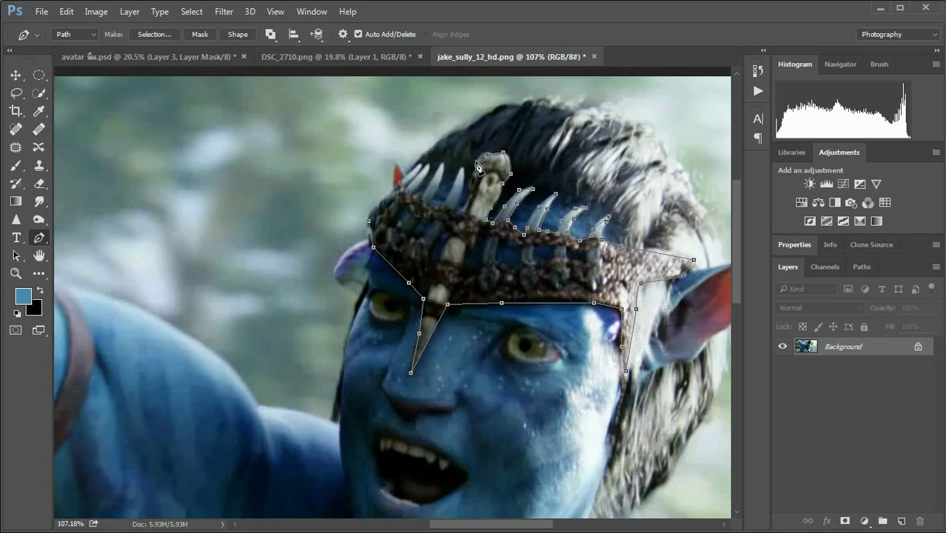
Close the headband path, turn it into a selection and drag it into the avatar document.
left_click(370, 226)
right_click(444, 229)
left_click(513, 244)
key("v")
mouse_move(414, 215)
left_mouse_down()
mouse_move(252, 151)
mouse_move(428, 174)
mouse_move(415, 188)
left_mouse_up()
Flip the headband horizontally and warp its left side around the head.
key("ctrl+t")
right_click(247, 151)
left_click(337, 364)
scroll(428, 174, "up", 5)
right_click(431, 181)
left_click(482, 289)
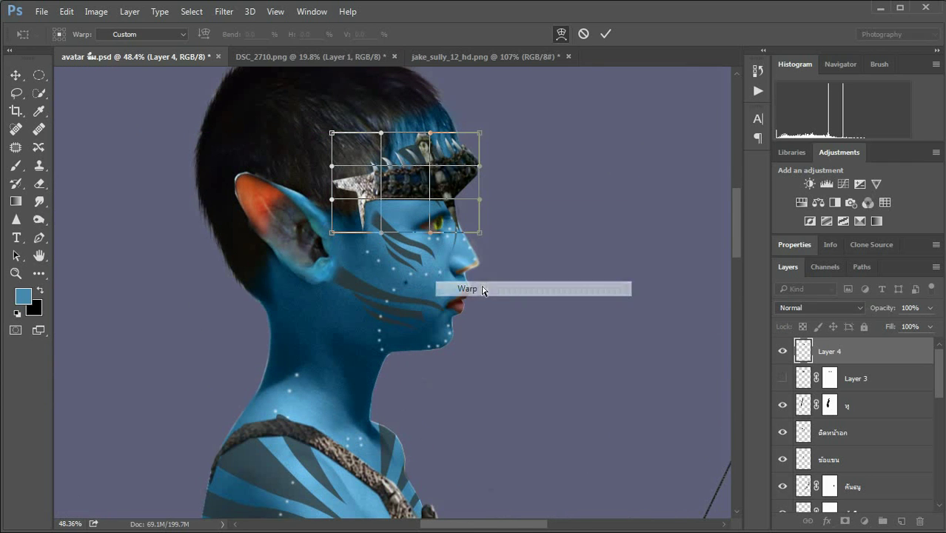
left_click_drag(341, 185, 303, 185)
mouse_move(331, 230)
left_mouse_down()
mouse_move(334, 282)
mouse_move(310, 204)
left_mouse_up()
left_click(606, 33)
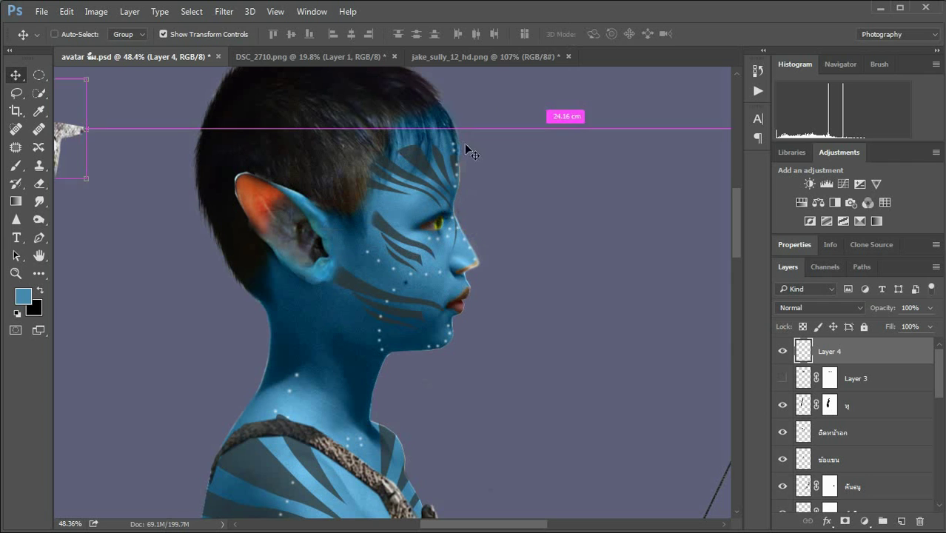
Paste another headband copy as a new layer, flip it horizontally and enlarge it.
left_click(54, 34)
left_click(185, 163)
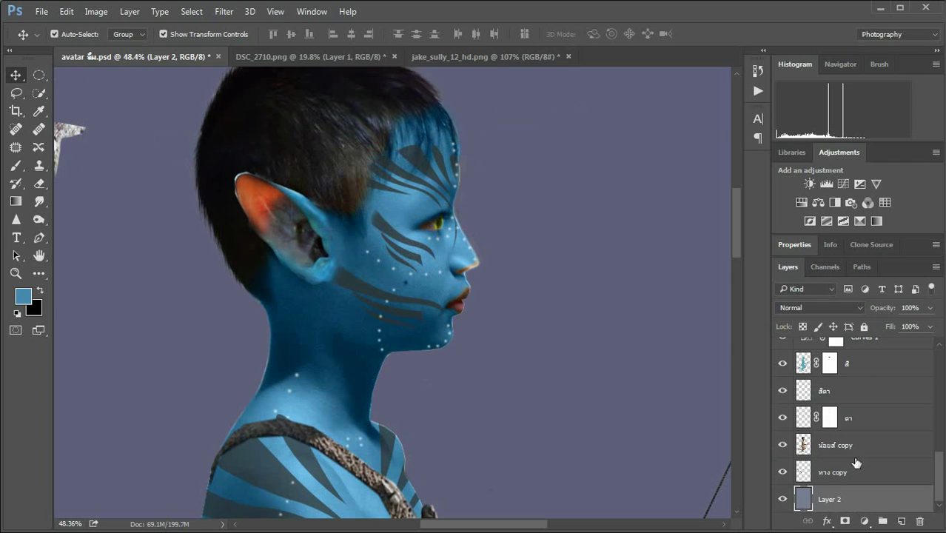
key("ctrl+v")
key("ctrl+0")
key("ctrl+t")
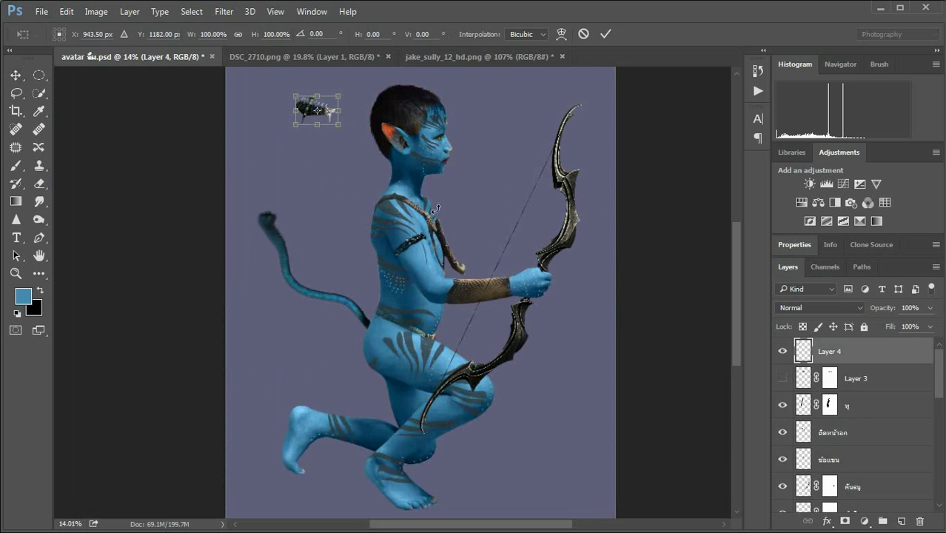
right_click(344, 122)
left_click(396, 332)
left_click_drag(341, 126, 487, 148)
Scale the headband onto the forehead and taper its top edge for perspective.
scroll(467, 181, "up", 2)
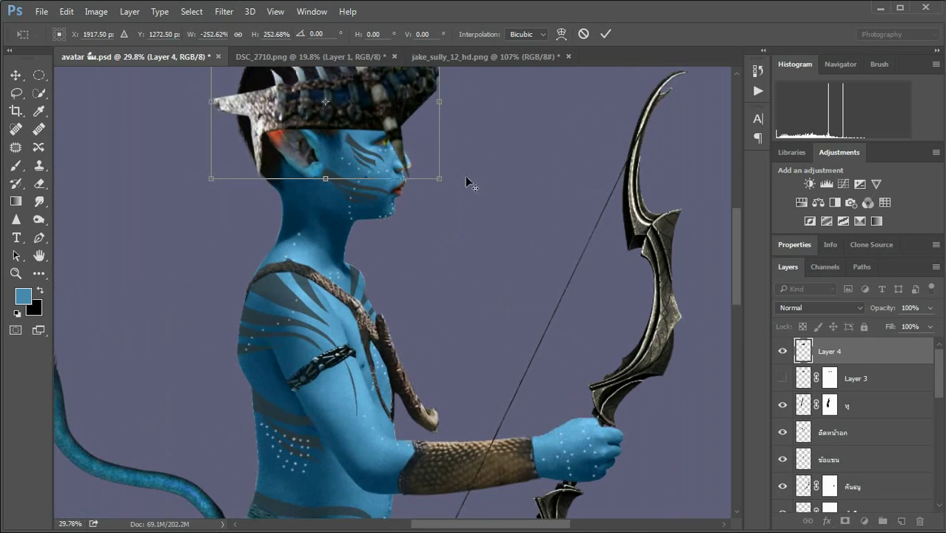
scroll(466, 181, "down", 2)
left_click_drag(453, 276, 433, 283)
left_click_drag(385, 311, 406, 316)
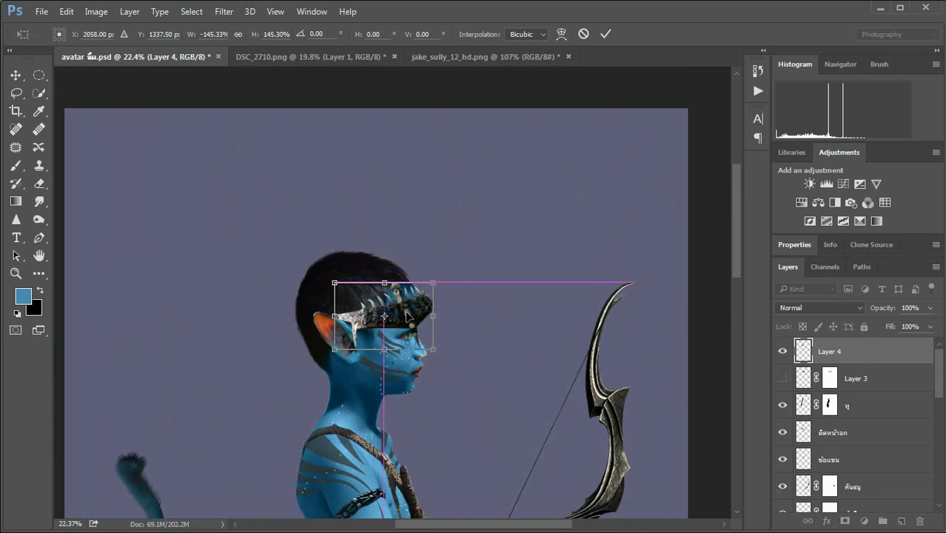
left_click_drag(433, 283, 424, 283)
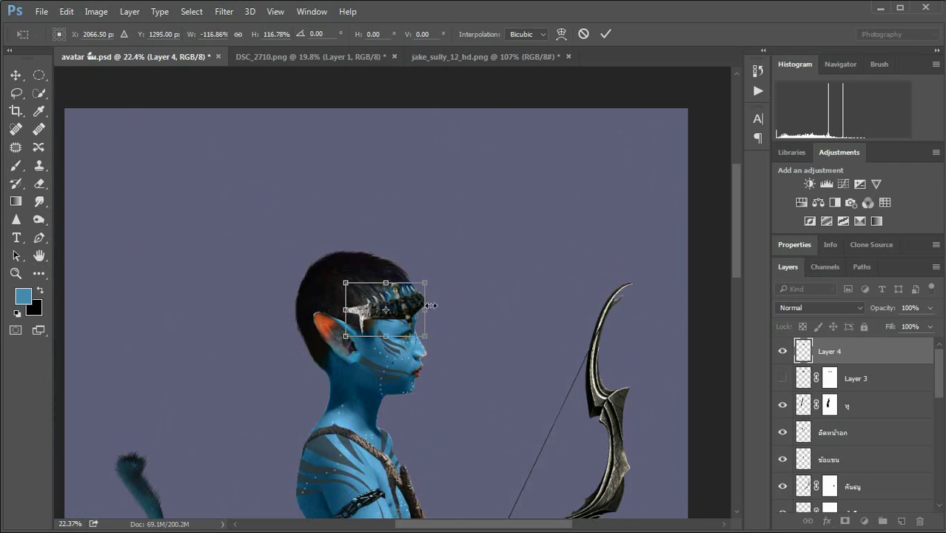
right_click(443, 285)
key("Escape")
scroll(427, 311, "up", 2)
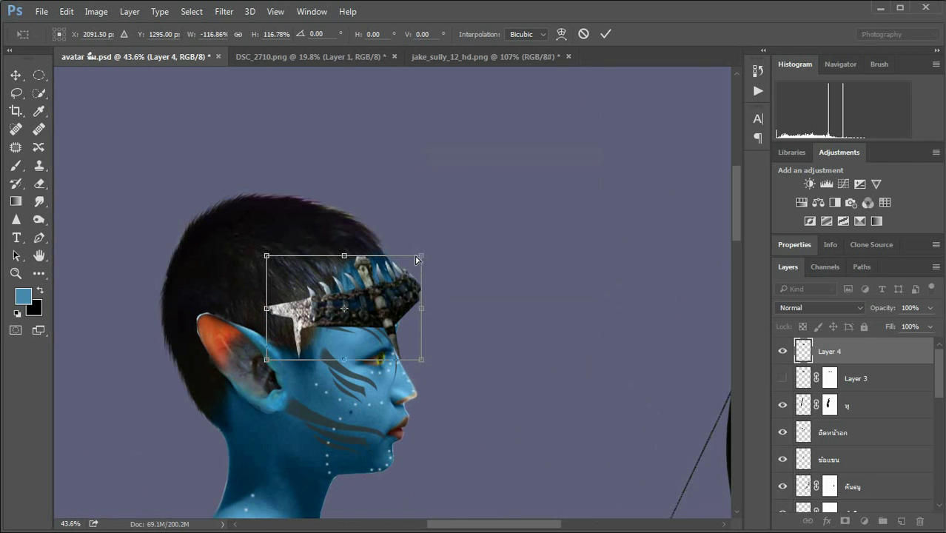
left_click_drag(421, 258, 387, 311)
Apply a perspective transform to taper the headband's right end.
left_click(607, 33)
right_click(409, 303)
key("Escape")
key("ctrl+t")
right_click(403, 300)
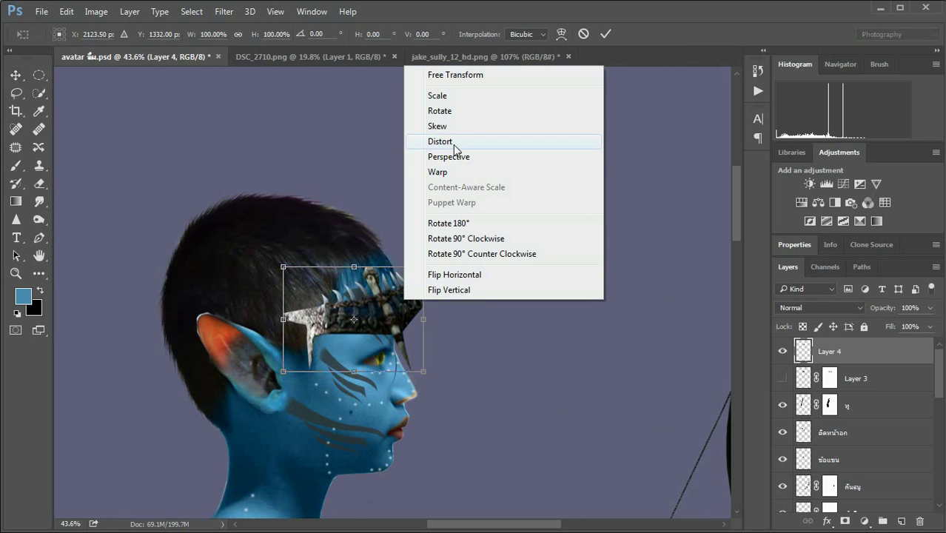
left_click(453, 156)
left_click_drag(423, 268, 419, 282)
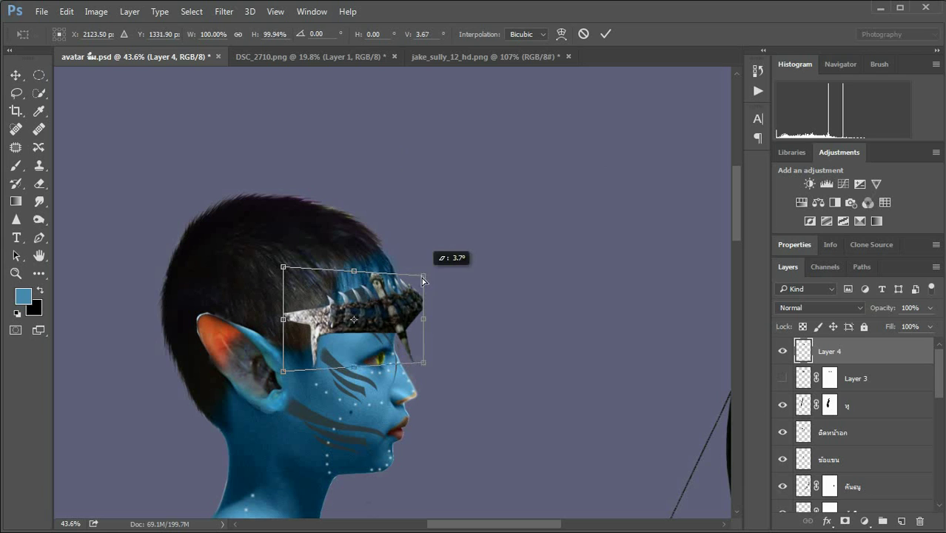
key("Return")
Warp the headband's right side and draw its end into a point.
right_click(409, 312)
key("Escape")
key("ctrl+t")
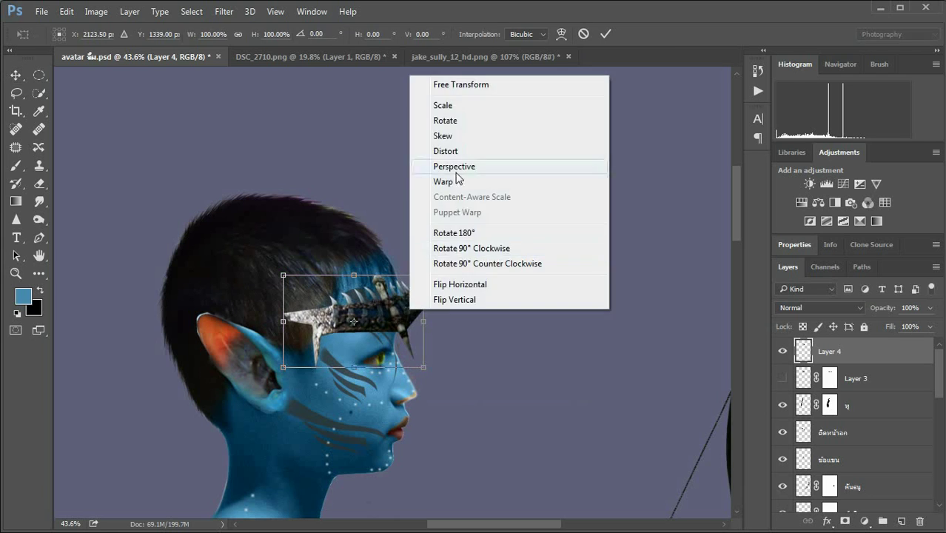
left_click(435, 178)
left_click_drag(413, 340, 414, 324)
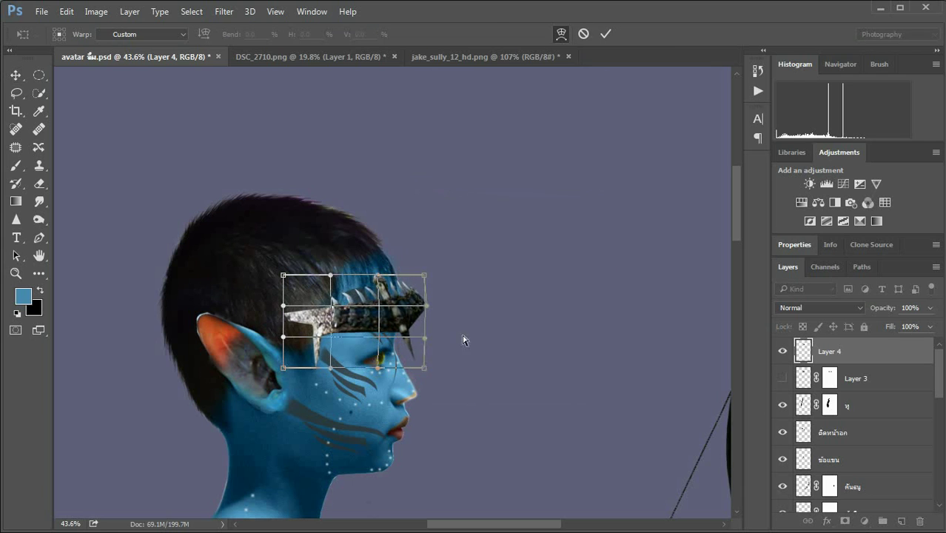
mouse_move(424, 367)
left_mouse_down()
mouse_move(419, 375)
mouse_move(426, 368)
left_mouse_up()
mouse_move(403, 311)
left_mouse_down()
mouse_move(421, 308)
mouse_move(434, 327)
mouse_move(420, 274)
left_mouse_up()
key("Return")
Rotate and rescale the headband, then add a layer mask to it.
key("ctrl+t")
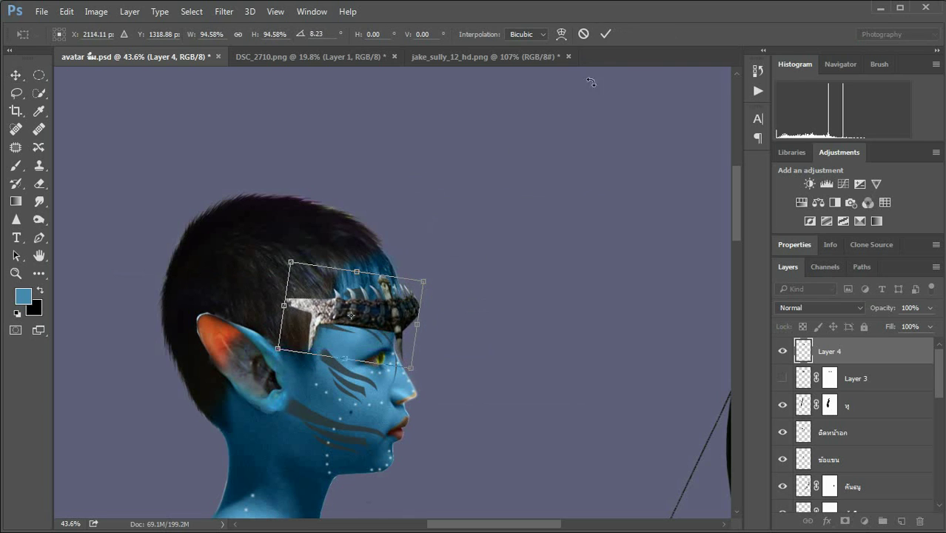
key("Return")
left_click(844, 522)
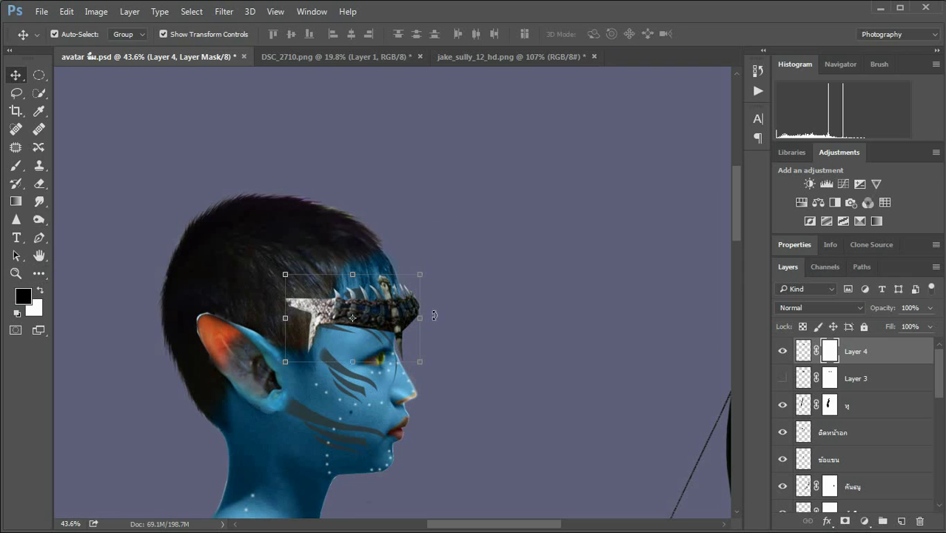
Narrow, reposition and slightly tilt the headband on the forehead.
left_click_drag(434, 316, 415, 317)
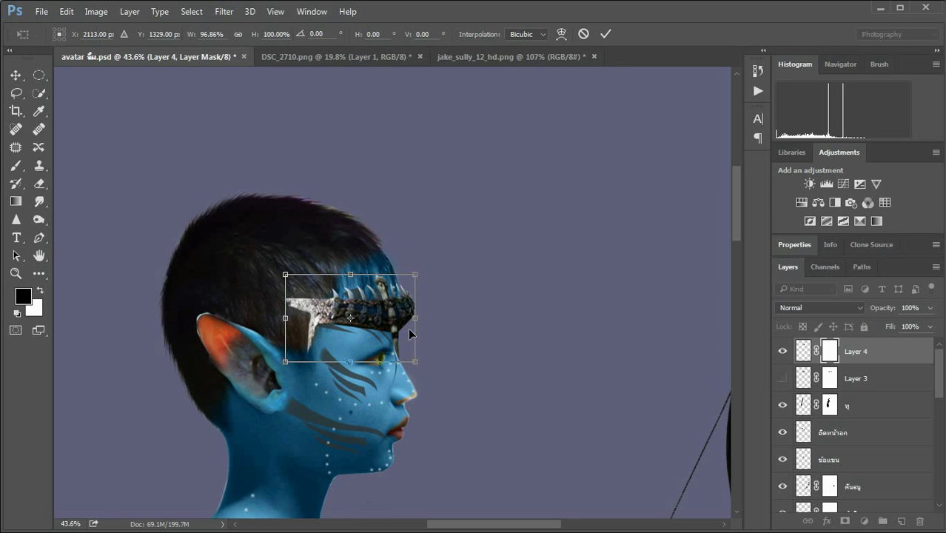
mouse_move(408, 328)
left_mouse_down()
mouse_move(401, 298)
mouse_move(432, 289)
left_mouse_up()
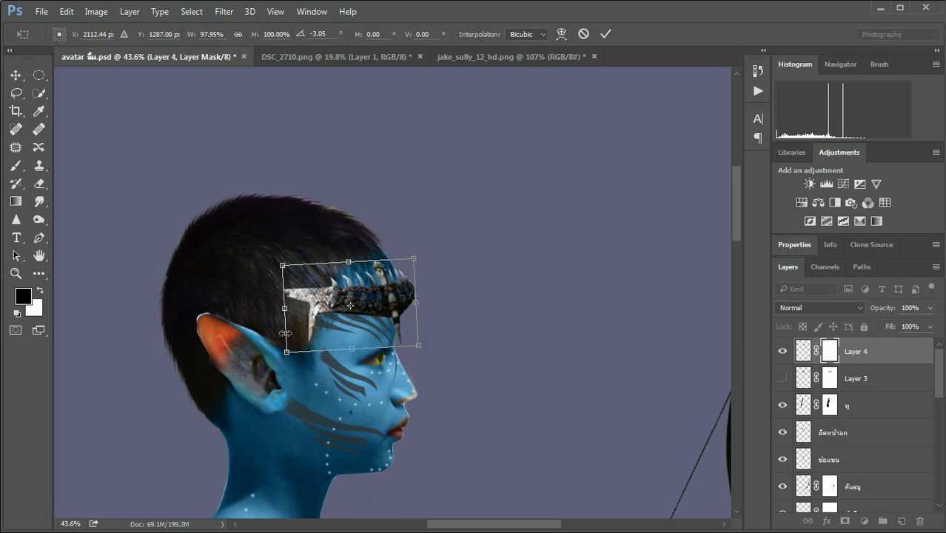
left_click_drag(413, 256, 409, 259)
key("Return")
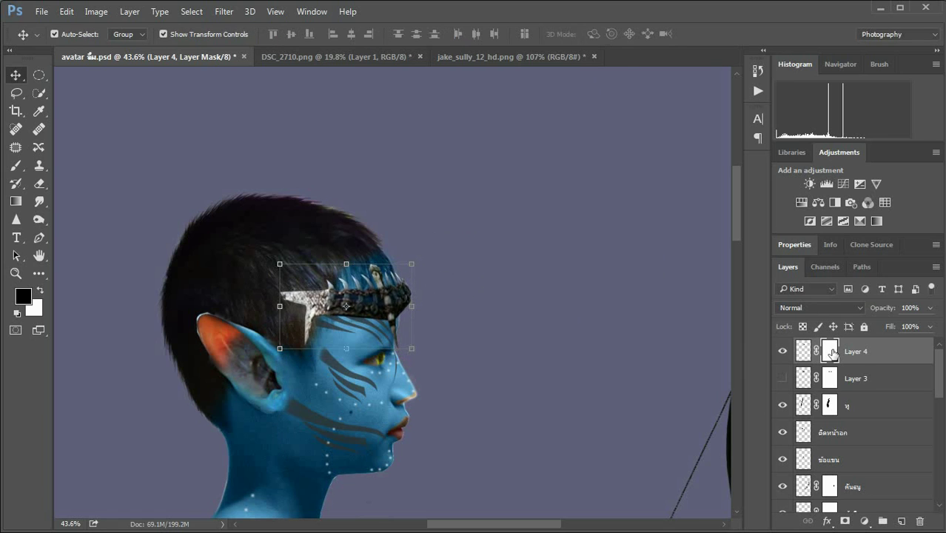
Warp the headband pixels to curve around the forehead and shrink it to about 95%.
right_click(389, 320)
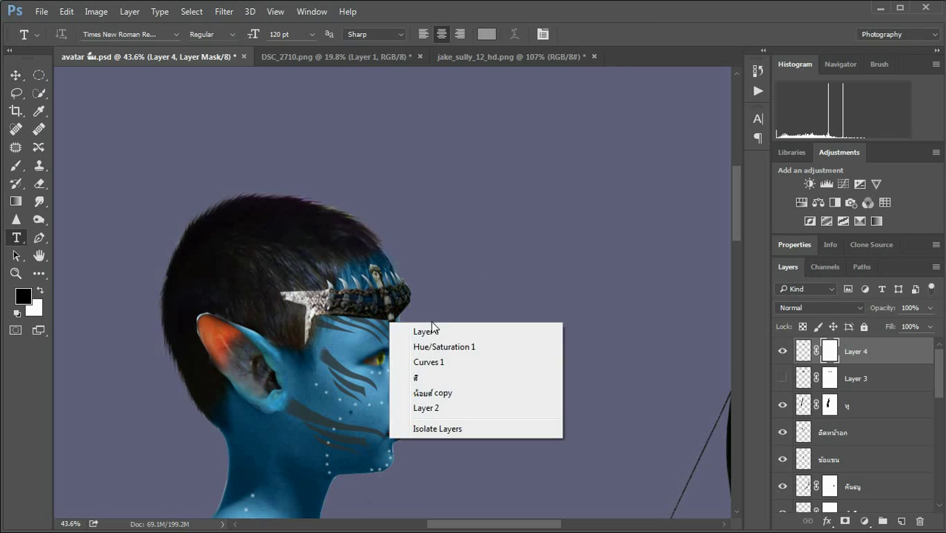
left_click(411, 330)
key("ctrl+t")
right_click(395, 303)
left_click(426, 171)
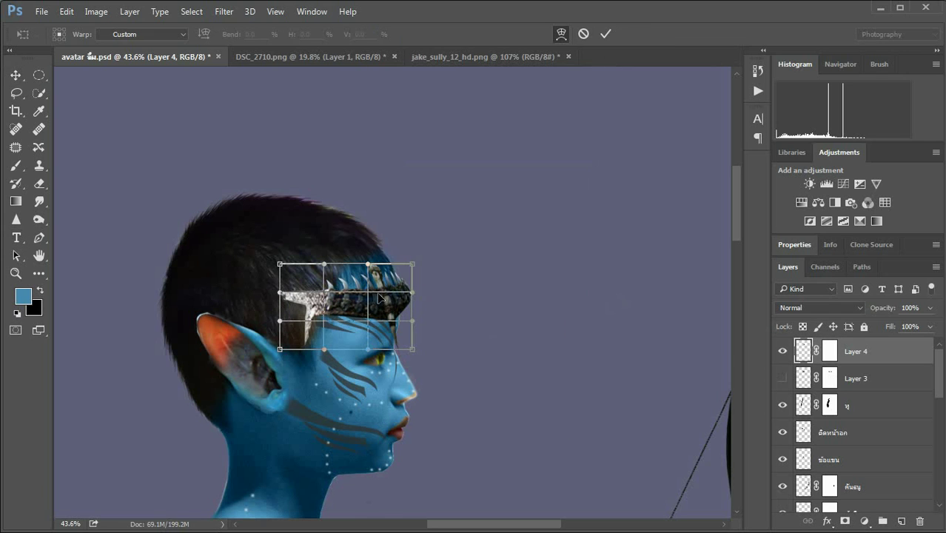
mouse_move(394, 329)
left_mouse_down()
mouse_move(393, 297)
mouse_move(386, 300)
left_mouse_up()
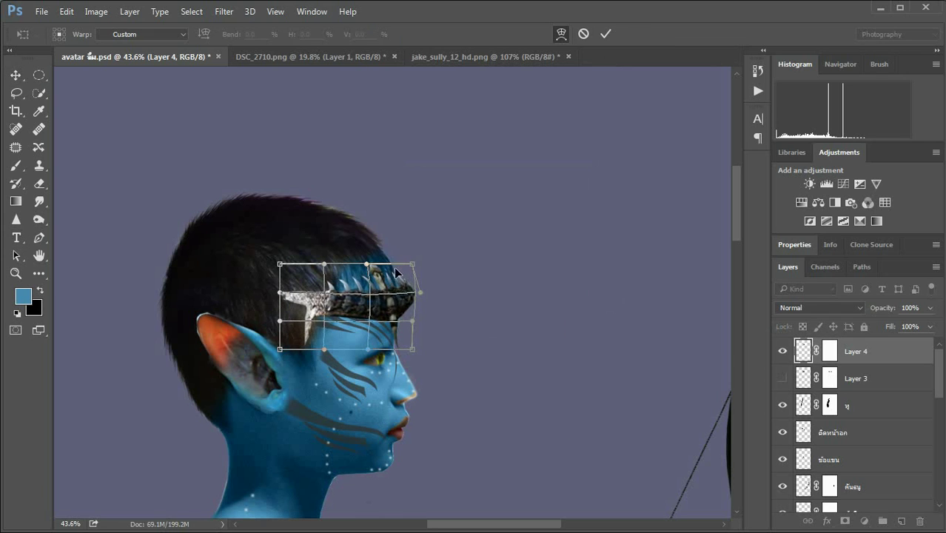
left_click(605, 33)
key("t")
key("v")
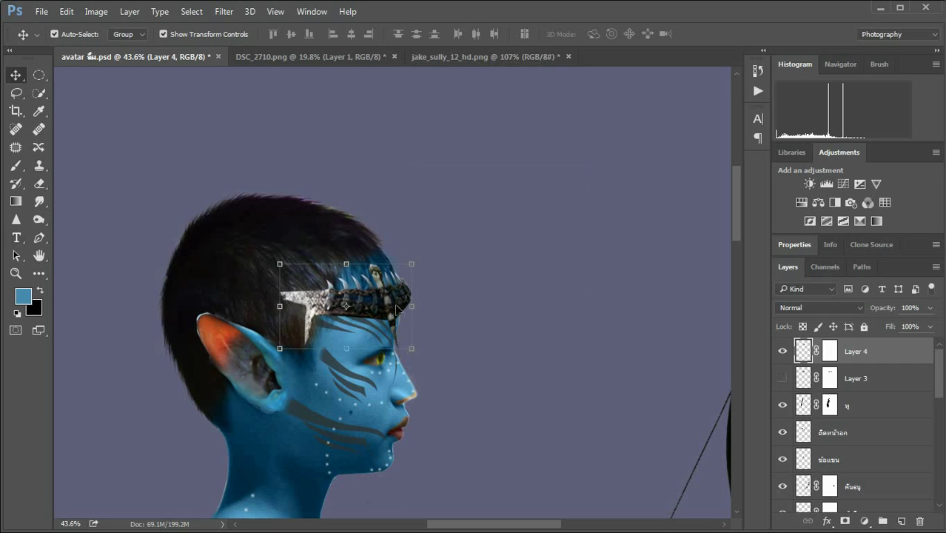
left_click_drag(428, 259, 418, 264)
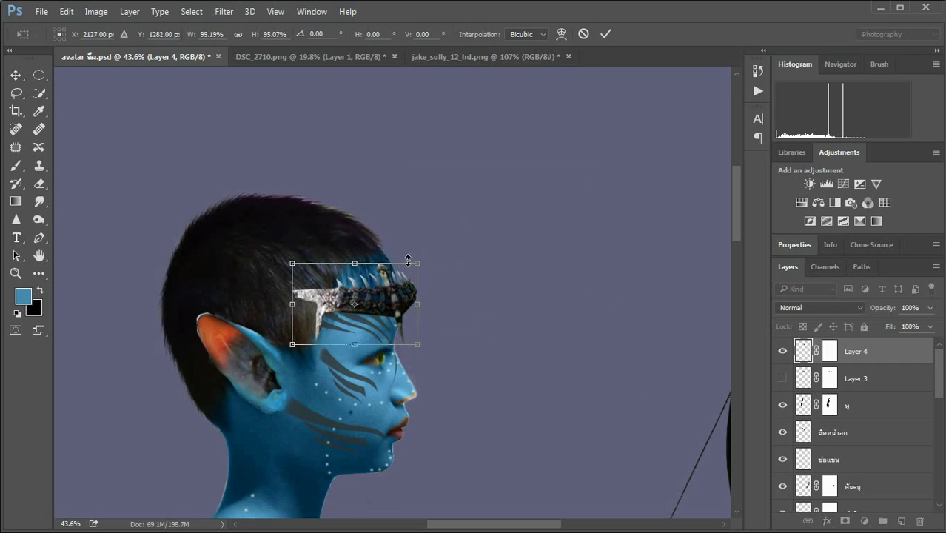
left_click(605, 34)
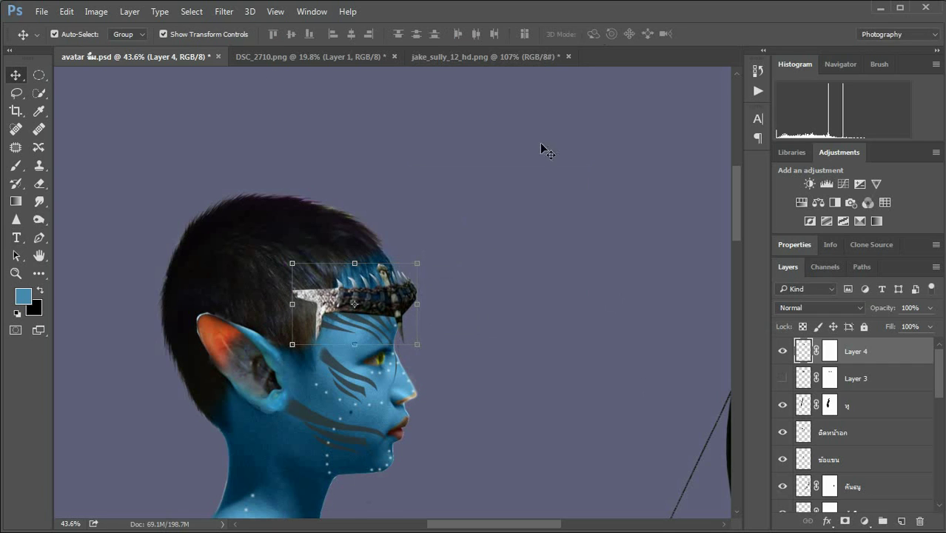
Target the headband mask with default black/white colours and a small brush.
left_click(830, 353)
key("d")
key("b")
scroll(433, 292, "up", 2)
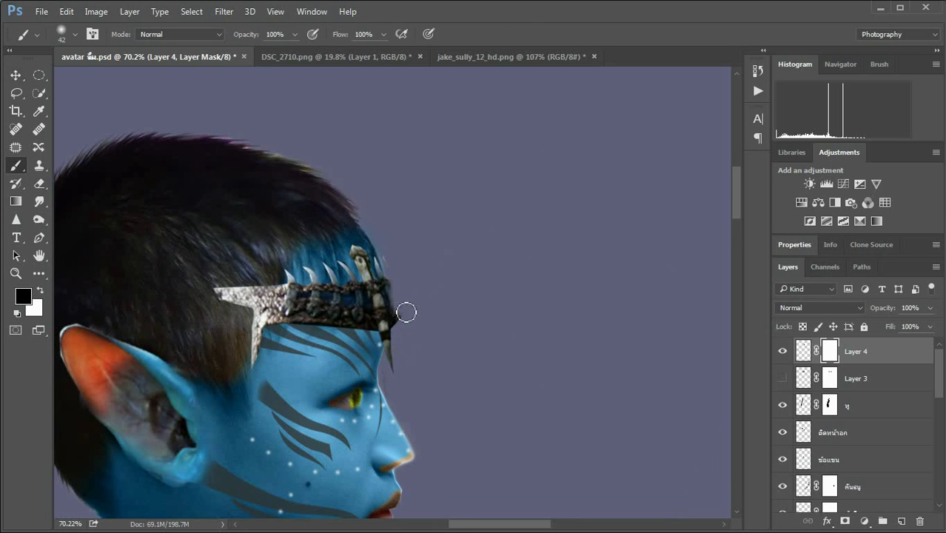
scroll(403, 274, "up", 2)
right_click(407, 300)
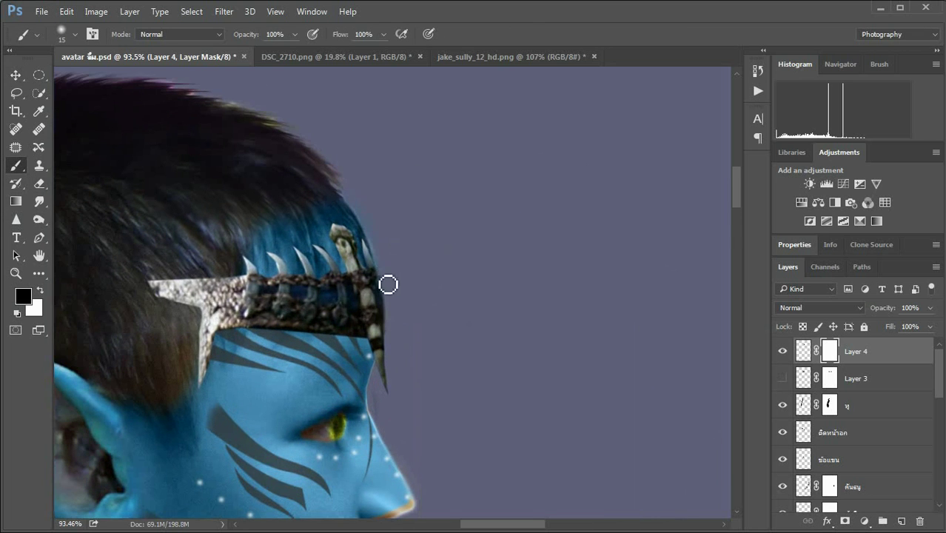
scroll(538, 186, "down", 5)
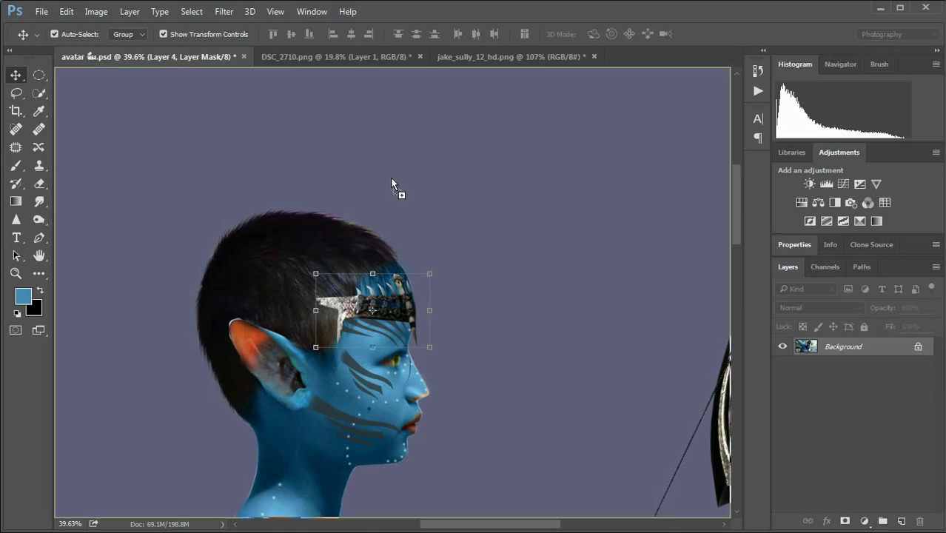
Bring in another cut-out headband, flip and fit it to the head, then Merge Down.
mouse_move(450, 252)
left_mouse_down()
mouse_move(426, 189)
mouse_move(398, 291)
mouse_move(366, 330)
left_mouse_up()
key("ctrl+t")
right_click(437, 208)
left_click(522, 424)
left_click_drag(444, 348, 430, 326)
mouse_move(318, 318)
left_mouse_down()
mouse_move(283, 324)
mouse_move(348, 319)
left_mouse_up()
left_click_drag(441, 326, 435, 295)
mouse_move(348, 326)
left_mouse_down()
mouse_move(357, 321)
mouse_move(356, 334)
left_mouse_up()
left_click_drag(301, 301, 255, 248)
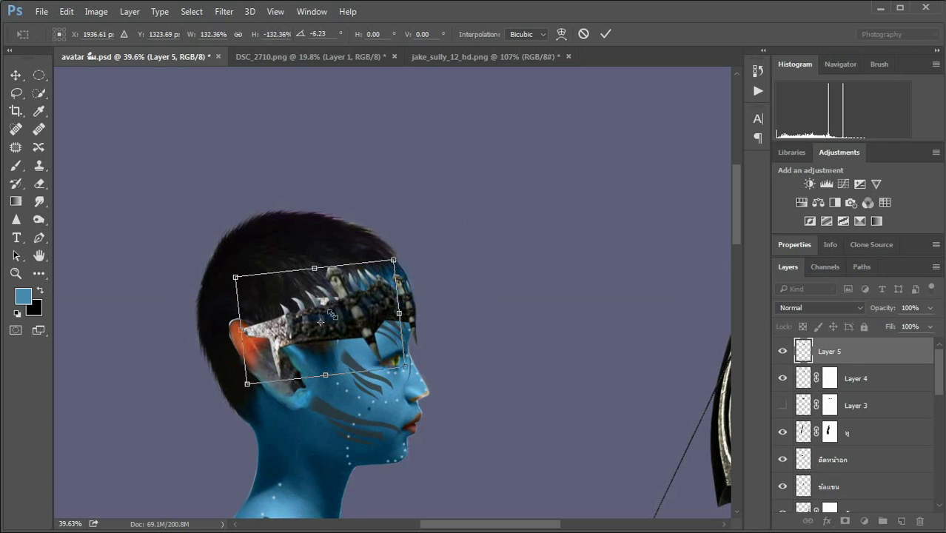
left_click_drag(415, 311, 412, 296)
key("Return")
key("ctrl+e")
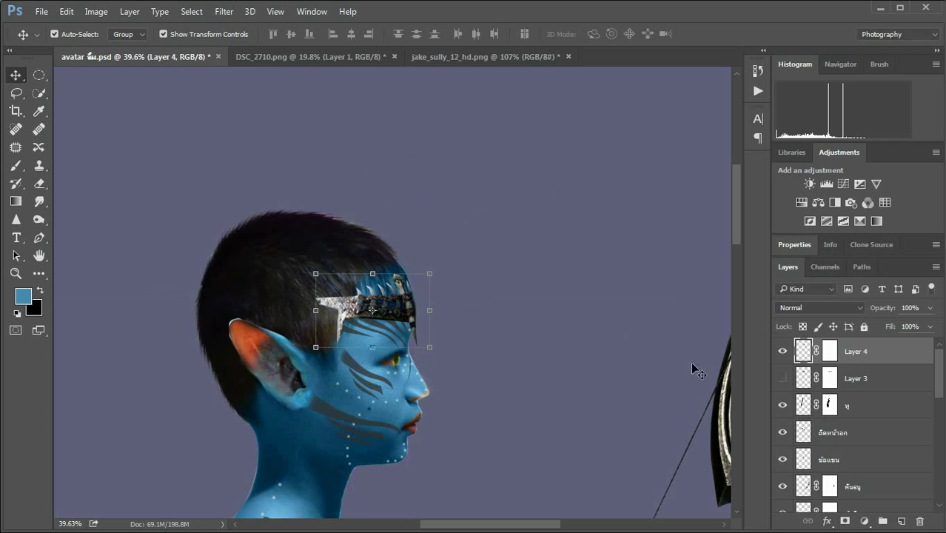
Pick the Brush tool and make it larger.
left_click(15, 165)
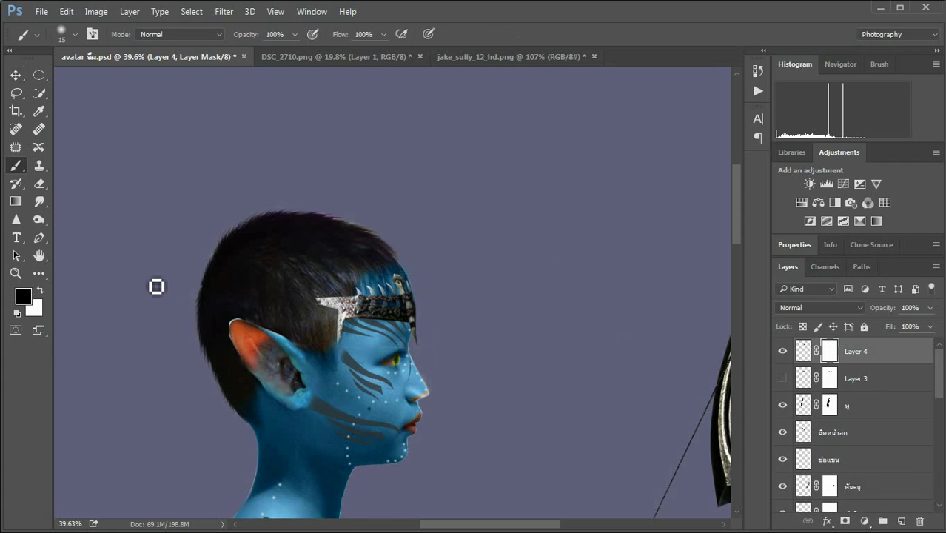
scroll(348, 342, "up", 3)
key("bracketright")
key("bracketright")
key("bracketright")
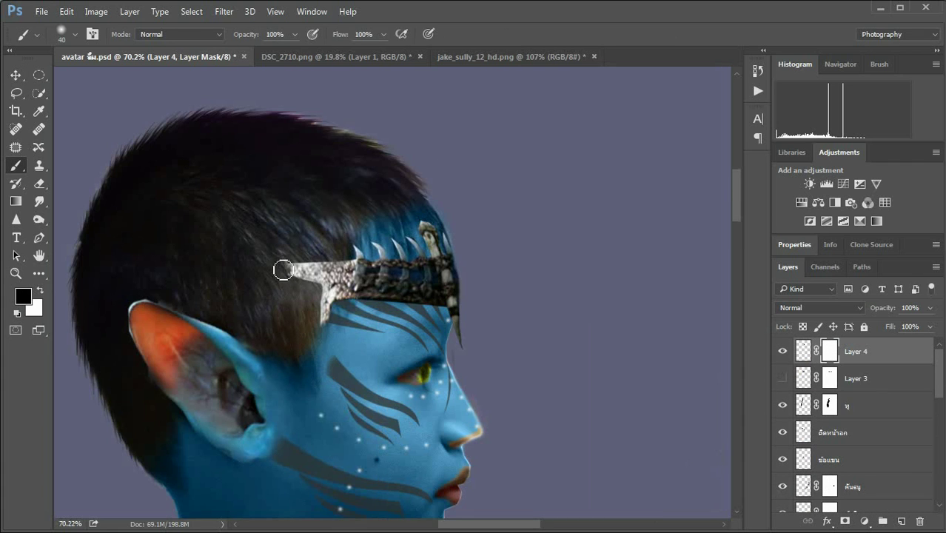
scroll(426, 369, "down", 1)
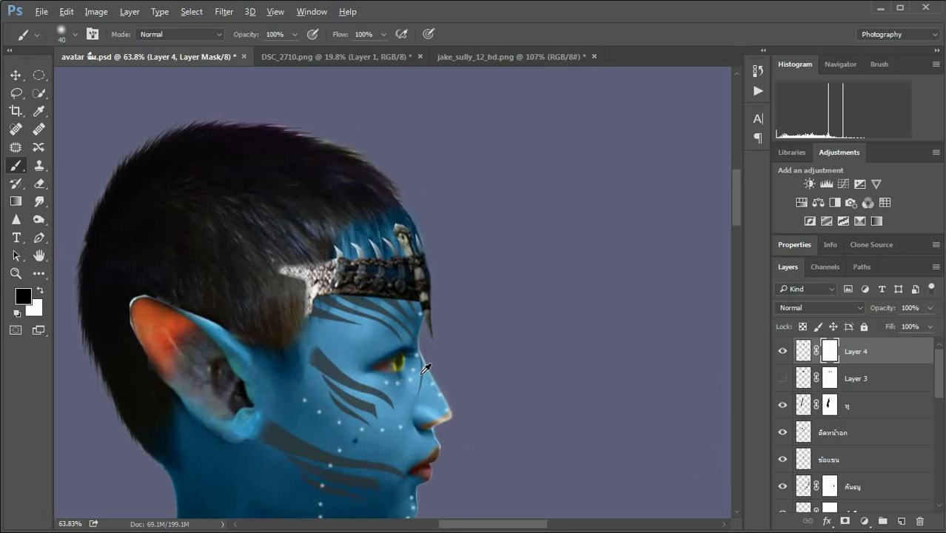
scroll(426, 369, "down", 2)
Apply Brightness/Contrast of -24 brightness and 11 contrast to the headband pixels.
scroll(338, 281, "down", 2)
left_click(803, 351)
left_click(96, 11)
left_click(296, 67)
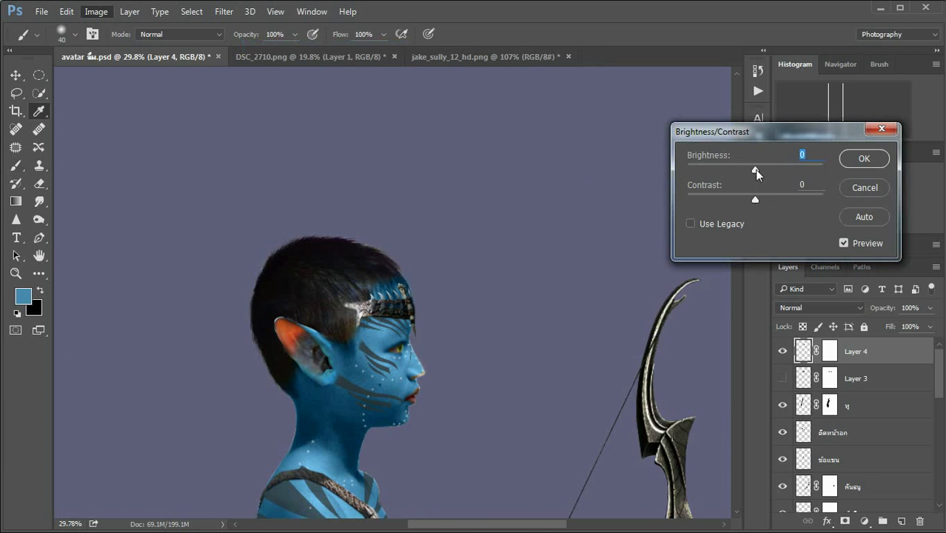
mouse_move(754, 170)
left_mouse_down()
mouse_move(745, 169)
mouse_move(763, 199)
left_mouse_up()
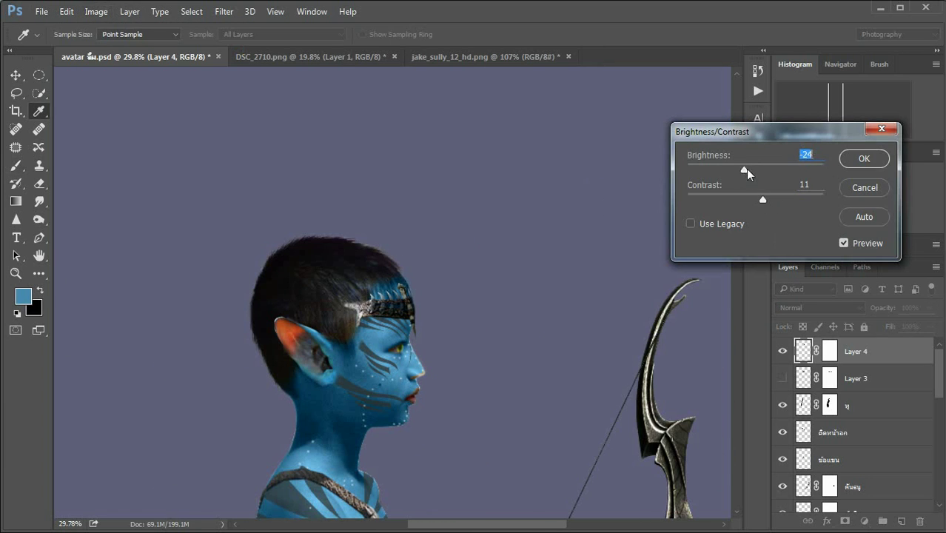
left_click(864, 159)
Lower the headband's saturation to -26 with Hue/Saturation.
left_click(95, 11)
left_click(296, 116)
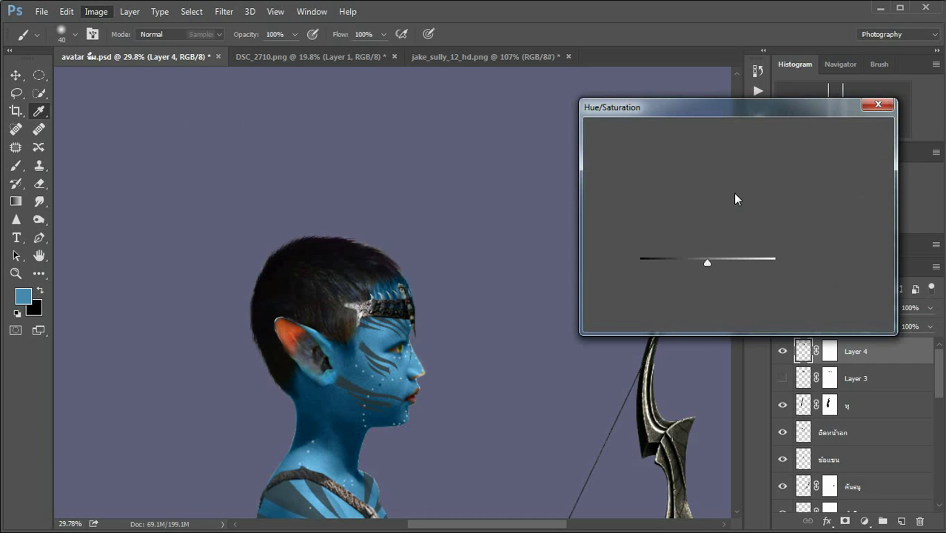
left_click_drag(707, 230, 690, 232)
left_click(861, 134)
key("b")
scroll(459, 177, "down", 5)
scroll(459, 178, "up", 5)
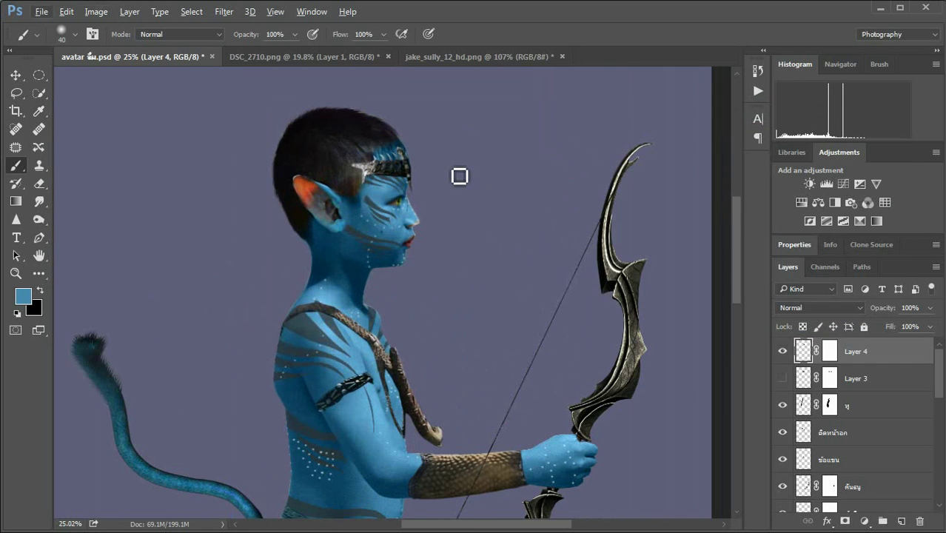
scroll(474, 197, "up", 3)
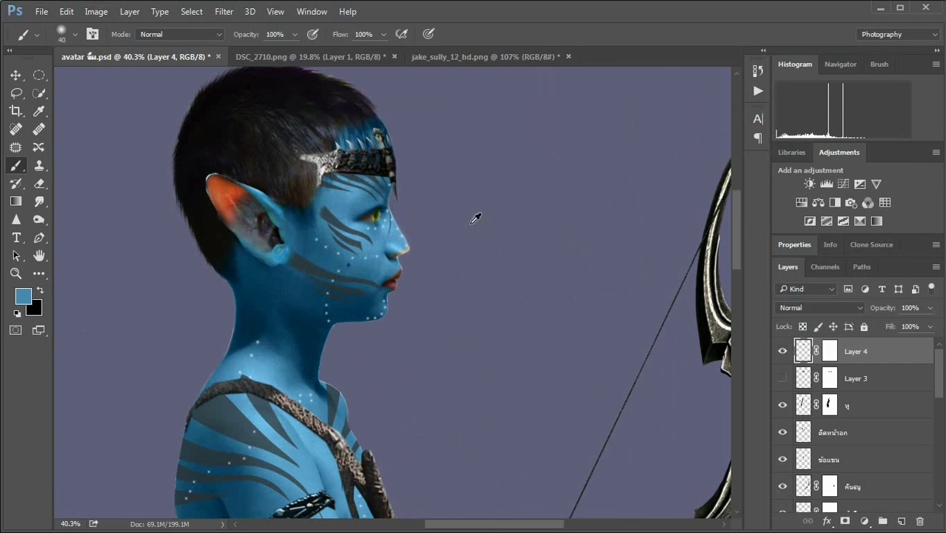
Clone dark headband texture over its silver end, with the brush shrunk to 91 px.
left_click(39, 166)
right_click(332, 168)
key("Escape")
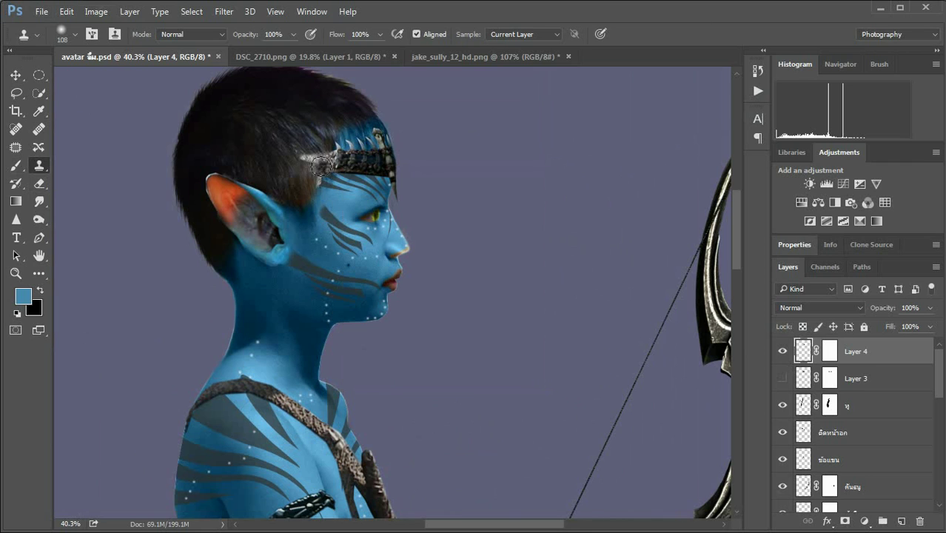
left_click_drag(337, 160, 303, 164)
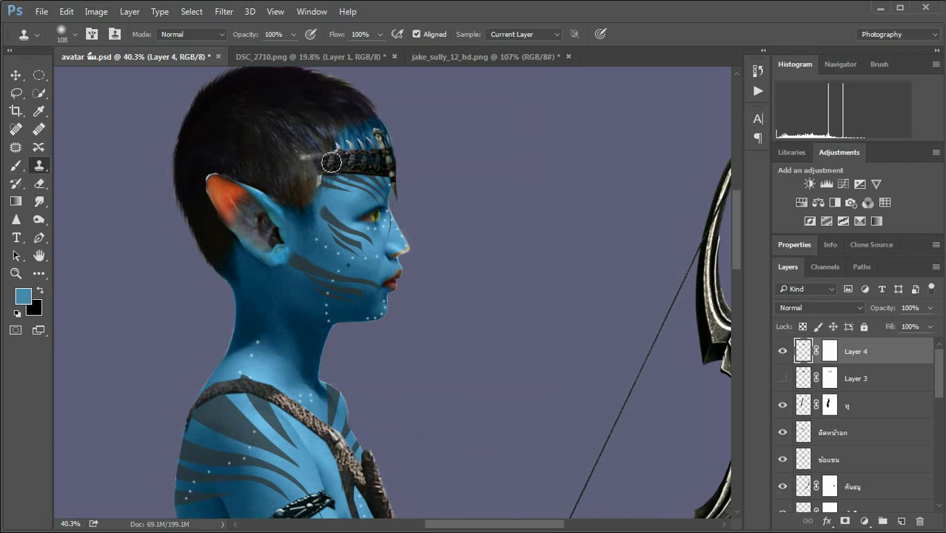
left_click(333, 165, "alt")
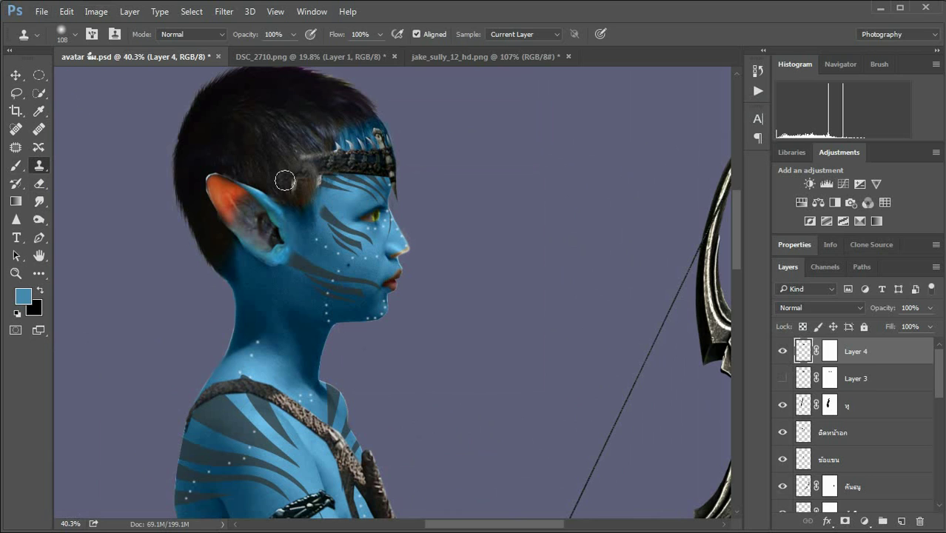
left_click_drag(311, 168, 298, 169)
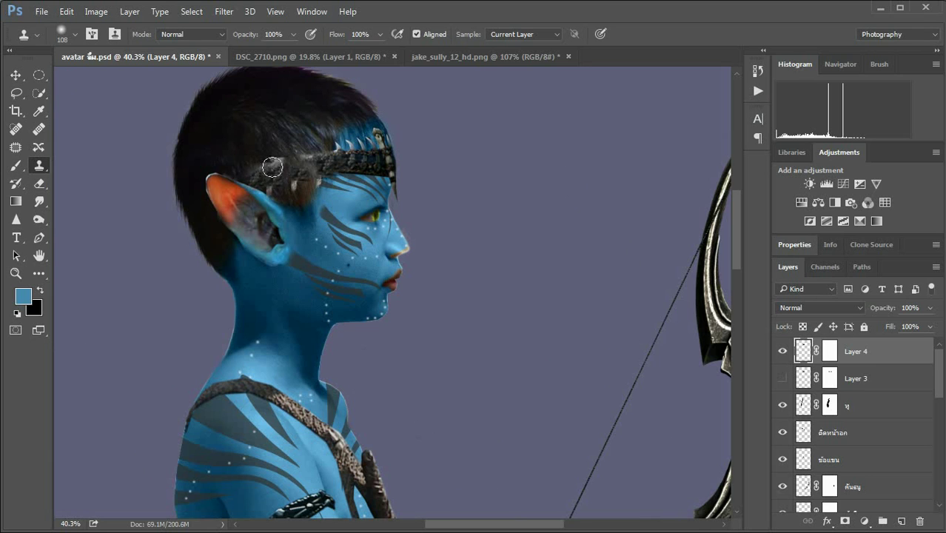
right_click(311, 168)
left_click_drag(444, 203, 436, 203)
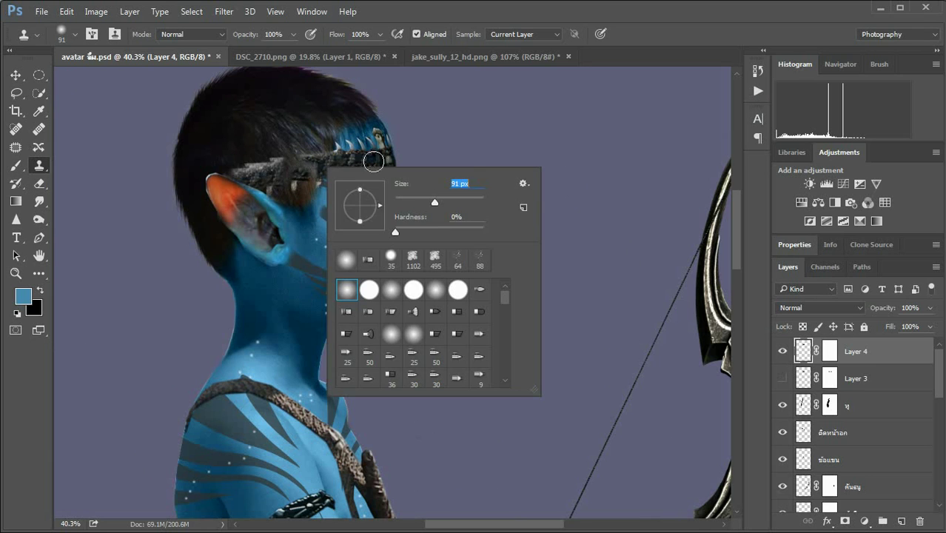
key("Return")
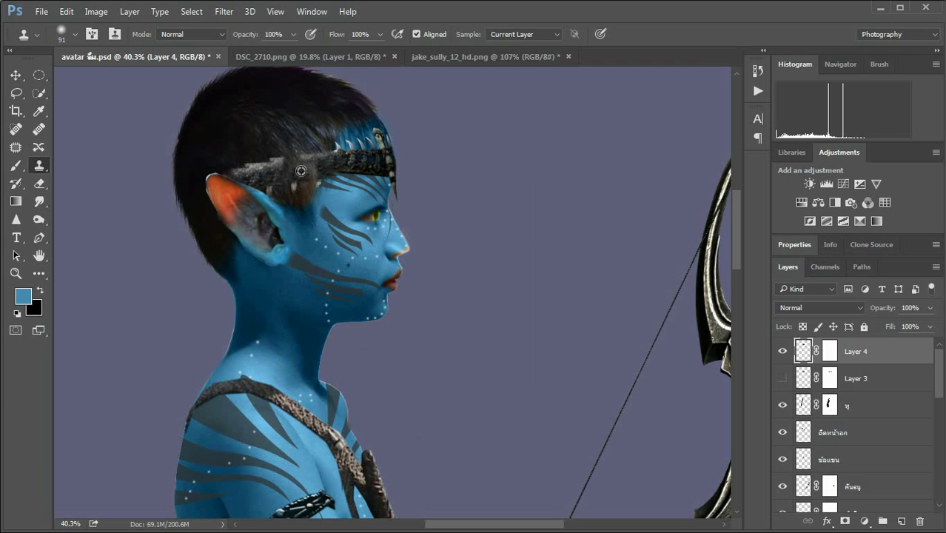
Target the headband mask and set the brush size to 59.
left_click(829, 358)
key("b")
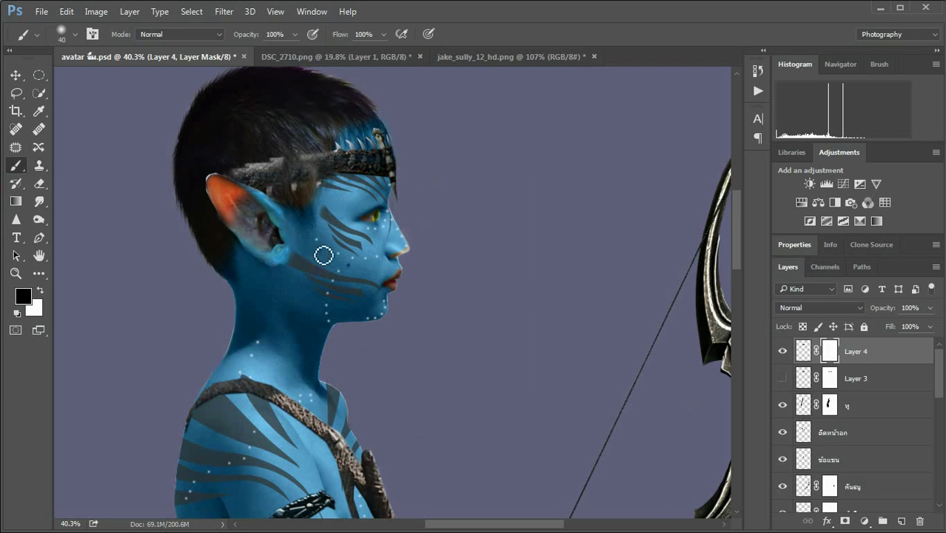
key("d")
right_click(287, 201)
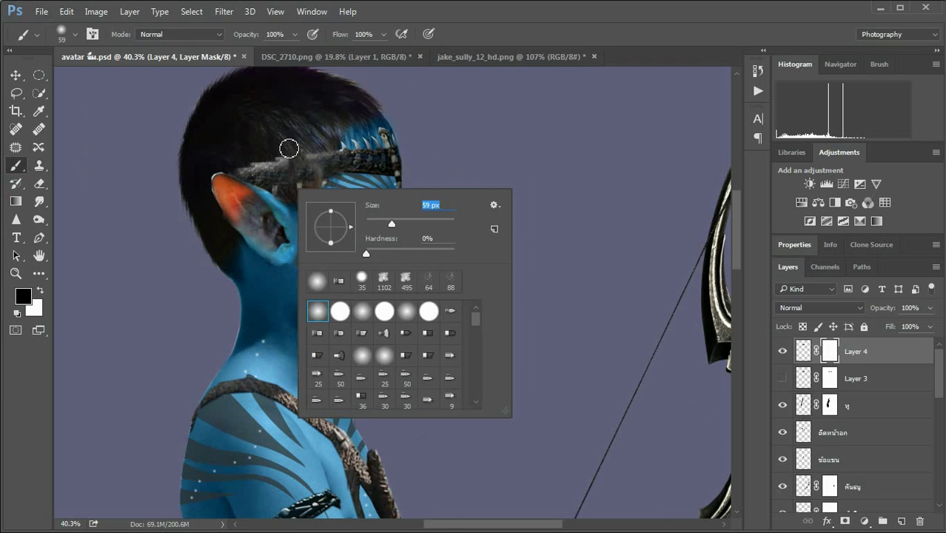
type("59")
key("Return")
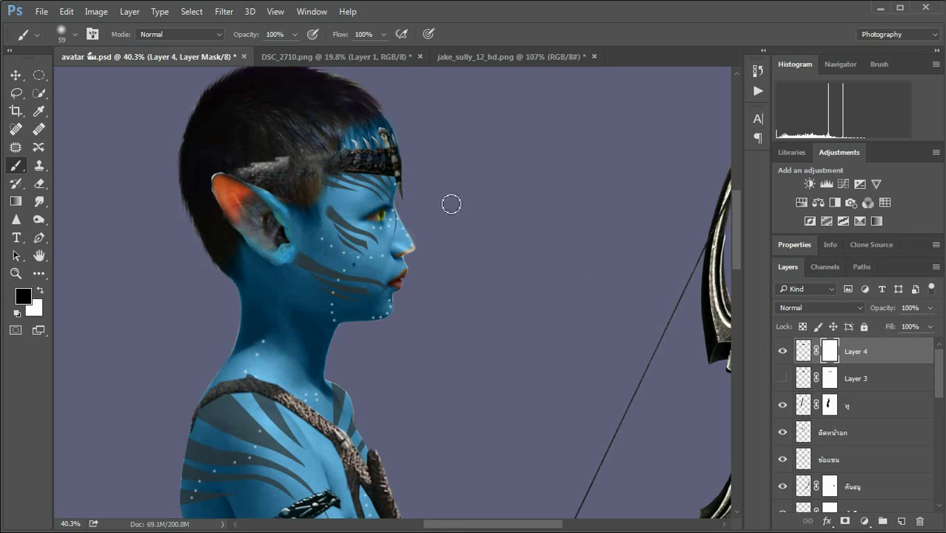
Clone Stamp headband texture over the gap beside the hair on the layer pixels.
key("ctrl+2")
key("s")
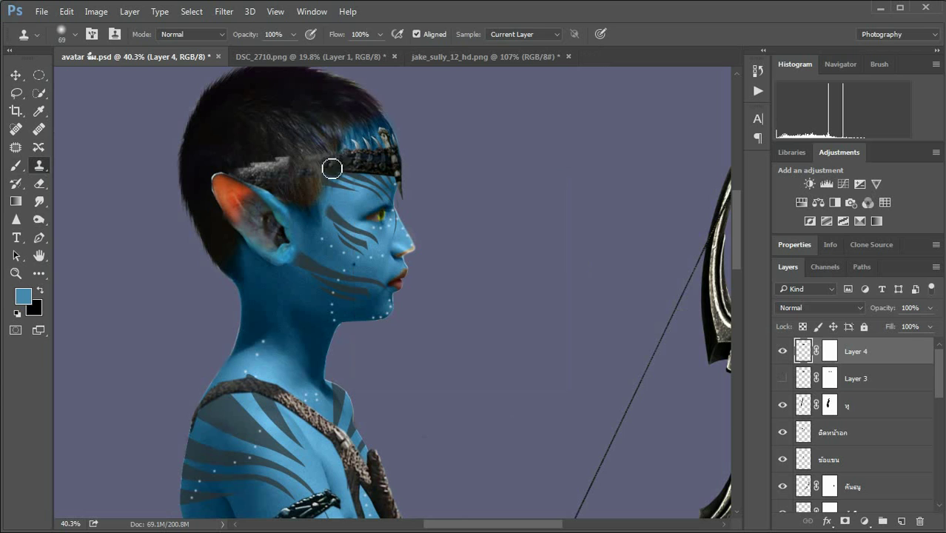
left_click_drag(320, 167, 294, 172)
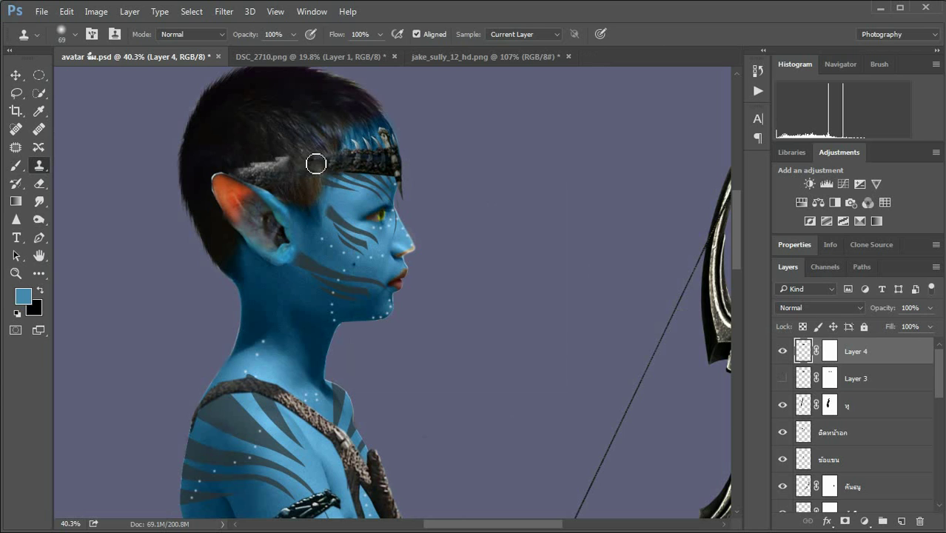
scroll(439, 186, "down", 2)
scroll(474, 170, "down", 2)
Check Layer 4 by targeting its mask, picking a soft brush and toggling its visibility.
scroll(505, 150, "up", 1)
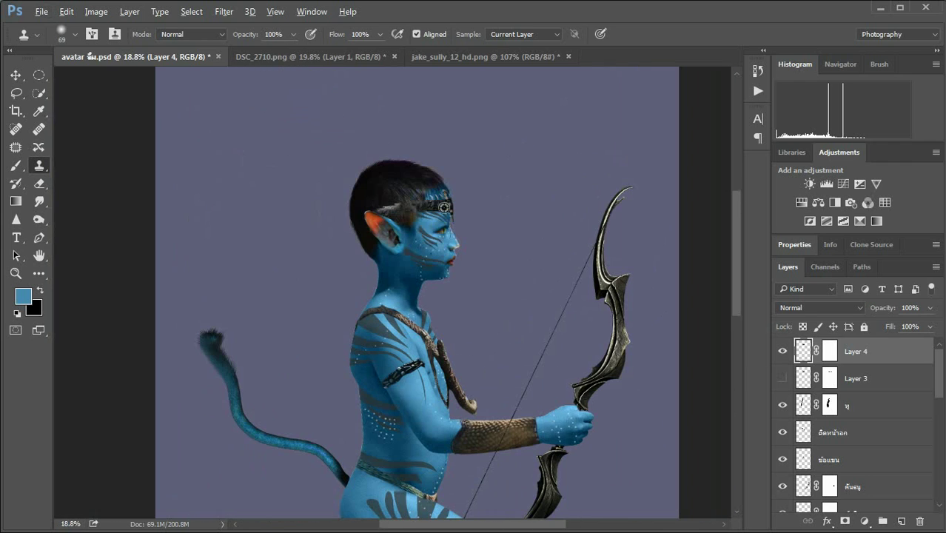
left_click(834, 352)
left_click(17, 165)
scroll(412, 214, "up", 2)
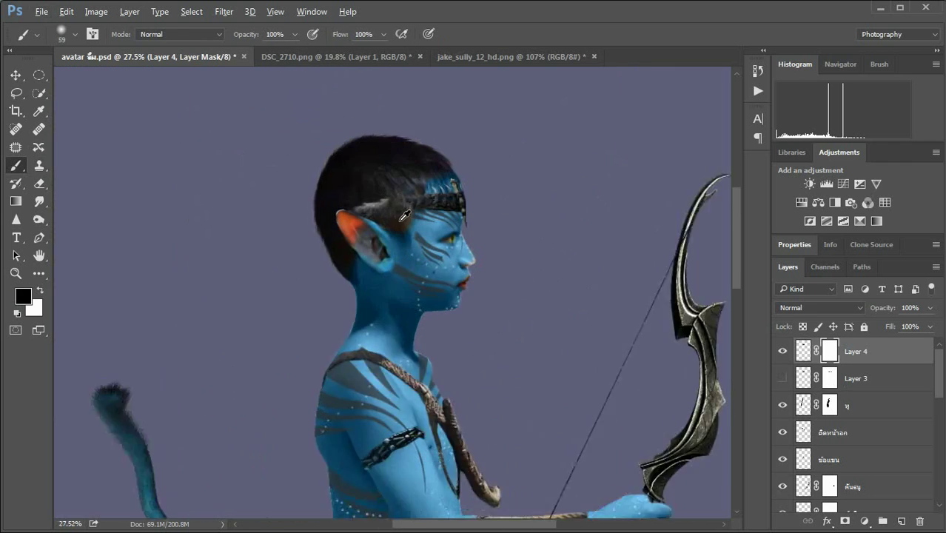
scroll(413, 214, "up", 2)
left_click(783, 351)
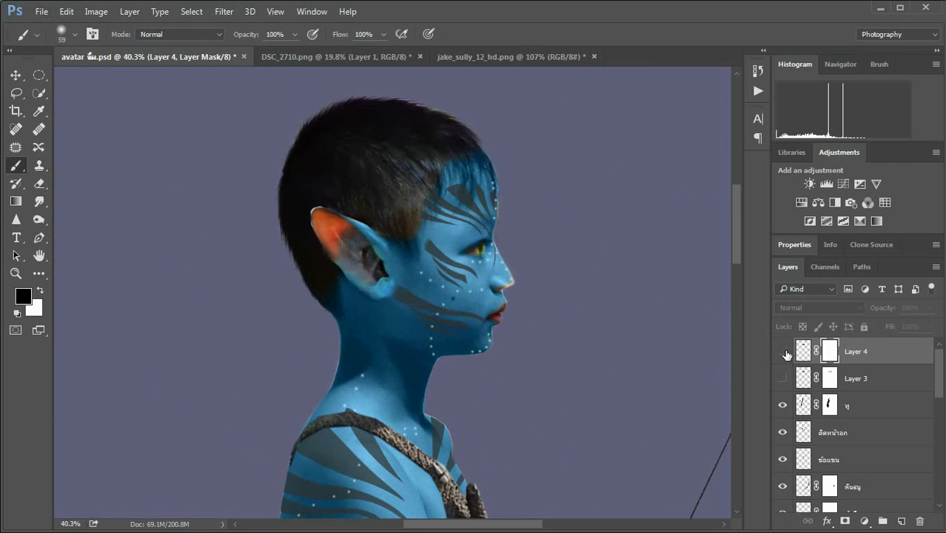
scroll(567, 232, "down", 6)
scroll(568, 231, "down", 1)
Delete the unused hidden Layer 3 and rename Layer 4.
left_click(894, 380)
key("Delete")
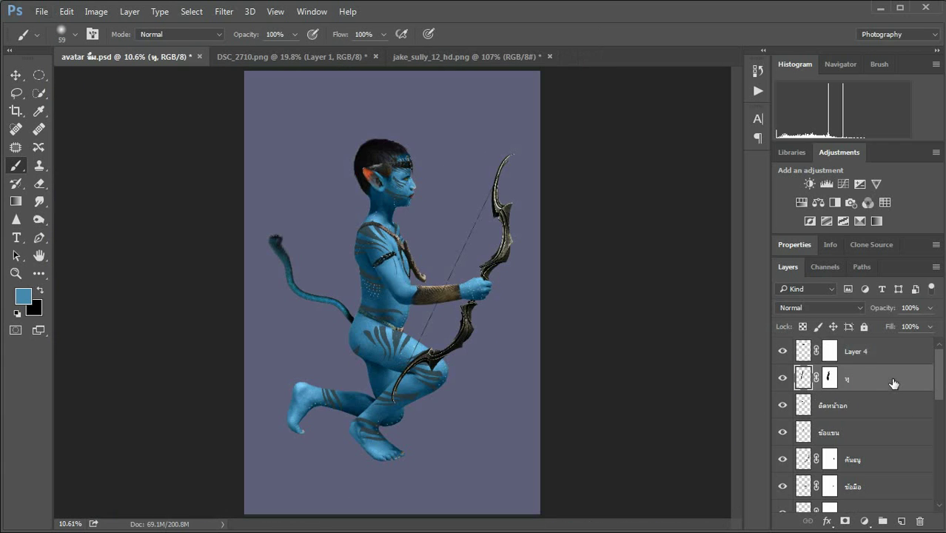
double_click(859, 353)
type("ลายหน้าผาก")
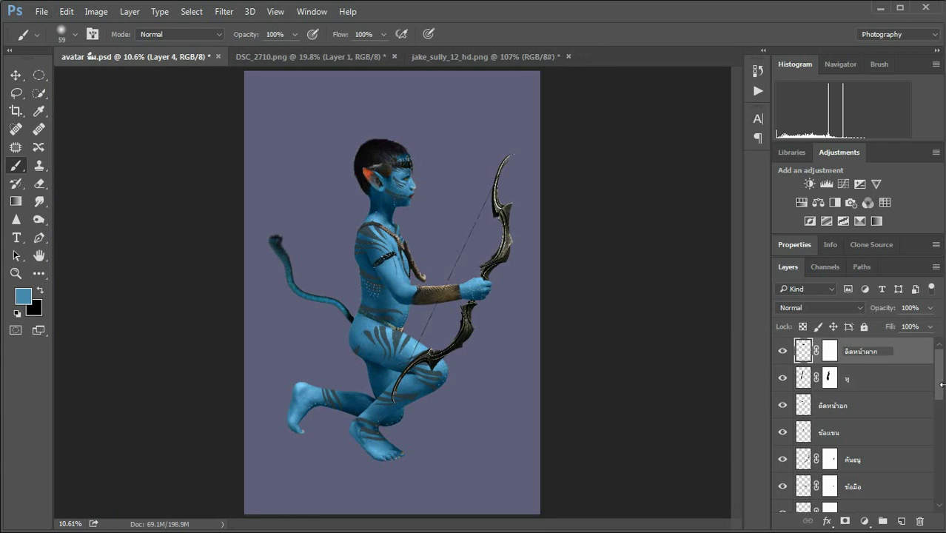
key("Return")
scroll(418, 169, "up", 3)
scroll(728, 418, "down", 2)
scroll(899, 422, "down", 2)
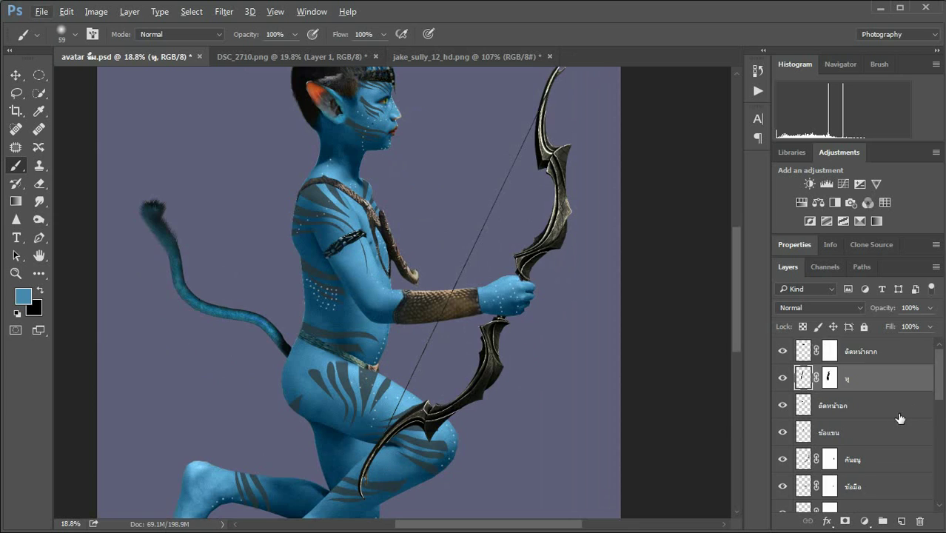
Darken the loincloth layer with Brightness/Contrast brightness -44.
left_click(812, 465)
left_click(96, 11)
left_click(281, 44)
left_click_drag(755, 169, 734, 169)
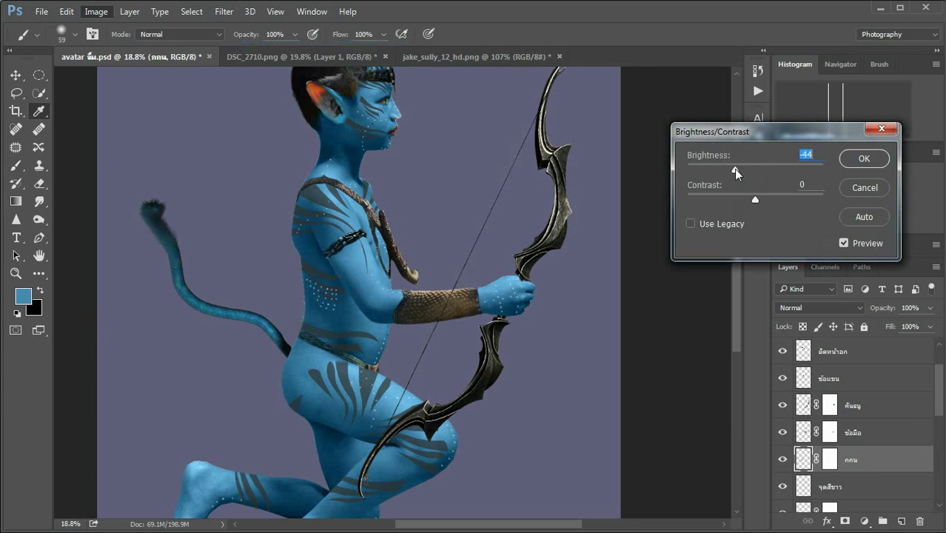
left_click(862, 159)
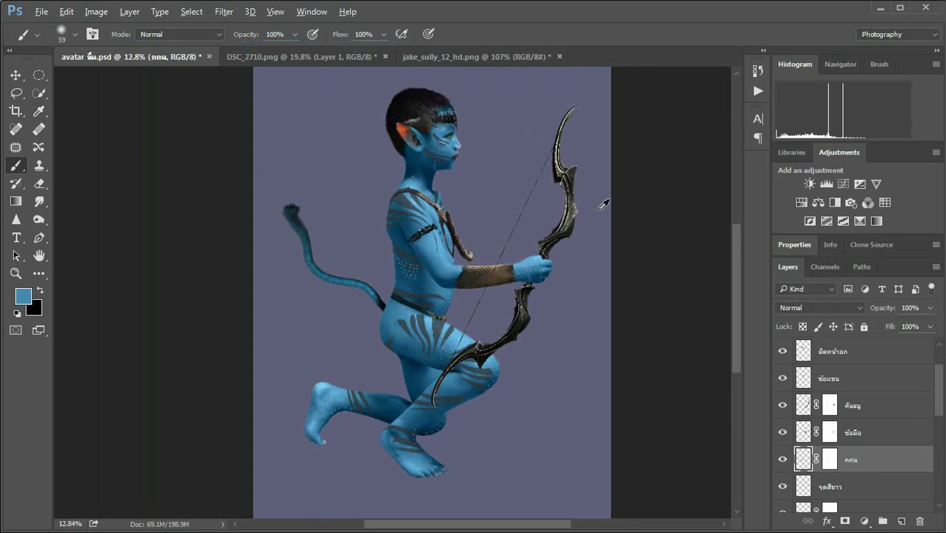
Hide the purple background layer and merge all visible layers into one.
left_click(783, 500)
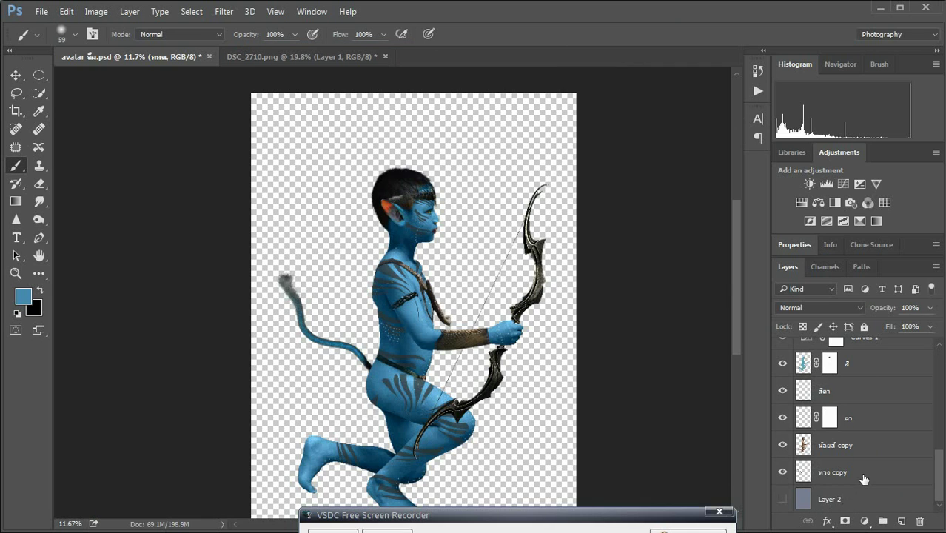
right_click(863, 480)
left_click(770, 447)
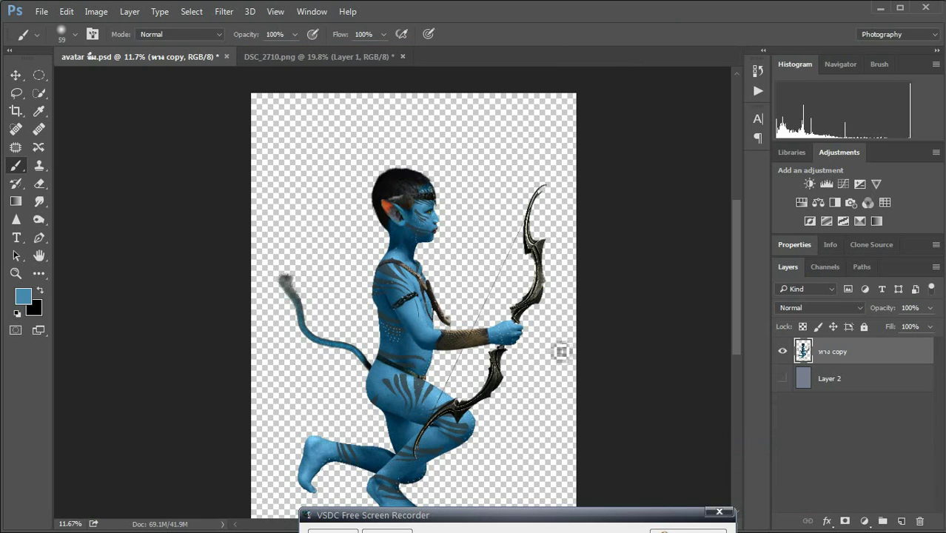
scroll(562, 352, "up", 3)
scroll(561, 352, "down", 4)
scroll(561, 353, "up", 1)
Delete the leftover purple background layer, leaving the merged หาง copy layer.
left_click(815, 379)
key("Delete")
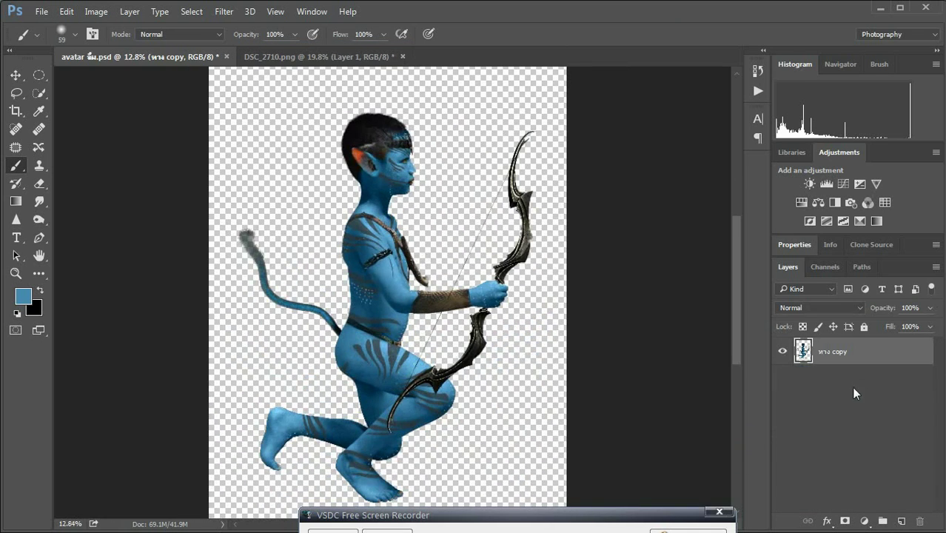
scroll(405, 242, "down", 3)
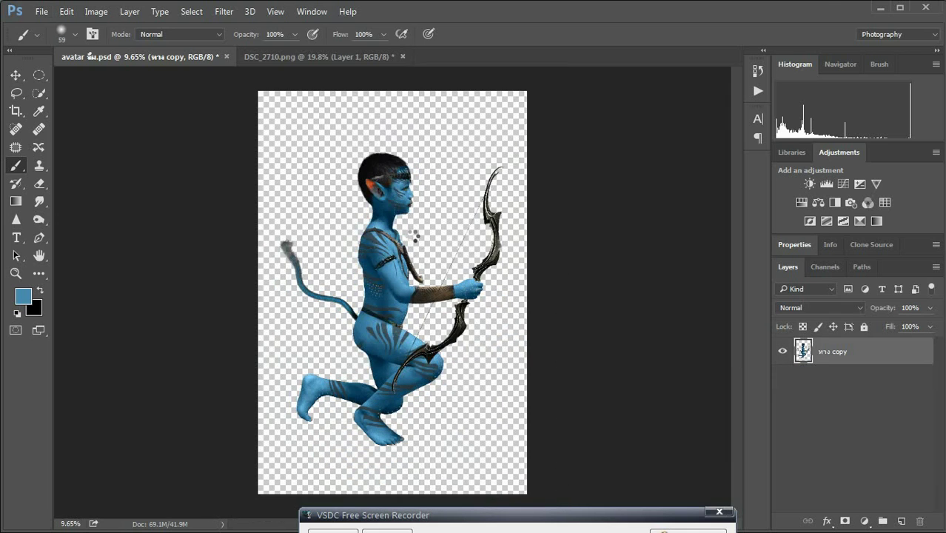
key("ctrl+shift+a")
In Camera Raw, raise Contrast to +25, lift the Shadows and nudge the Temperature.
left_click(711, 305)
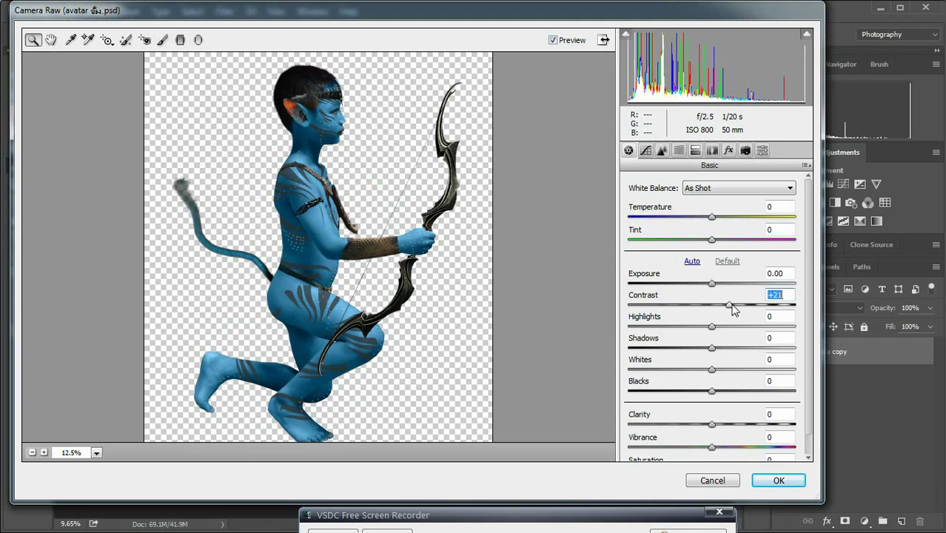
left_click_drag(715, 310, 733, 305)
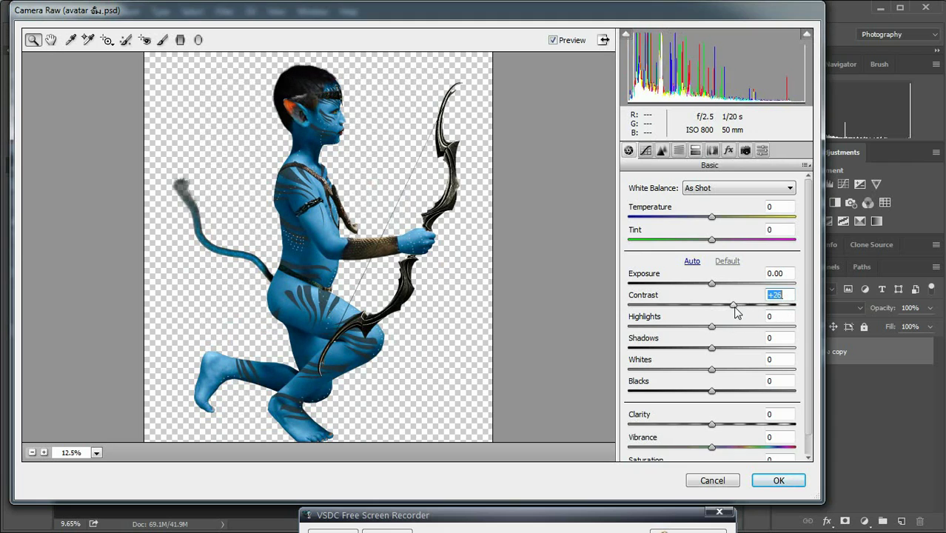
mouse_move(712, 348)
left_mouse_down()
mouse_move(812, 349)
mouse_move(714, 349)
mouse_move(740, 349)
mouse_move(730, 352)
left_mouse_up()
mouse_move(713, 224)
left_mouse_down()
mouse_move(701, 220)
mouse_move(726, 222)
mouse_move(711, 222)
left_mouse_up()
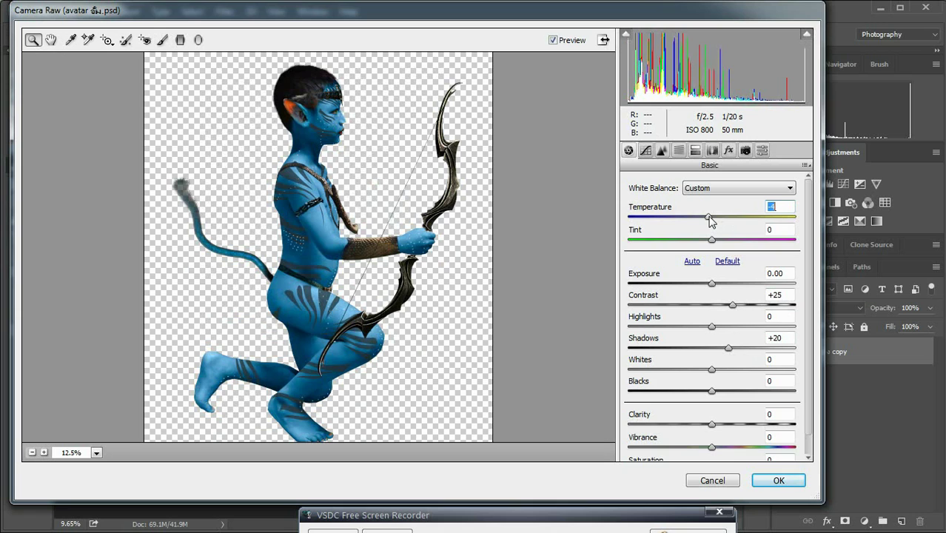
Set Detail sharpening to 33 and add luminance noise reduction of 46.
left_click(661, 150)
mouse_move(657, 206)
left_mouse_down()
mouse_move(630, 206)
mouse_move(652, 206)
left_mouse_up()
left_click(322, 116)
key("ctrl+equal")
key("ctrl+equal")
left_click(653, 207)
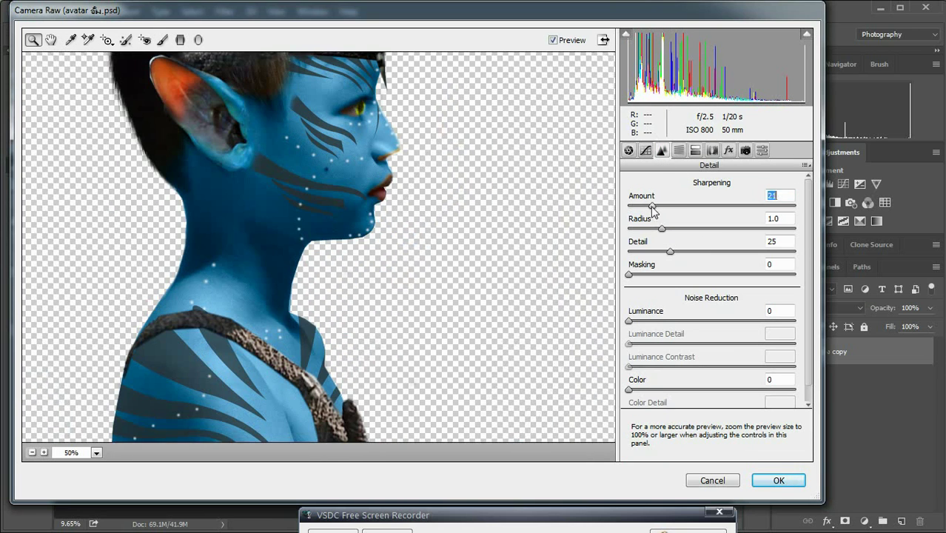
key("ctrl+minus")
key("ctrl+minus")
key("ctrl+minus")
key("ctrl+minus")
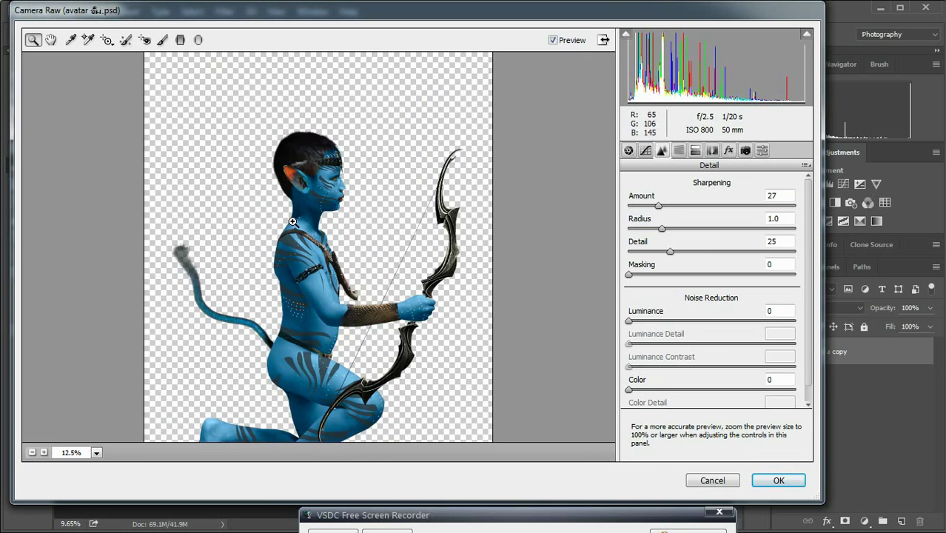
left_click_drag(629, 320, 650, 322)
key("ctrl+equal")
key("ctrl+equal")
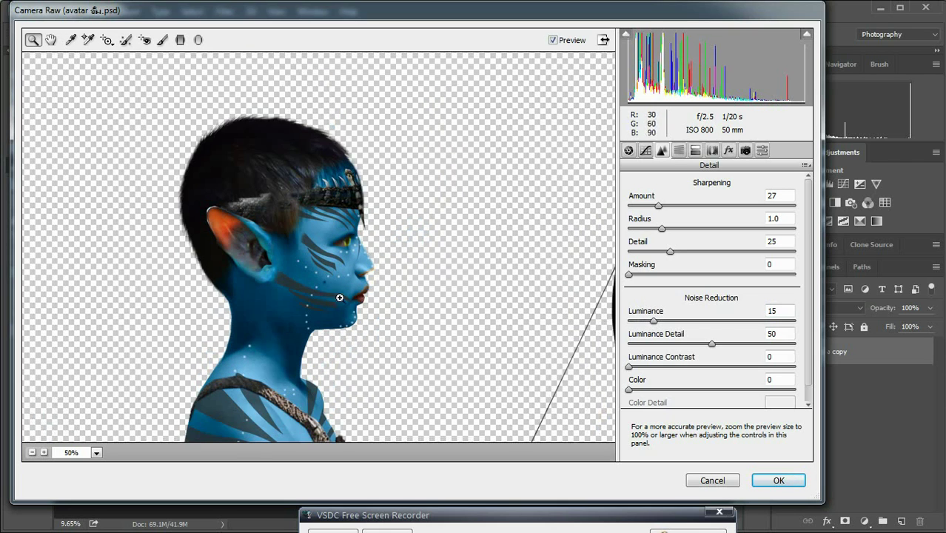
key("ctrl+equal")
key("ctrl+equal")
left_click(711, 320)
left_click_drag(652, 206, 665, 206)
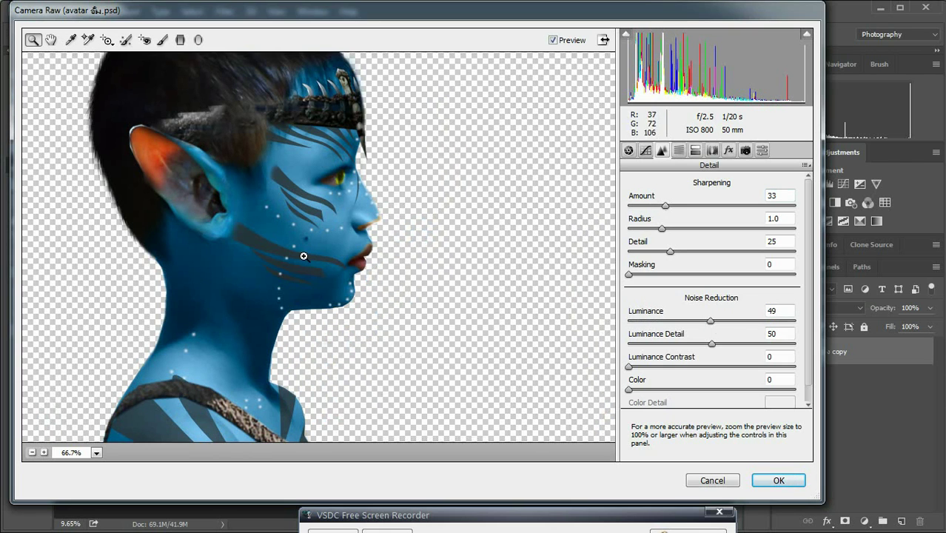
left_click(320, 359, "alt")
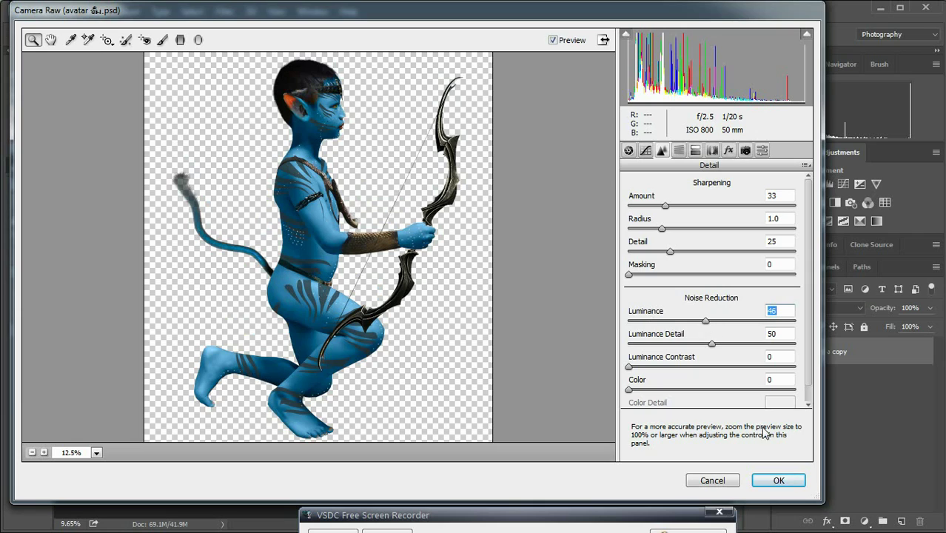
Shift the Blues hue to -3 in HSL and apply the Camera Raw filter.
left_click(678, 150)
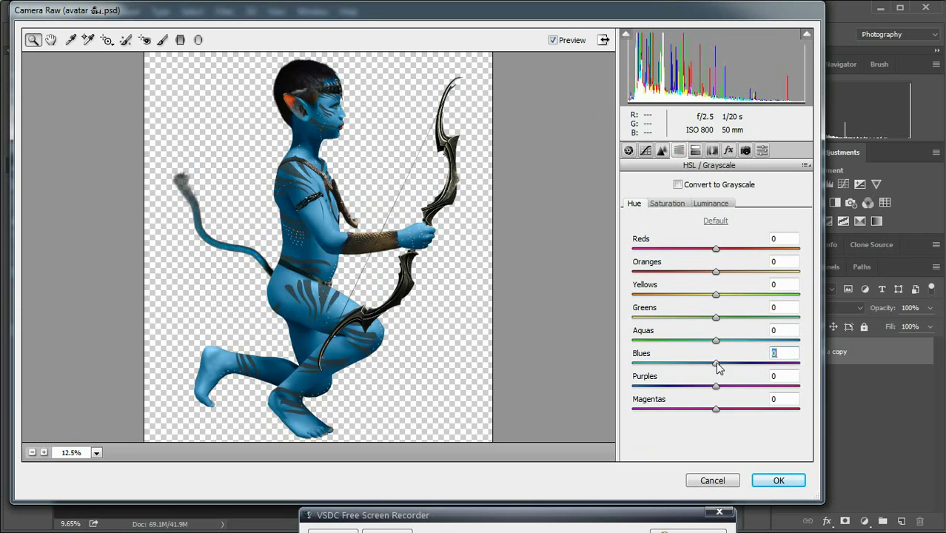
mouse_move(716, 363)
left_mouse_down()
mouse_move(729, 363)
mouse_move(721, 363)
left_mouse_up()
left_click(667, 203)
key("ctrl+alt+shift+l")
key("ctrl+alt+shift+h")
key("ctrl+plus")
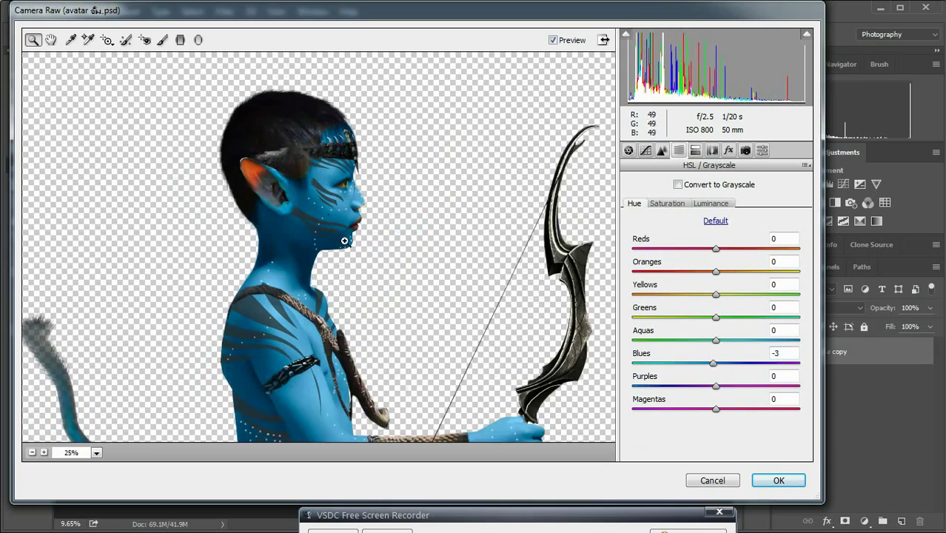
key("ctrl+plus")
key("Return")
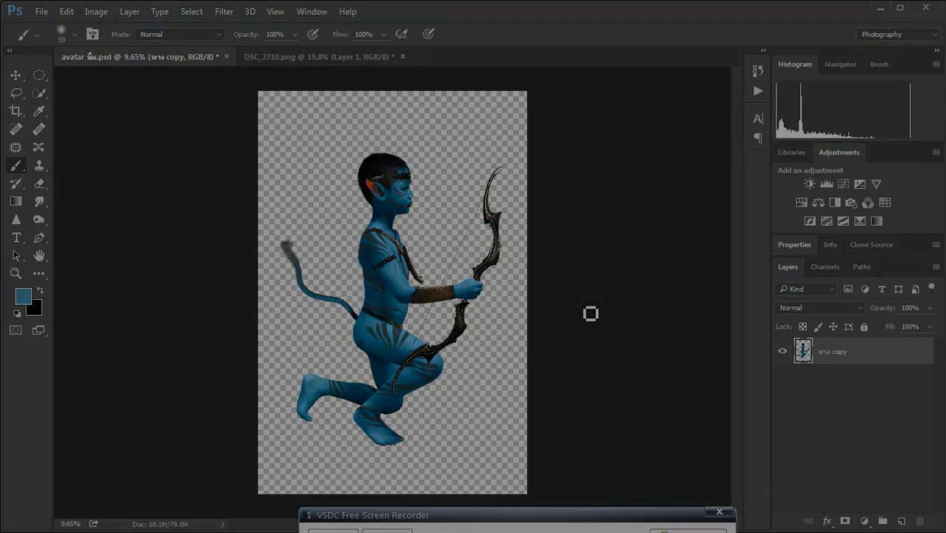